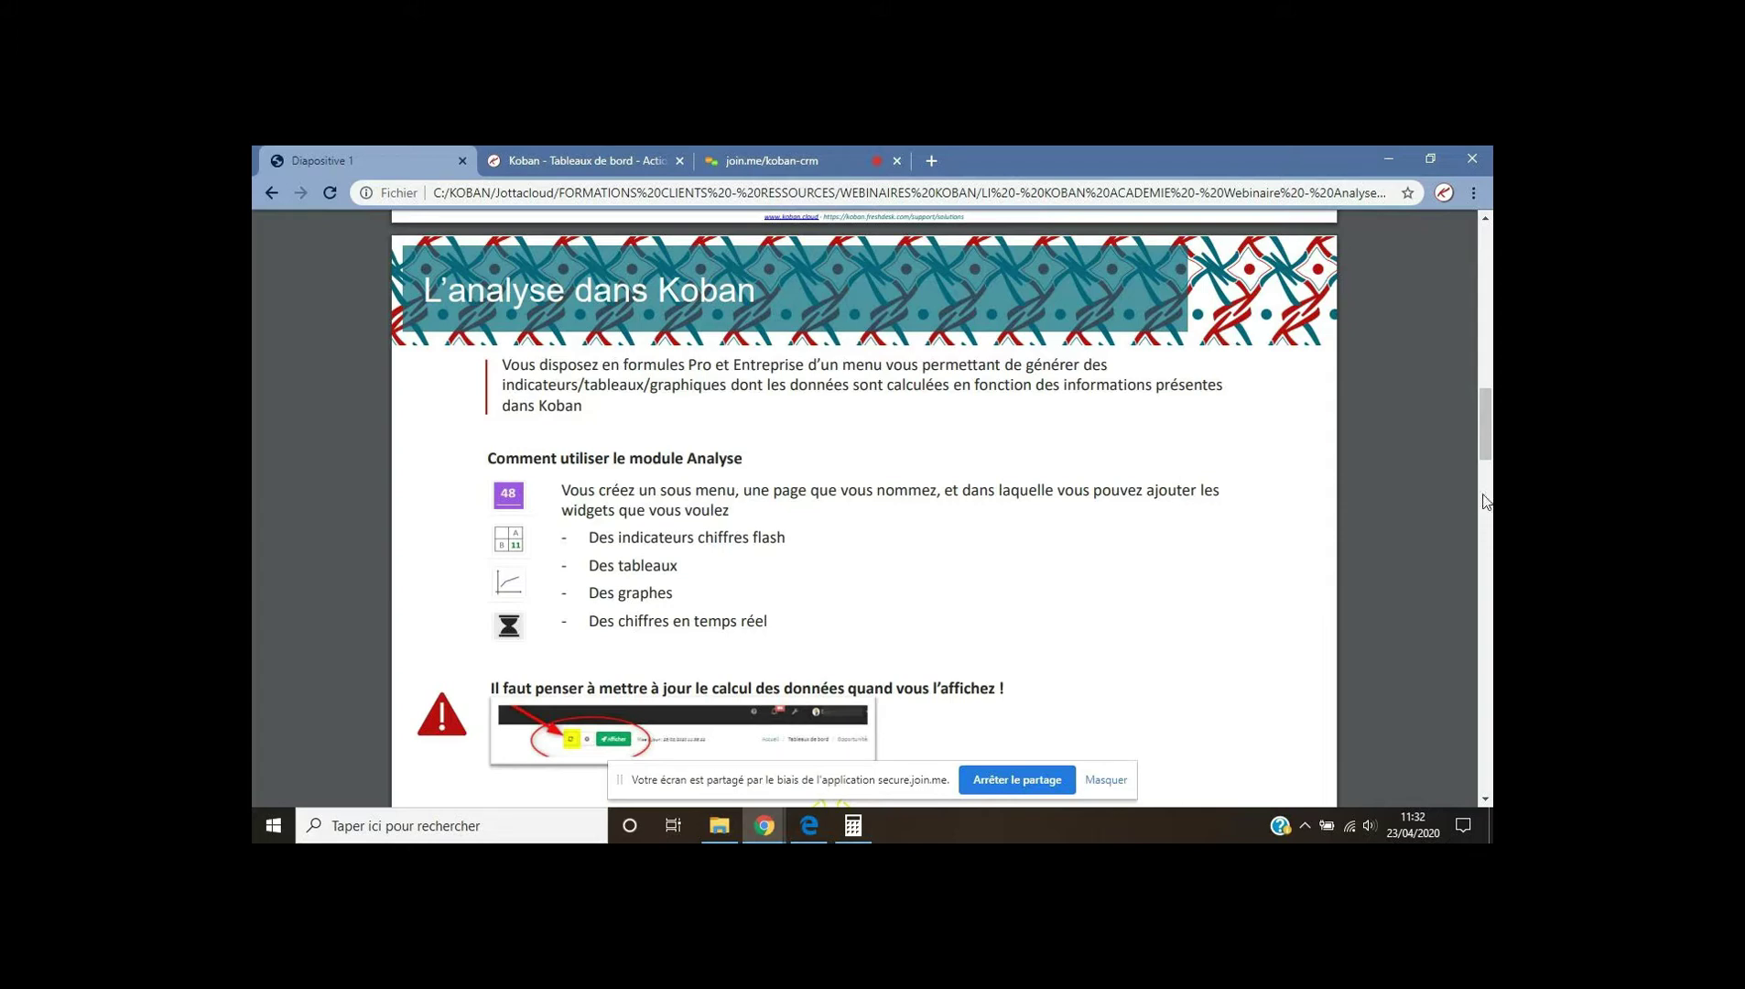
View the "L'analyse sur les actions" slide and switch to the Koban dashboard page.
{"action": "left_click_drag", "start_coordinate": [1488, 431], "coordinate": [1483, 508]}
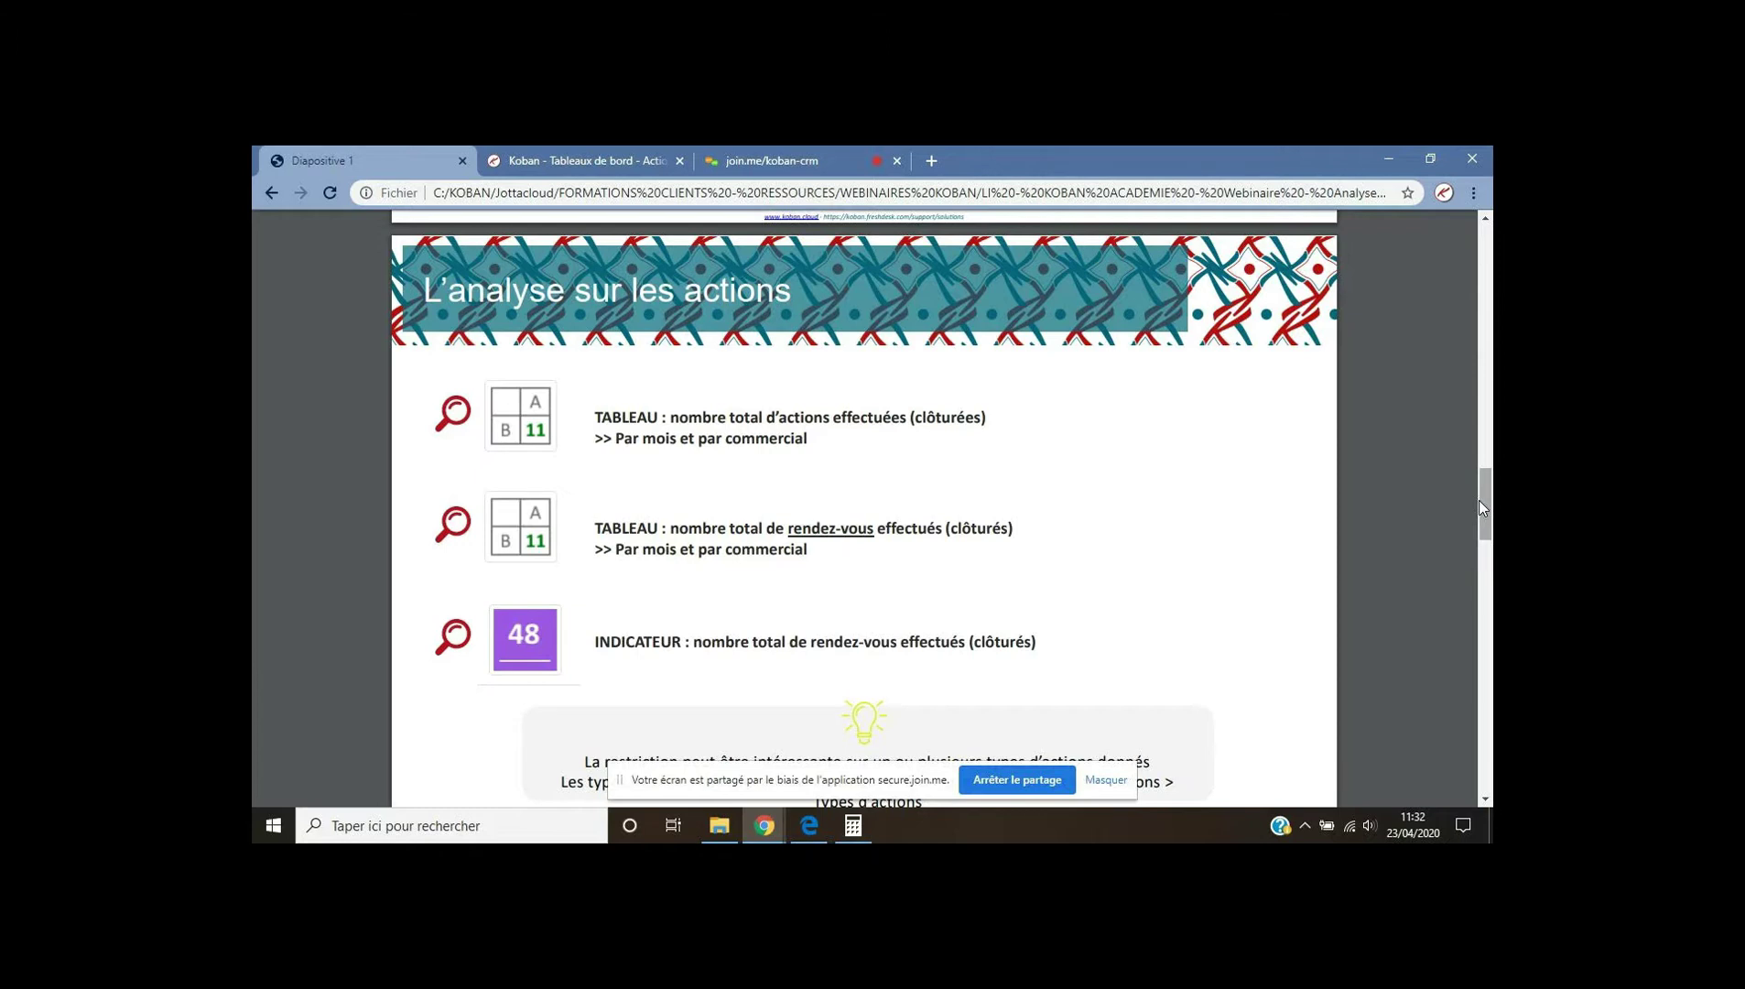
{"action": "left_click", "coordinate": [586, 160]}
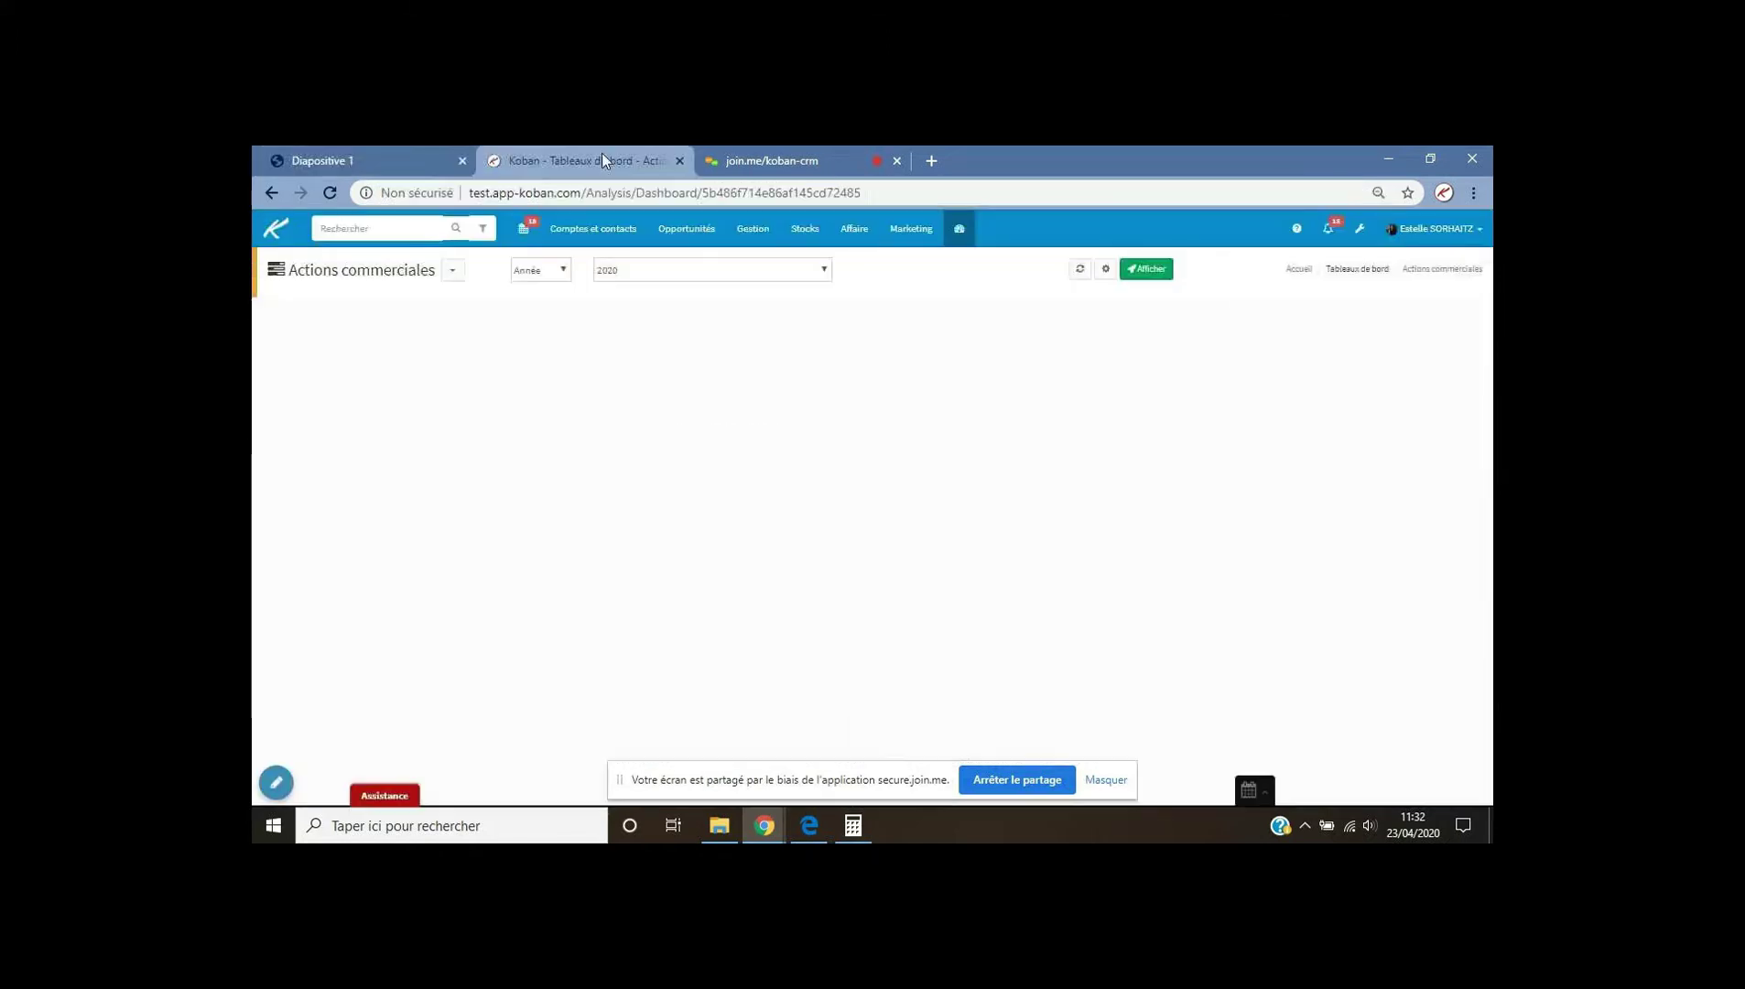
{"action": "left_click", "coordinate": [796, 161]}
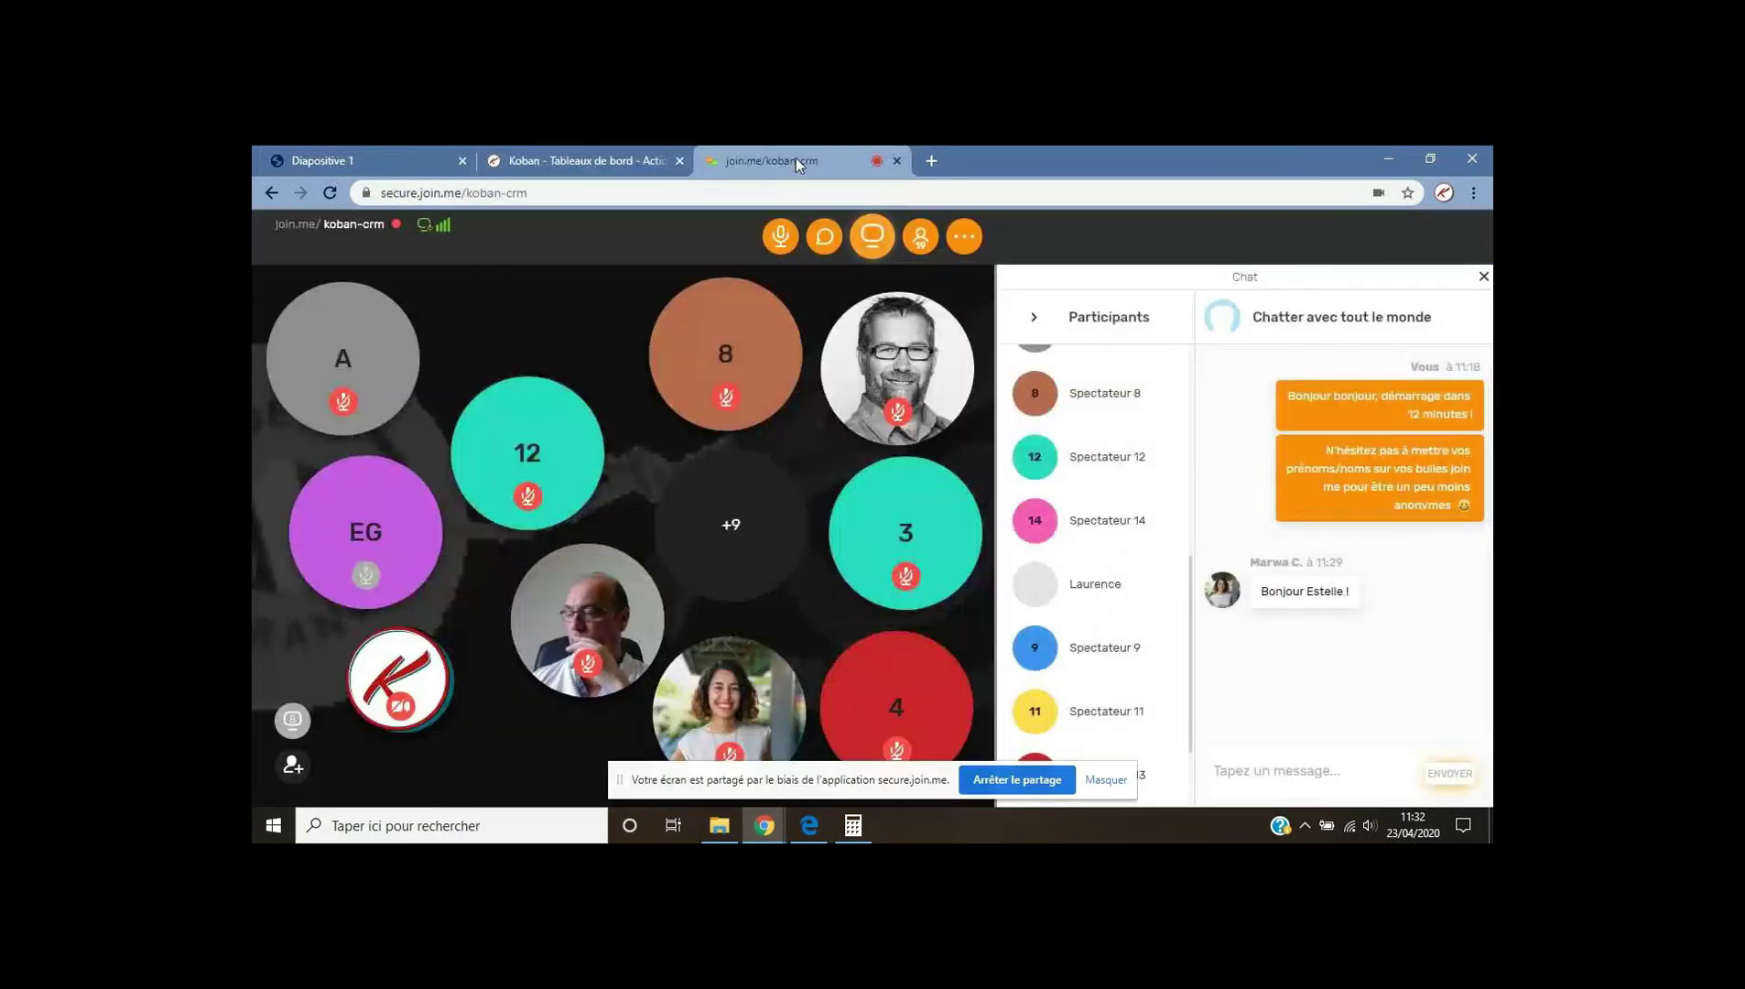
{"action": "left_click", "coordinate": [606, 157]}
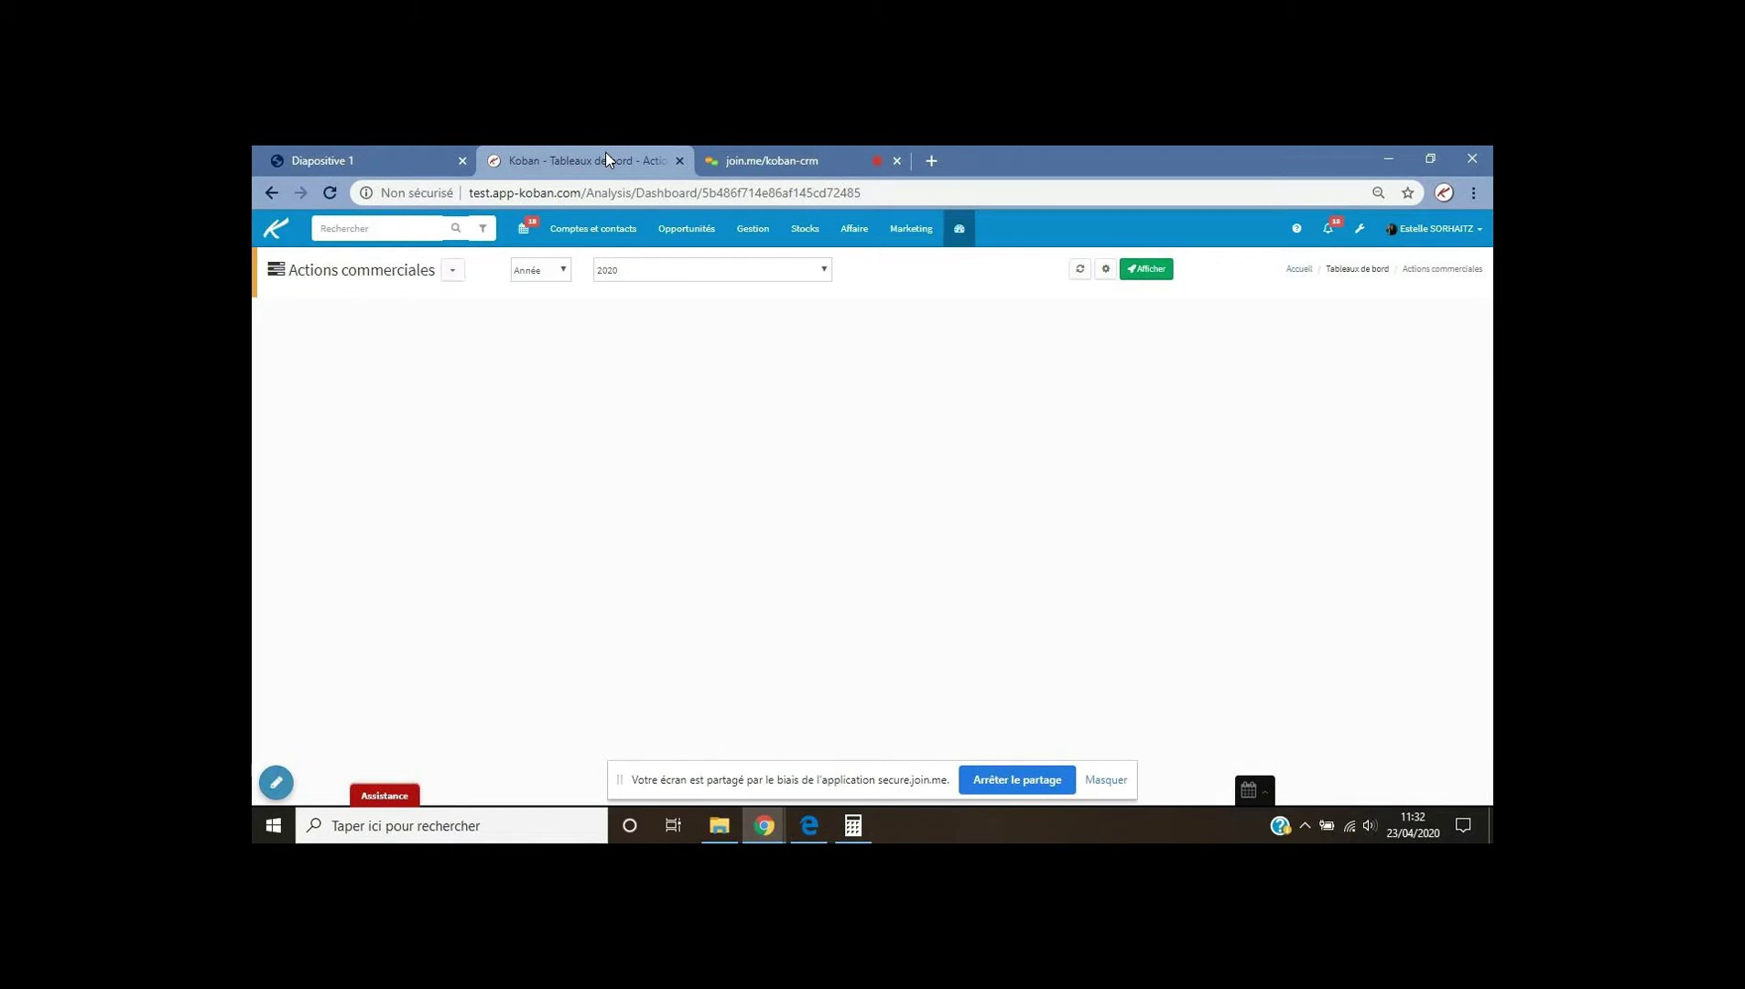
Go to the Koban home page and open the Actions commerciales analysis dashboard.
{"action": "left_click", "coordinate": [275, 232]}
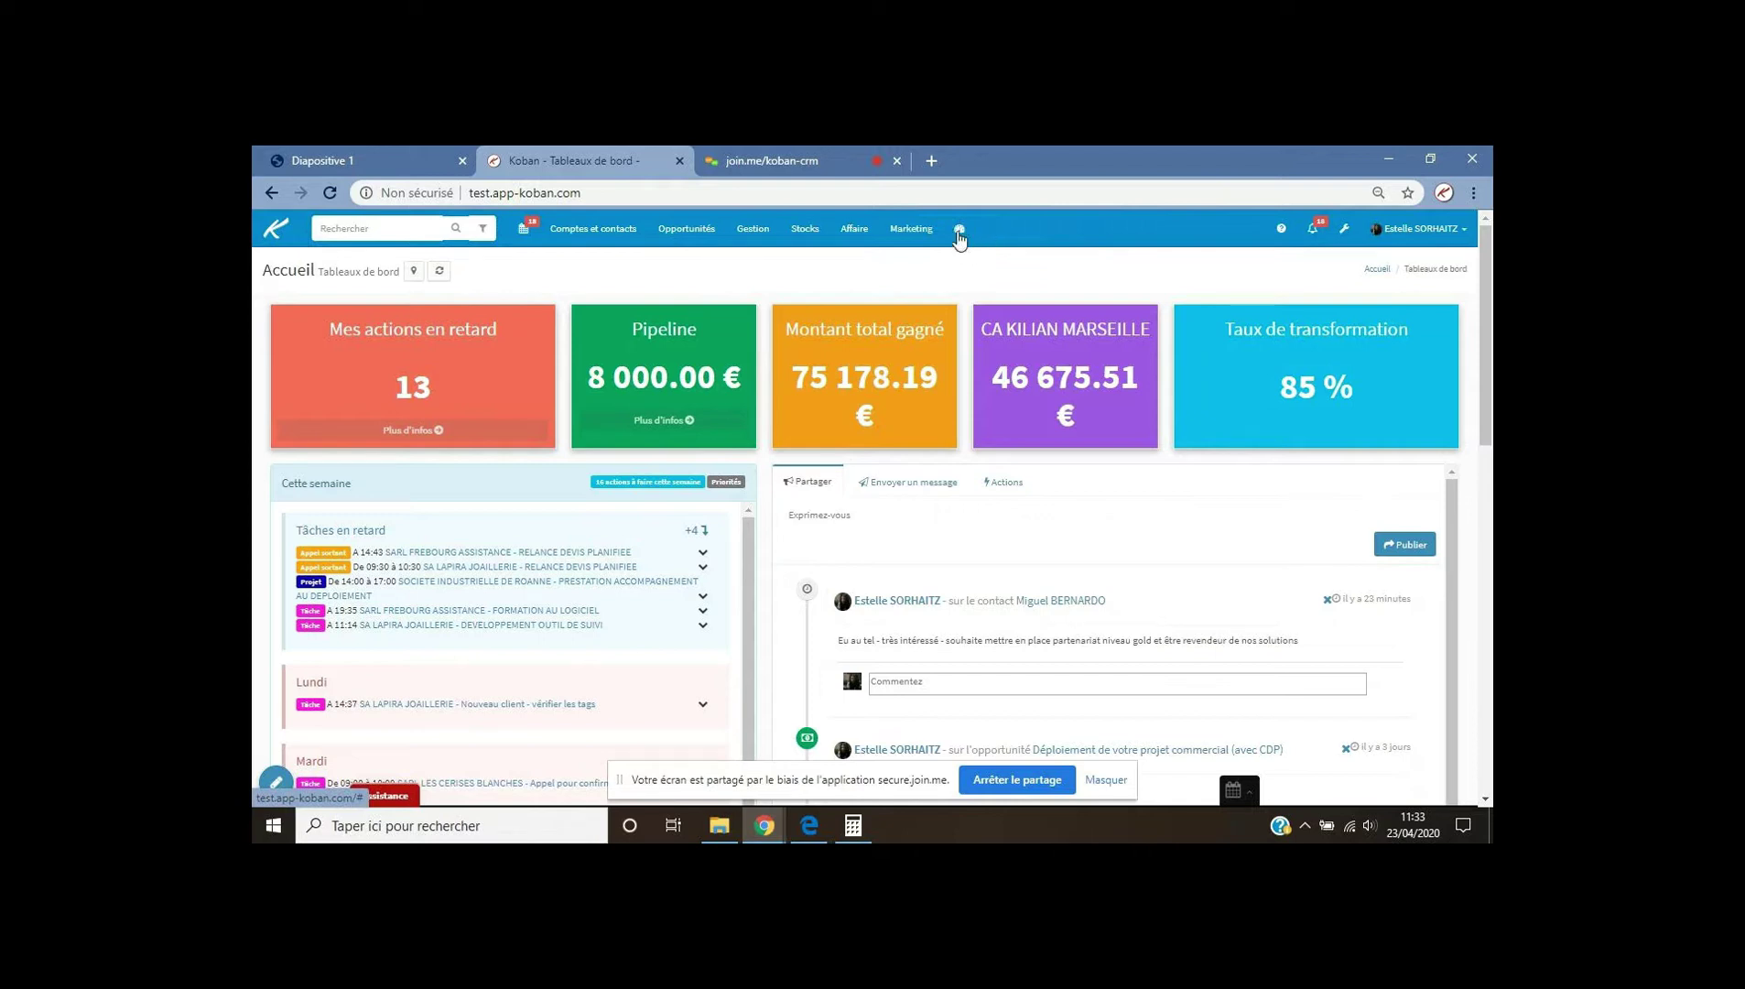
{"action": "left_click", "coordinate": [959, 231]}
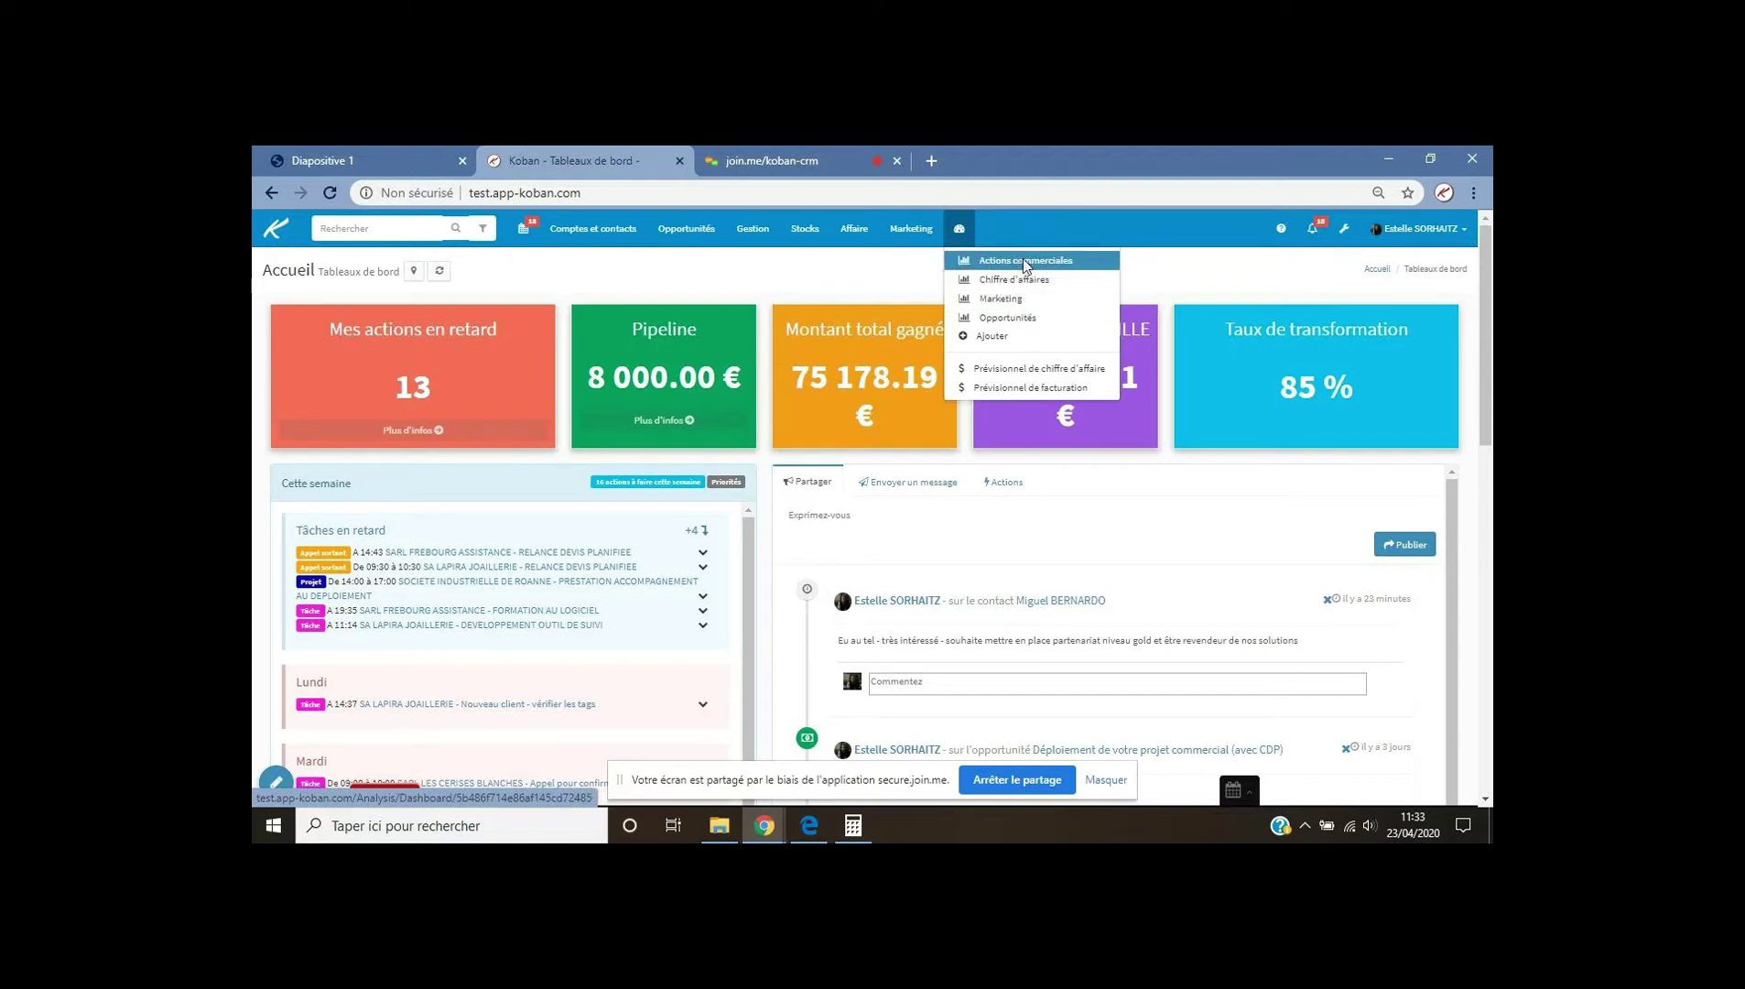
{"action": "left_click", "coordinate": [1023, 262]}
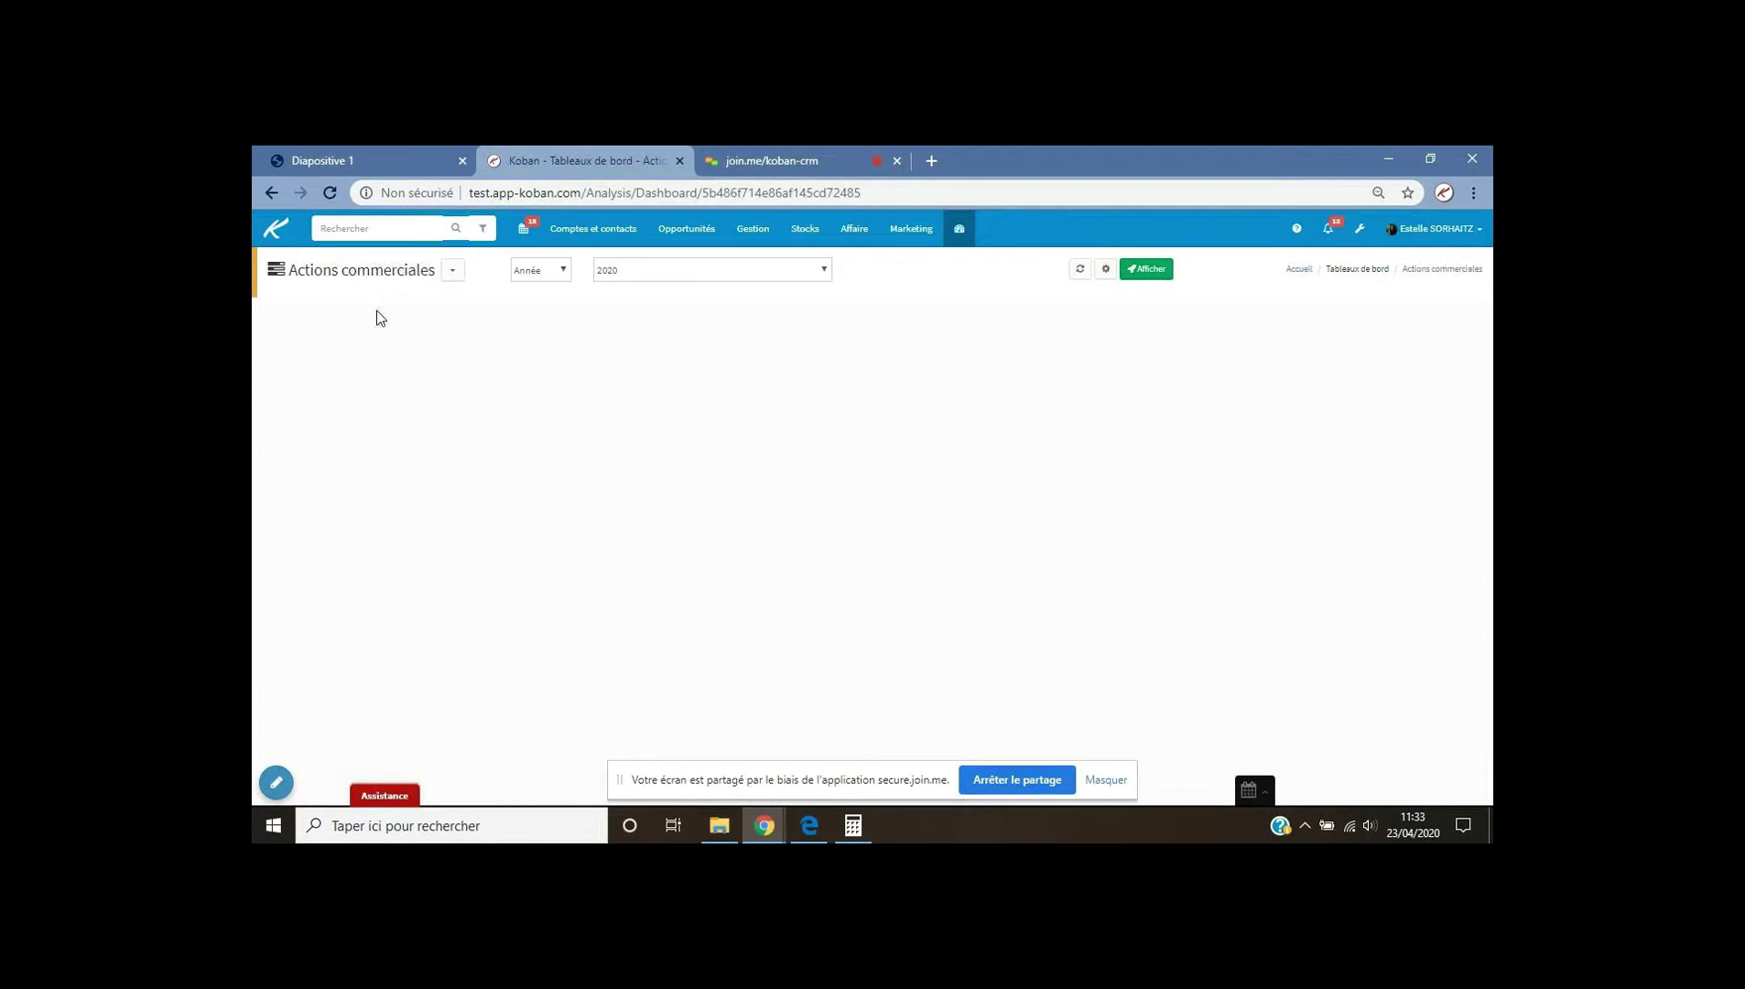
{"action": "left_click", "coordinate": [371, 275]}
{"action": "key", "text": "Return"}
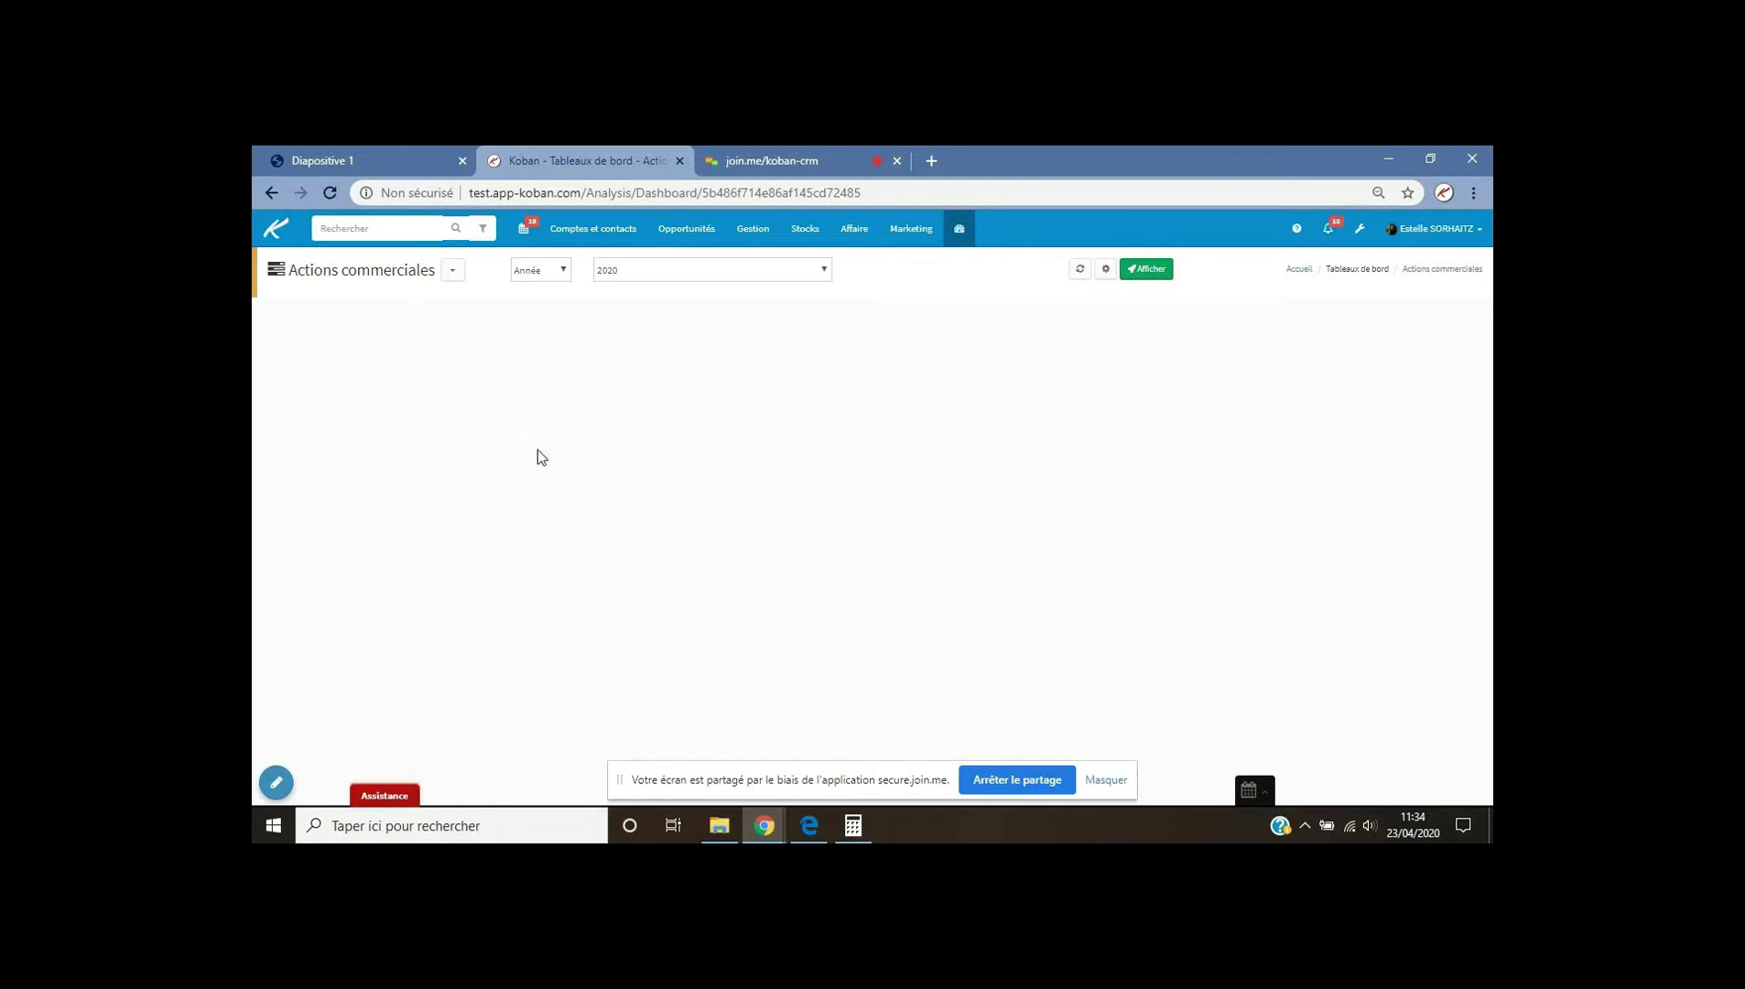
Put the empty Actions commerciales dashboard in edit mode and add a Tableau croisé widget.
{"action": "left_click", "coordinate": [278, 786]}
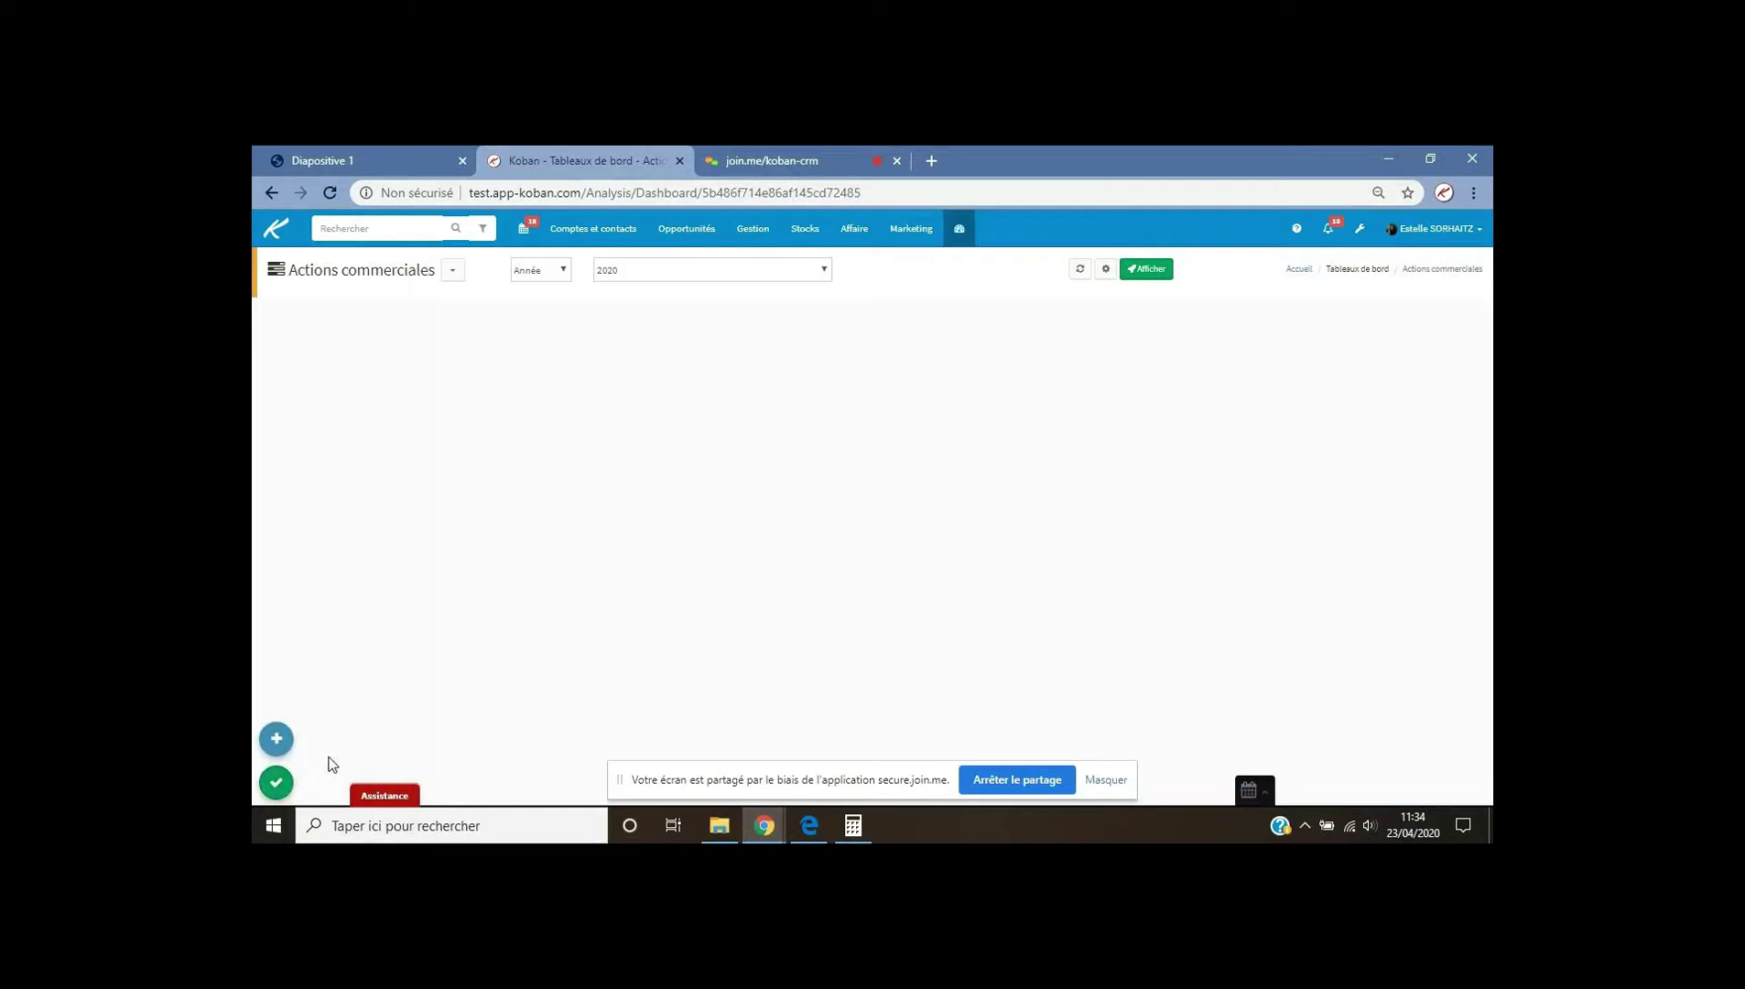
{"action": "left_click", "coordinate": [277, 740]}
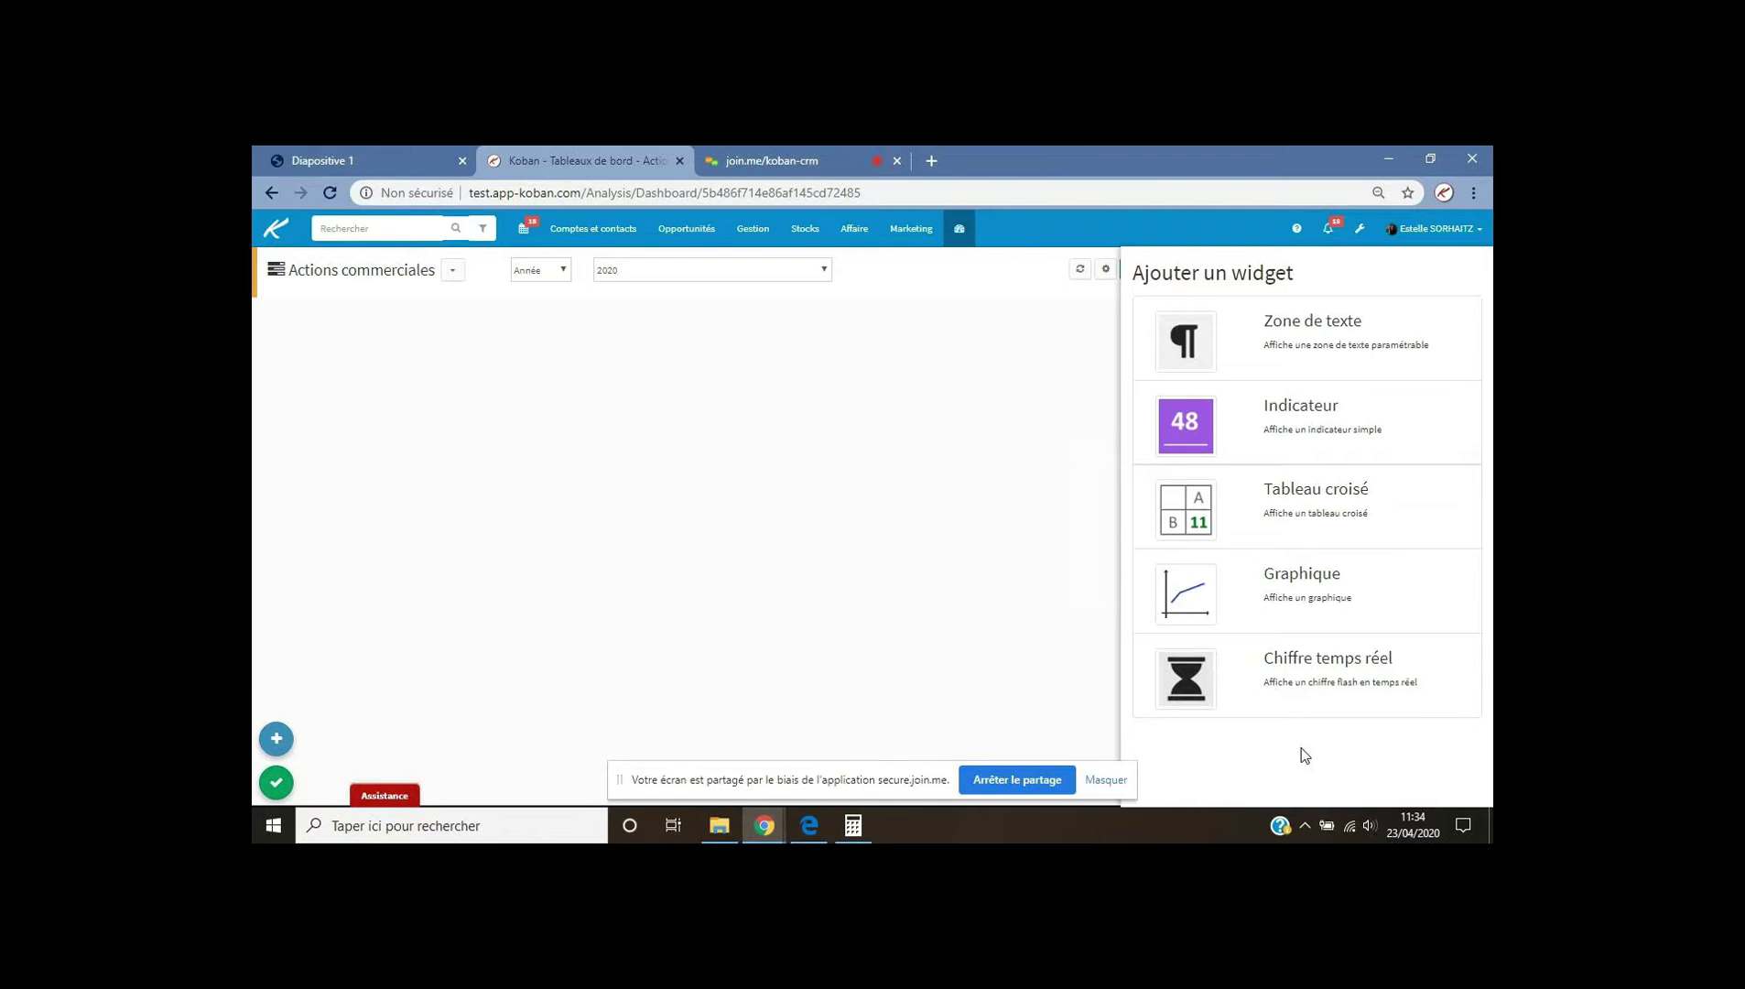
{"action": "left_click", "coordinate": [1318, 518]}
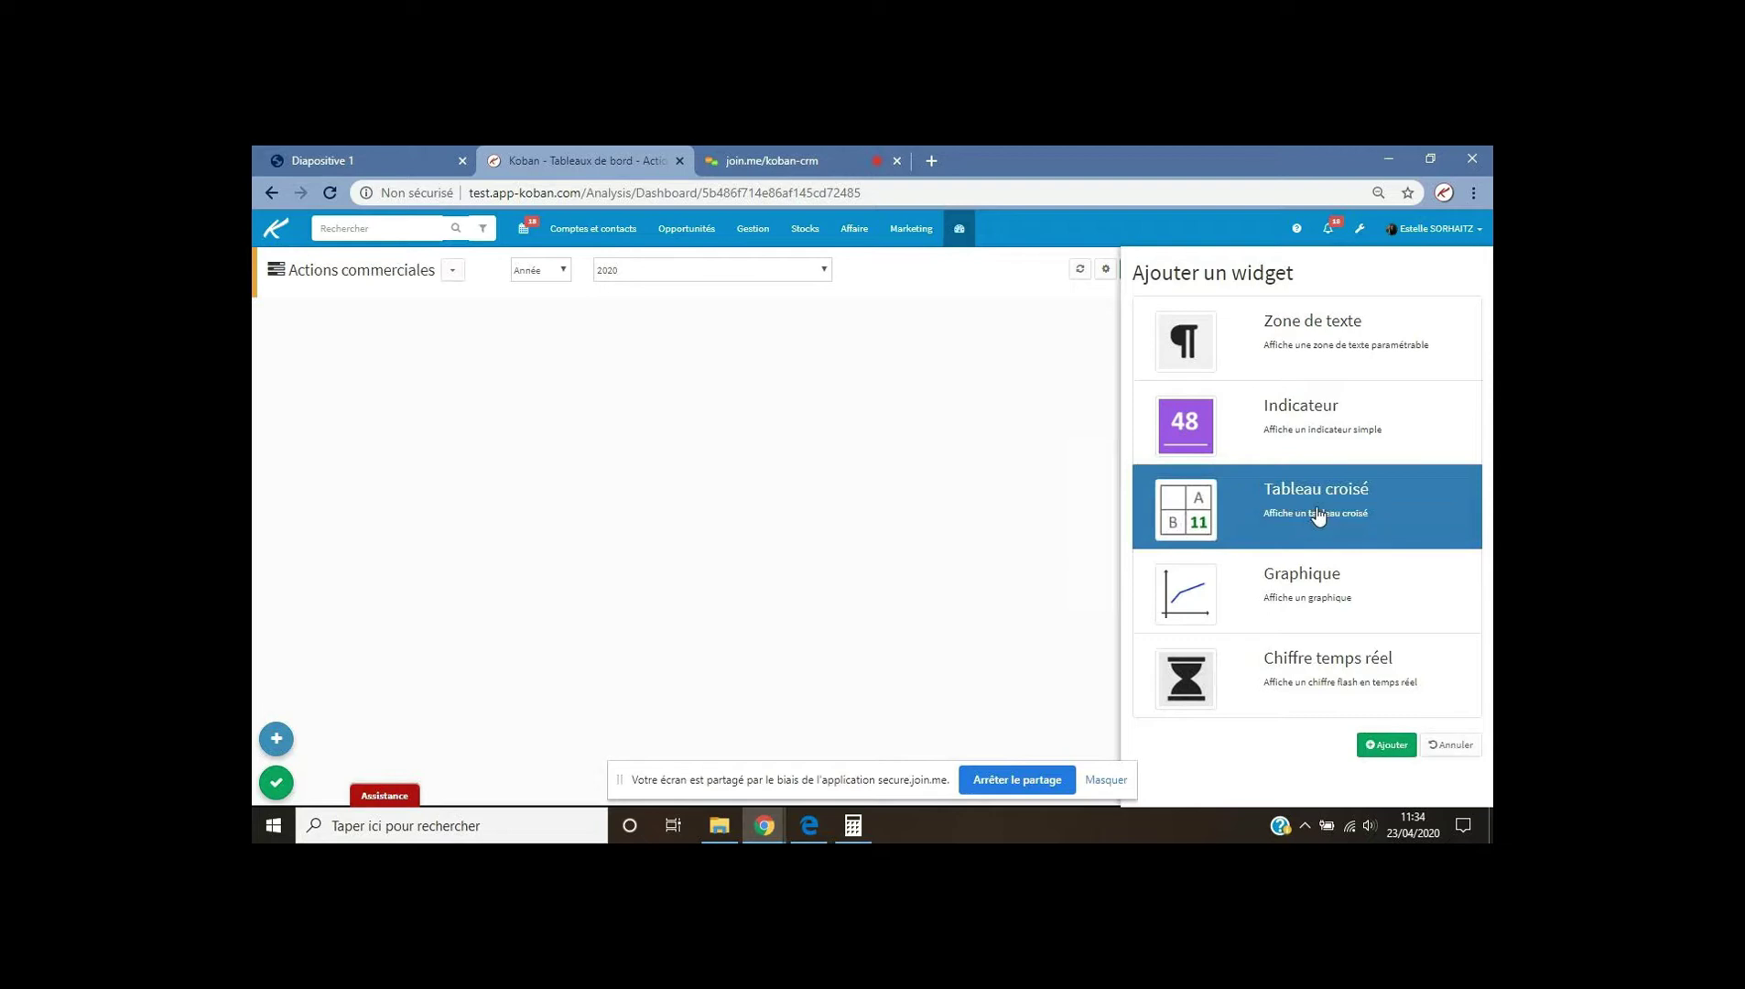
{"action": "left_click", "coordinate": [1387, 744]}
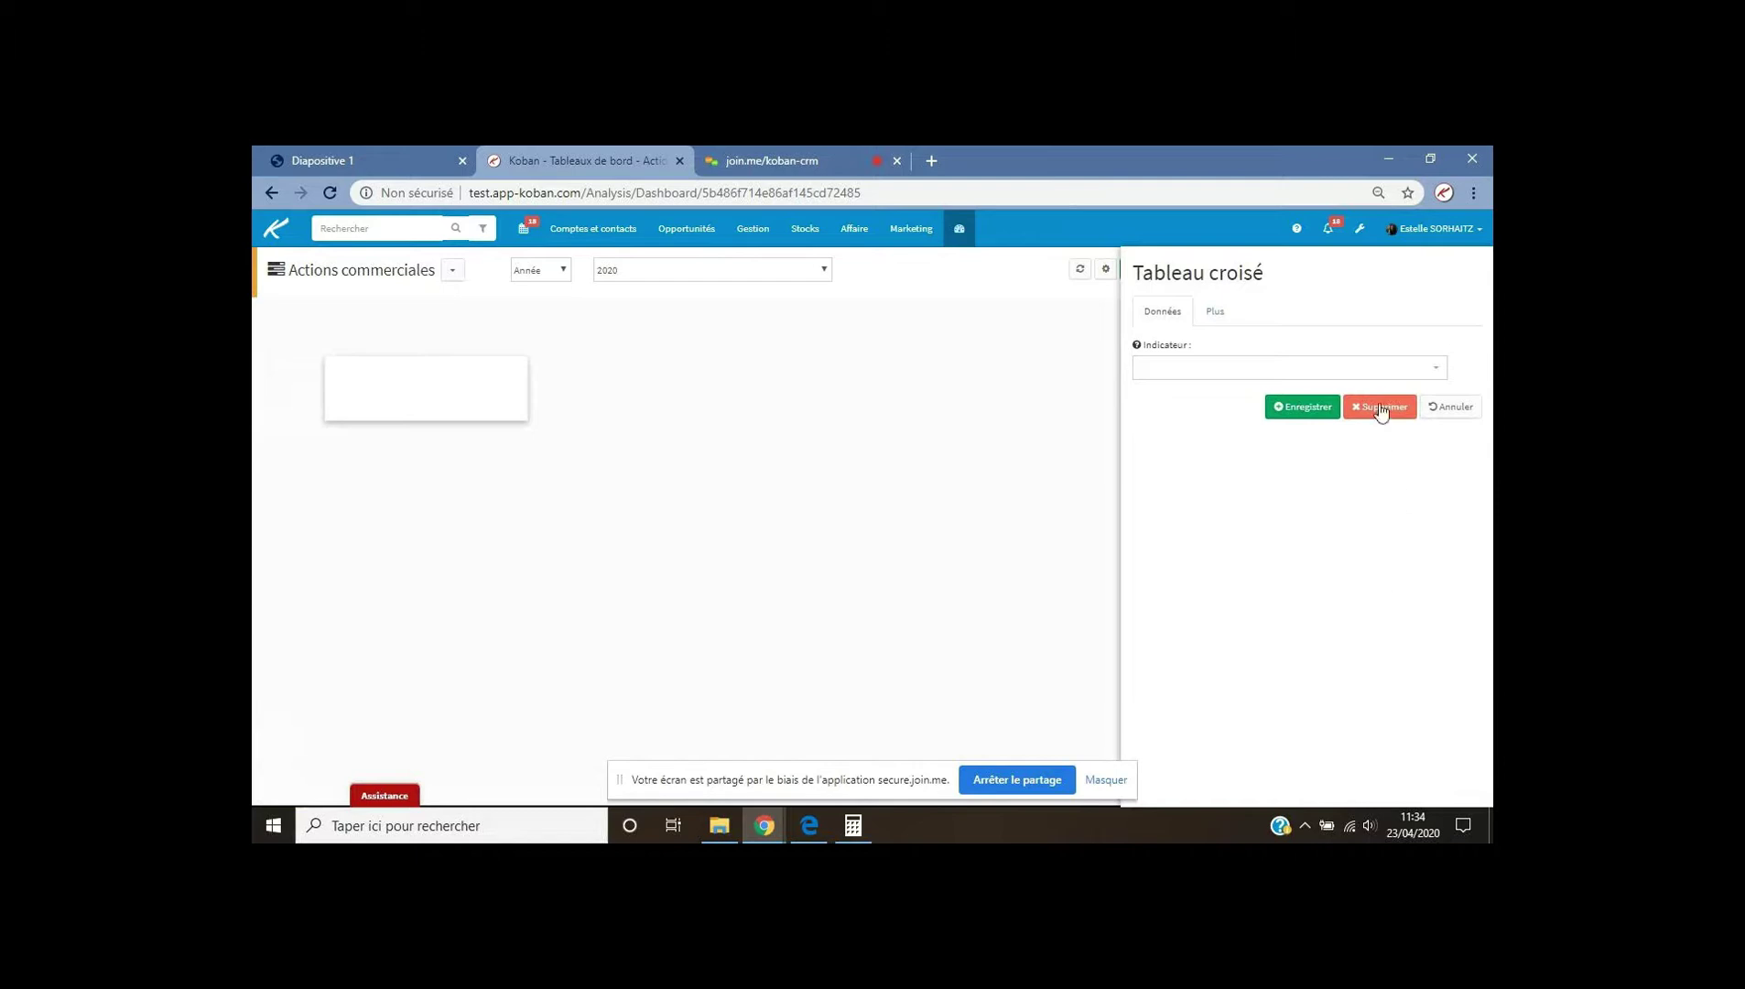
Set the crosstab's indicator to Actions effectuées, with Mois as column and Affecté à as row.
{"action": "left_click", "coordinate": [1345, 371]}
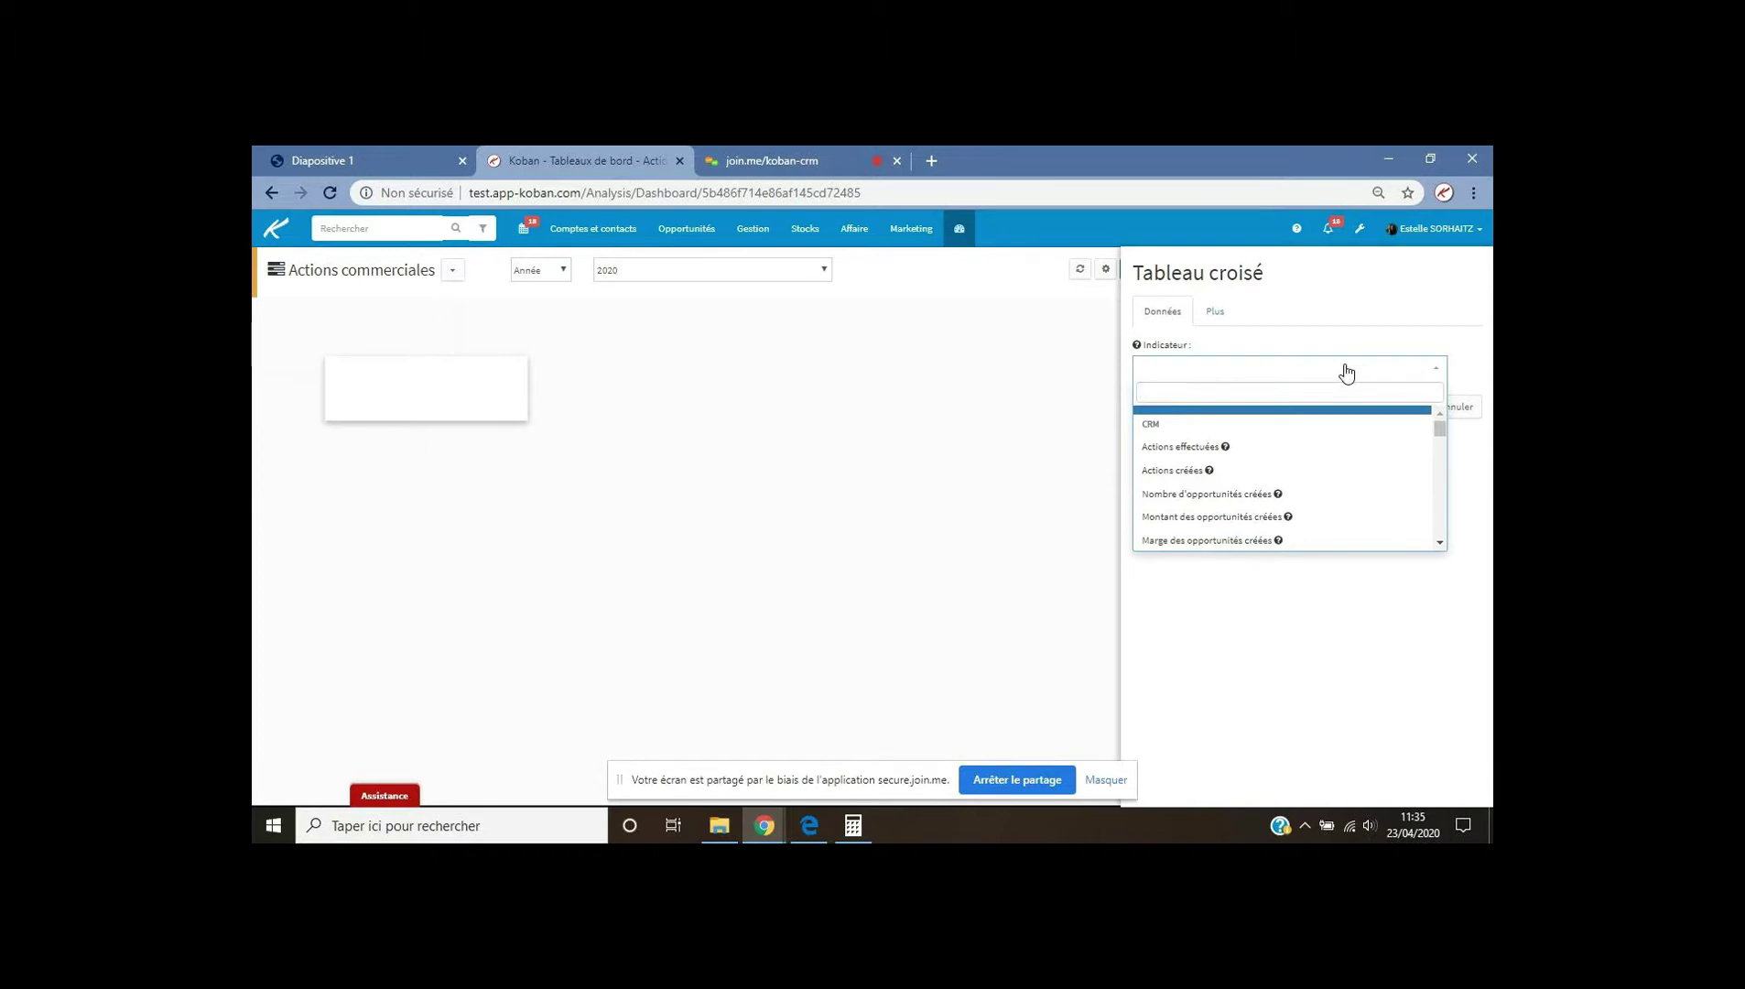
{"action": "left_click", "coordinate": [1191, 448]}
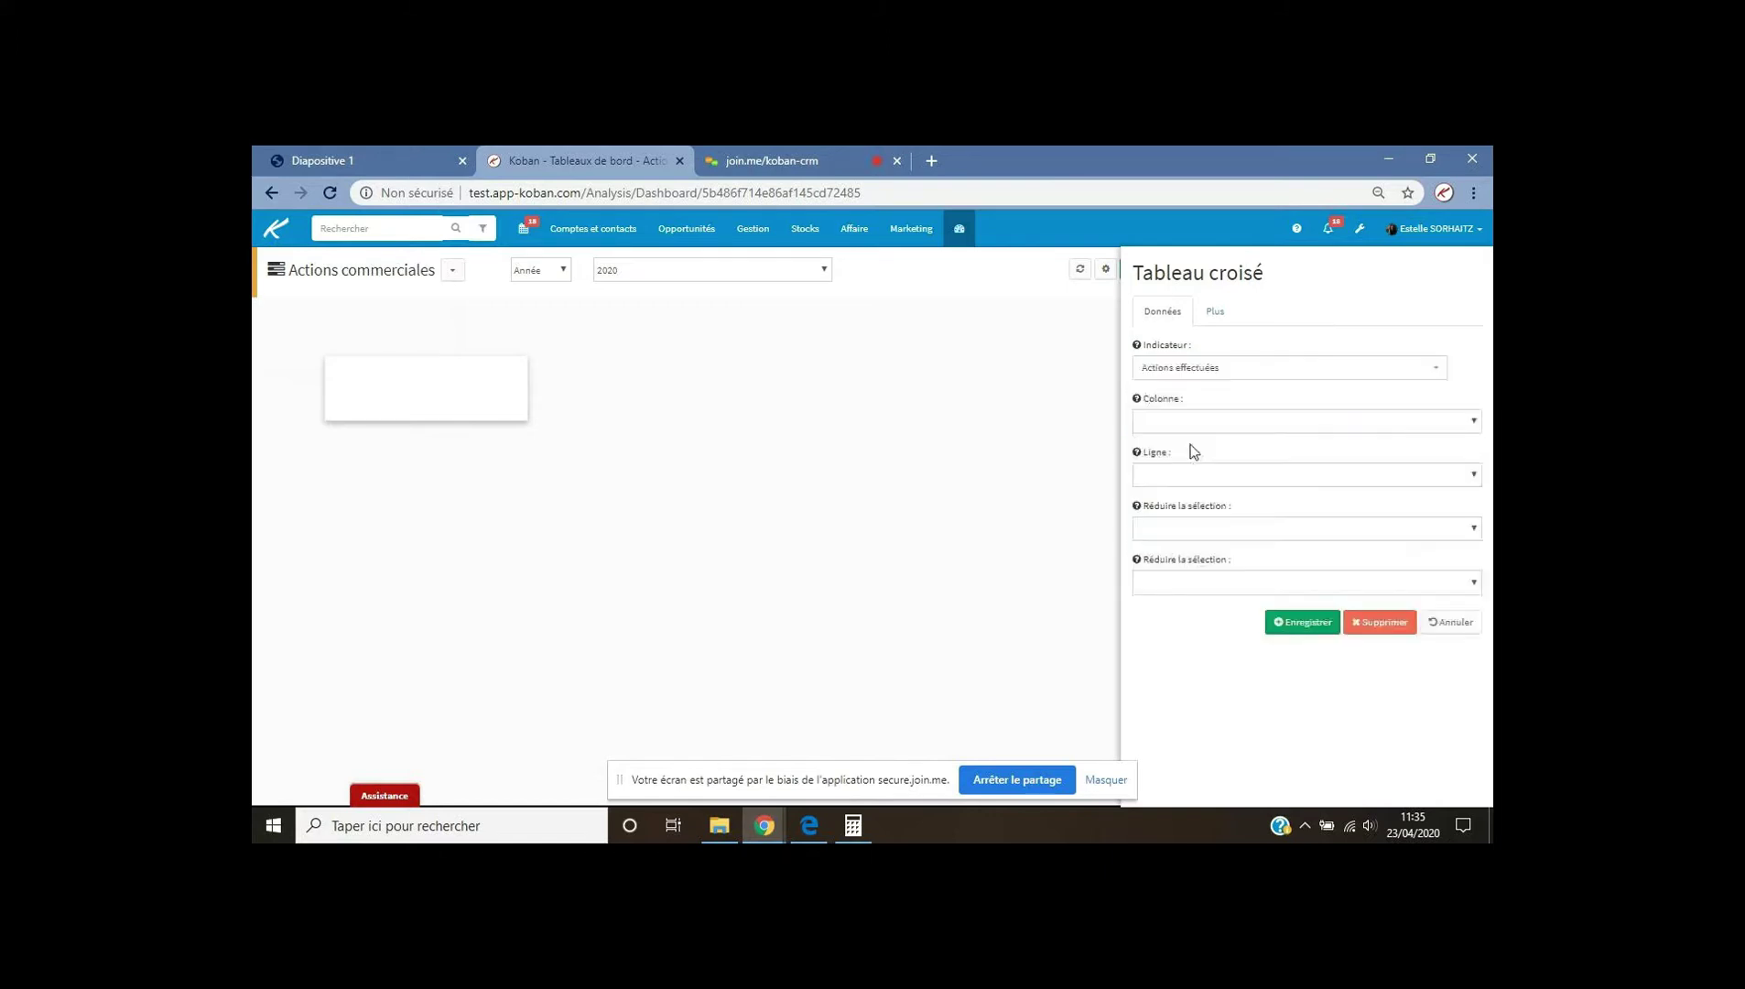
{"action": "left_click", "coordinate": [1203, 424]}
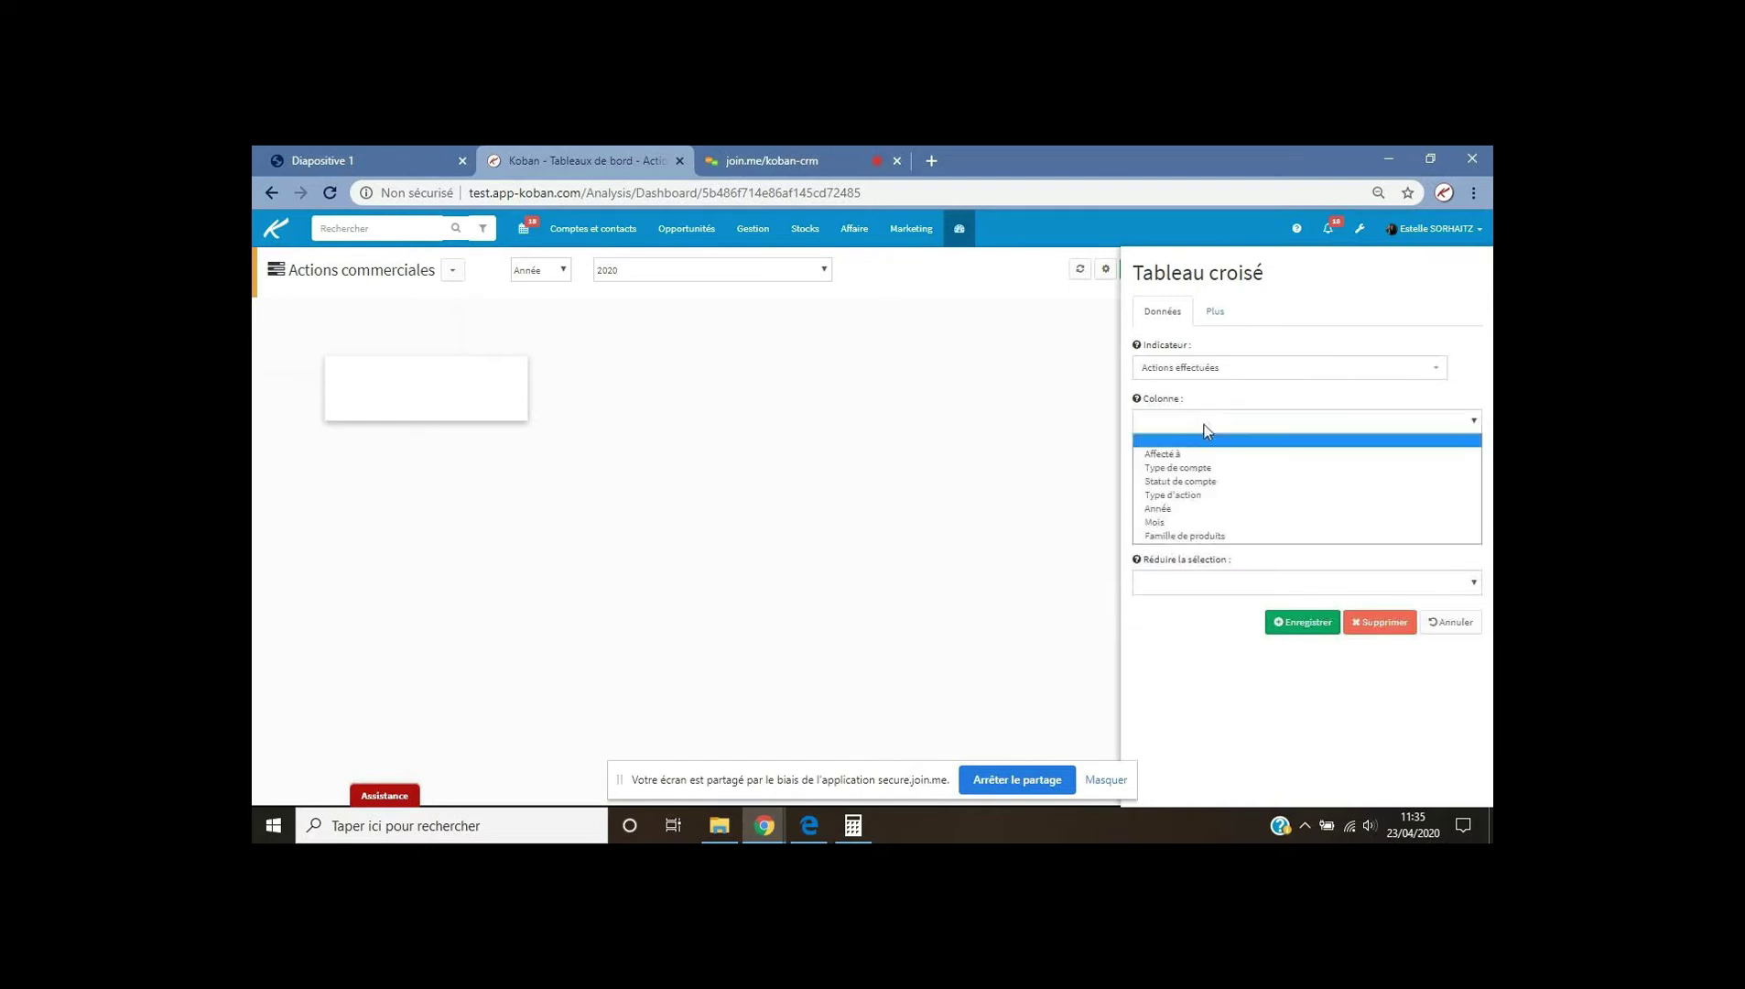
{"action": "left_click", "coordinate": [1161, 523]}
{"action": "left_click", "coordinate": [1177, 477]}
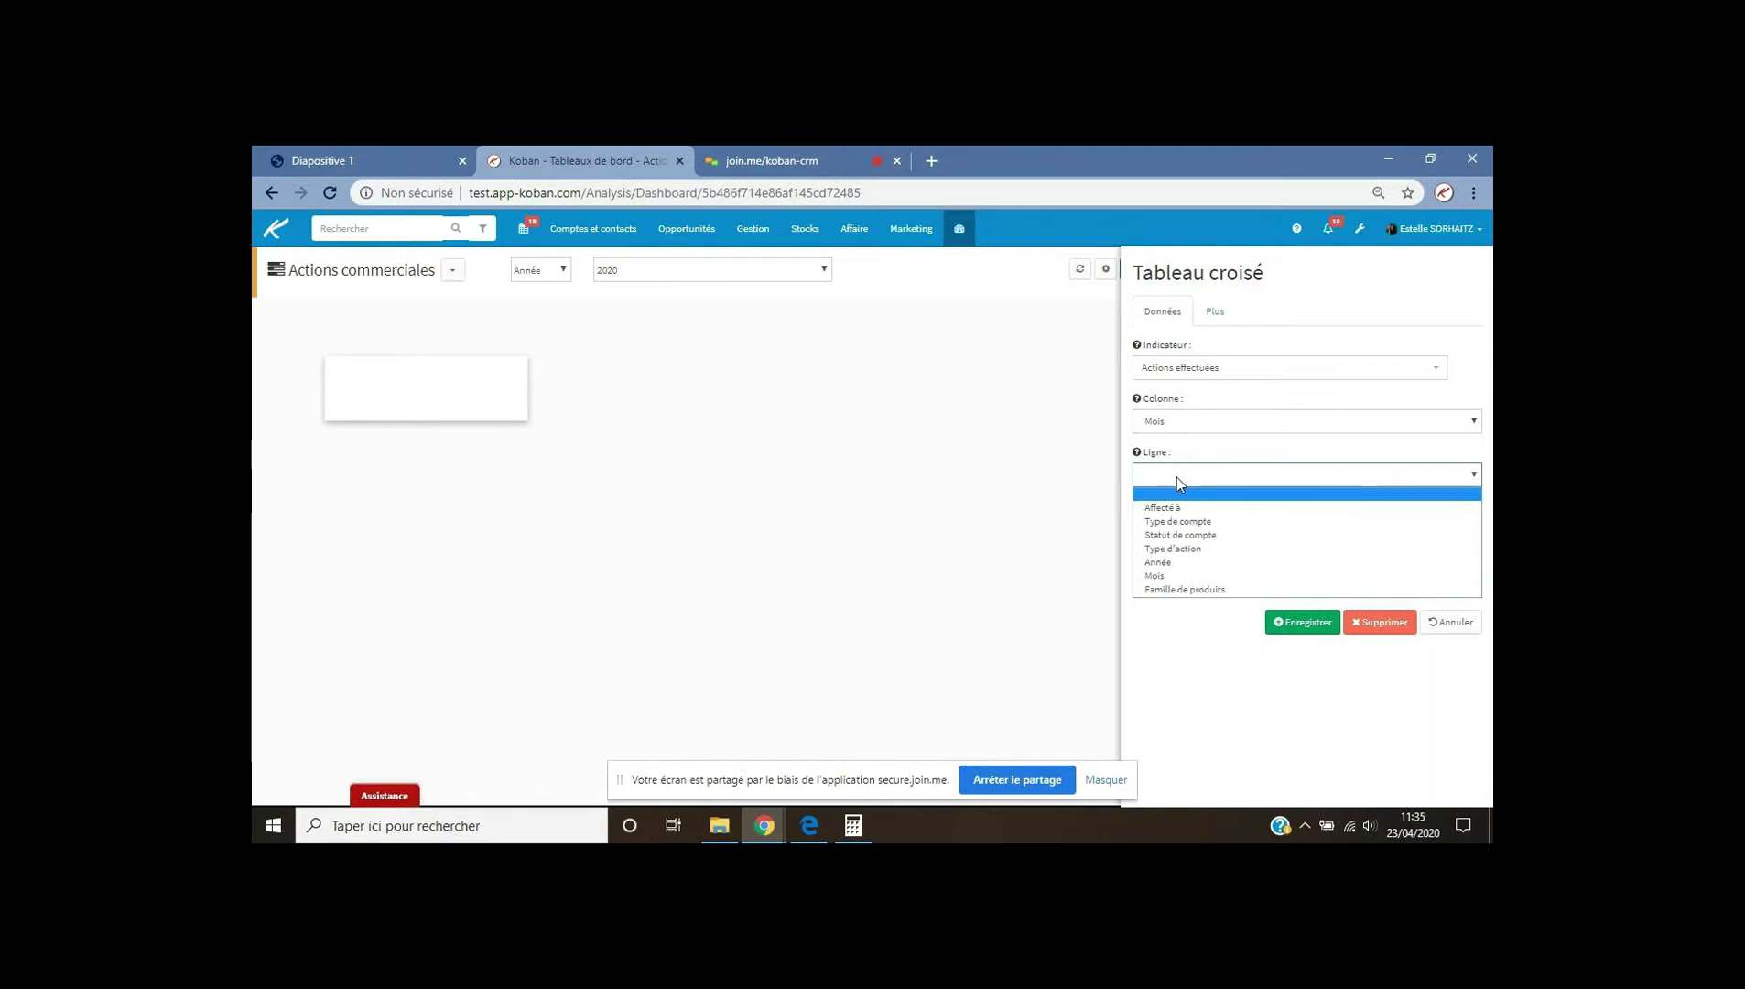
{"action": "left_click", "coordinate": [1163, 509]}
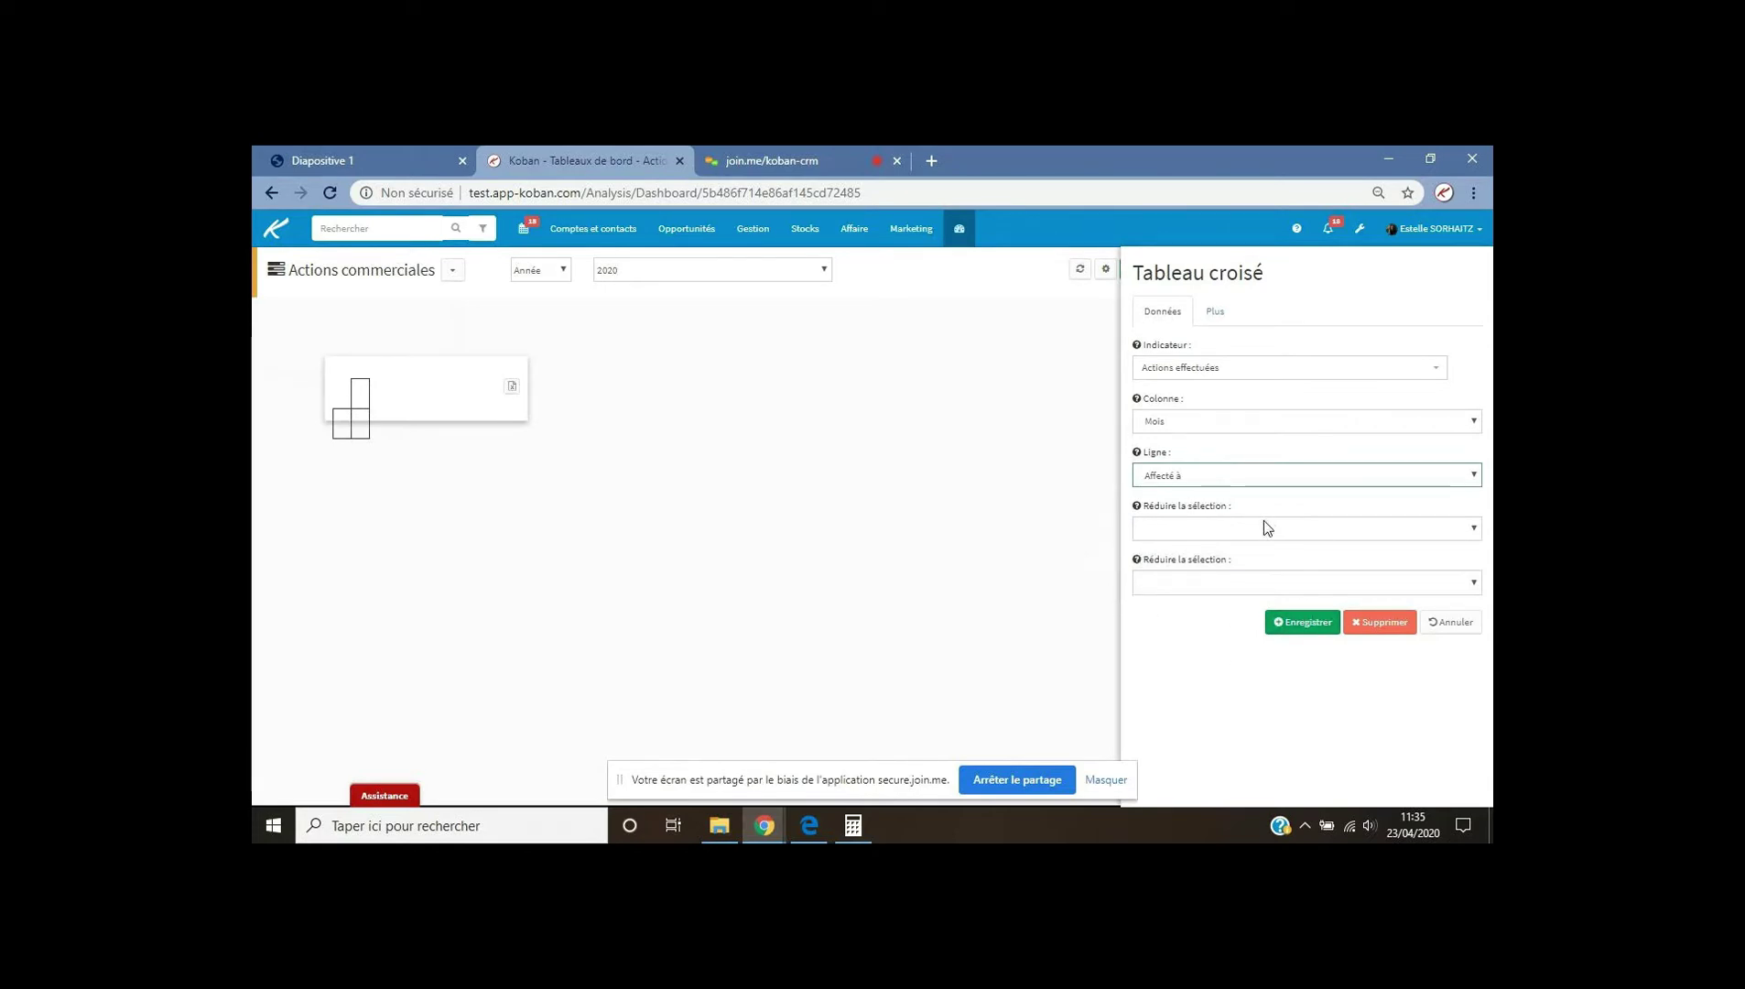
Label the crosstab "Total des actions effectuées" and save the widget.
{"action": "left_click", "coordinate": [1213, 311]}
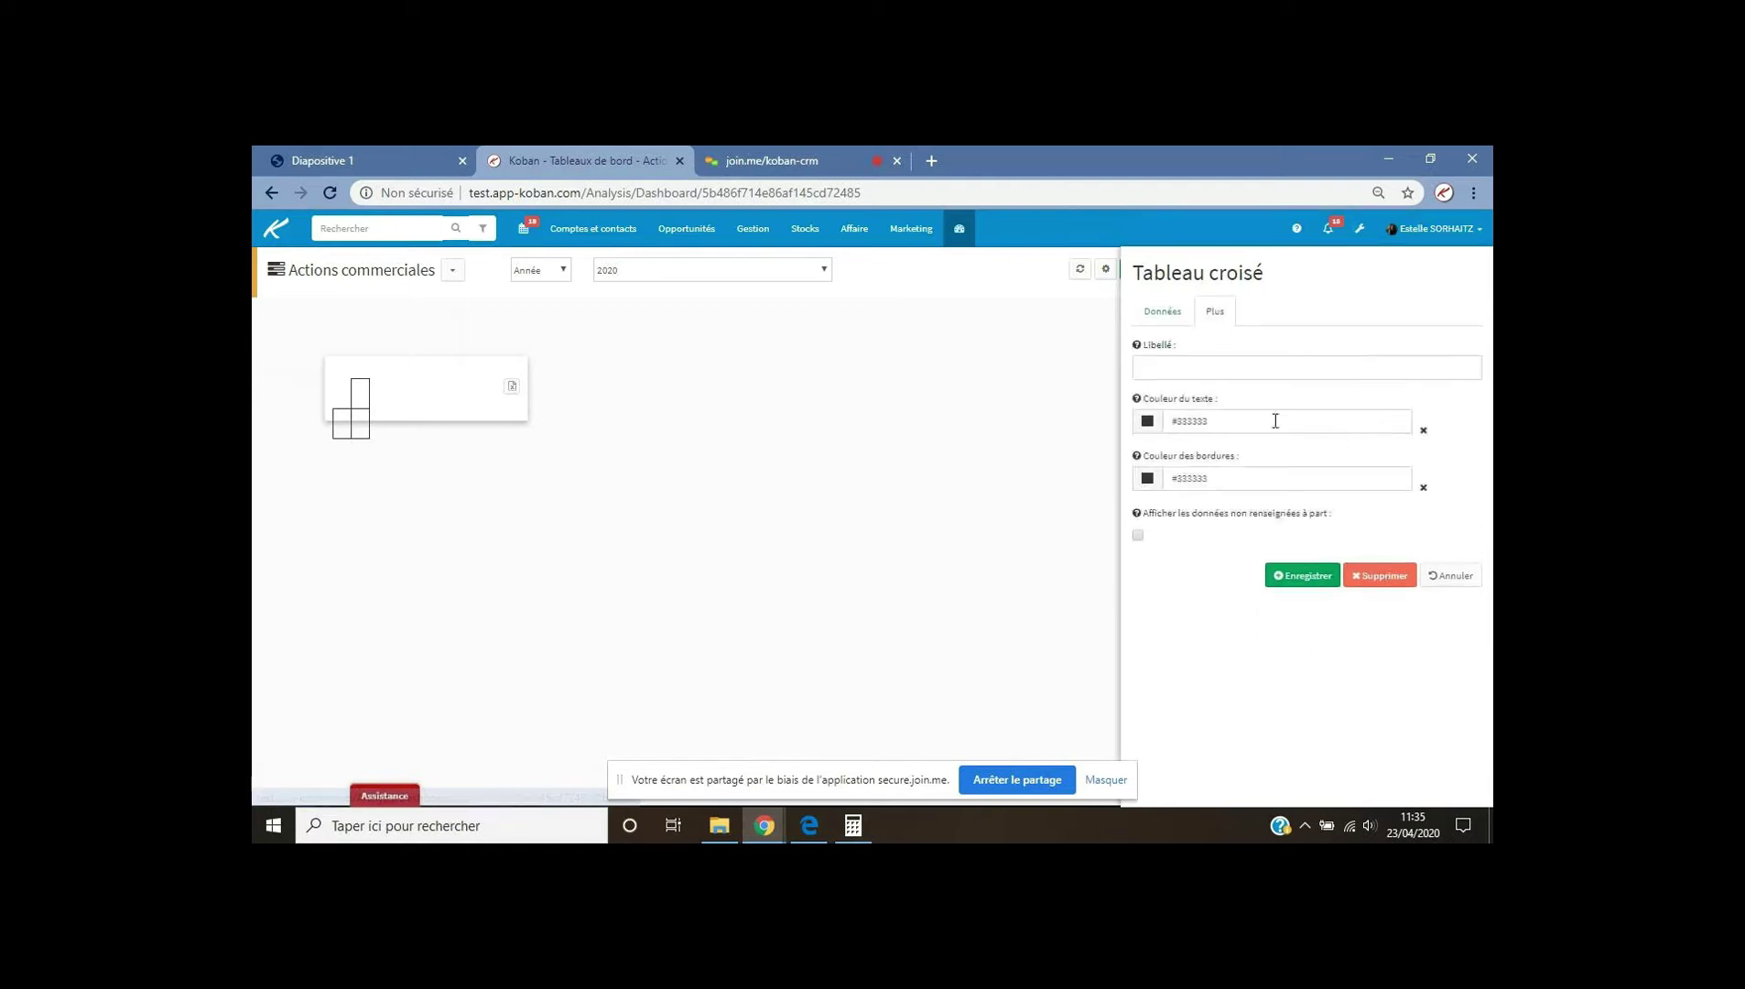
{"action": "left_click", "coordinate": [1211, 372]}
{"action": "type", "text": "Liste"}
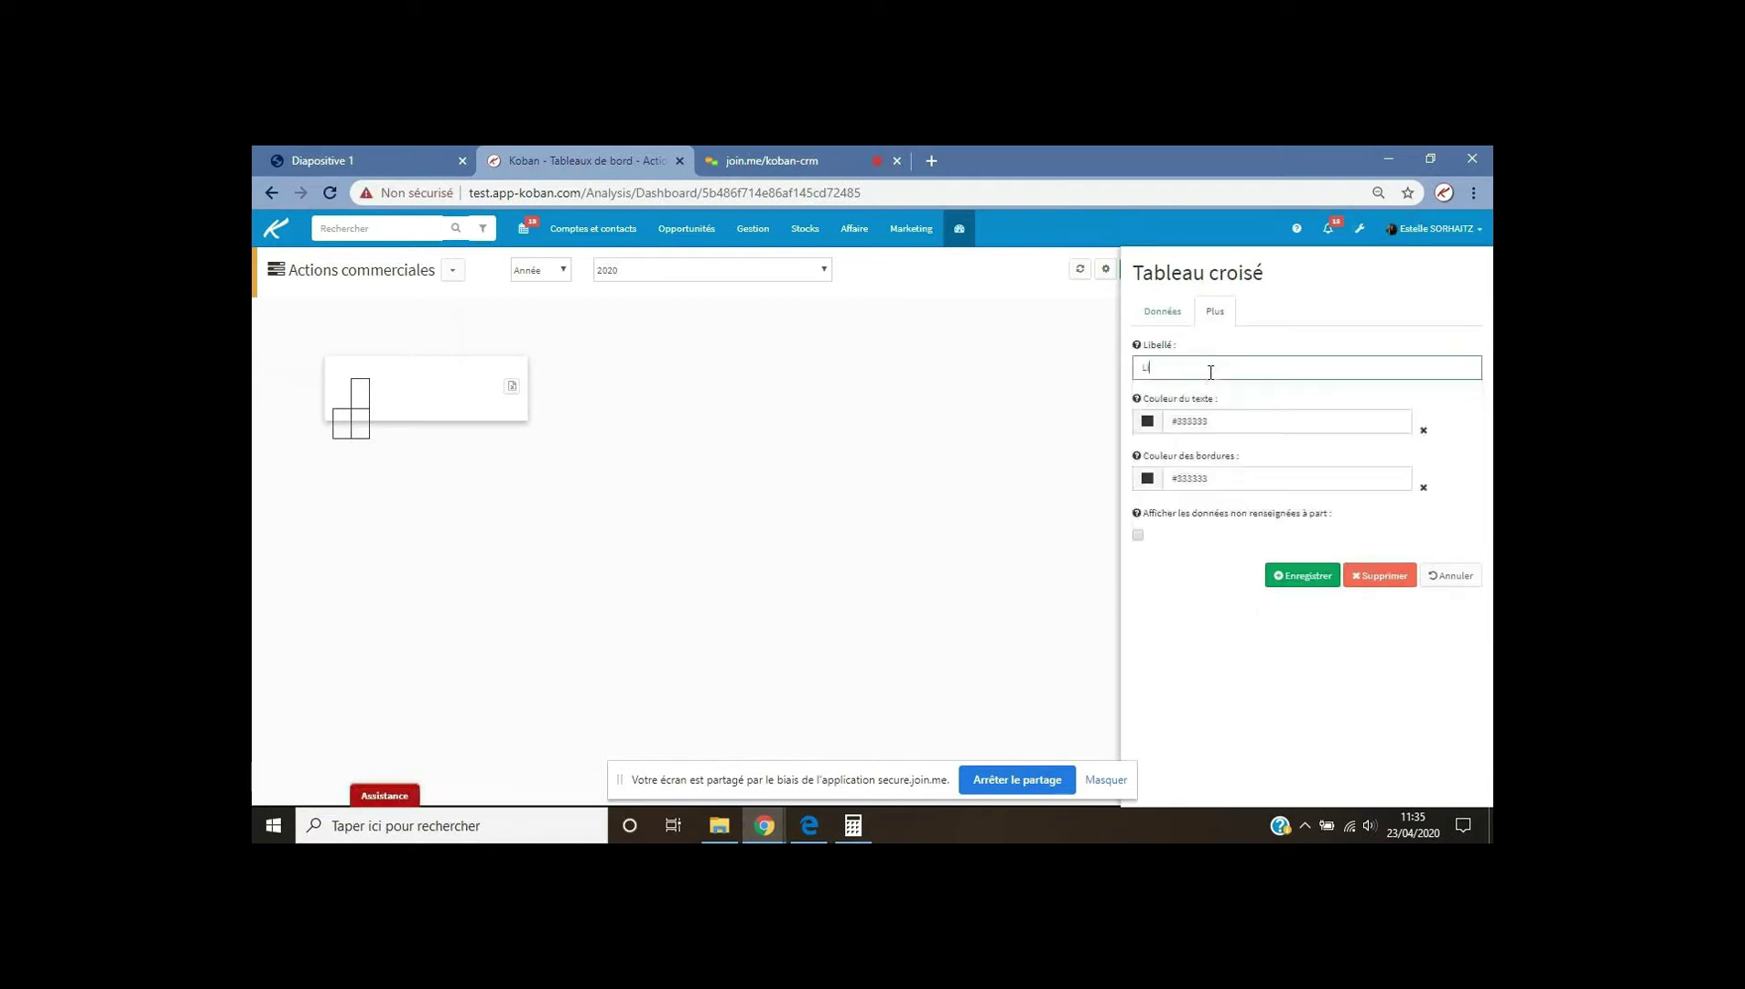
{"action": "key", "text": "BackSpace"}
{"action": "key", "text": "BackSpace"}
{"action": "key", "text": "BackSpace"}
{"action": "key", "text": "BackSpace"}
{"action": "key", "text": "BackSpace"}
{"action": "type", "text": "Total des actions effectuée"}
{"action": "left_click", "coordinate": [1306, 575]}
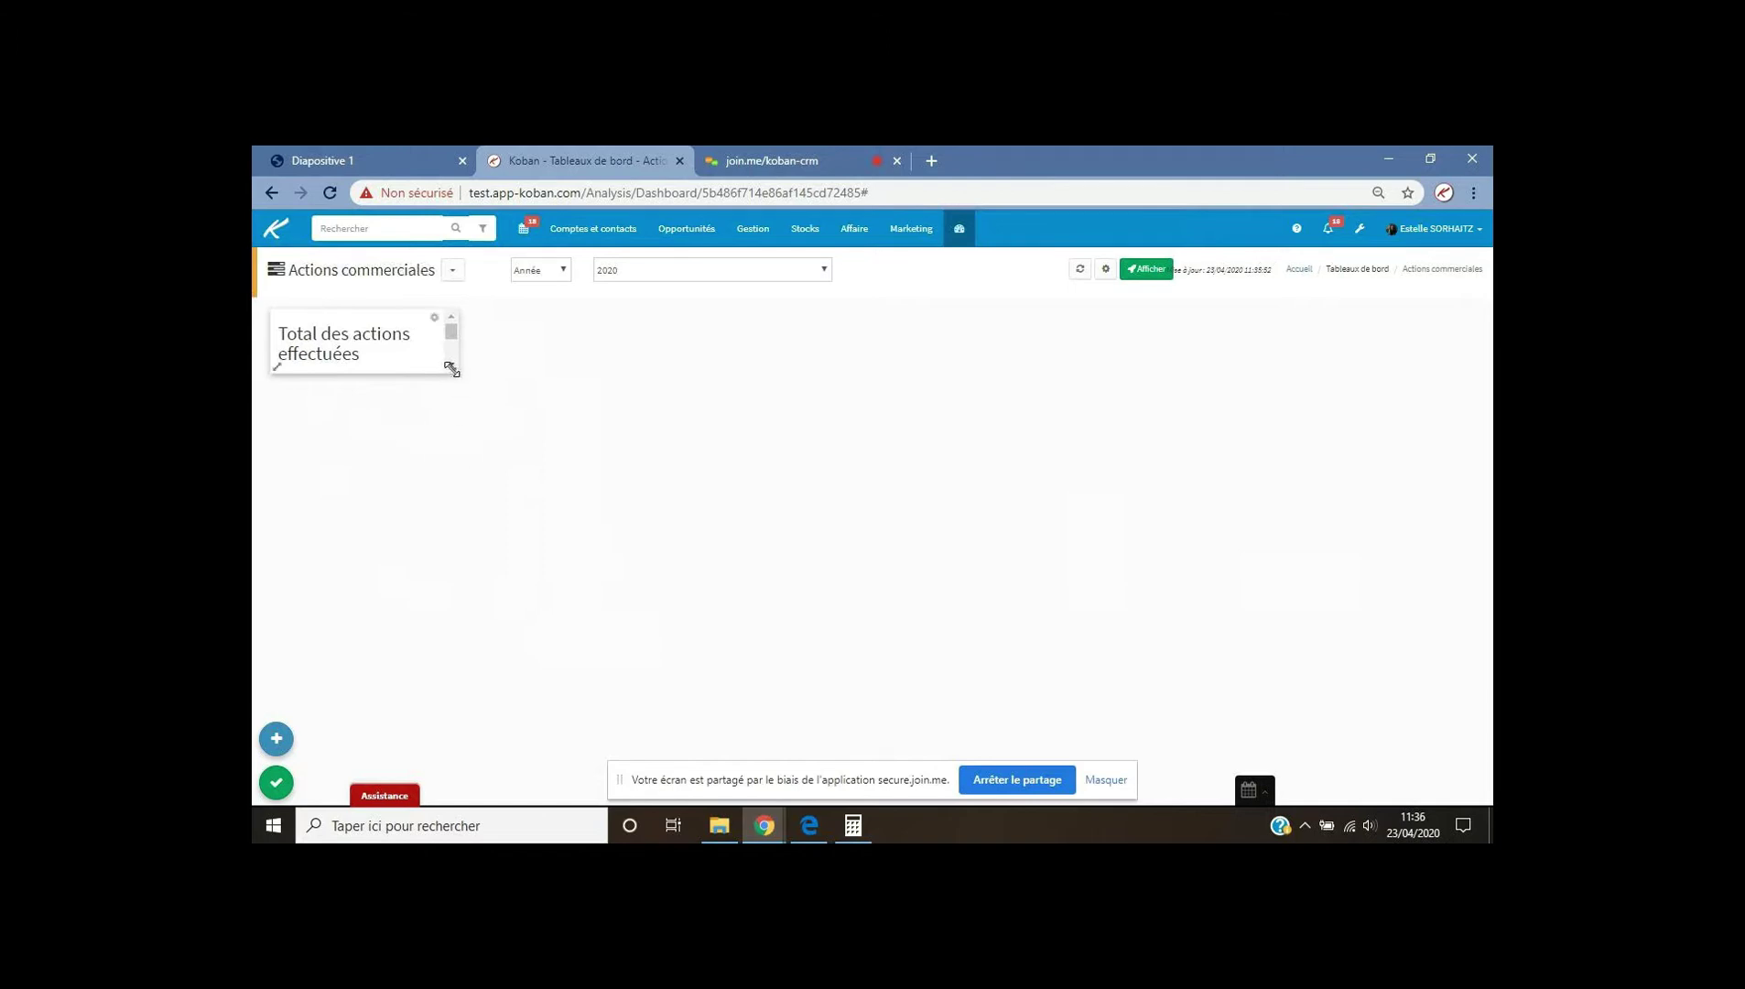
Enlarge the Total des actions effectuées table to the full dashboard width and finish editing the layout.
{"action": "left_click_drag", "start_coordinate": [451, 368], "coordinate": [1449, 605]}
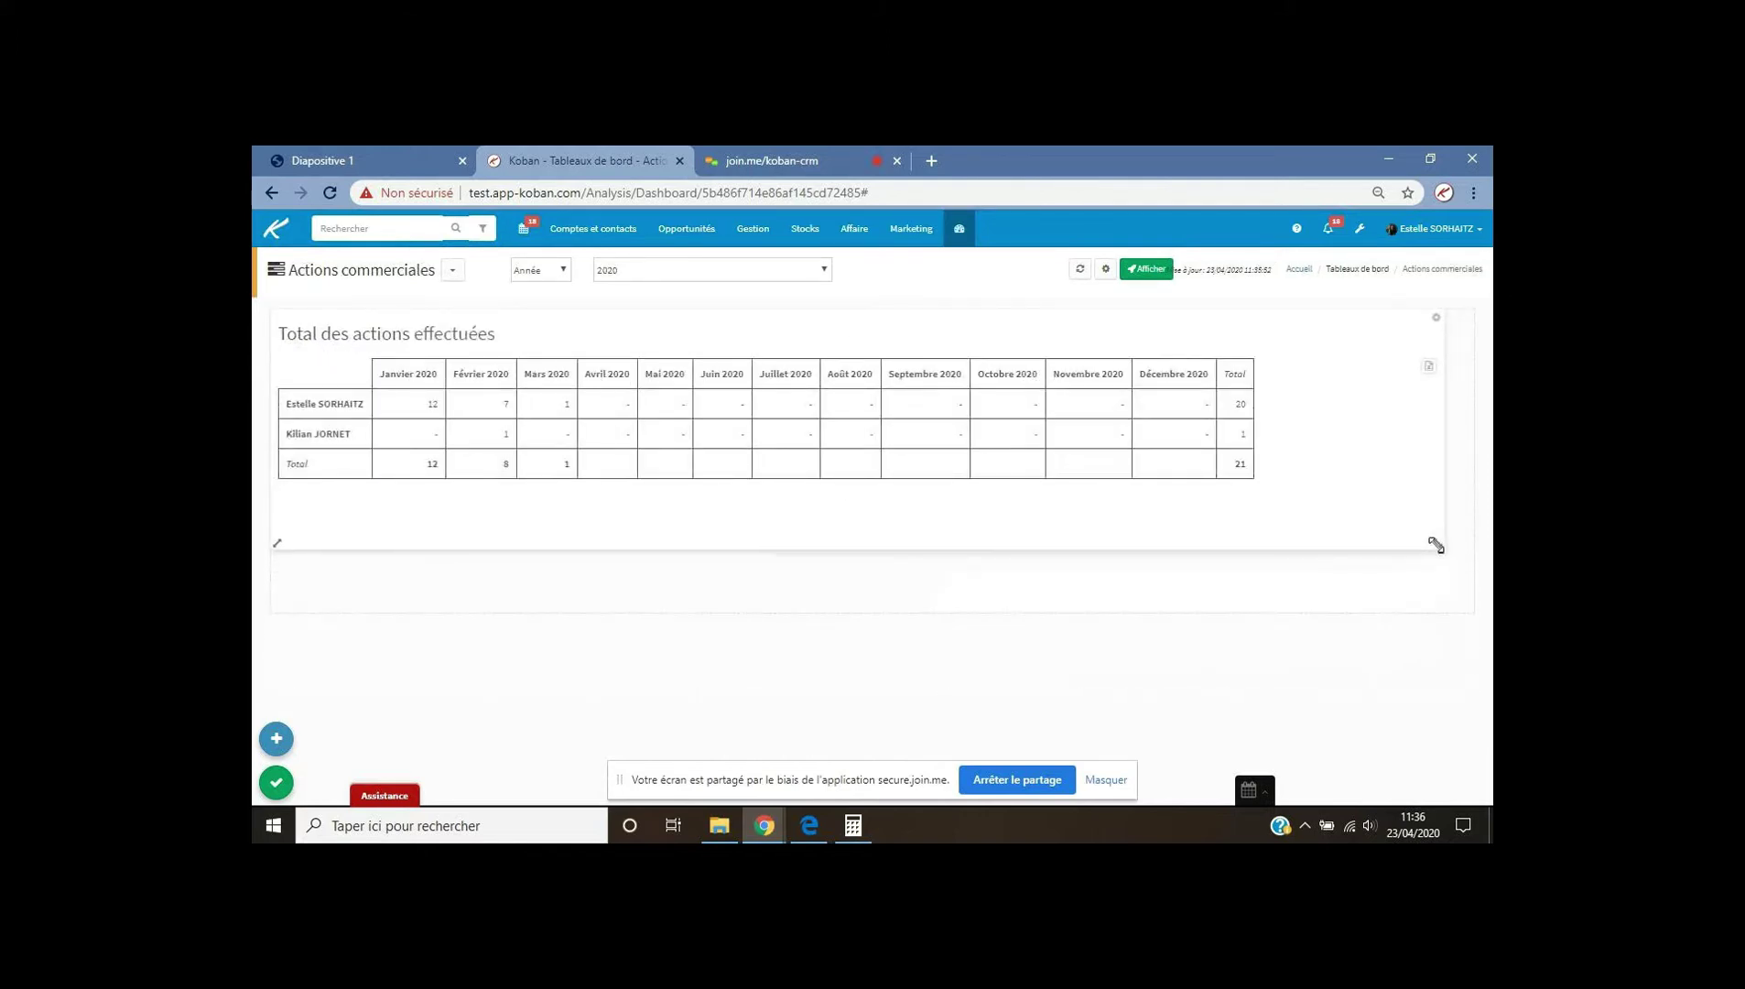
{"action": "left_click", "coordinate": [277, 783]}
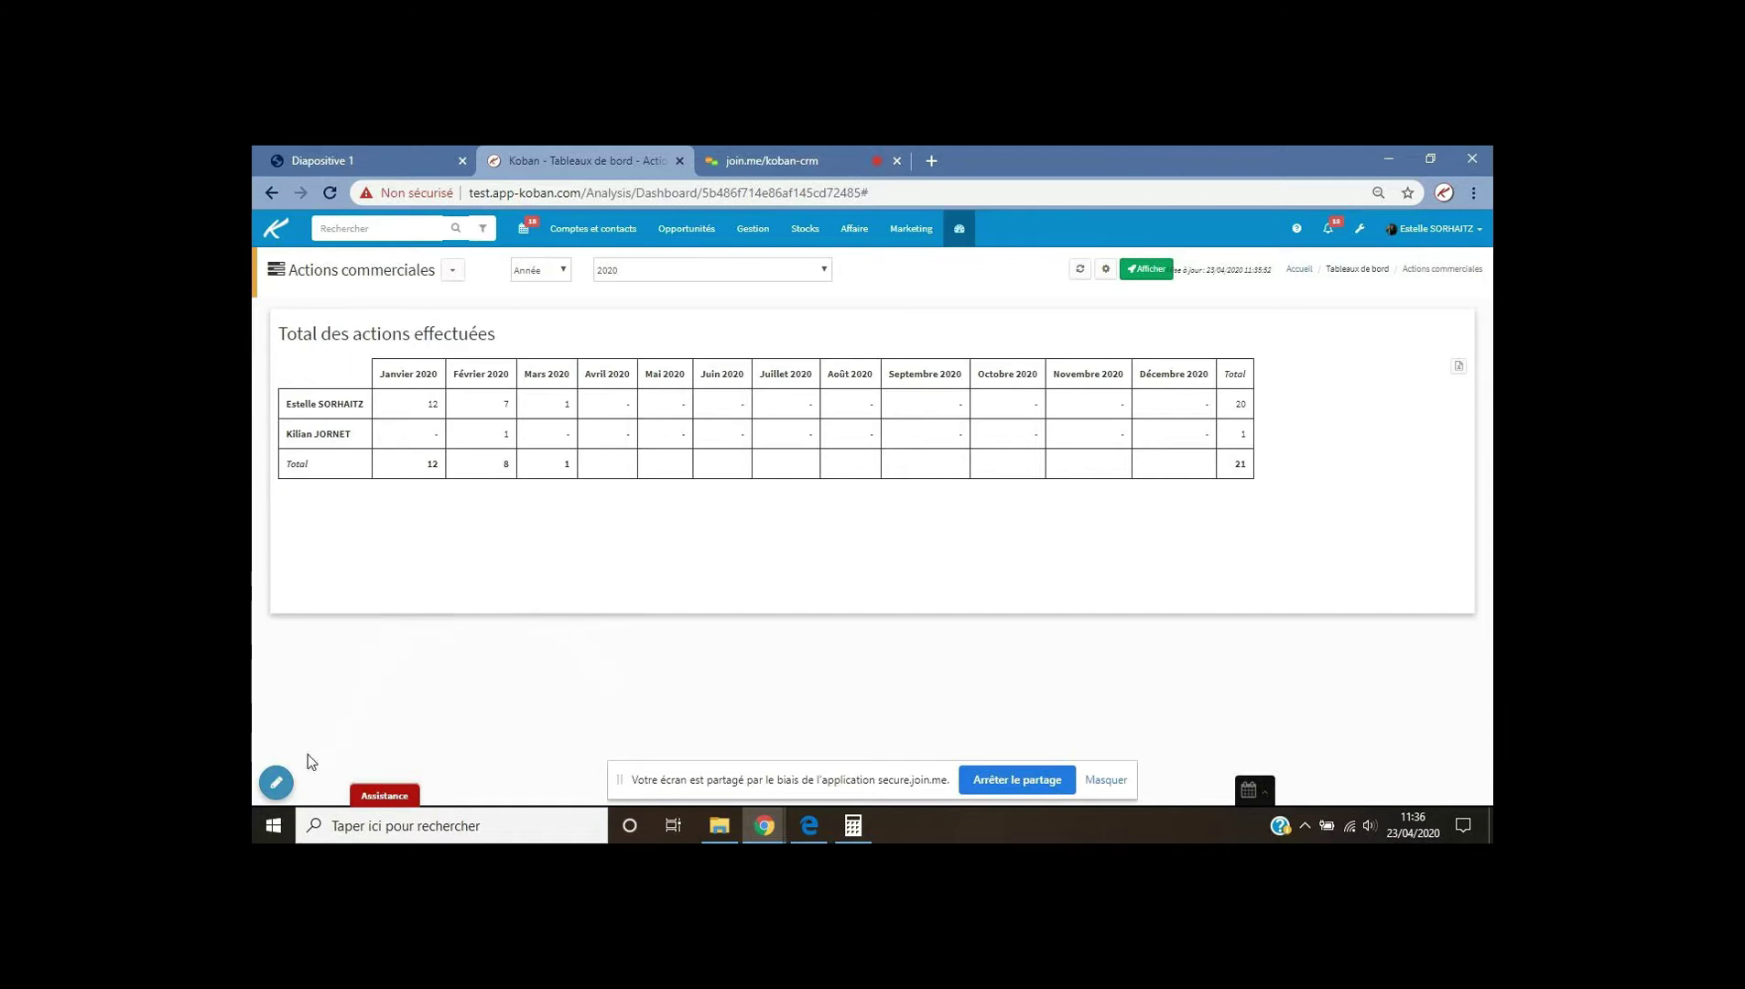
Try shorter and narrower sizes for the Total des actions effectuées table and restore its full width.
{"action": "left_click", "coordinate": [277, 785]}
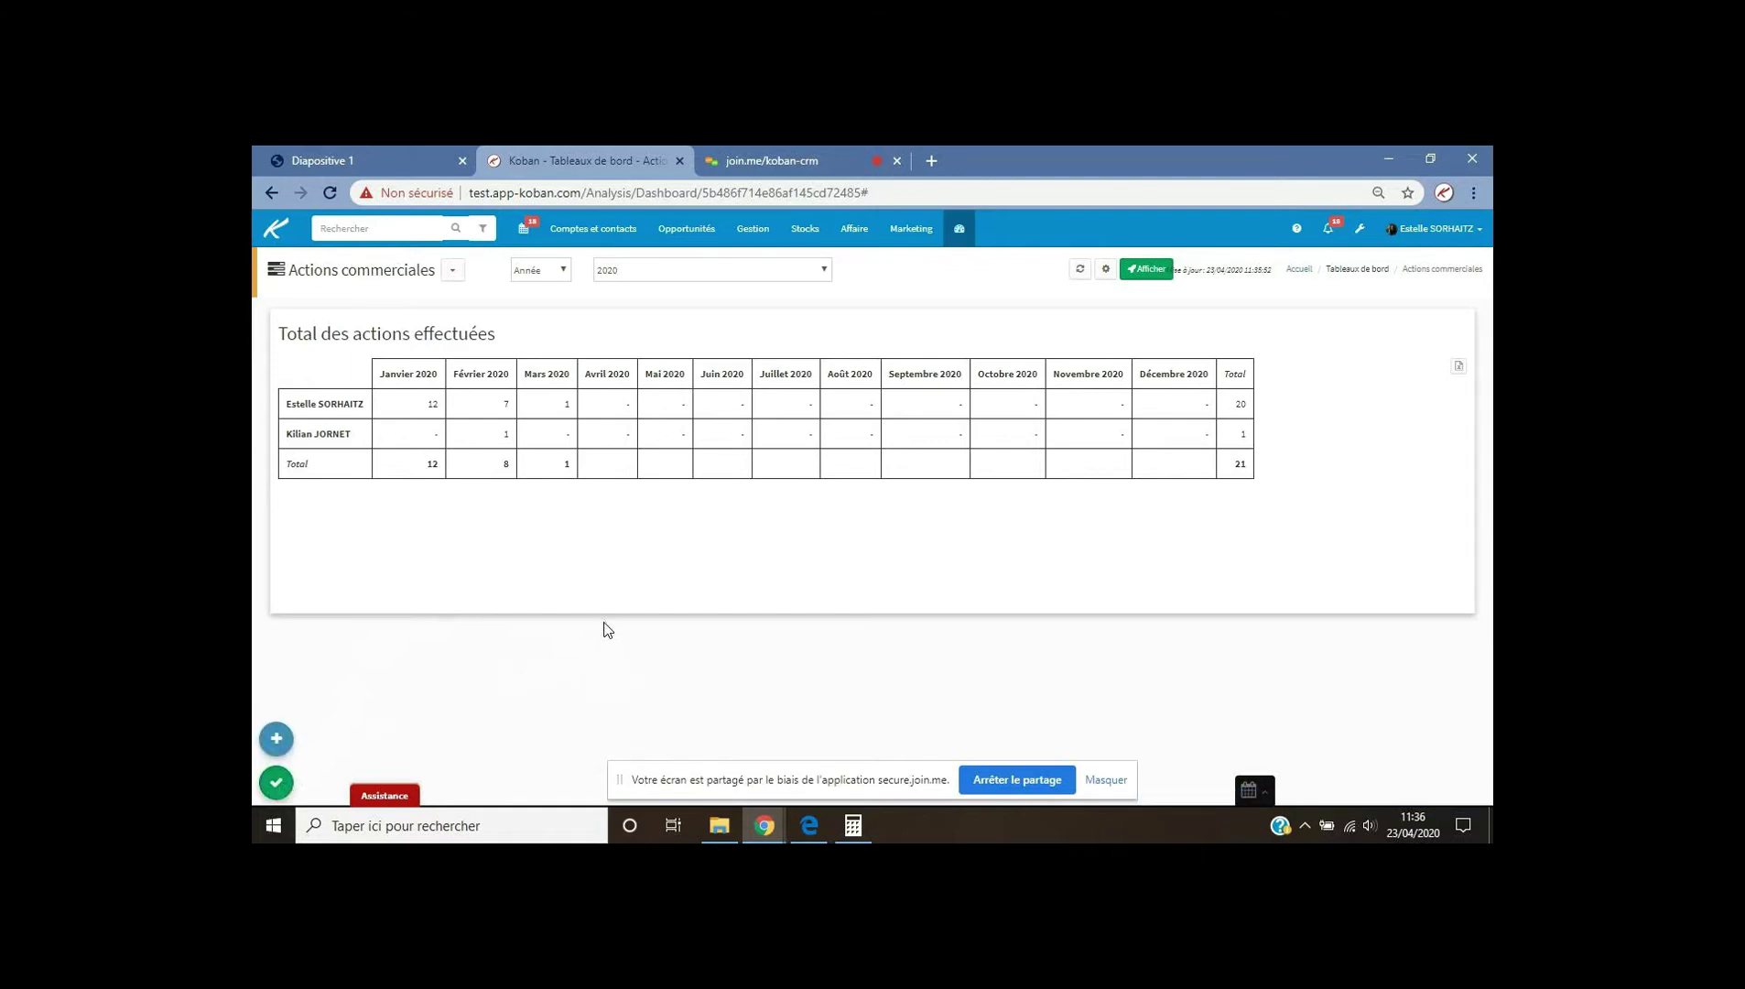
{"action": "left_click_drag", "start_coordinate": [603, 612], "coordinate": [849, 529]}
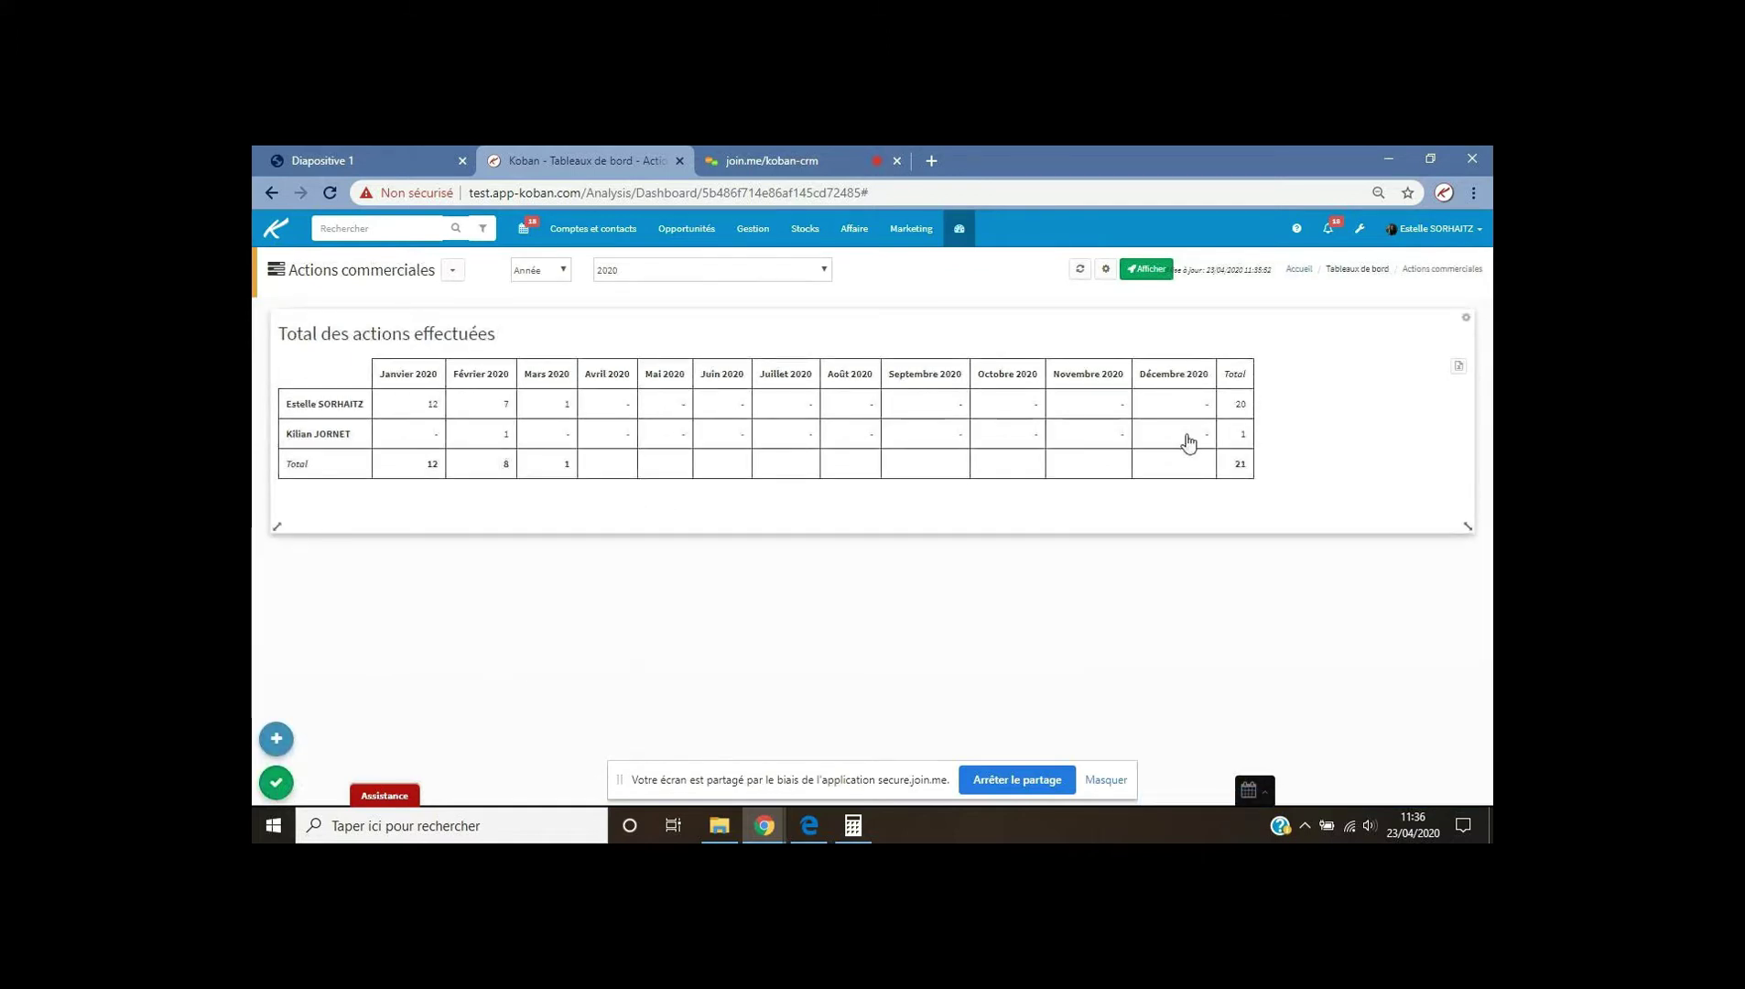
{"action": "left_click_drag", "start_coordinate": [1470, 420], "coordinate": [874, 522]}
{"action": "left_click_drag", "start_coordinate": [578, 531], "coordinate": [578, 617]}
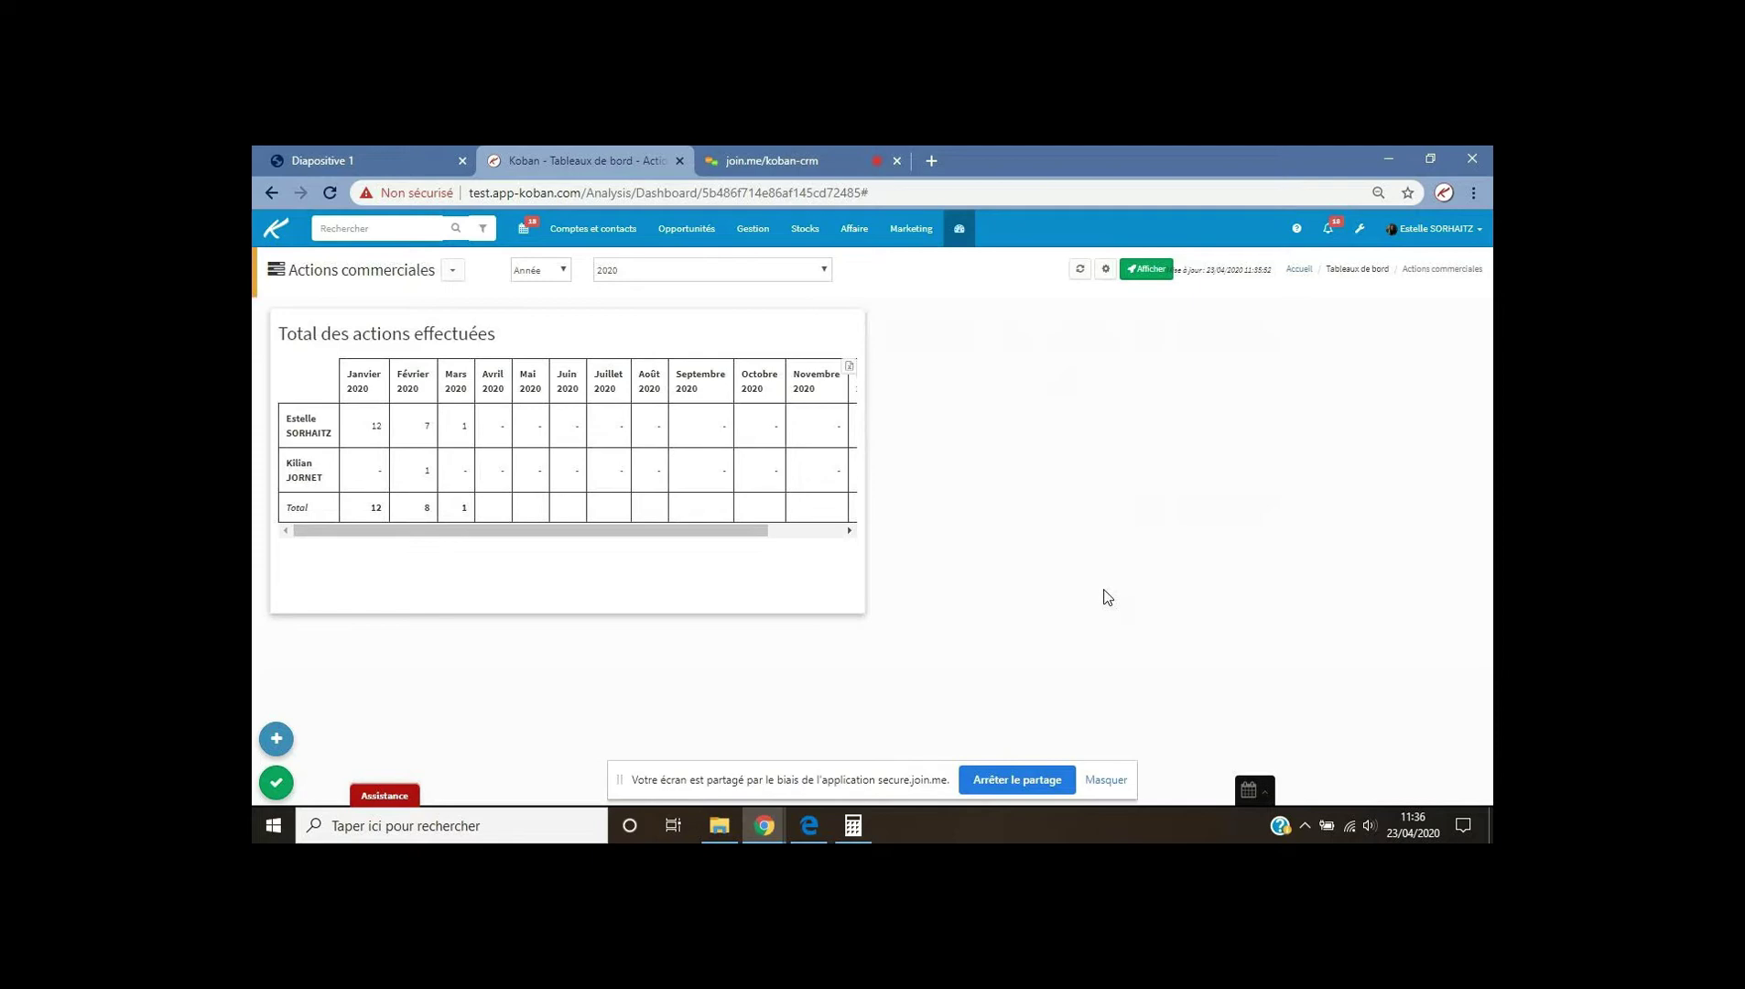
{"action": "left_click_drag", "start_coordinate": [861, 491], "coordinate": [1208, 499]}
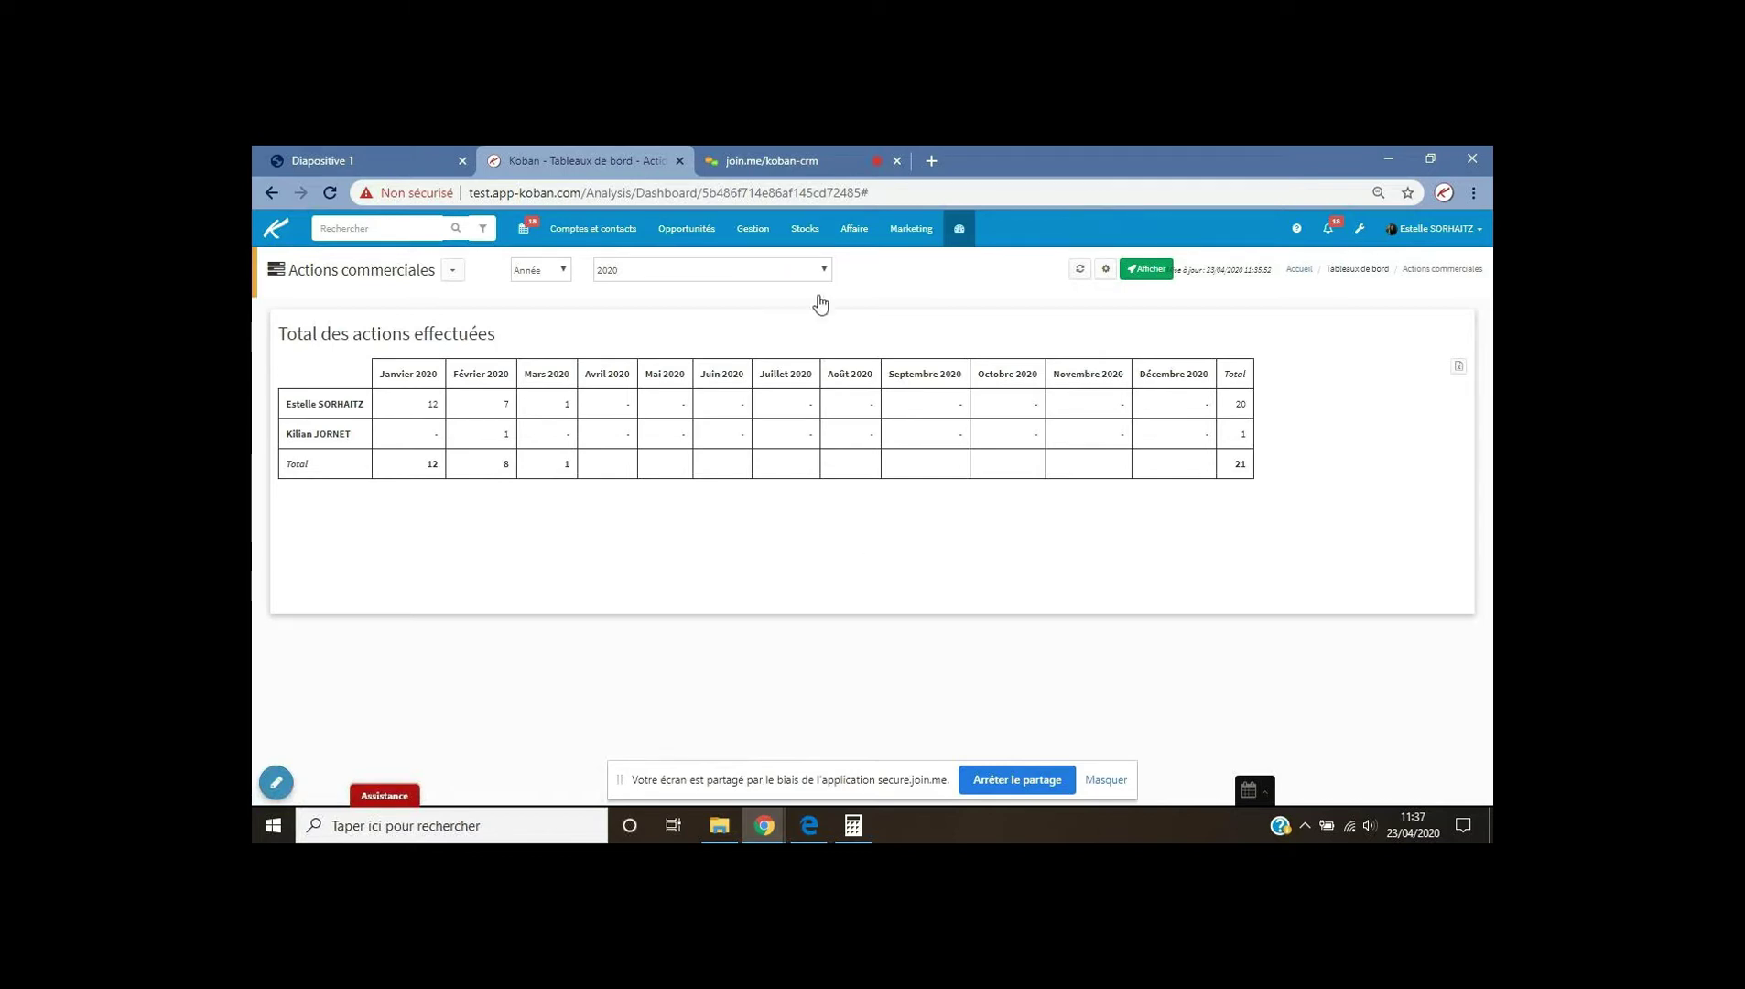
Consult the slide on action analysis and add a second Tableau croisé widget to the Actions commerciales dashboard.
{"action": "left_click", "coordinate": [388, 162]}
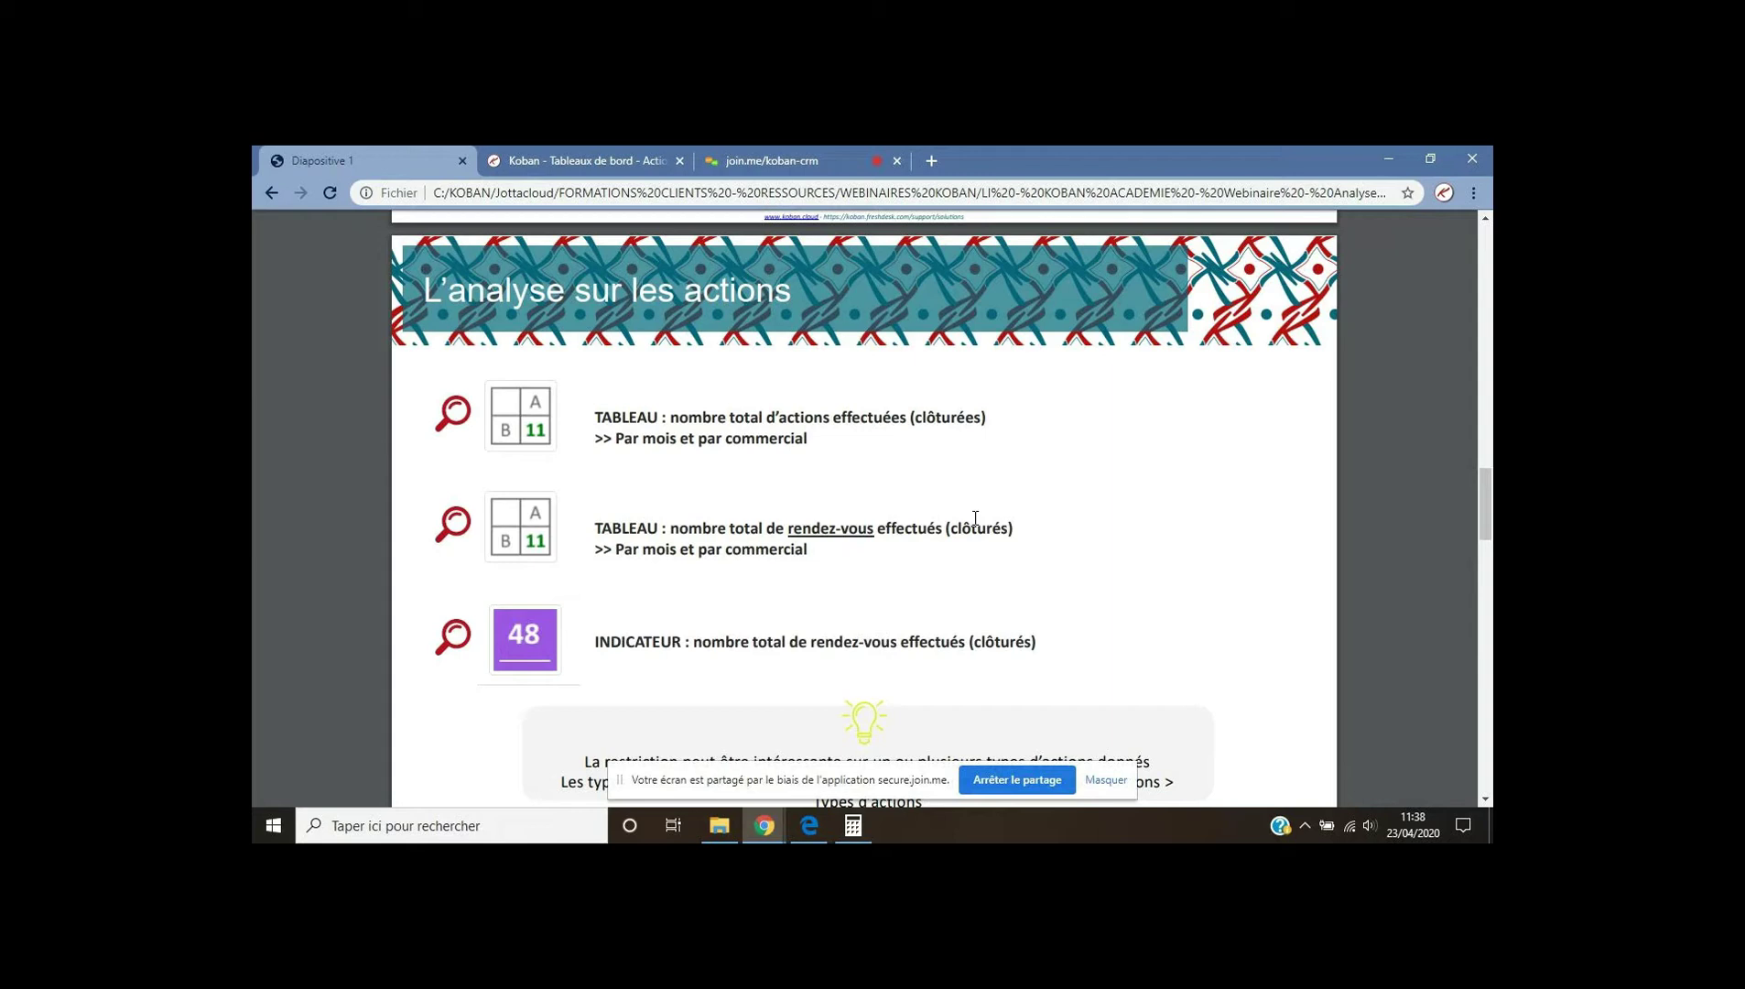
{"action": "left_click", "coordinate": [553, 162]}
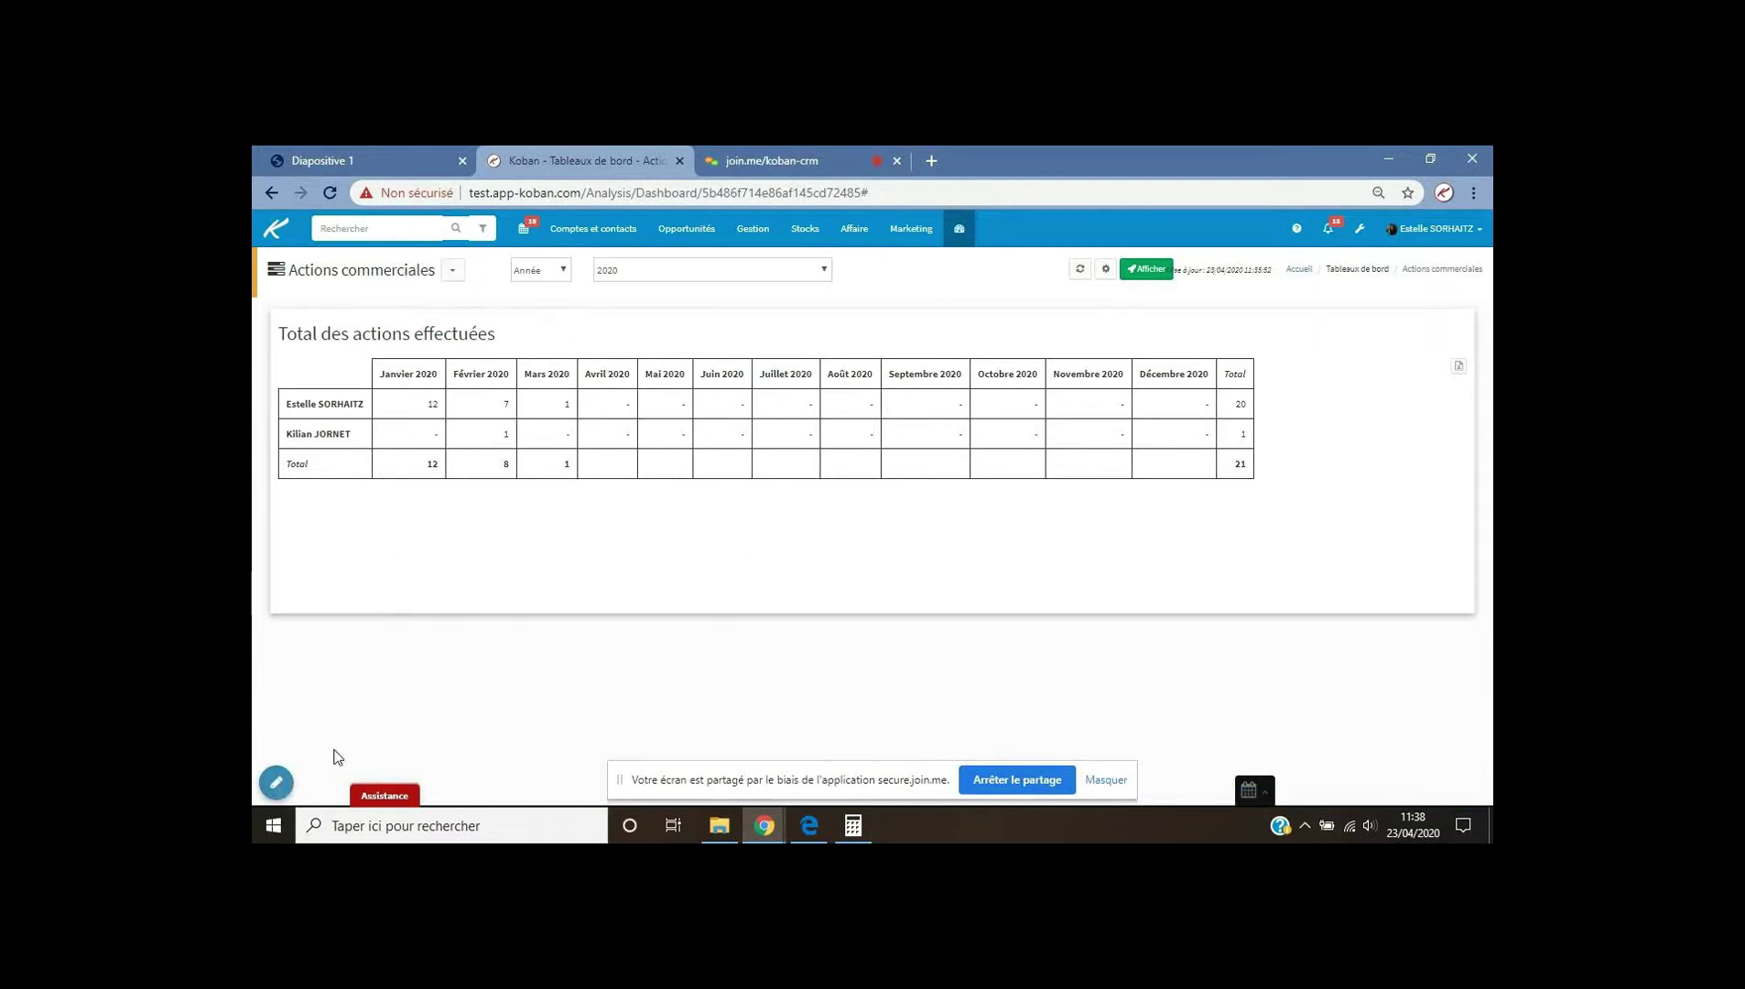
{"action": "left_click", "coordinate": [274, 787]}
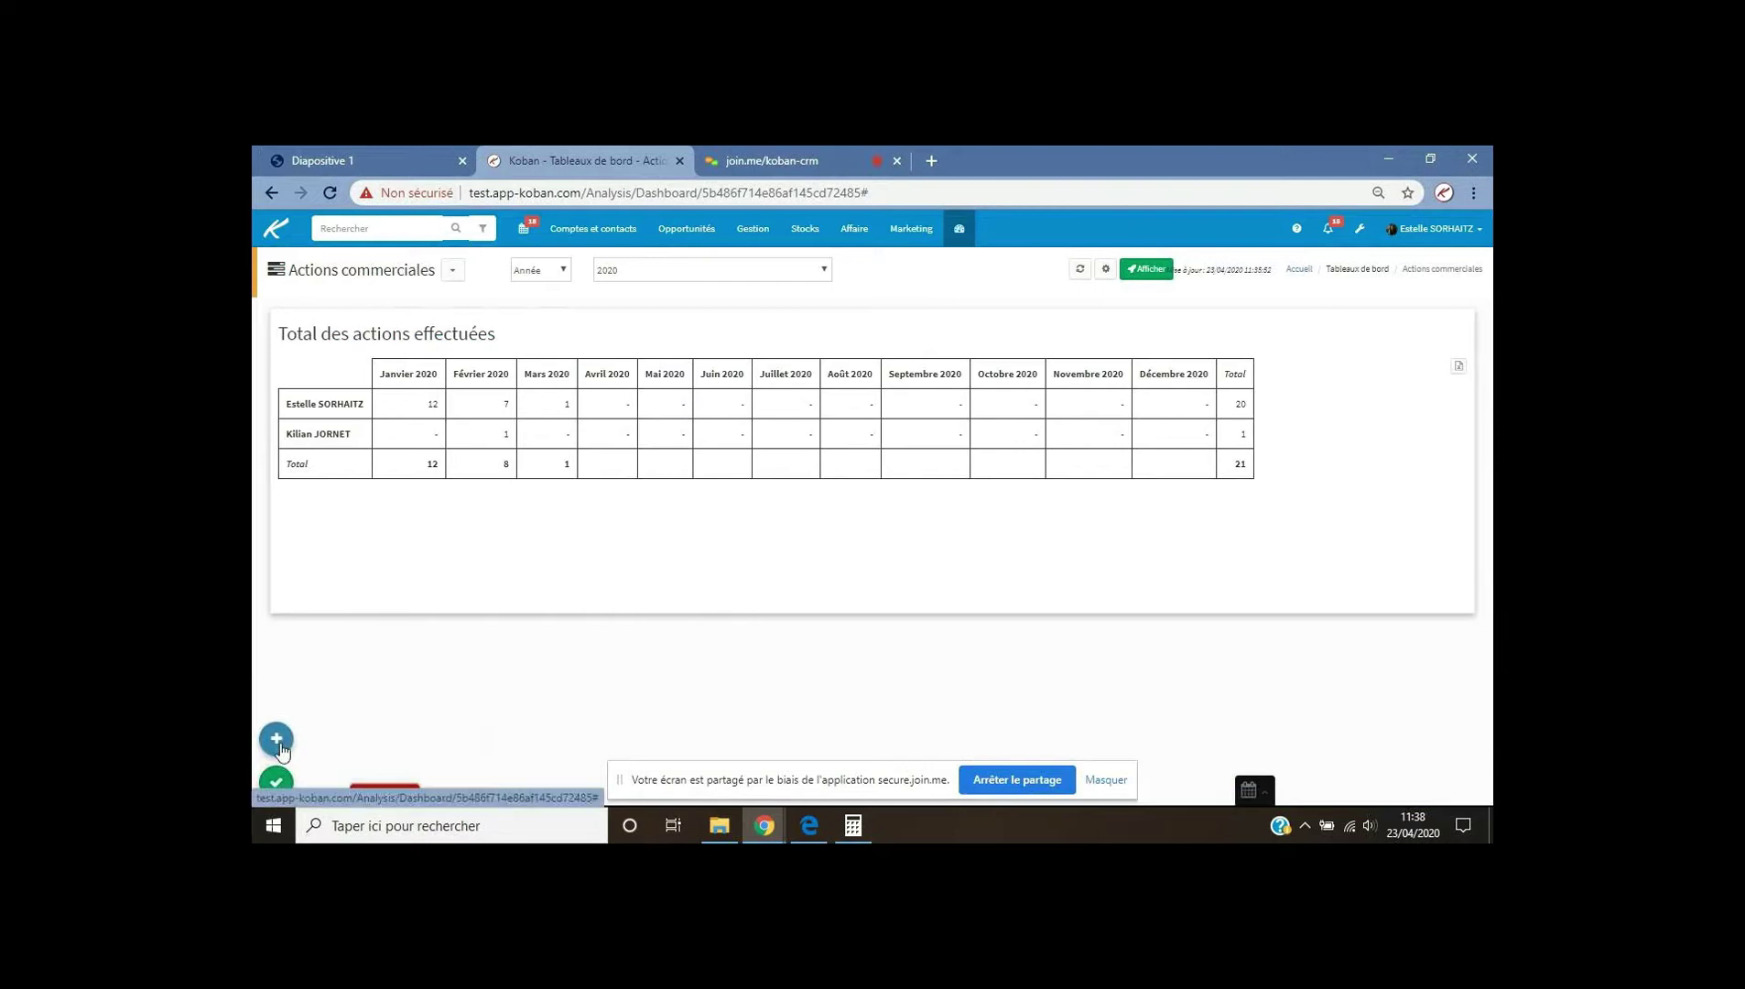
{"action": "left_click", "coordinate": [277, 740]}
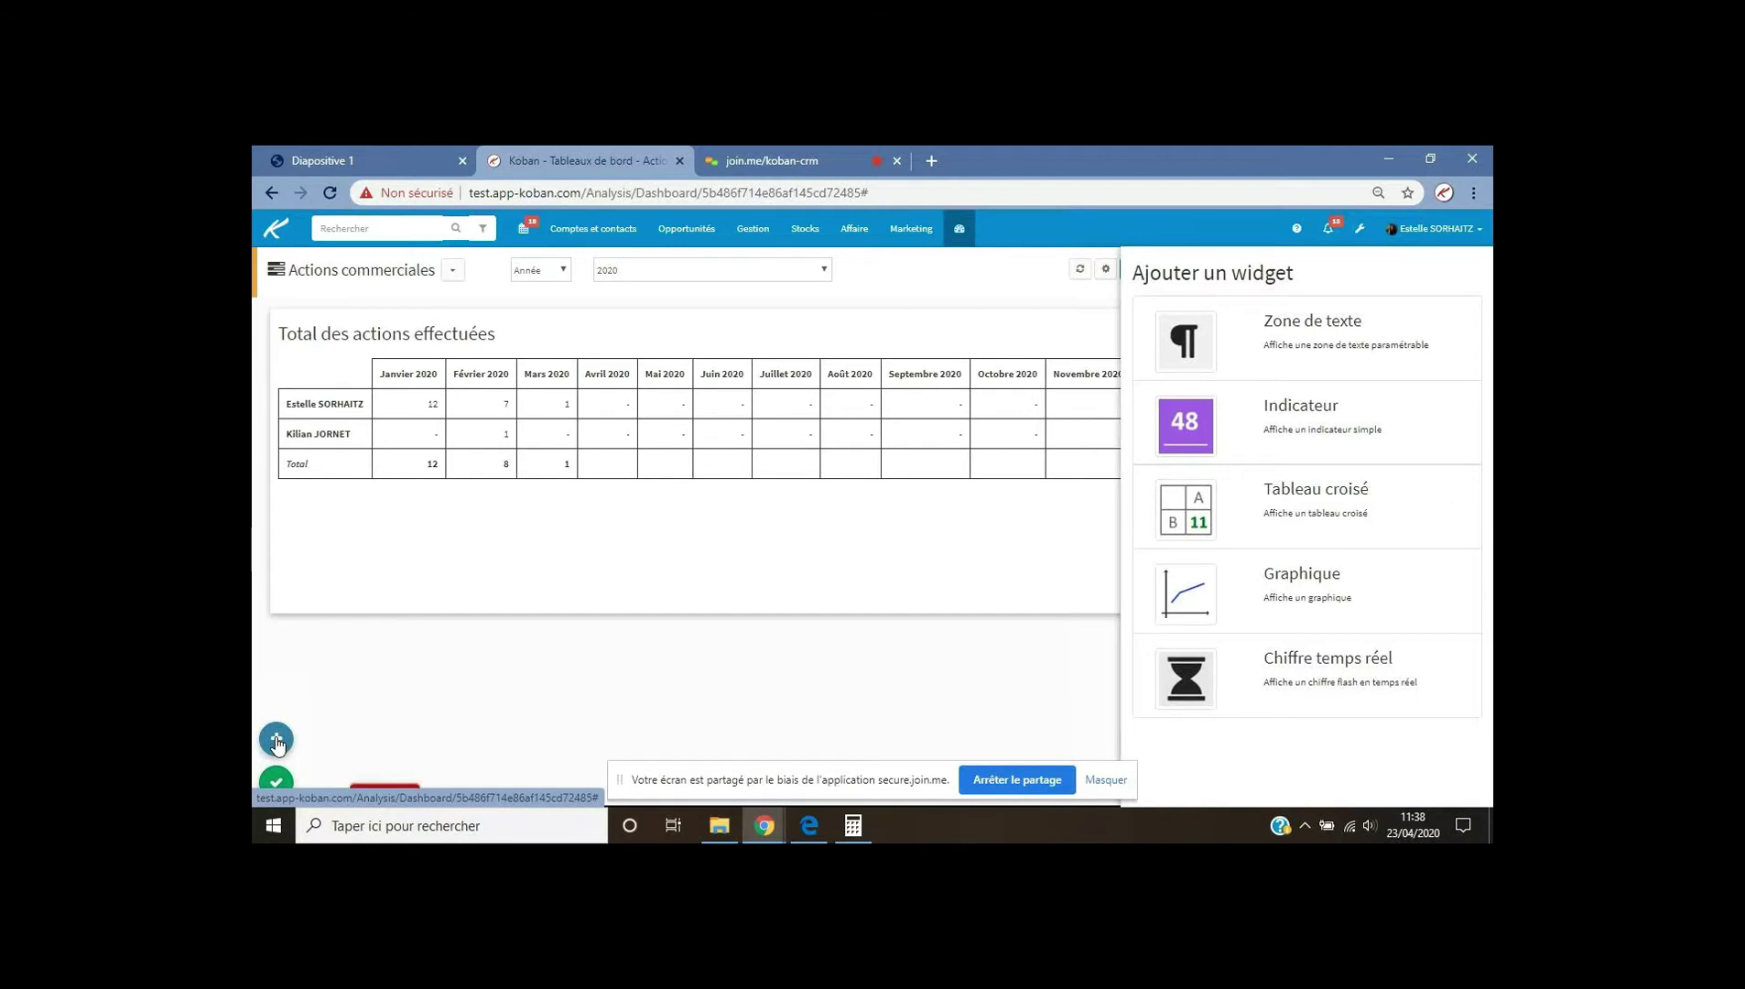
{"action": "left_click", "coordinate": [1319, 517]}
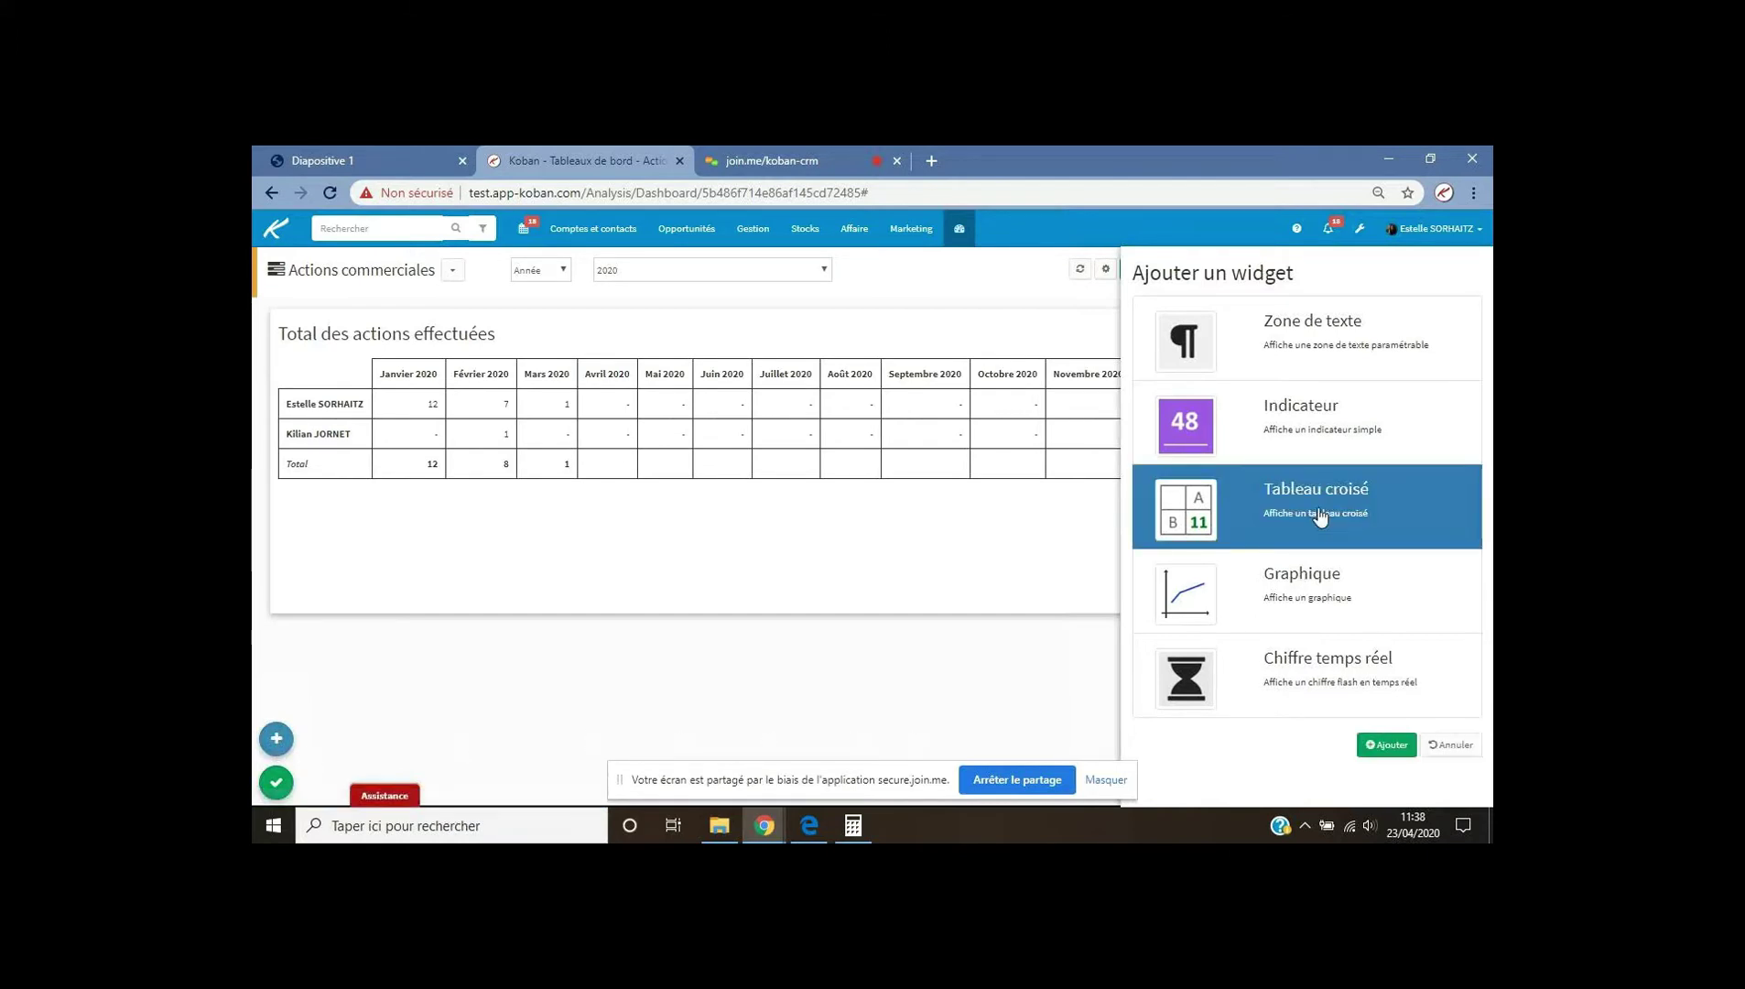
{"action": "left_click", "coordinate": [1384, 747]}
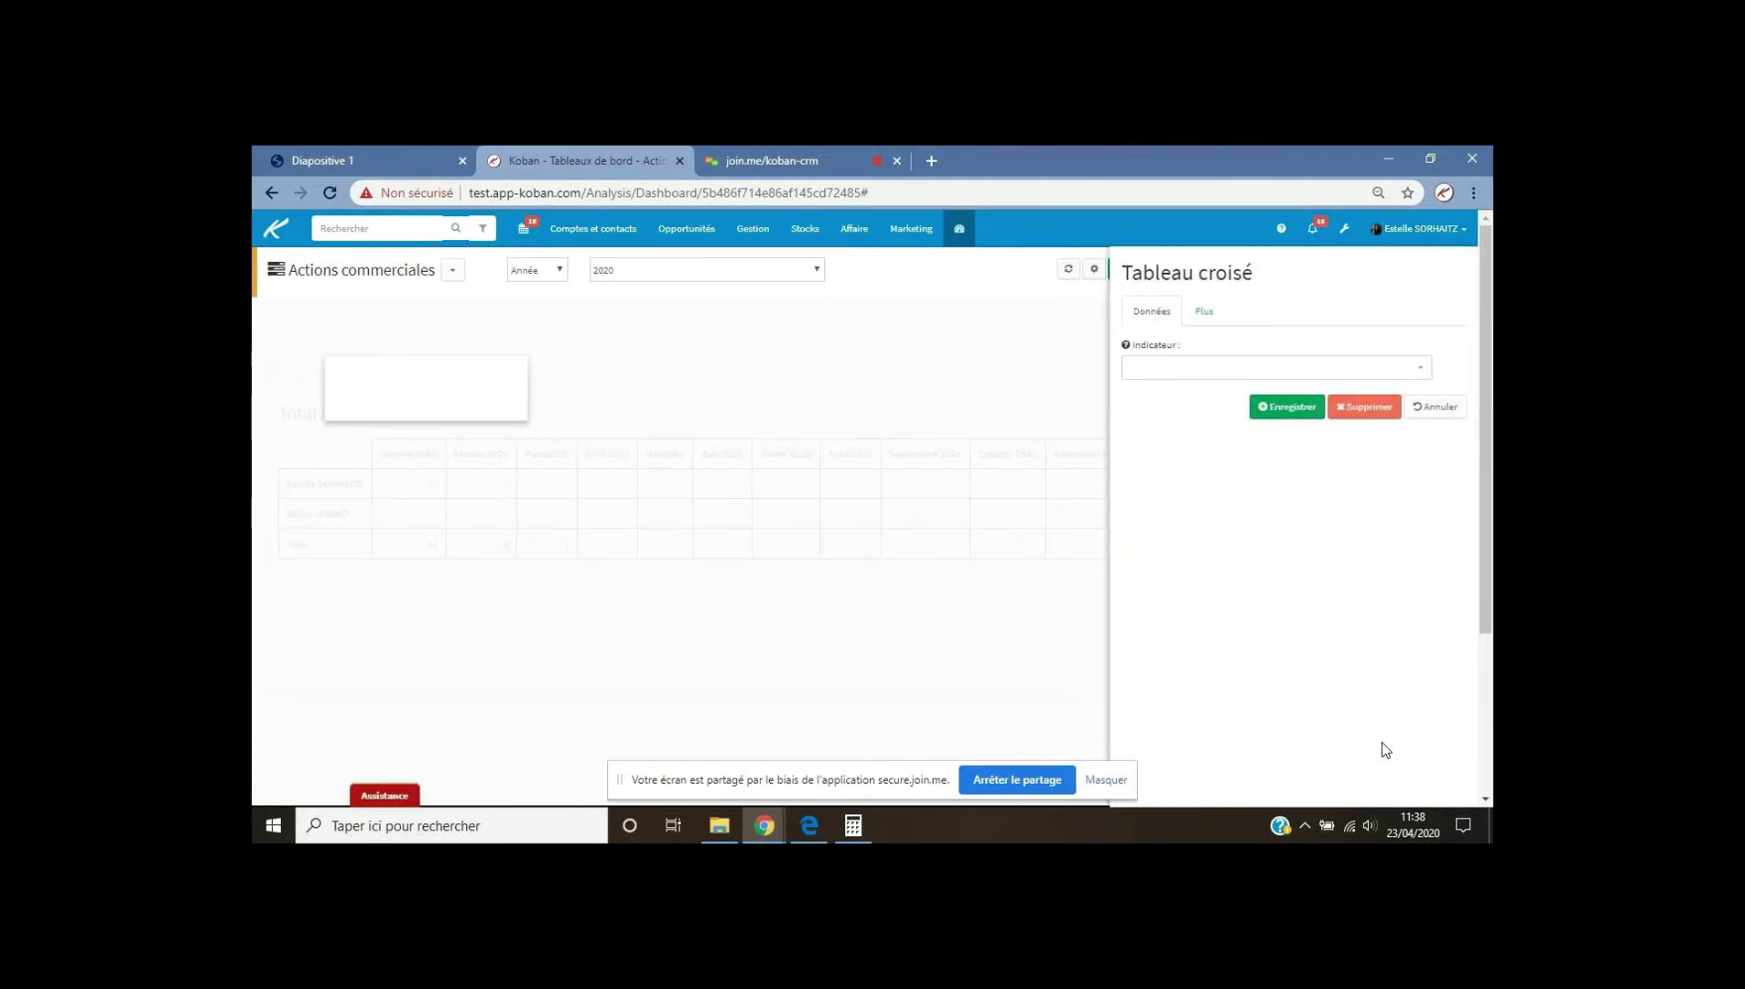
Set the new crosstab's indicator to Actions effectuées, with Mois as column and Affecté à as row.
{"action": "left_click", "coordinate": [1156, 371]}
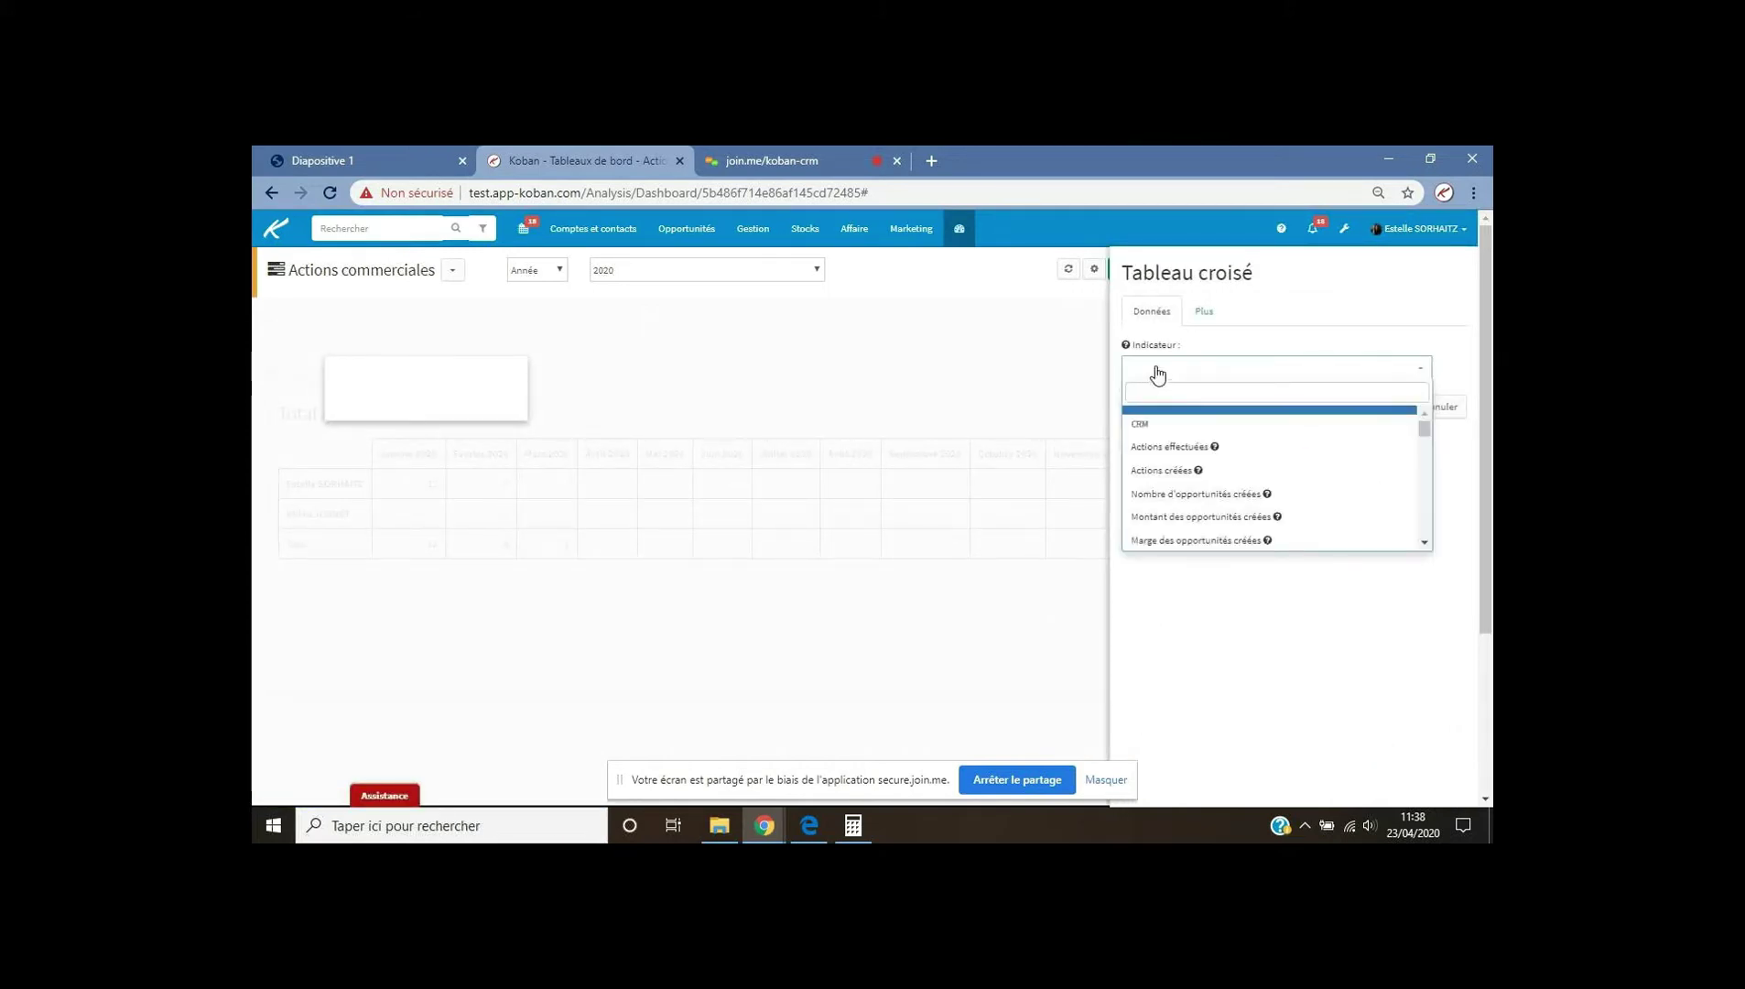
{"action": "left_click", "coordinate": [1165, 448]}
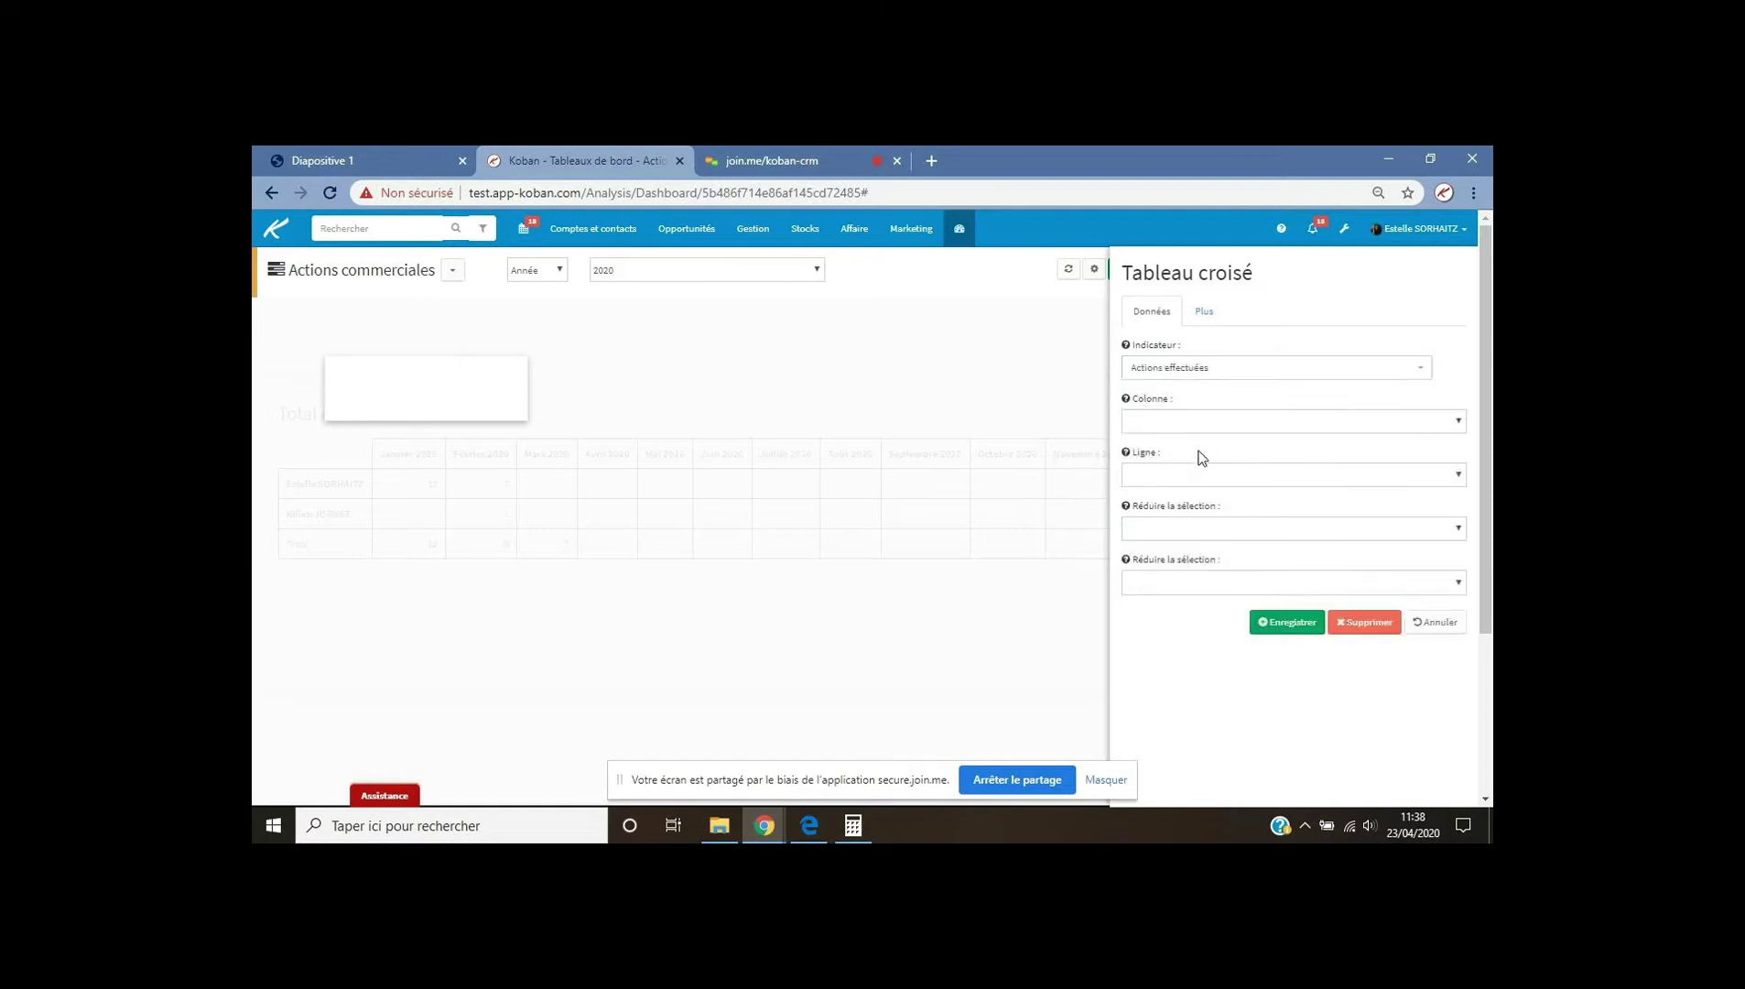
{"action": "left_click", "coordinate": [1186, 422]}
{"action": "left_click", "coordinate": [1185, 423]}
{"action": "left_click", "coordinate": [1181, 424]}
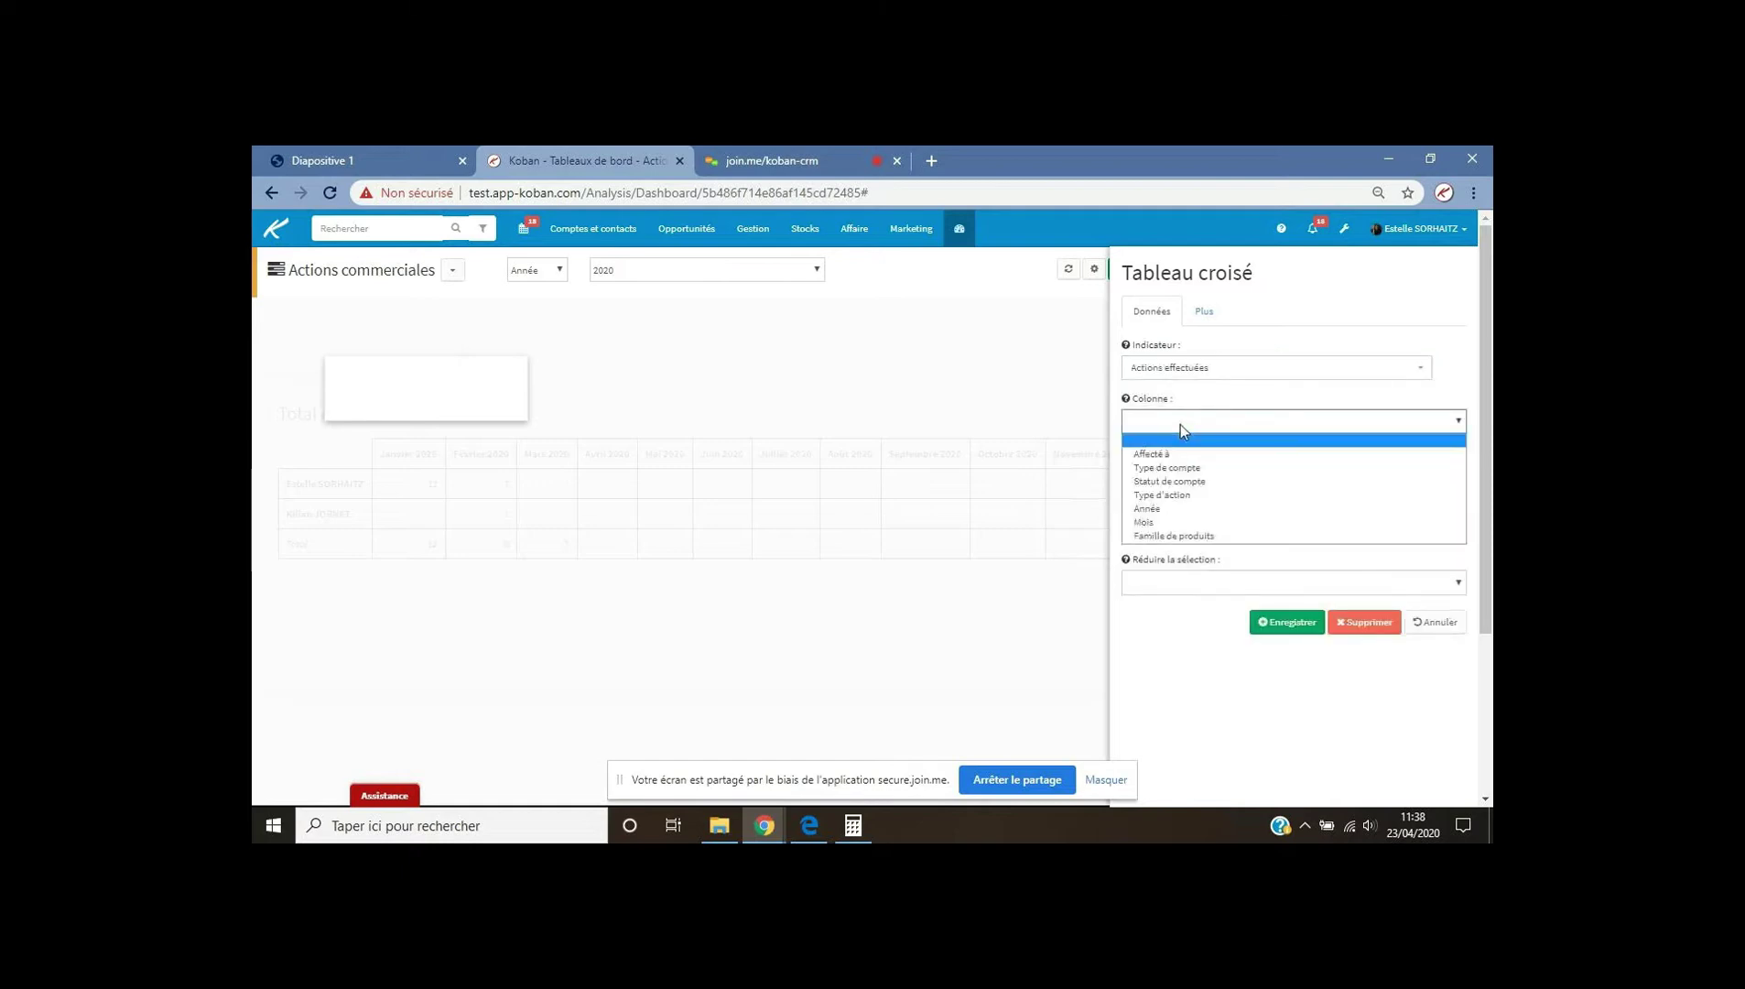
{"action": "left_click", "coordinate": [1146, 522]}
{"action": "left_click", "coordinate": [1161, 476]}
{"action": "left_click", "coordinate": [1161, 509]}
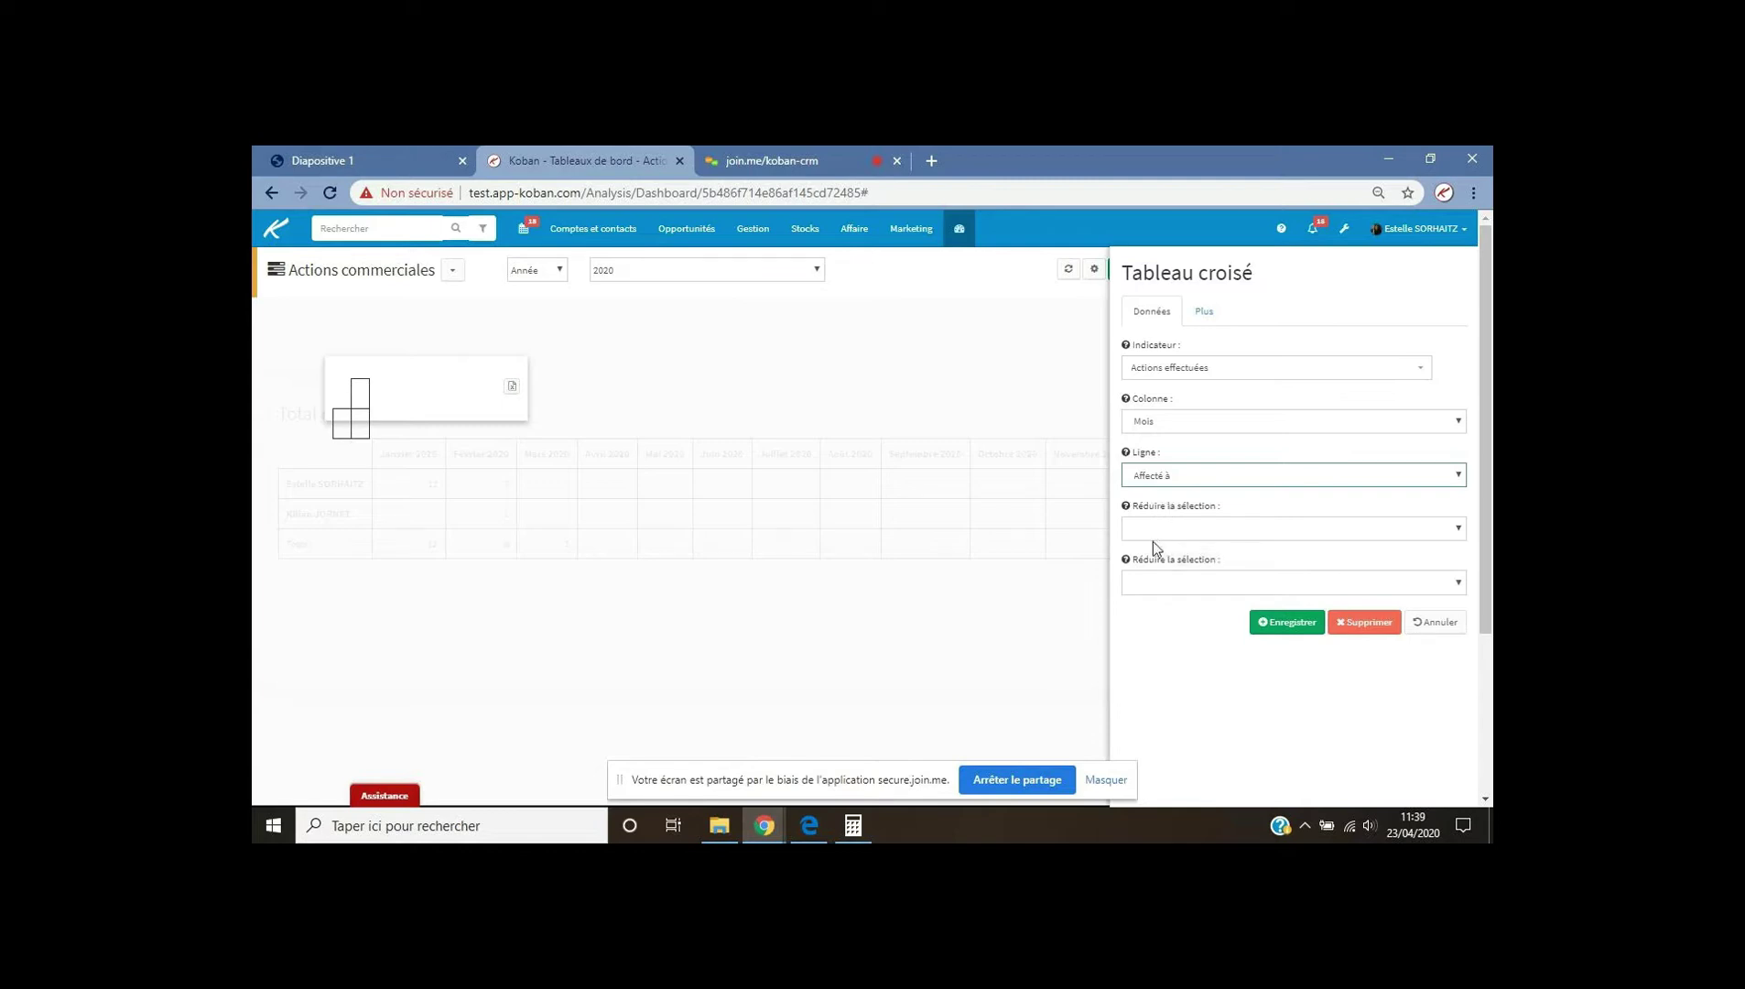
Restrict the crosstab by Type d'action to Rendez-vous and Rdv Découverte.
{"action": "left_click", "coordinate": [1154, 529]}
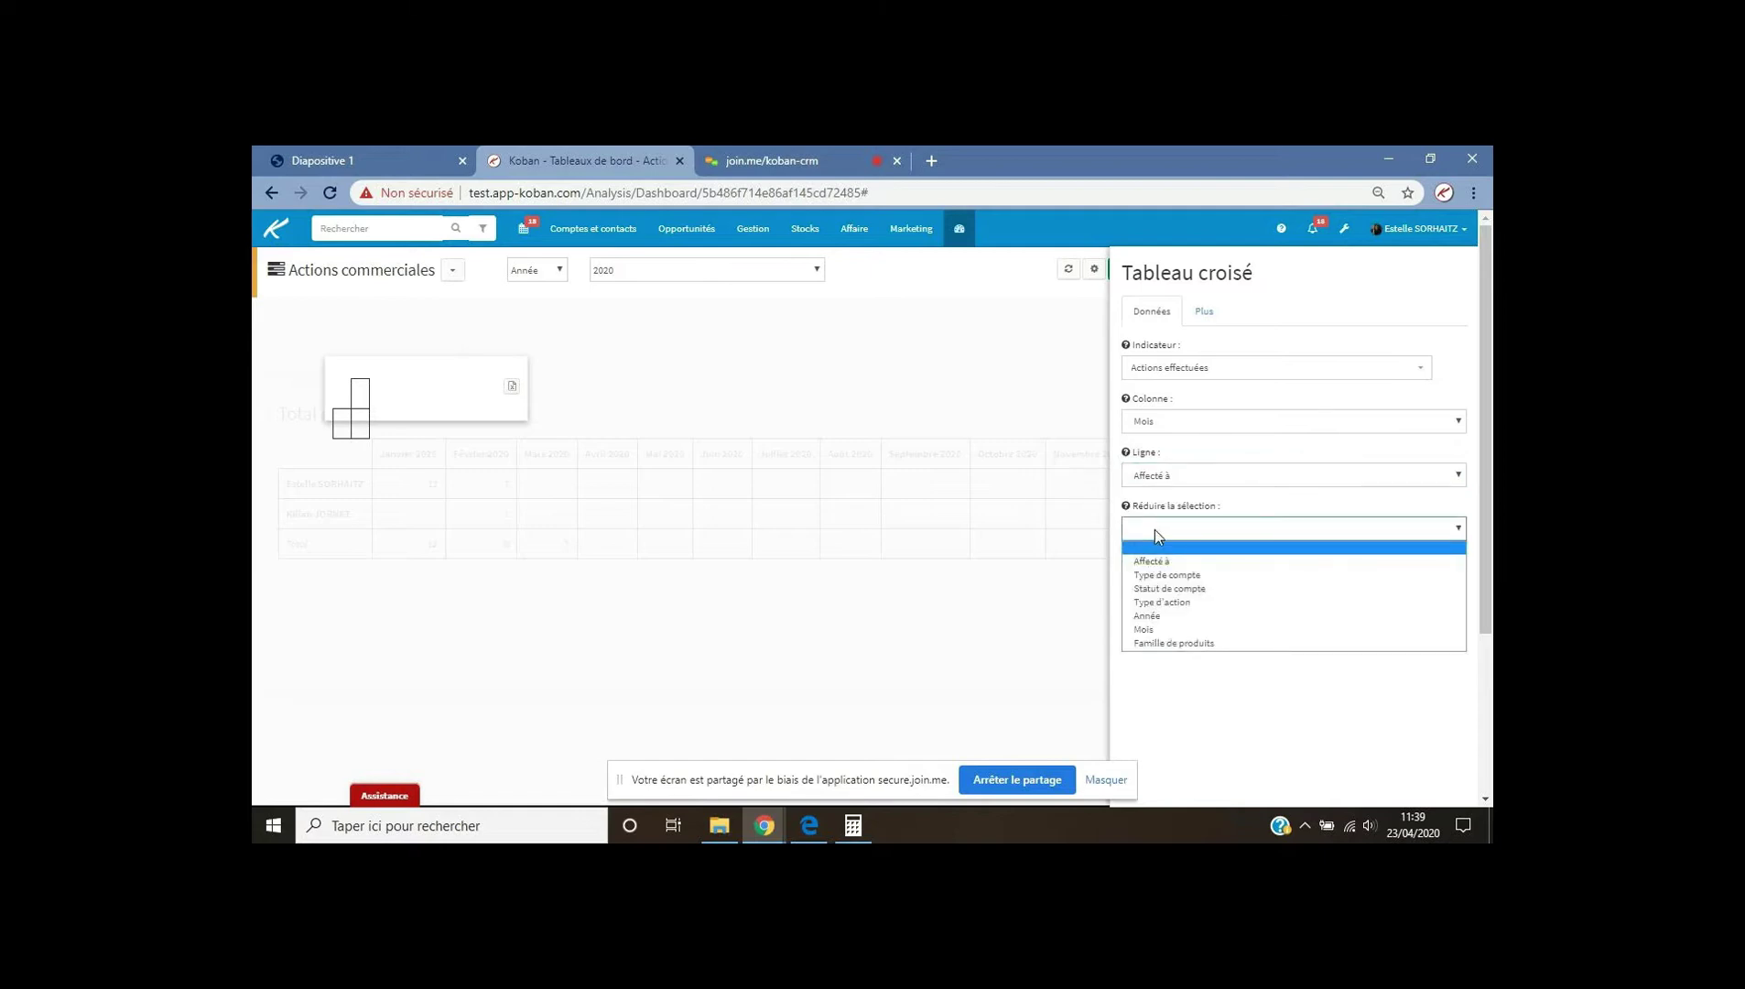
{"action": "left_click", "coordinate": [1159, 602]}
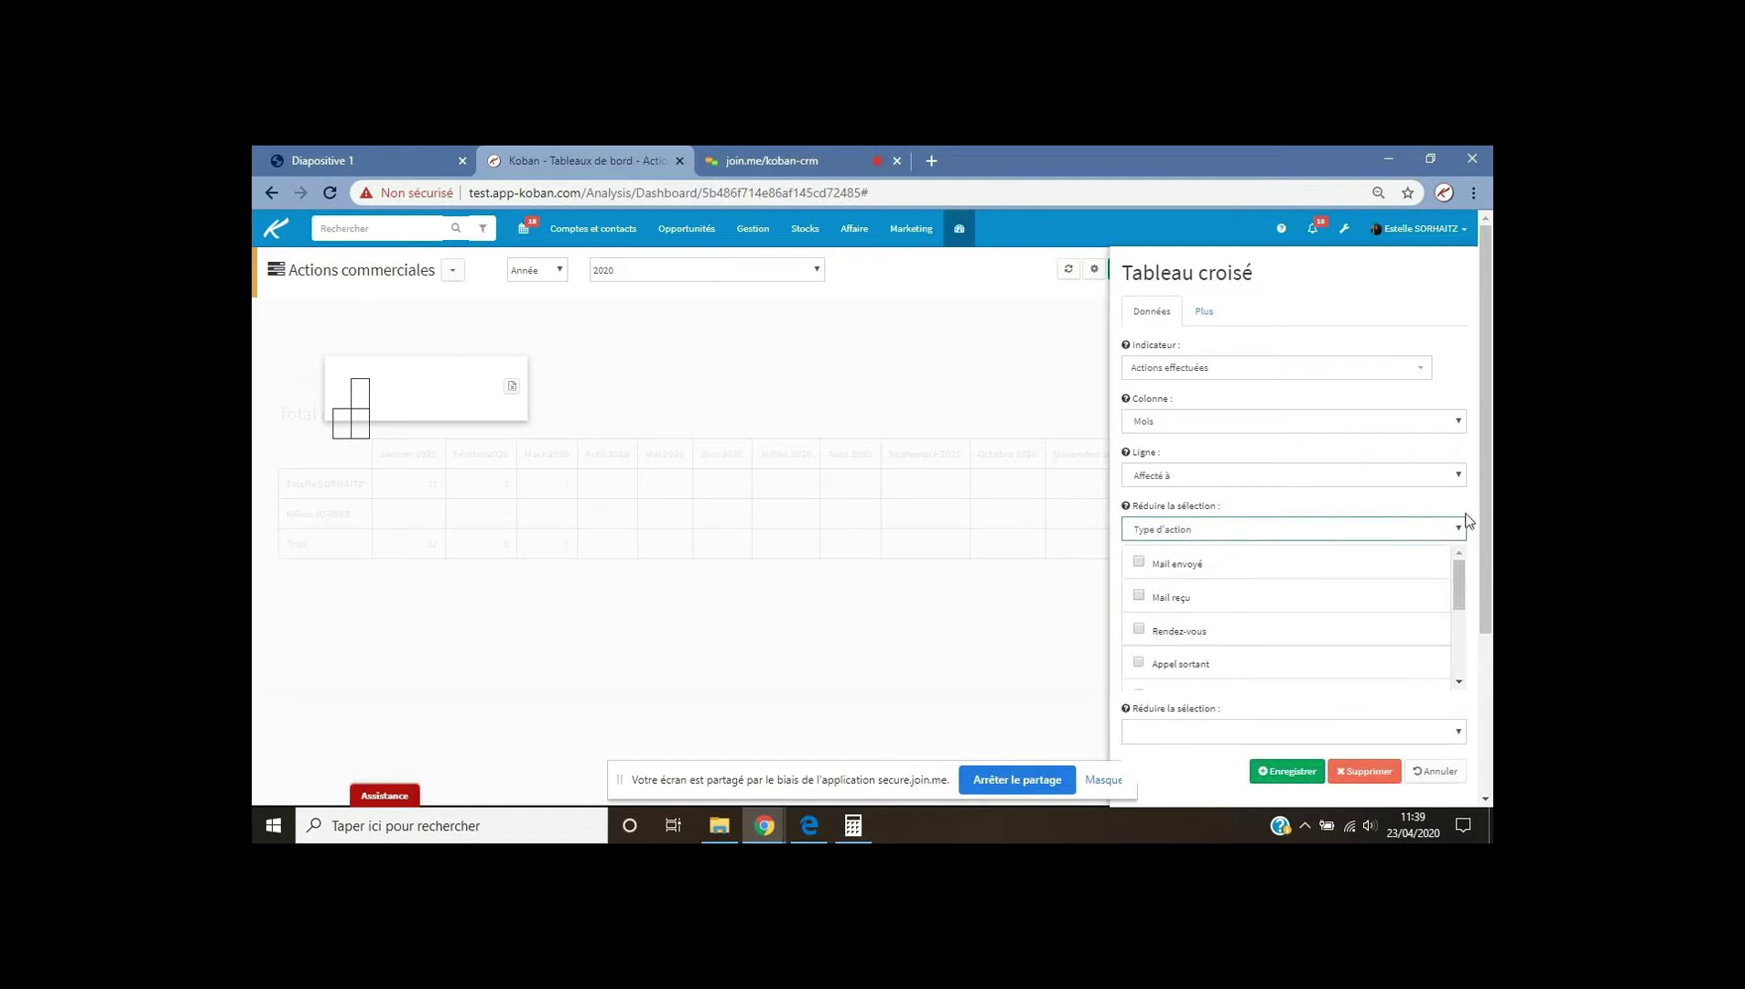
{"action": "mouse_move", "coordinate": [1461, 584]}
{"action": "left_mouse_down"}
{"action": "mouse_move", "coordinate": [1456, 649]}
{"action": "mouse_move", "coordinate": [1462, 587]}
{"action": "left_mouse_up"}
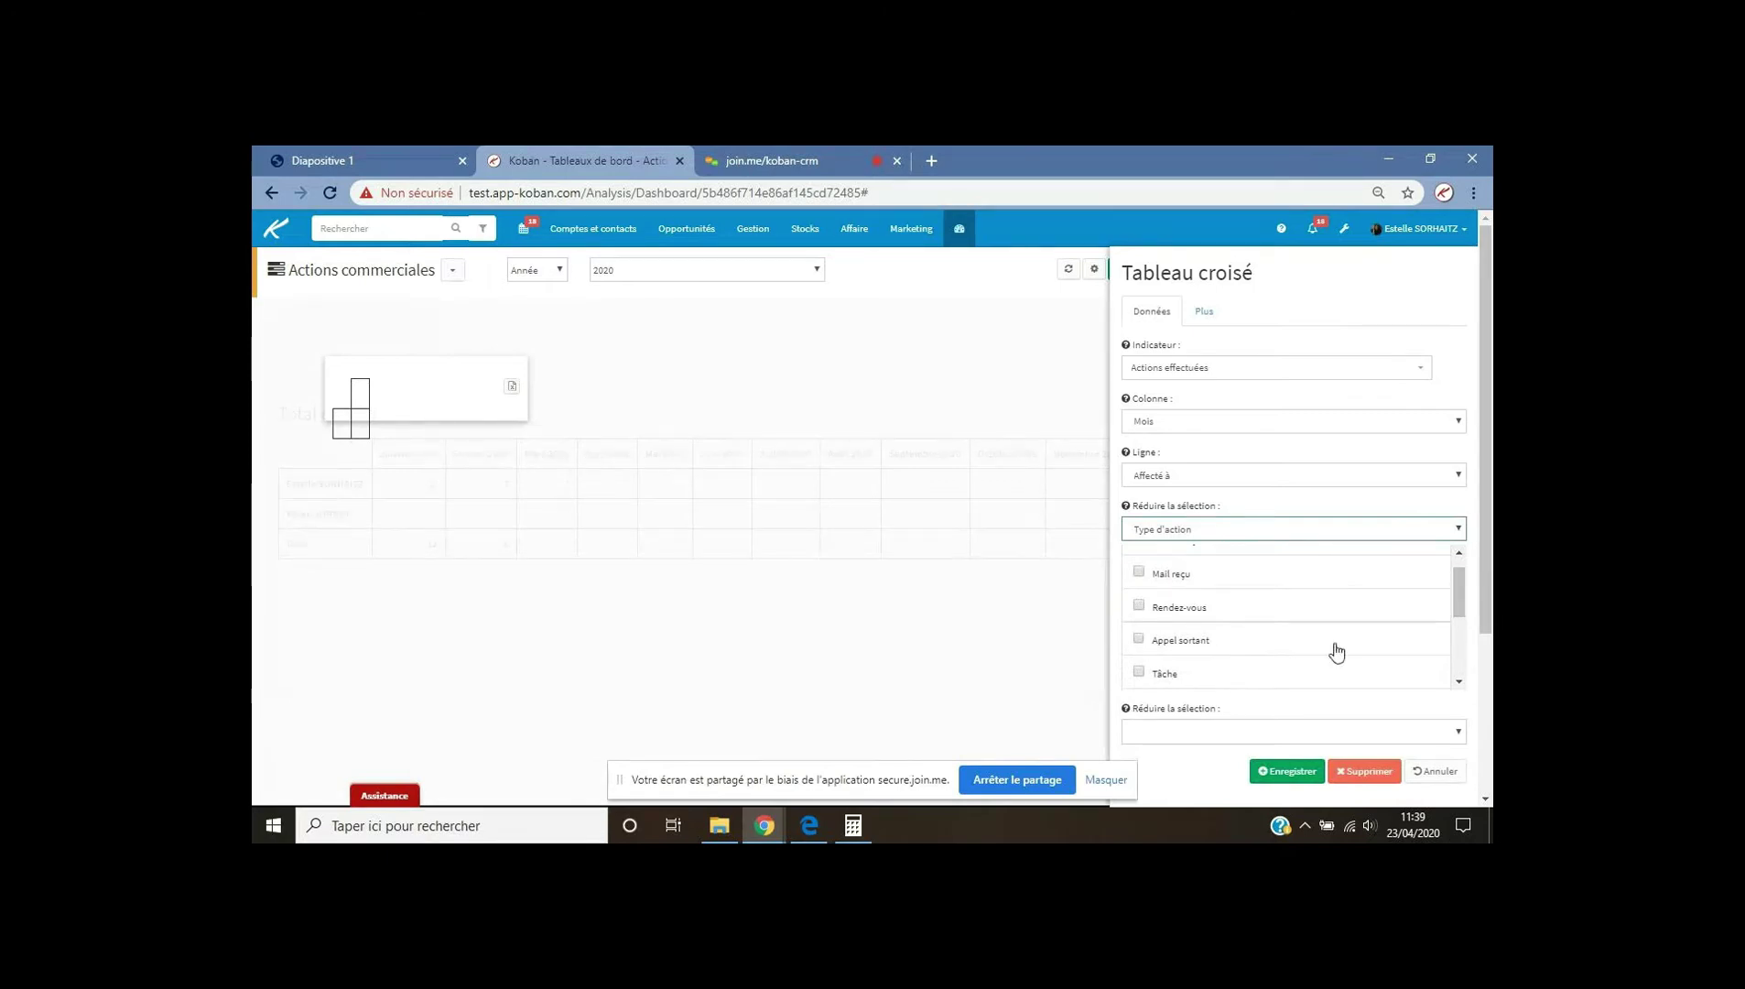
{"action": "left_click", "coordinate": [1140, 604]}
{"action": "left_click_drag", "start_coordinate": [1459, 591], "coordinate": [1459, 653]}
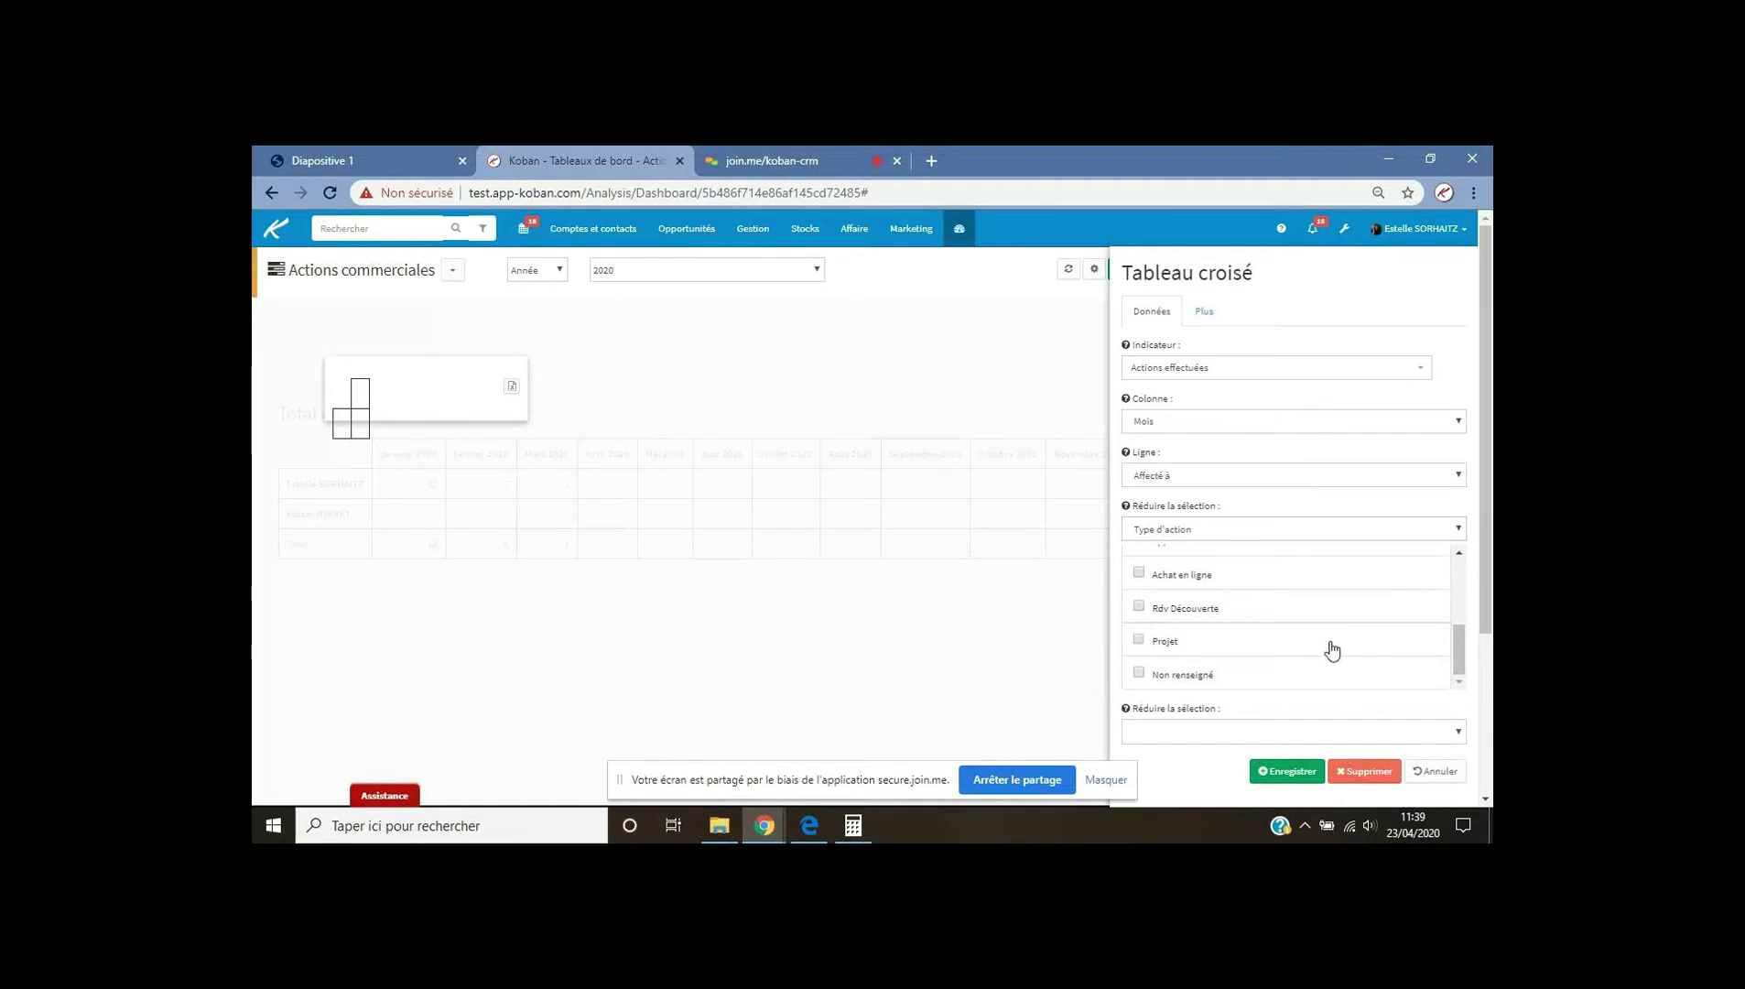
{"action": "left_click", "coordinate": [1140, 607]}
Label the crosstab "Rdv clôturés" and save the widget.
{"action": "left_click", "coordinate": [1204, 311]}
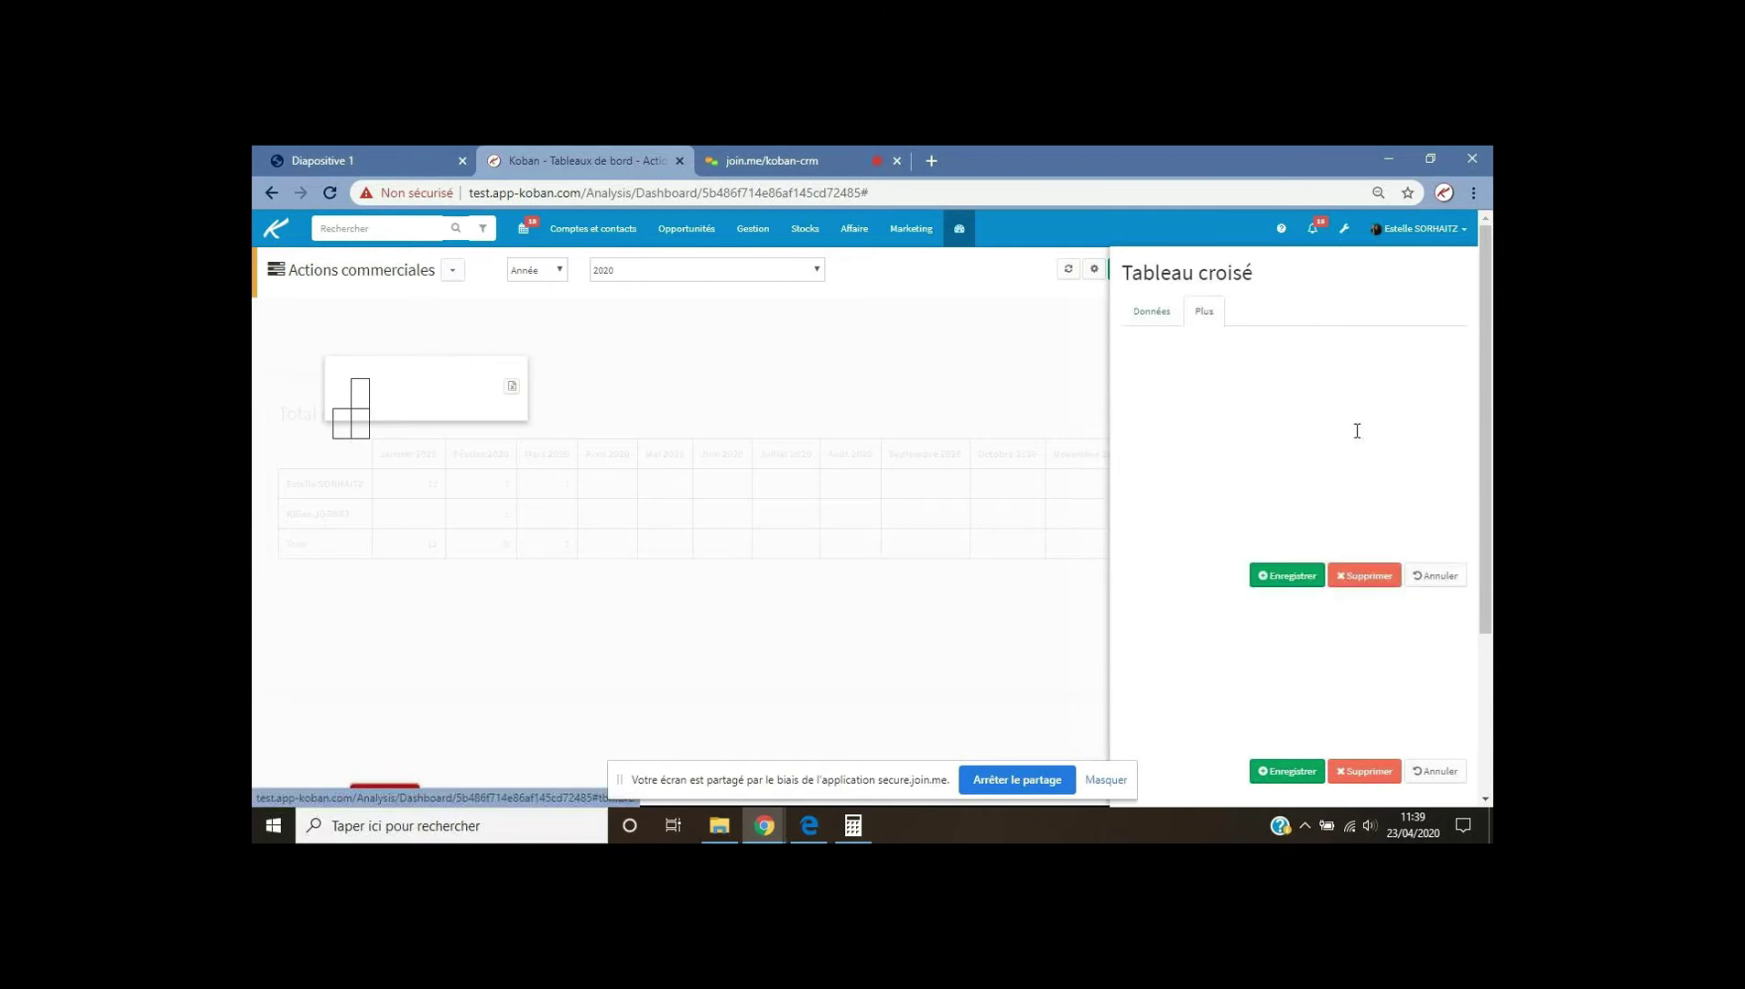
{"action": "type", "text": "Rdv"}
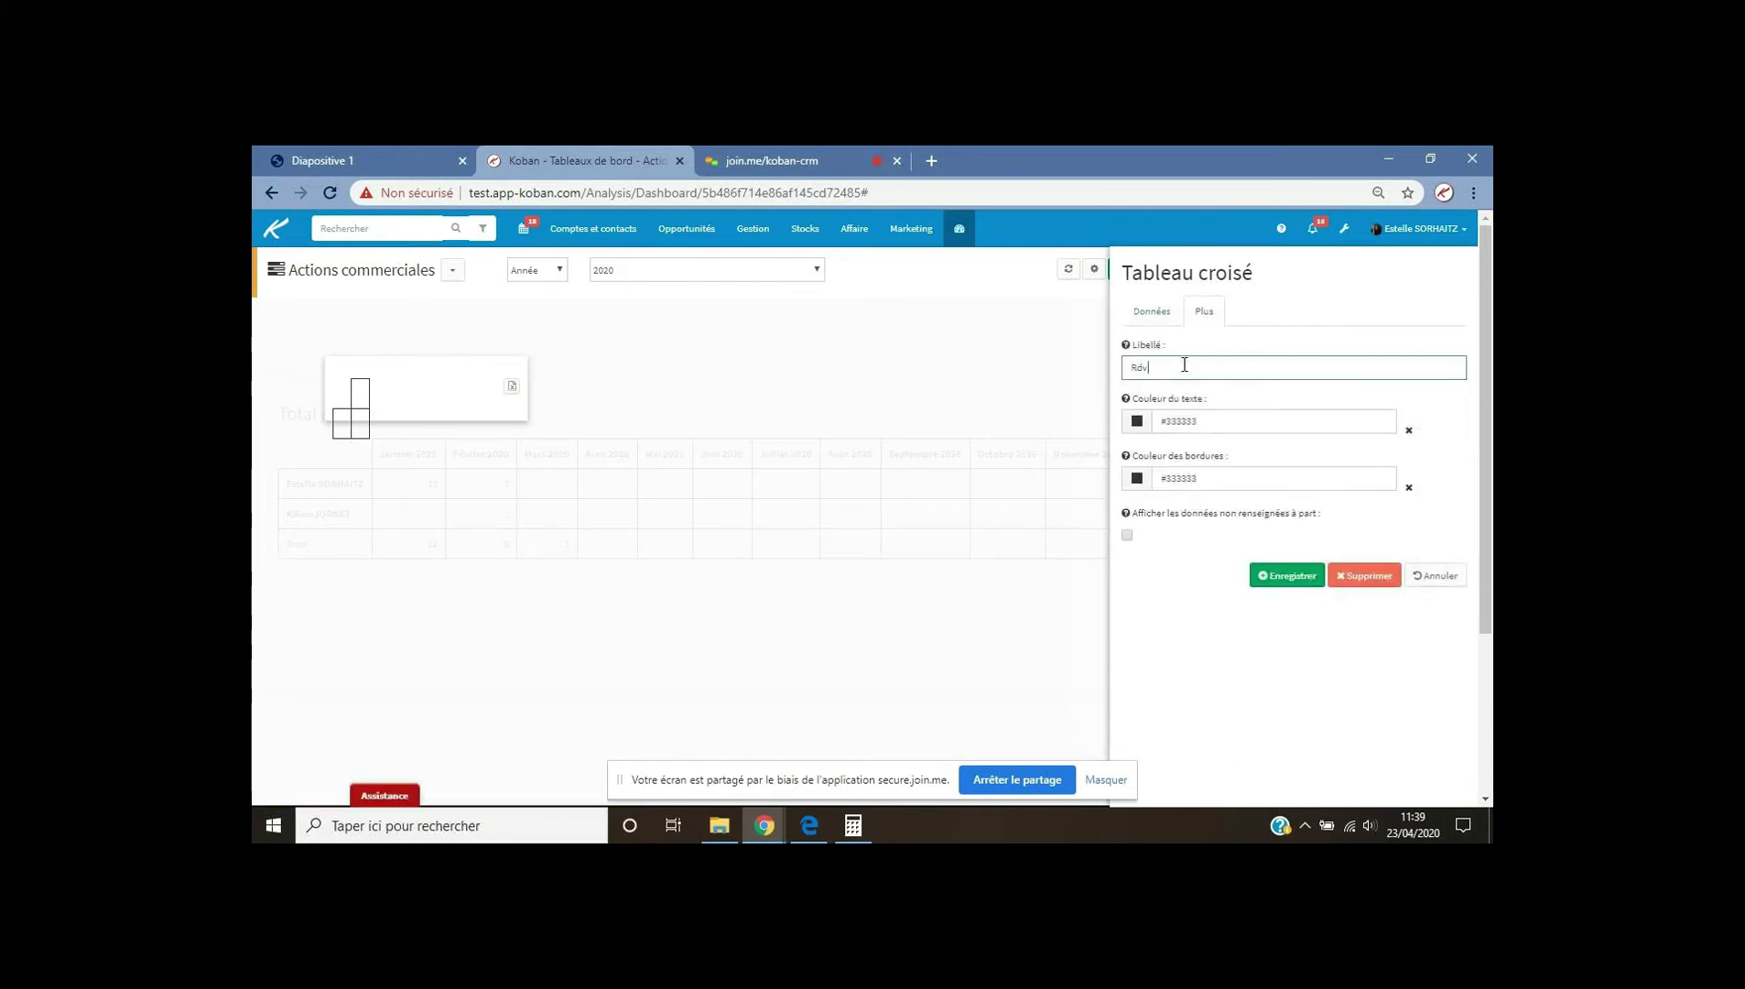
{"action": "type", "text": " clôturés"}
{"action": "left_click", "coordinate": [1285, 574]}
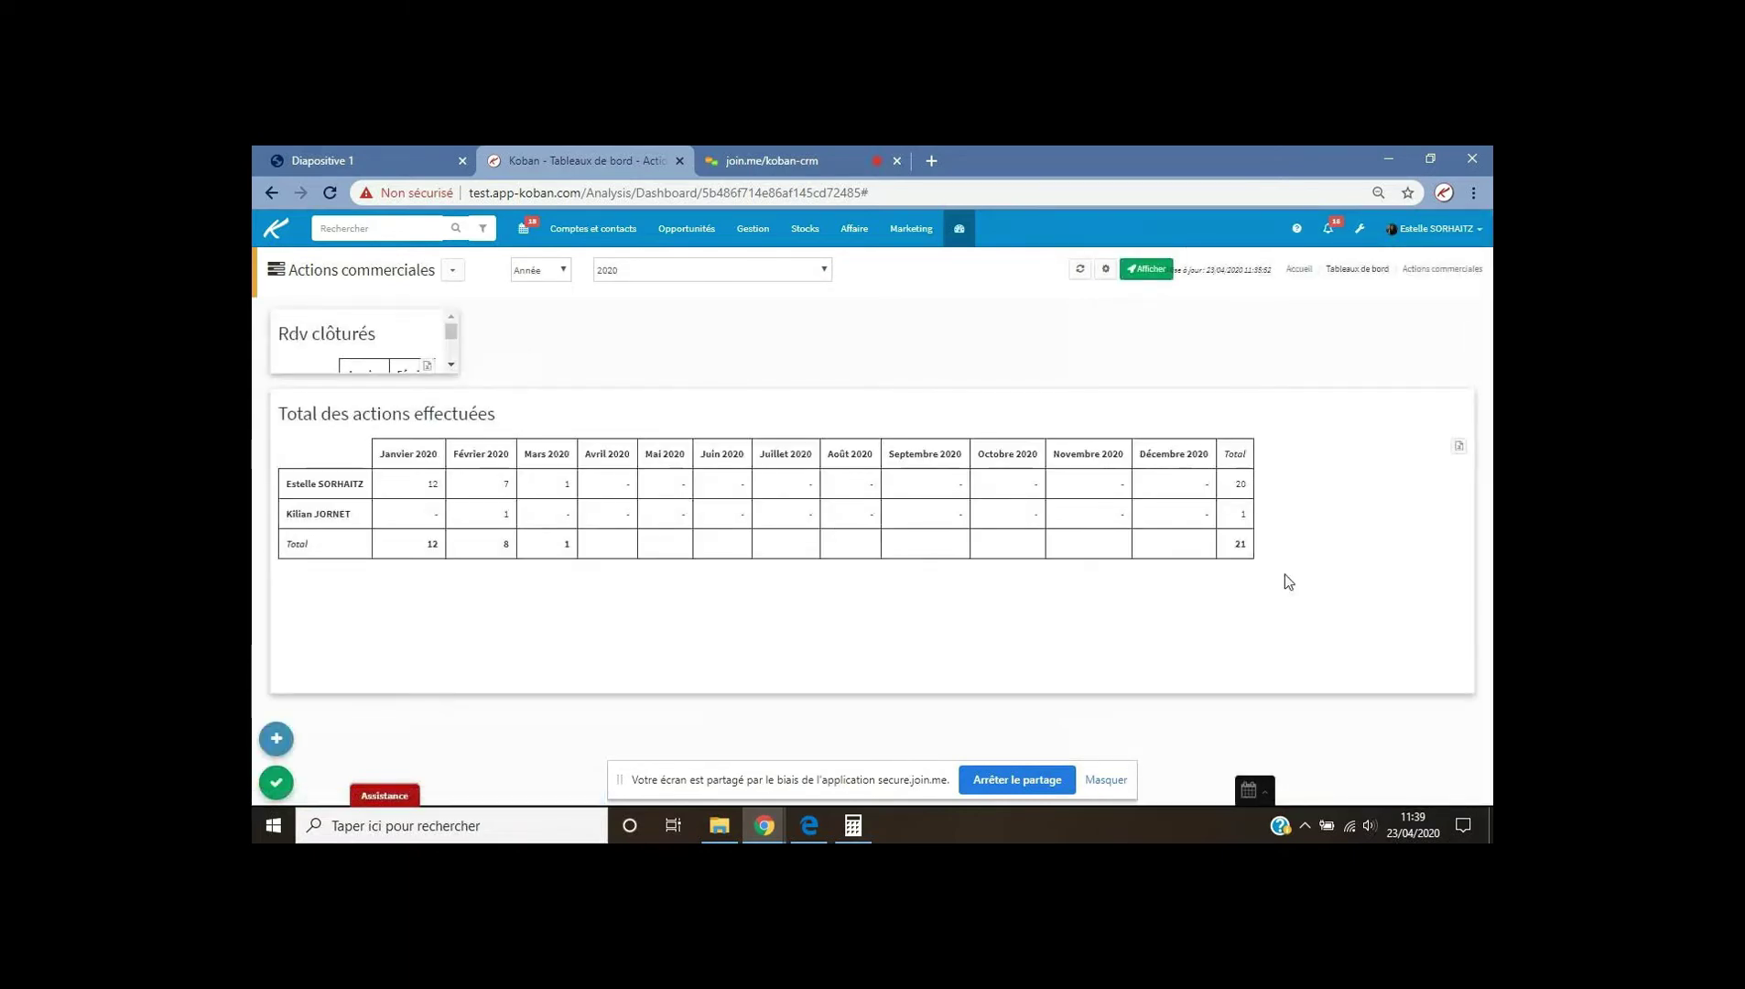
Enlarge the Rdv clôturés table to the full dashboard width and finish editing the layout.
{"action": "mouse_move", "coordinate": [452, 370]}
{"action": "left_click_drag", "start_coordinate": [452, 370], "coordinate": [1438, 605]}
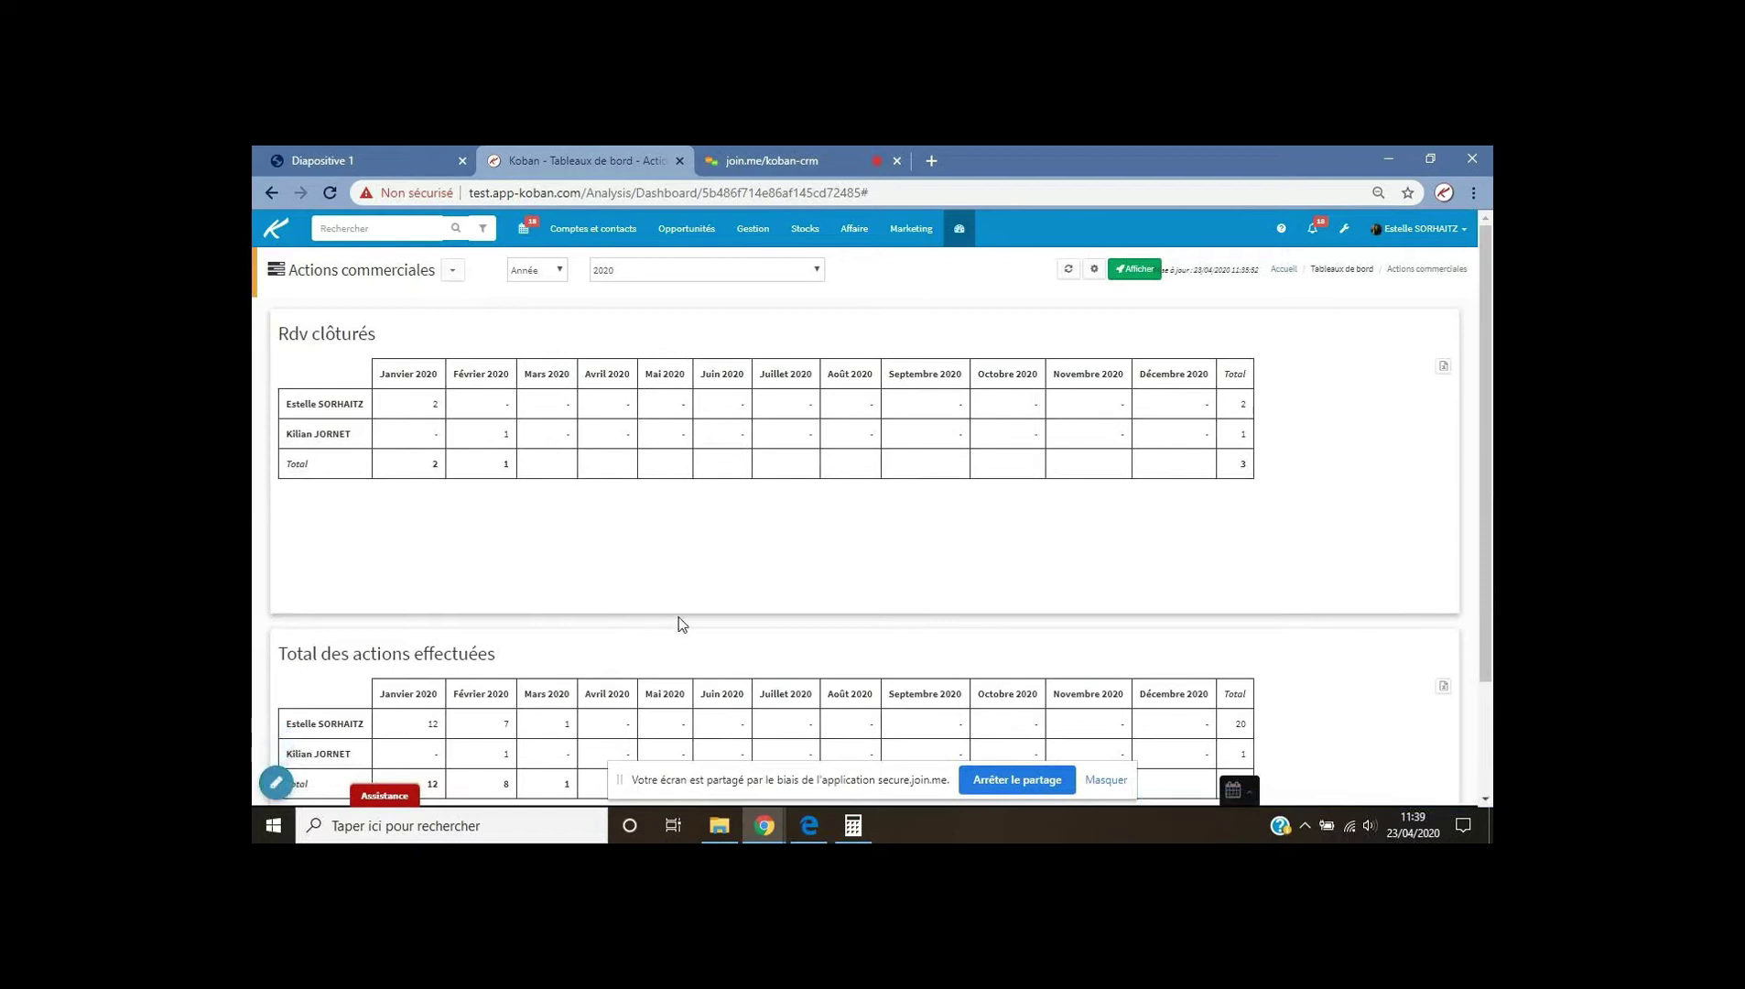
{"action": "scroll", "coordinate": [691, 645], "scroll_direction": "down", "scroll_amount": 1}
{"action": "scroll", "coordinate": [693, 646], "scroll_direction": "up", "scroll_amount": 1}
Consult the slide on action analysis and add an Indicateur widget to the Actions commerciales dashboard.
{"action": "left_click", "coordinate": [351, 158]}
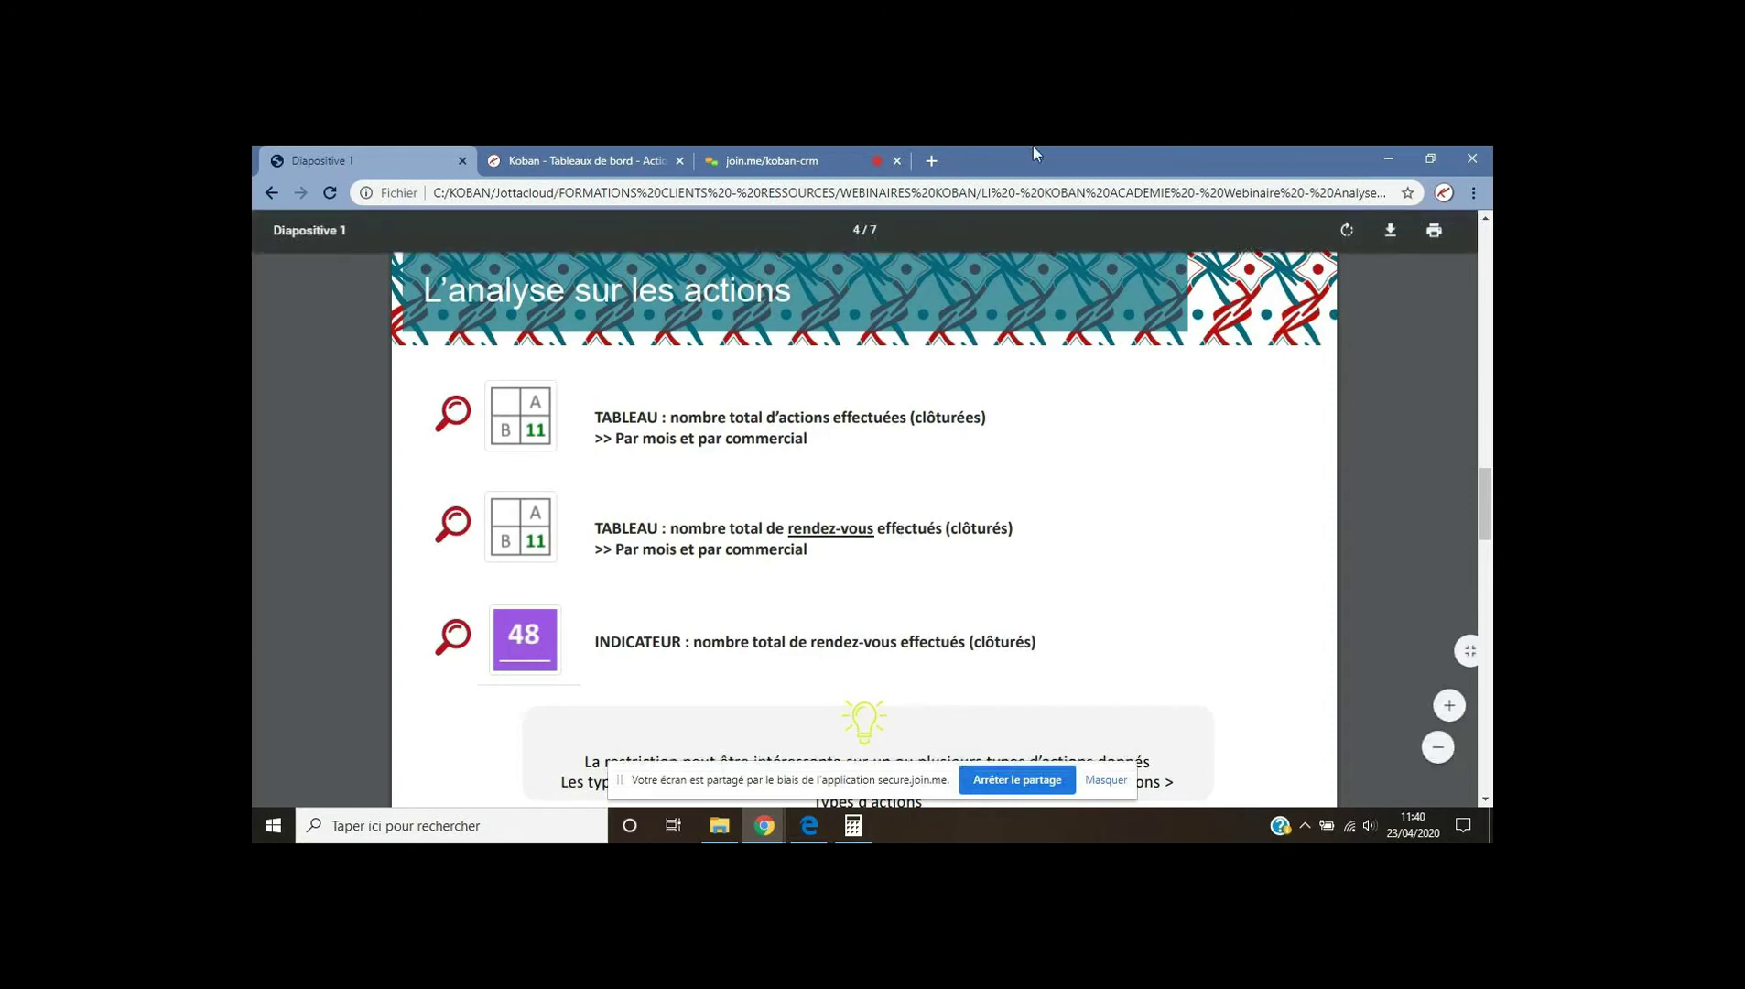
{"action": "left_click", "coordinate": [589, 161]}
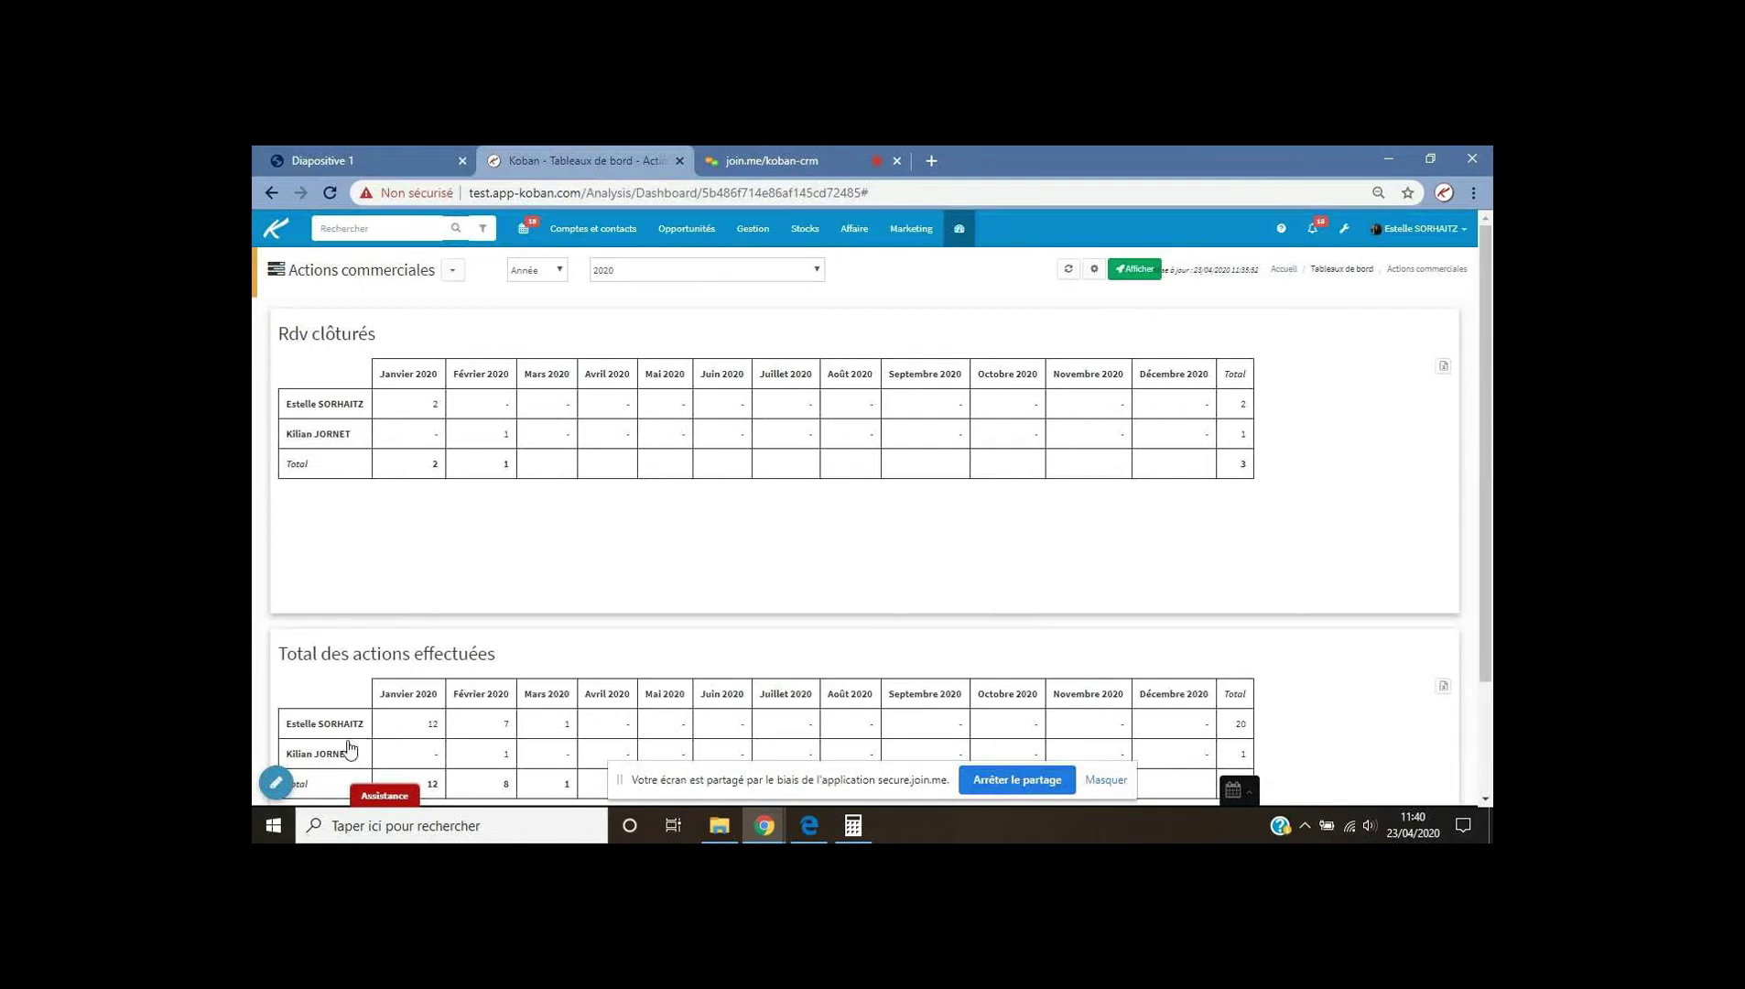
{"action": "left_click", "coordinate": [279, 790]}
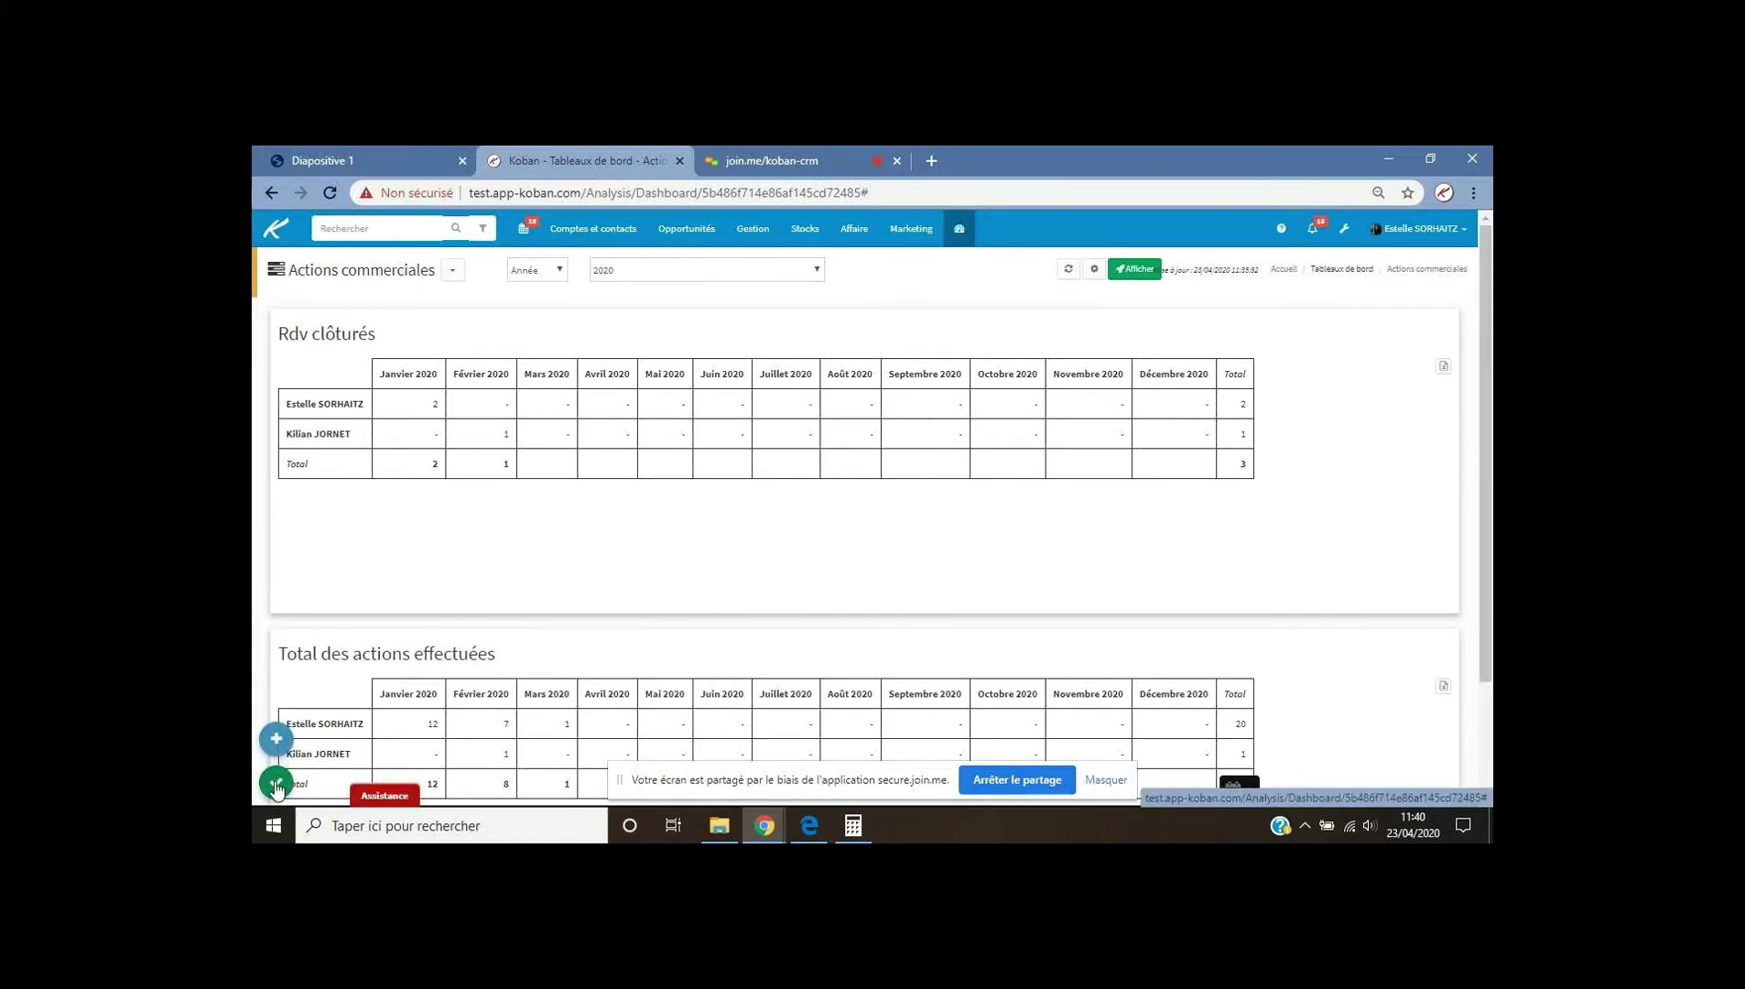
{"action": "left_click", "coordinate": [277, 739]}
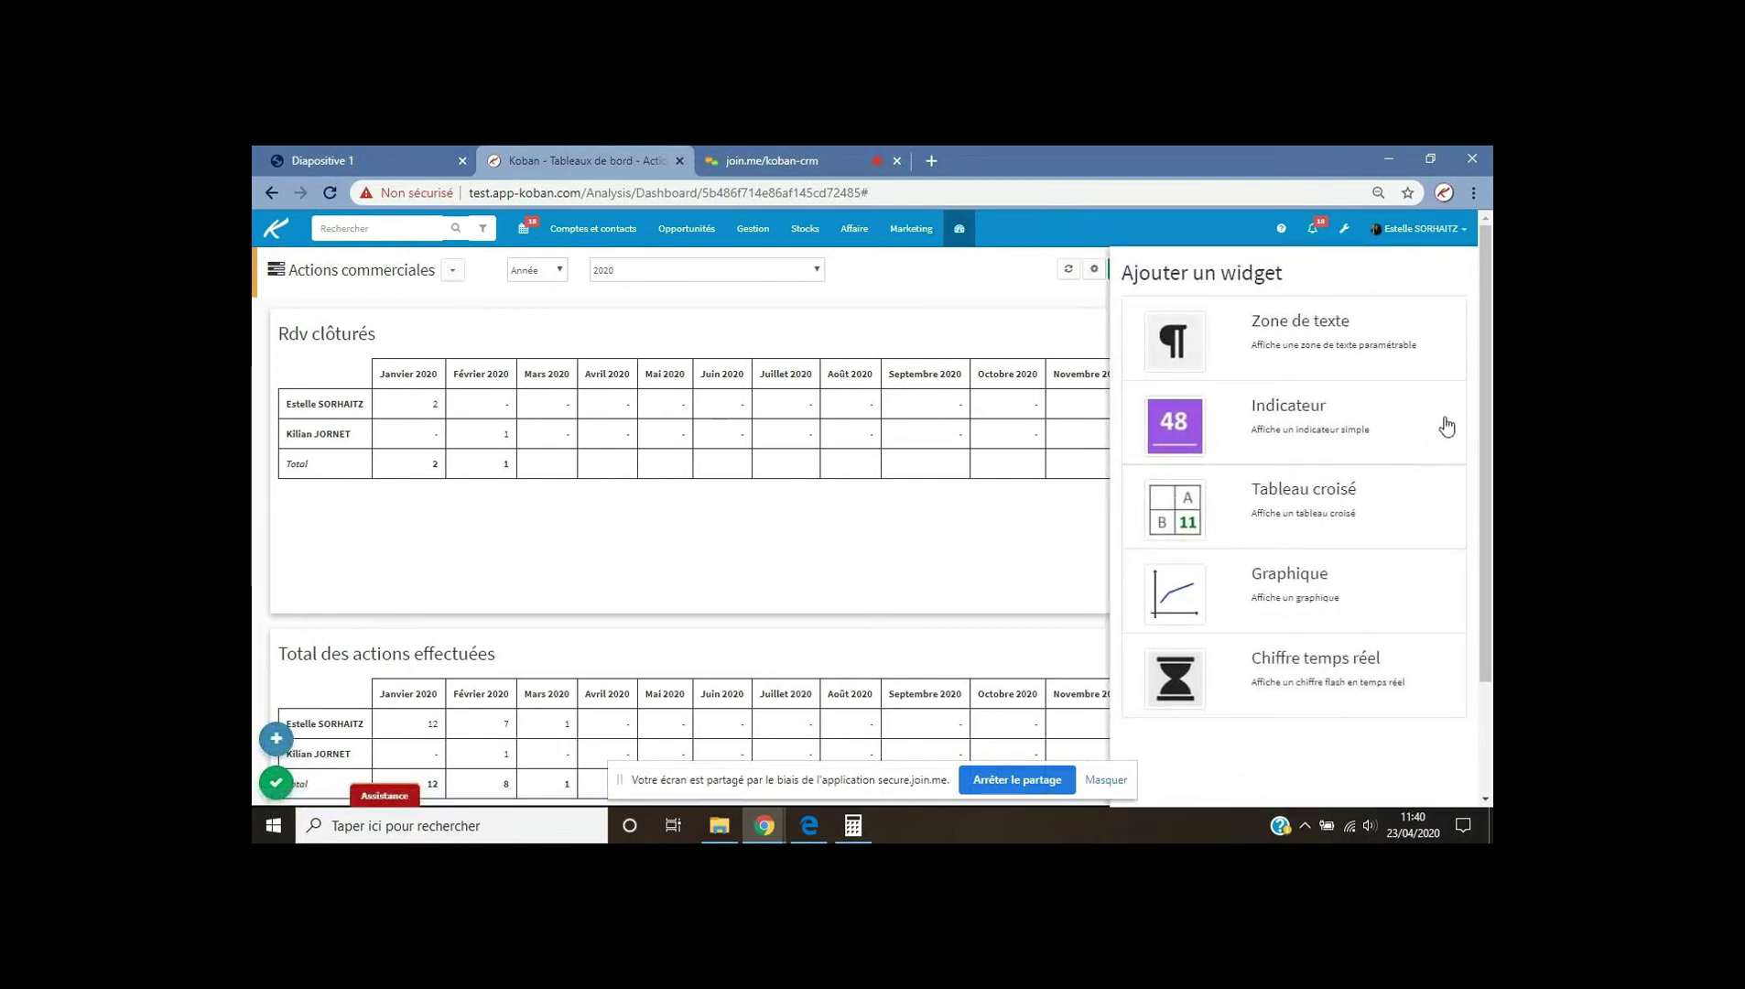
{"action": "left_click", "coordinate": [1305, 431]}
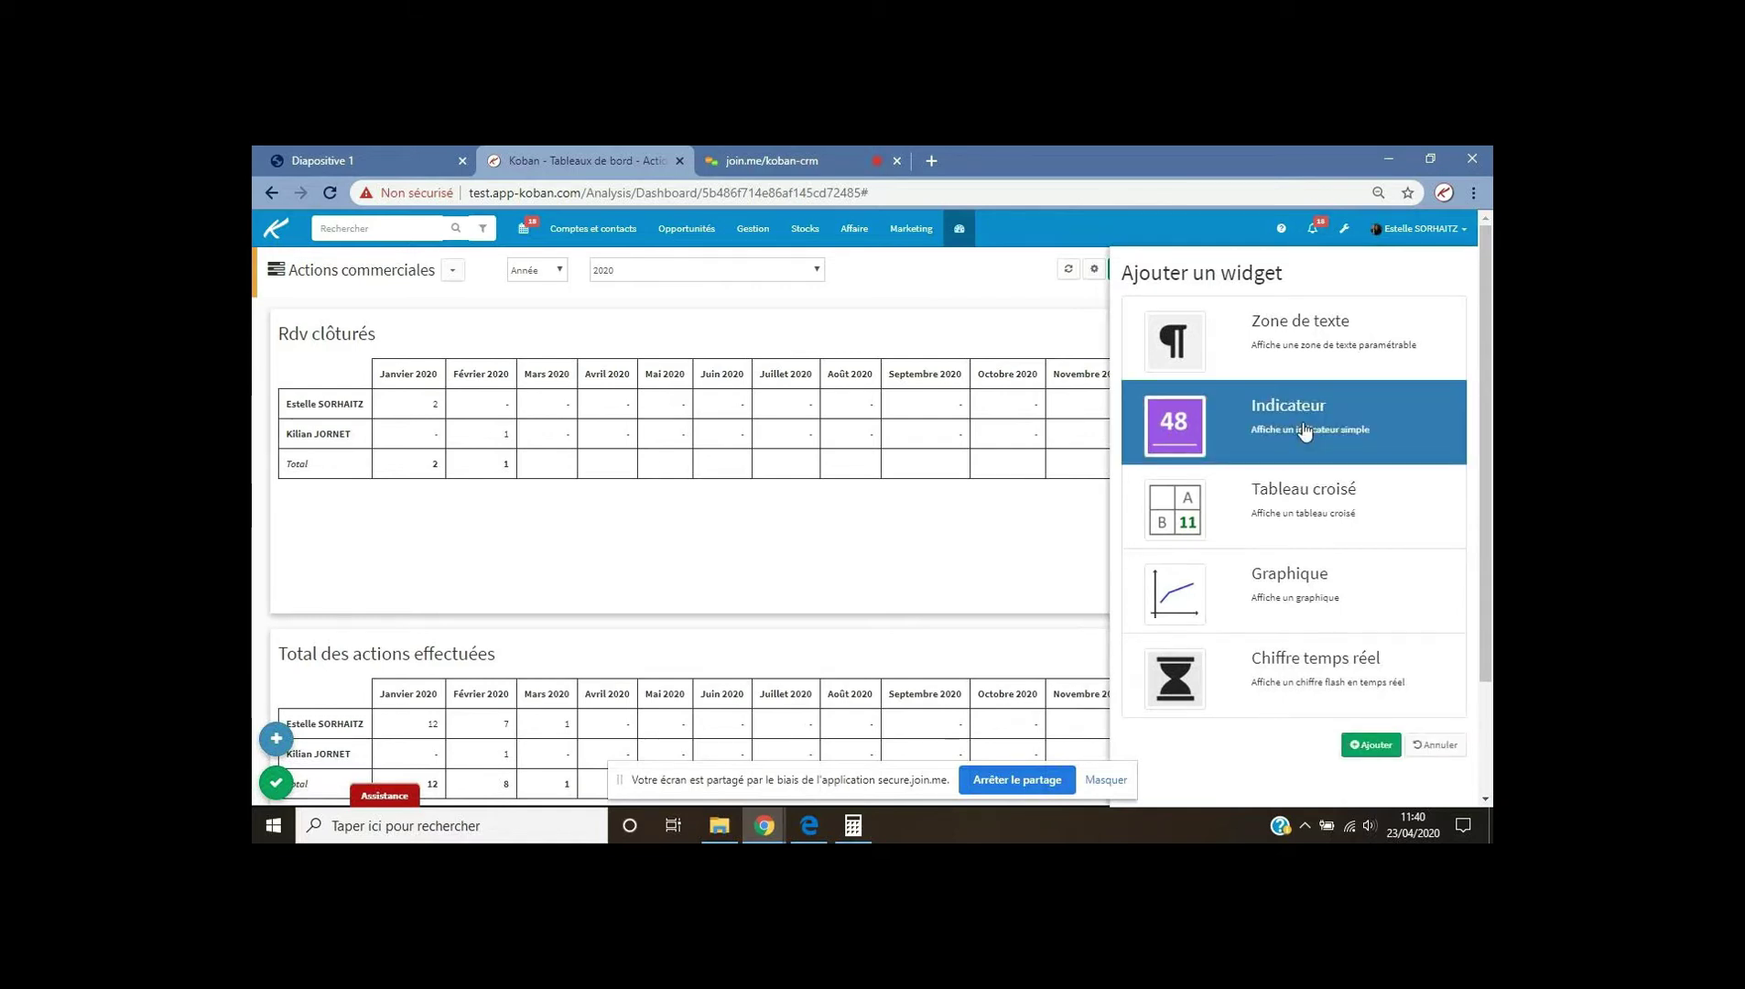
{"action": "left_click", "coordinate": [1371, 745]}
Set the widget's indicator to Actions effectuées and label it "RDV terminés", leaving the selection filters empty.
{"action": "left_click", "coordinate": [1213, 370]}
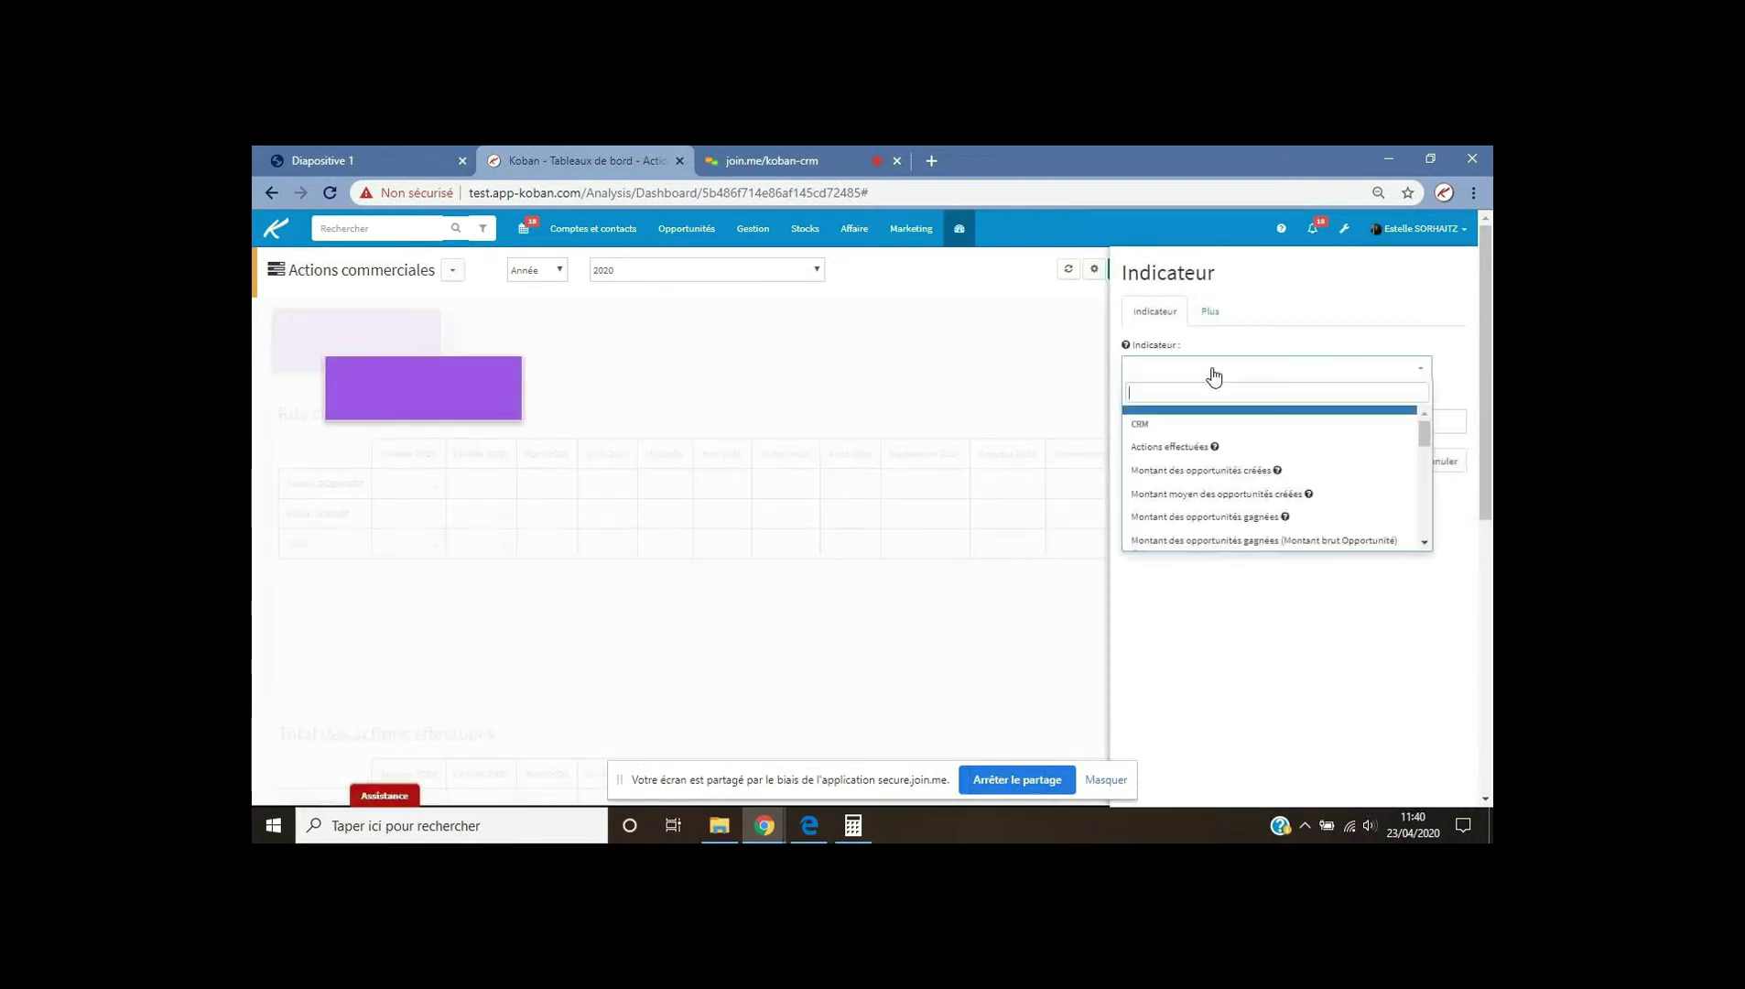
{"action": "left_click", "coordinate": [1182, 454]}
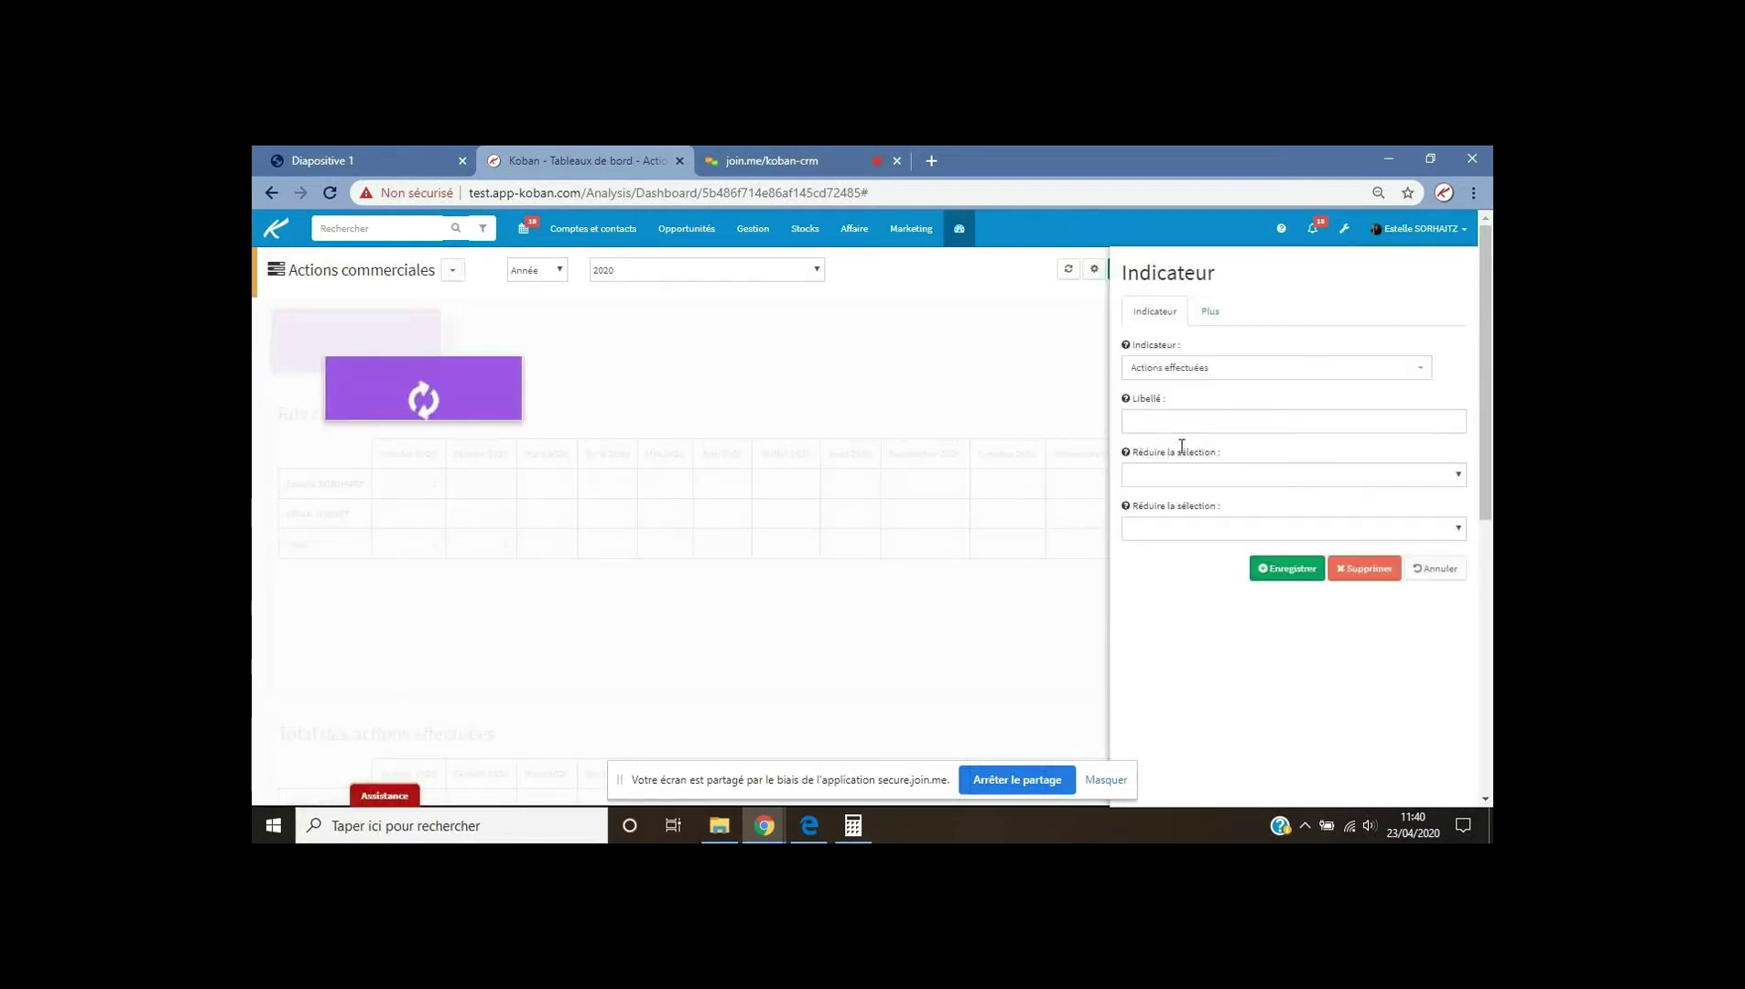
{"action": "left_click", "coordinate": [1150, 428]}
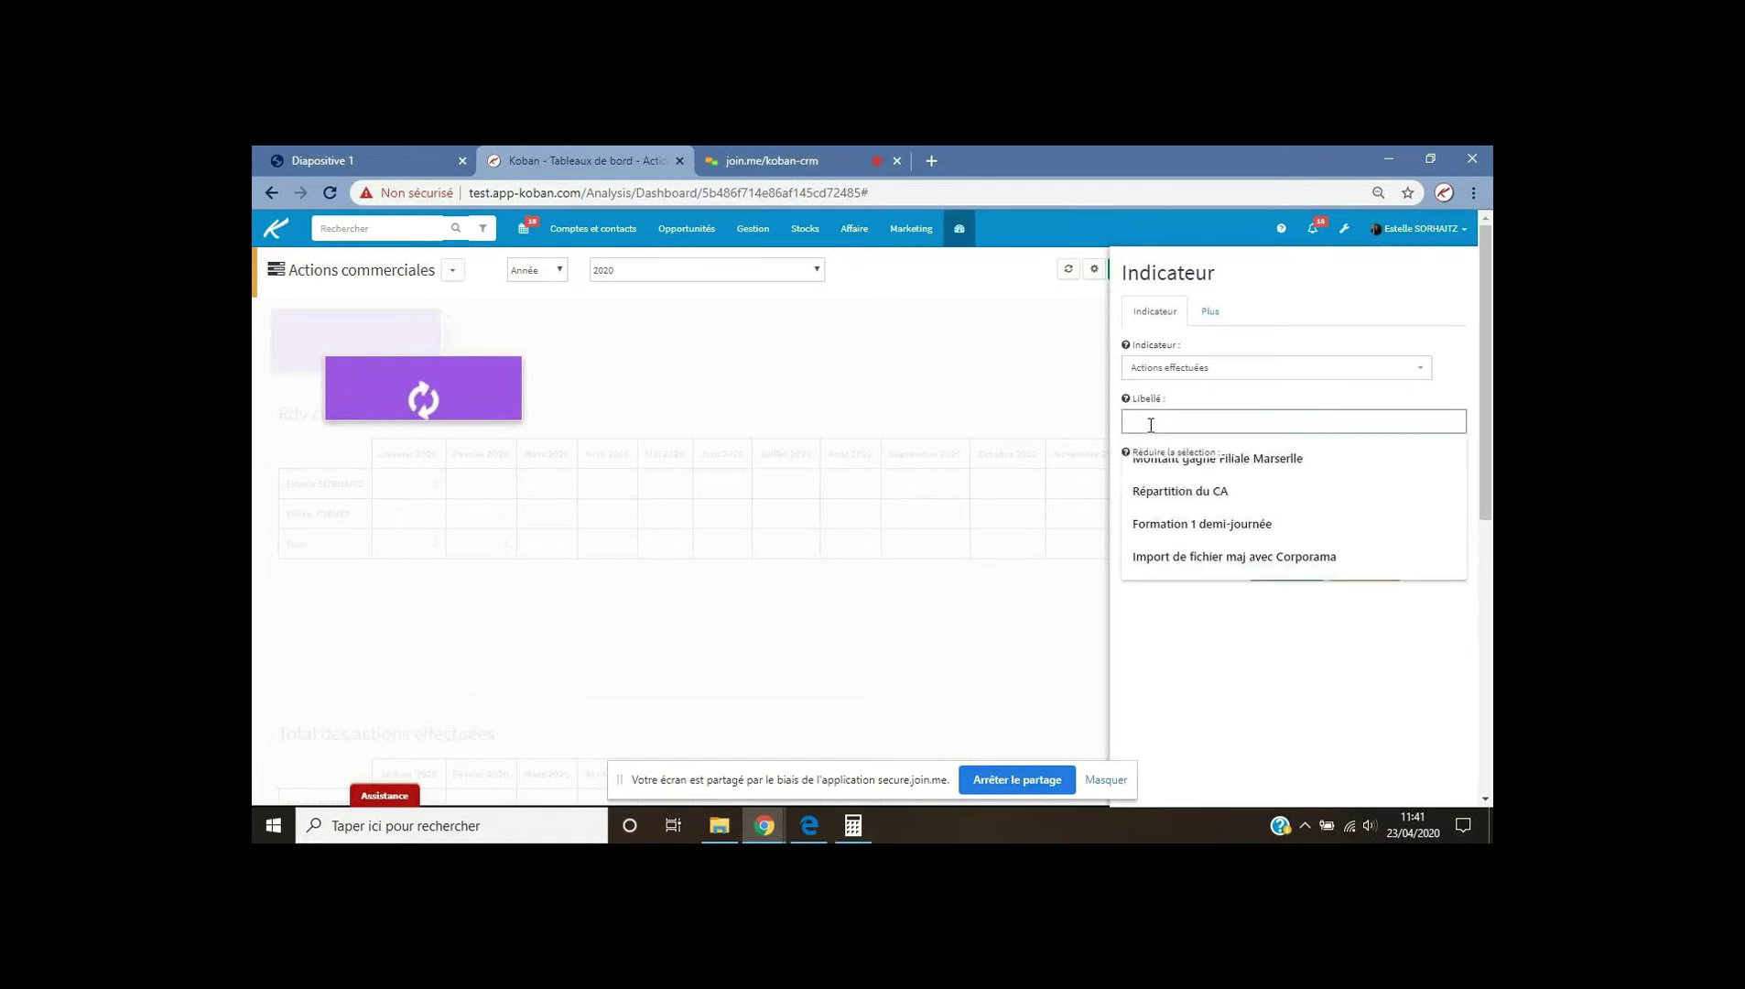
{"action": "type", "text": "Act"}
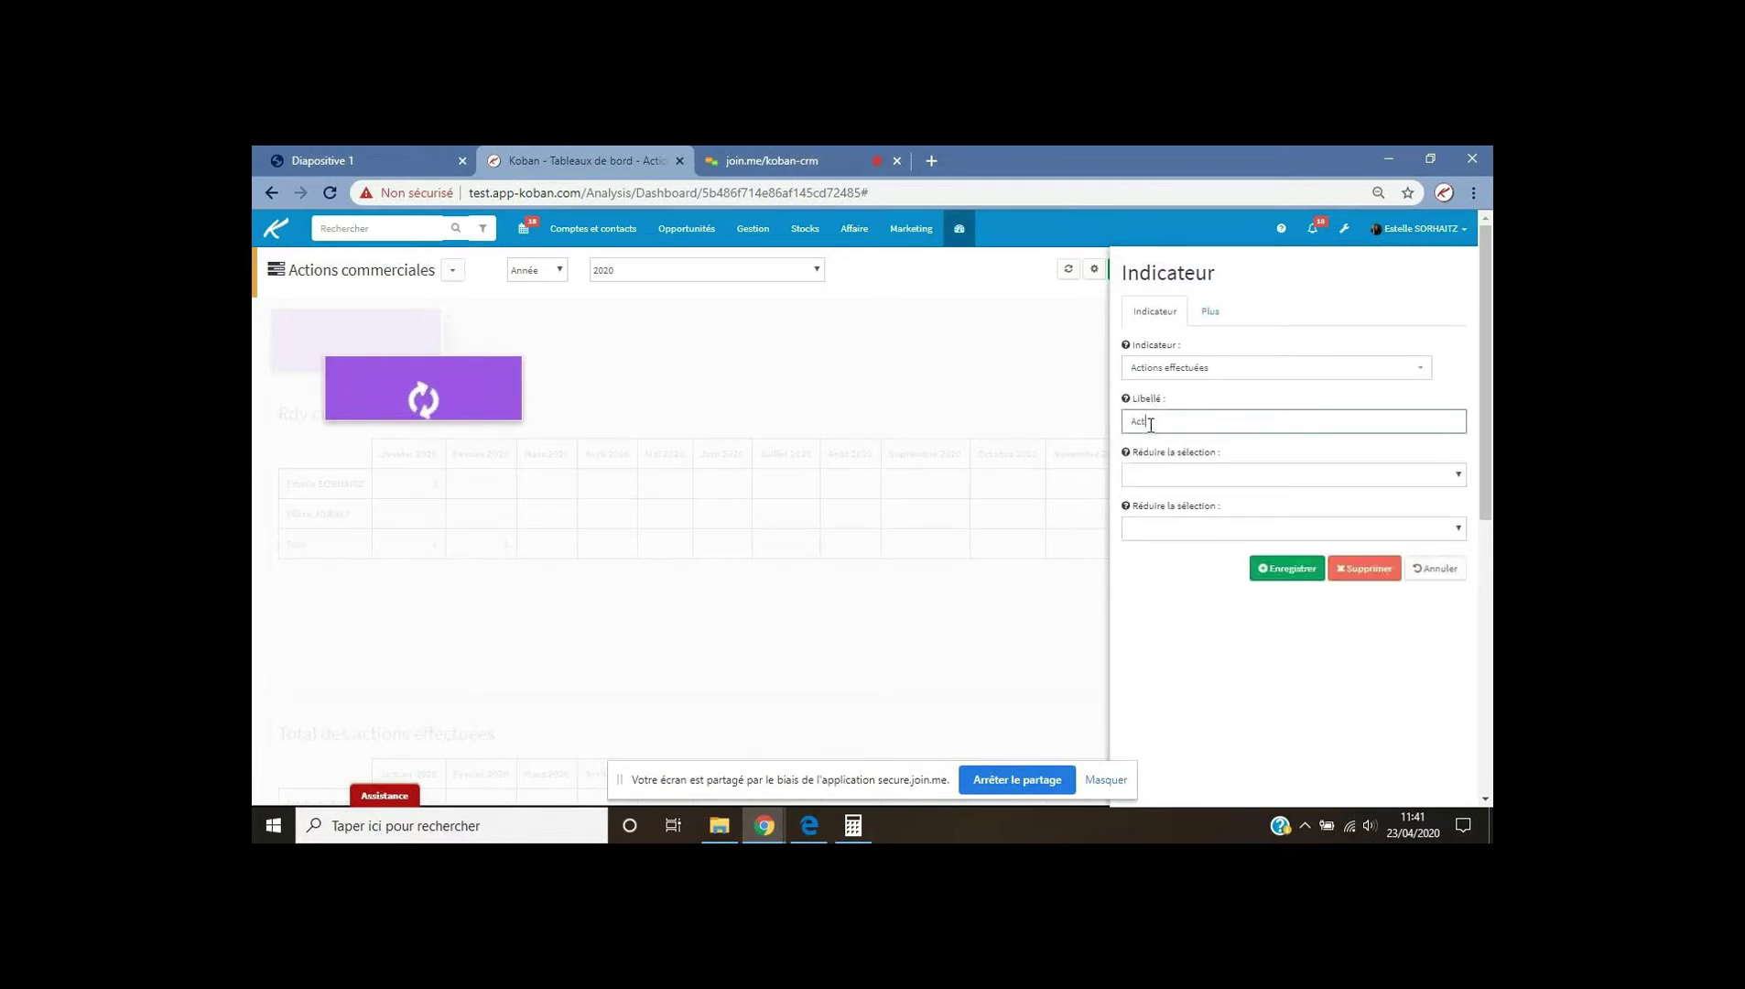
{"action": "key", "text": "BackSpace"}
{"action": "key", "text": "BackSpace"}
{"action": "key", "text": "BackSpace"}
{"action": "type", "text": "RDV Terminés"}
{"action": "left_click", "coordinate": [1232, 482]}
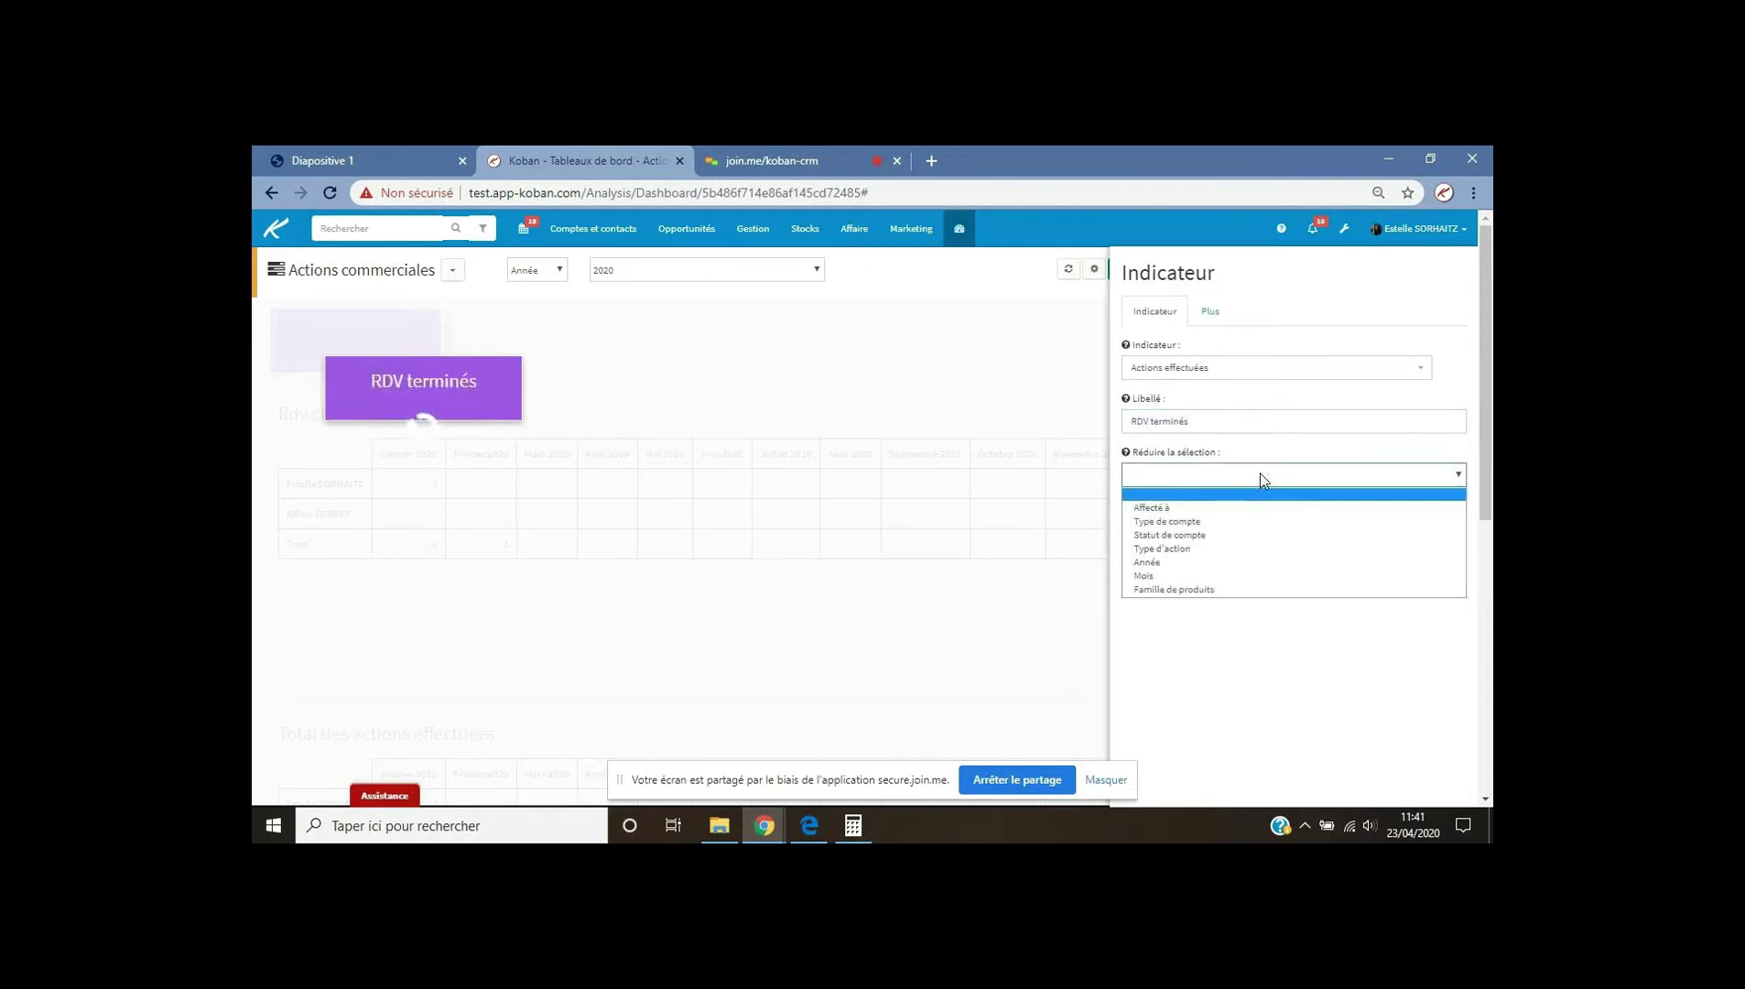
{"action": "left_click", "coordinate": [1264, 480]}
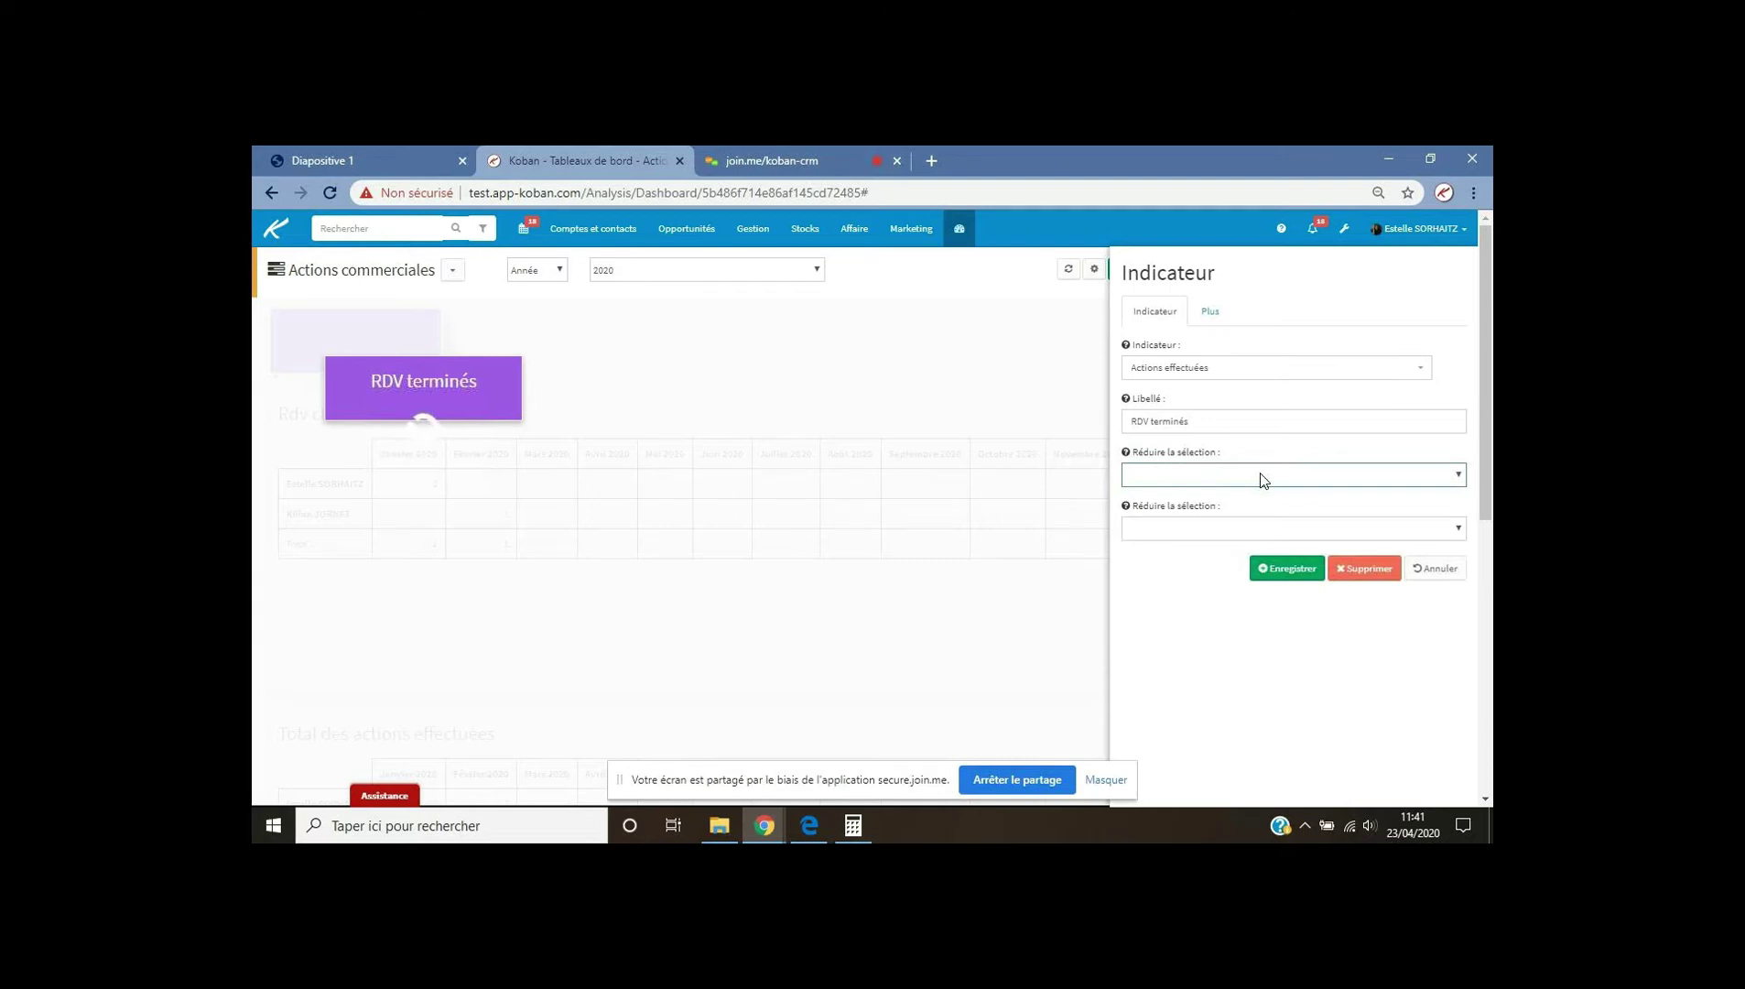
Set the indicator's background colour to magenta #e600bc and save the widget.
{"action": "left_click", "coordinate": [1218, 313]}
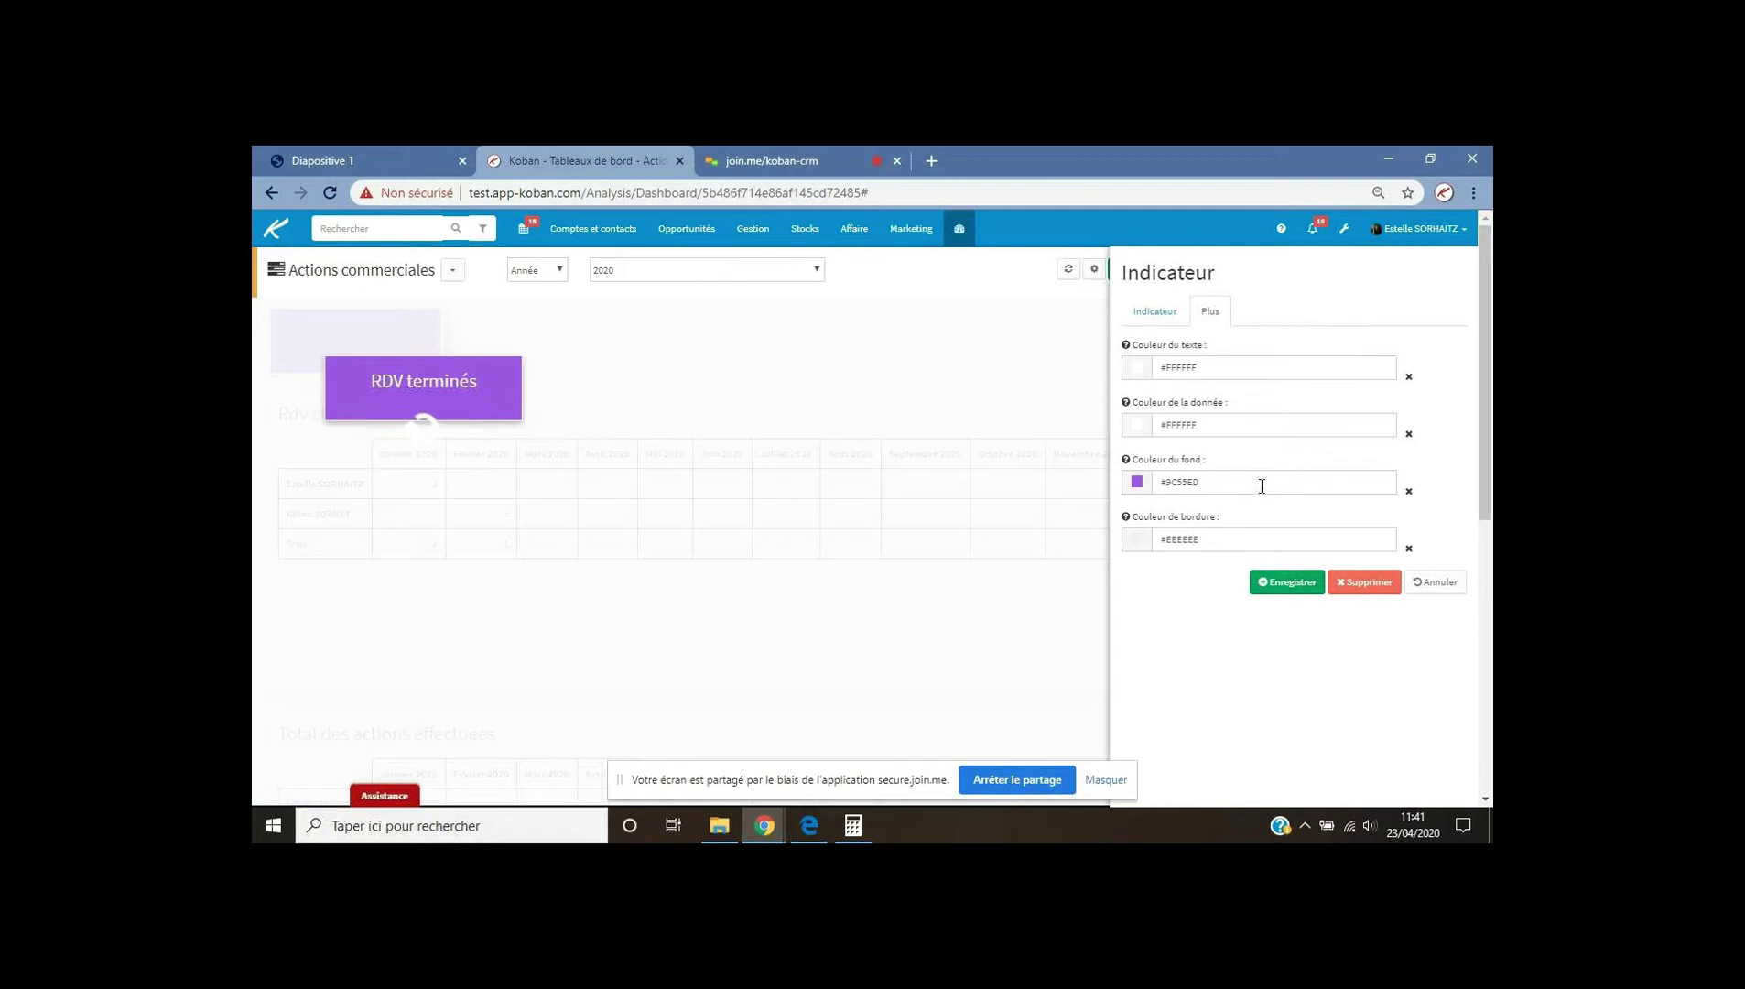
{"action": "left_click", "coordinate": [1139, 484]}
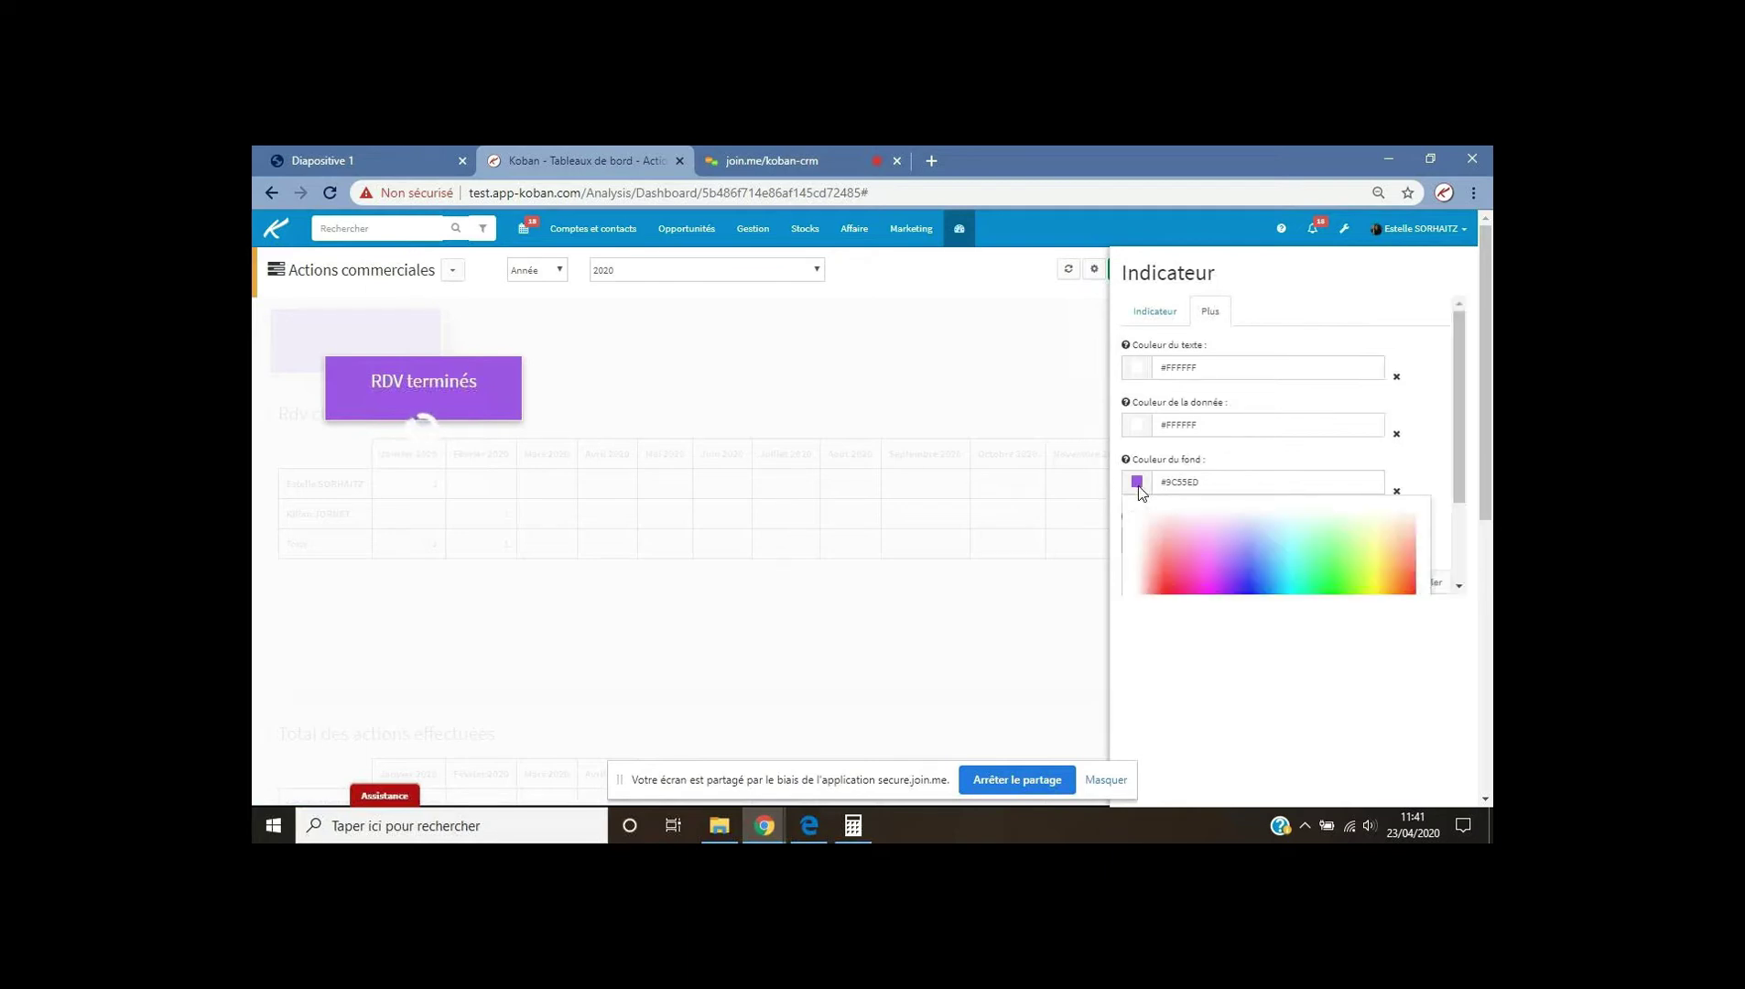
{"action": "left_click_drag", "start_coordinate": [1458, 491], "coordinate": [1465, 537]}
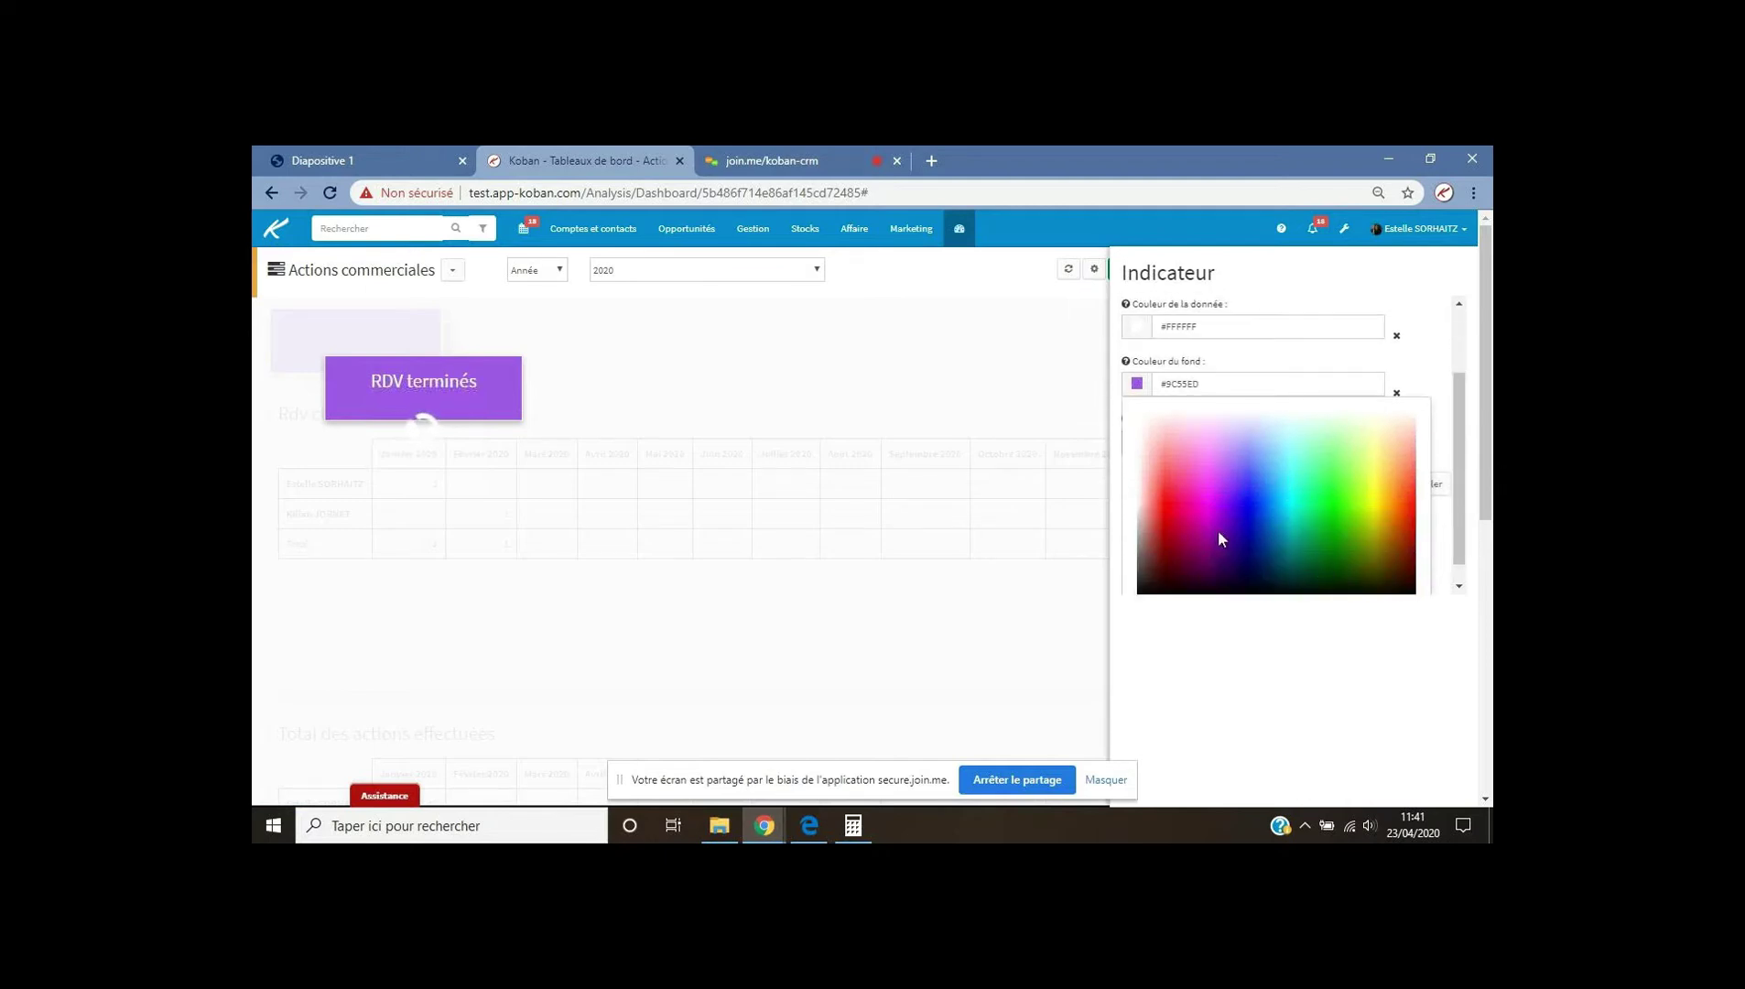
{"action": "left_click", "coordinate": [1197, 512]}
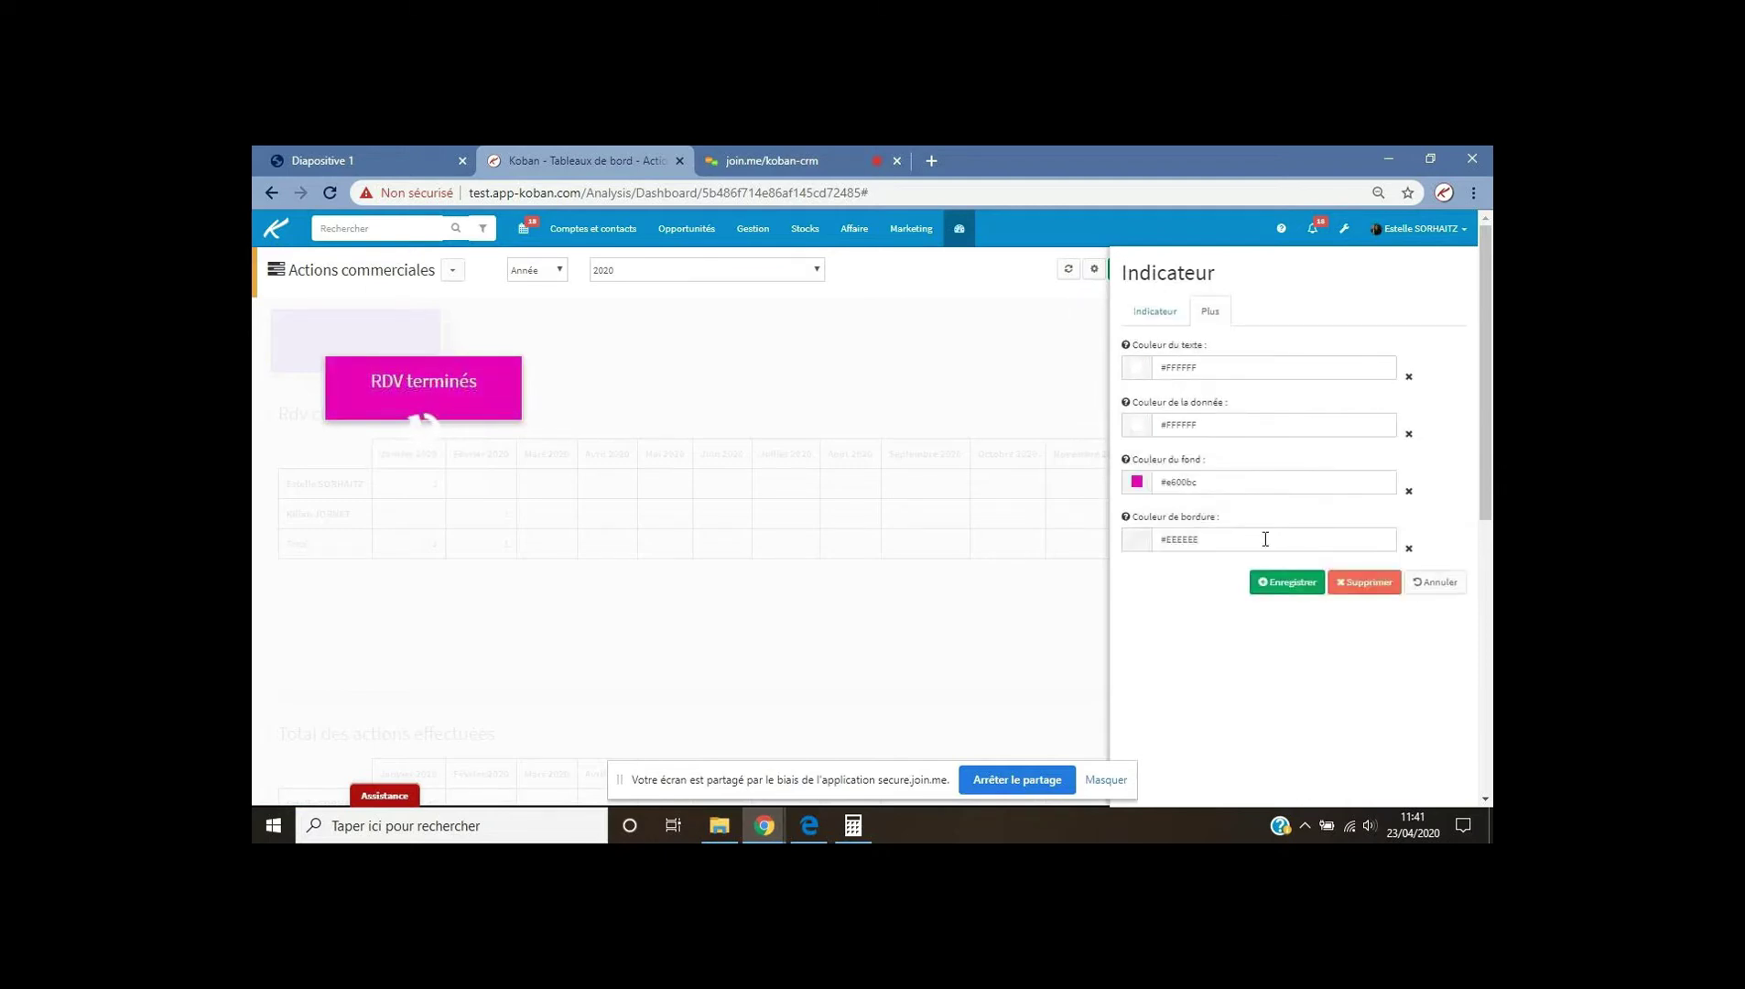
{"action": "left_click", "coordinate": [1284, 588]}
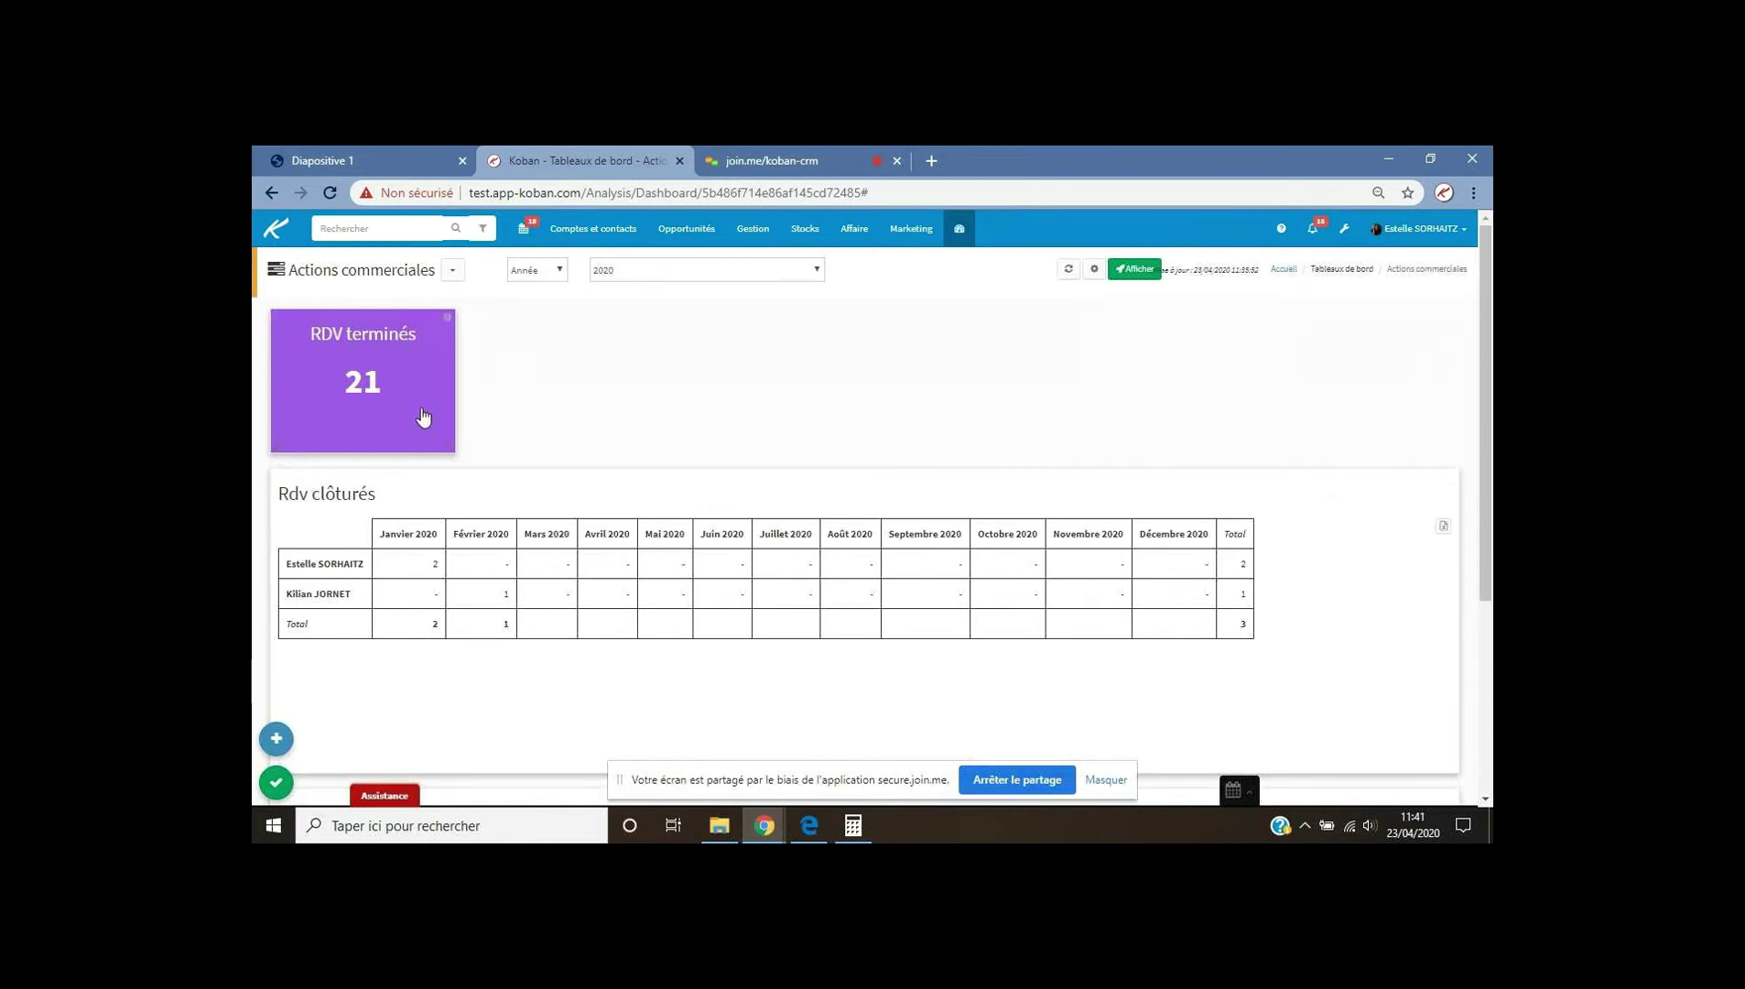
Relabel the RDV terminés indicator "actions terminées", save it and refresh the dashboard.
{"action": "mouse_move", "coordinate": [455, 453]}
{"action": "left_mouse_down"}
{"action": "mouse_move", "coordinate": [1253, 456]}
{"action": "mouse_move", "coordinate": [1410, 569]}
{"action": "mouse_move", "coordinate": [449, 455]}
{"action": "left_mouse_up"}
{"action": "left_click", "coordinate": [447, 322]}
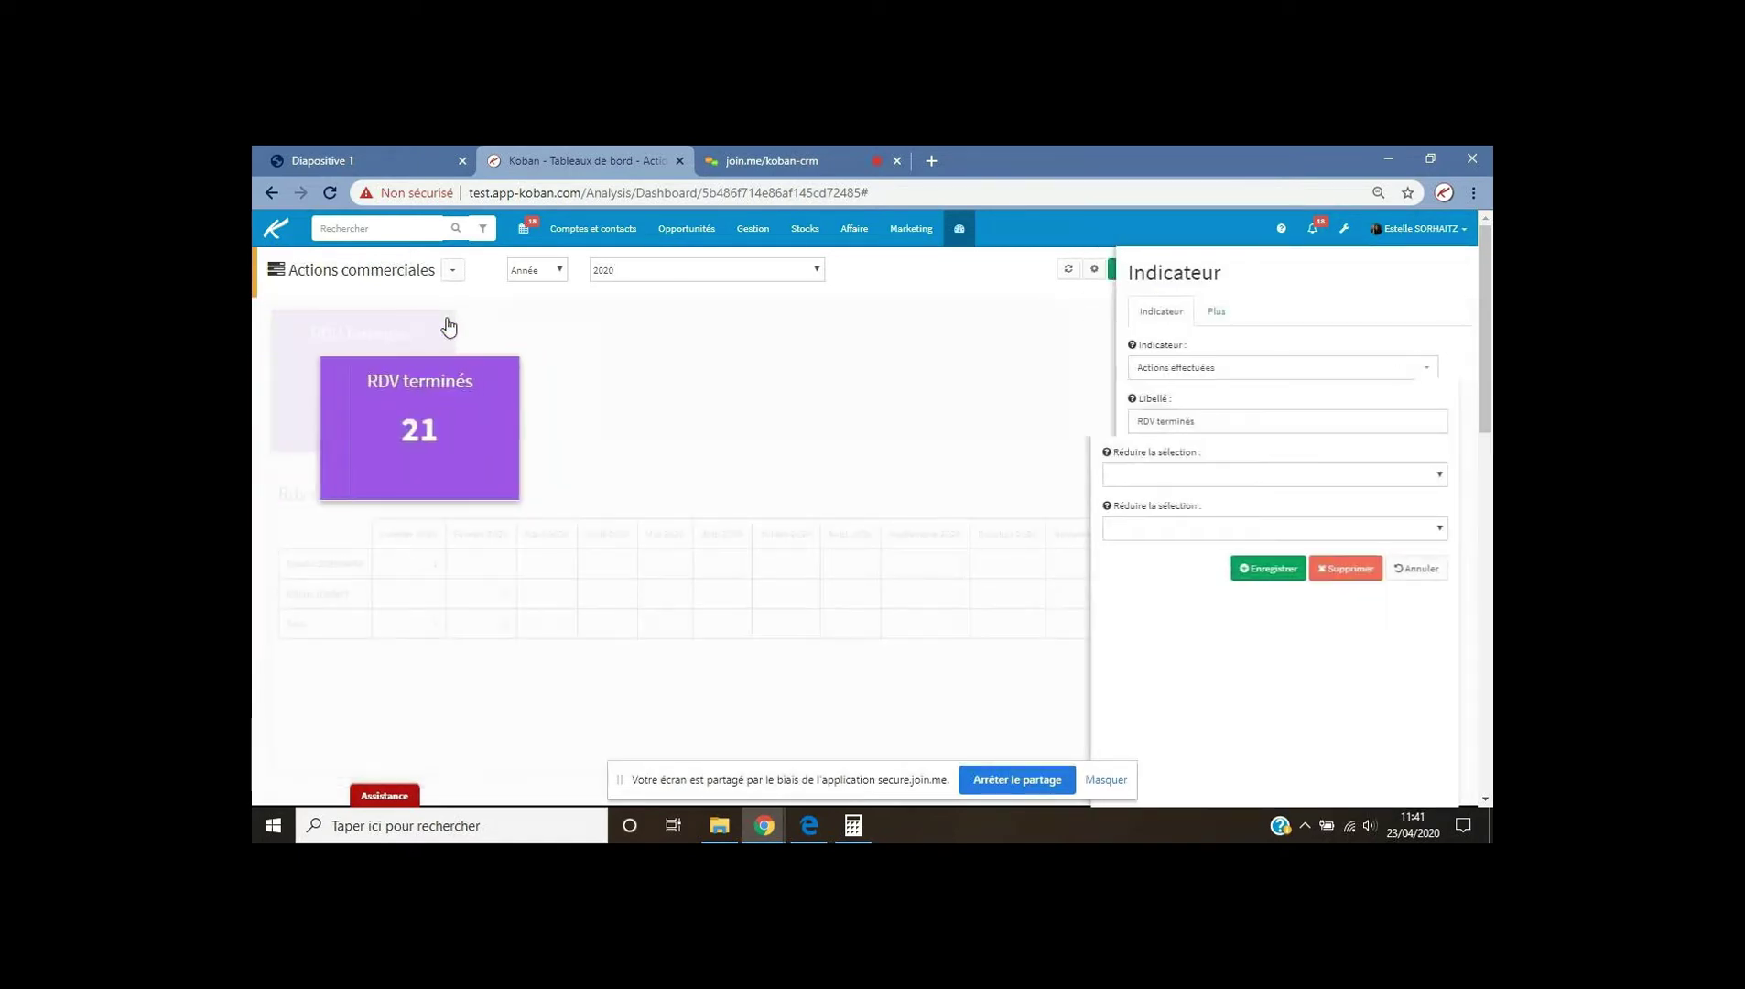
{"action": "double_click", "coordinate": [1140, 421]}
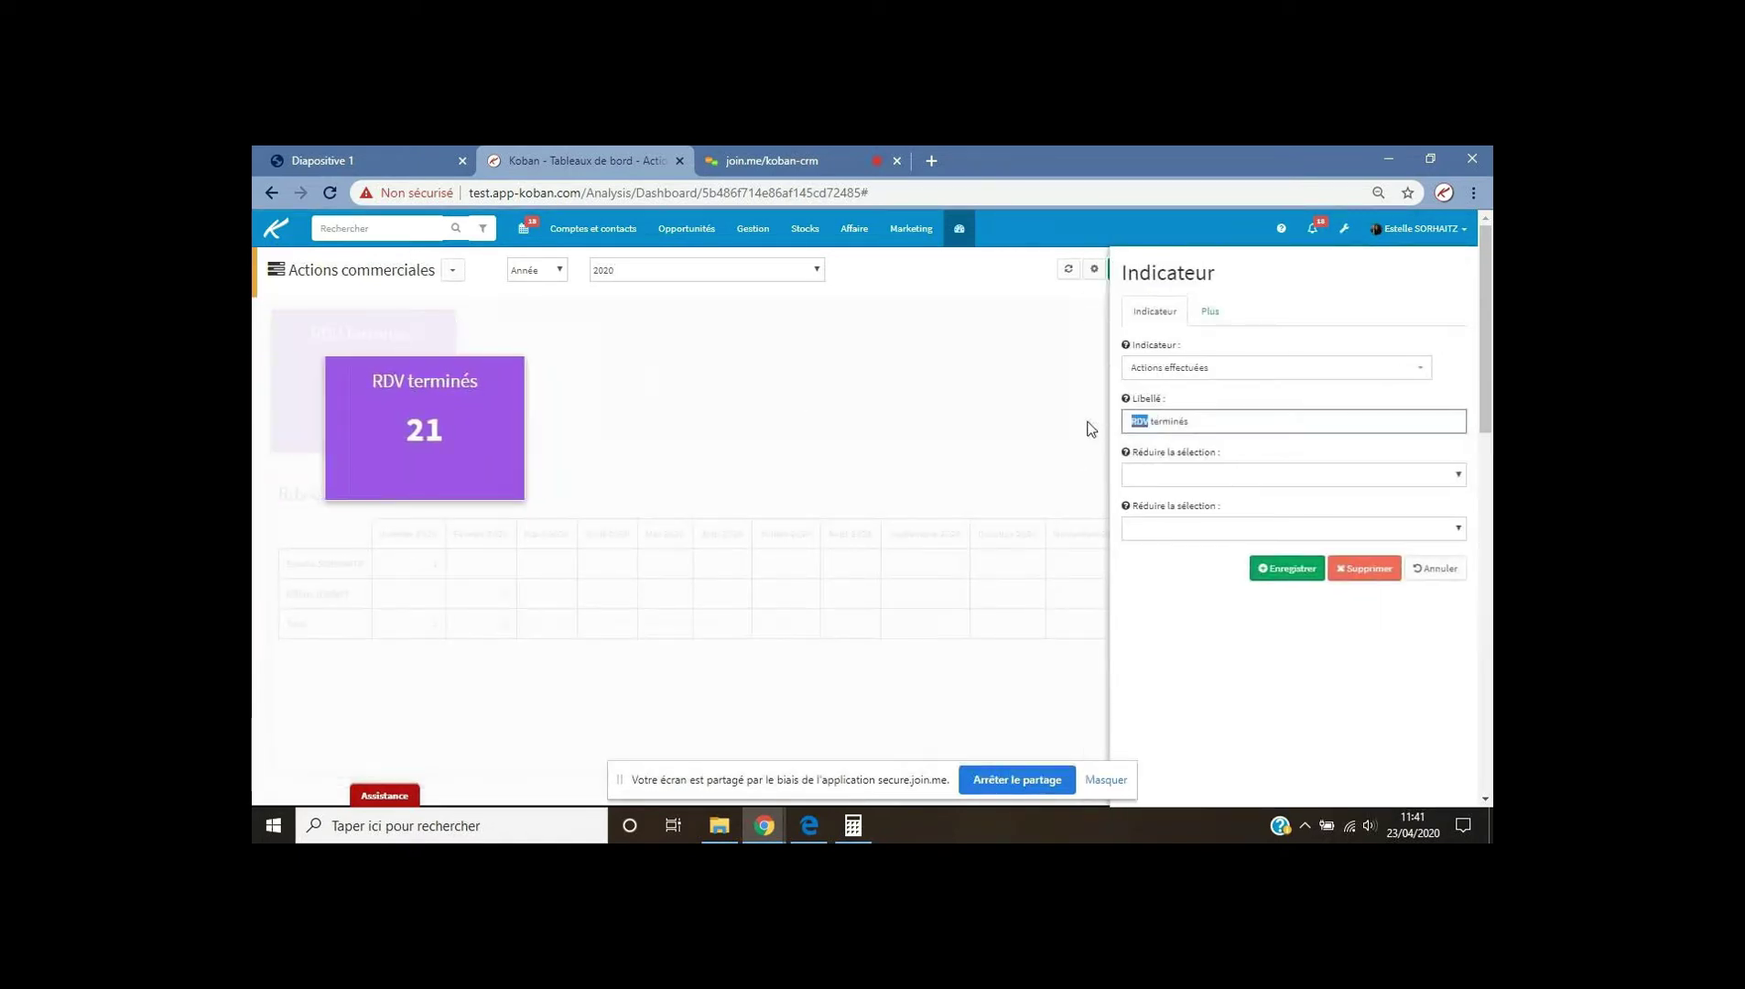
{"action": "type", "text": "actions"}
{"action": "left_click", "coordinate": [1301, 572]}
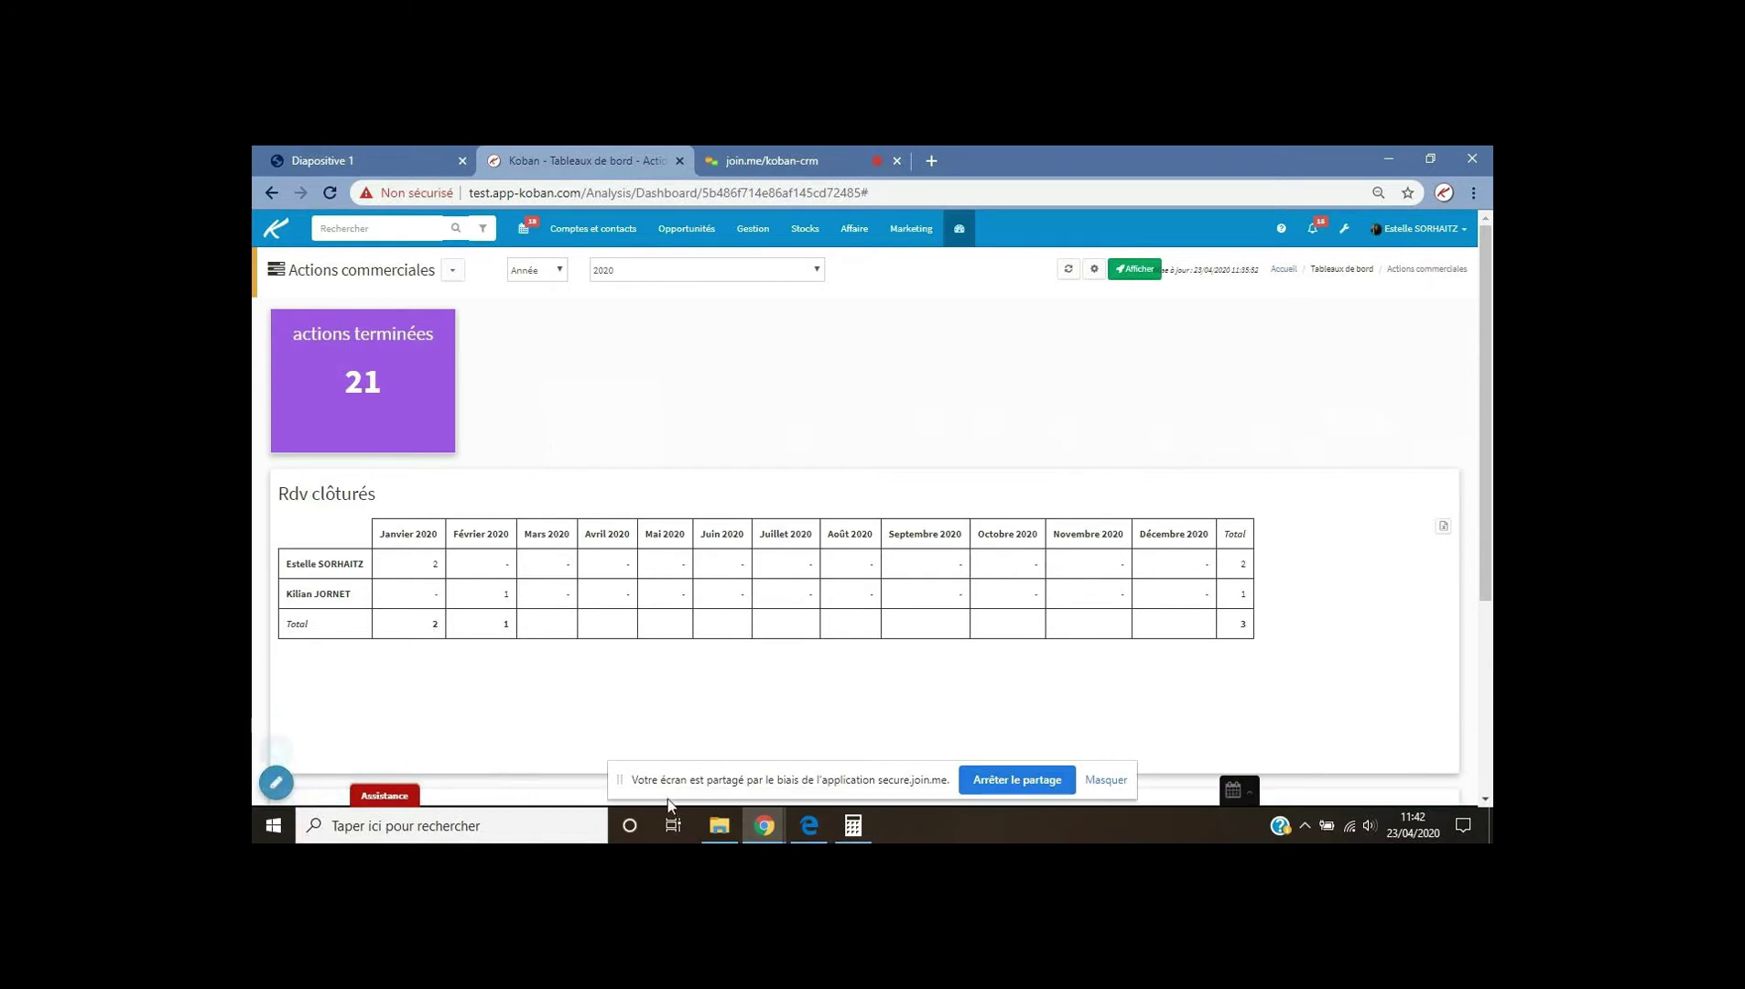
{"action": "left_click", "coordinate": [1129, 273]}
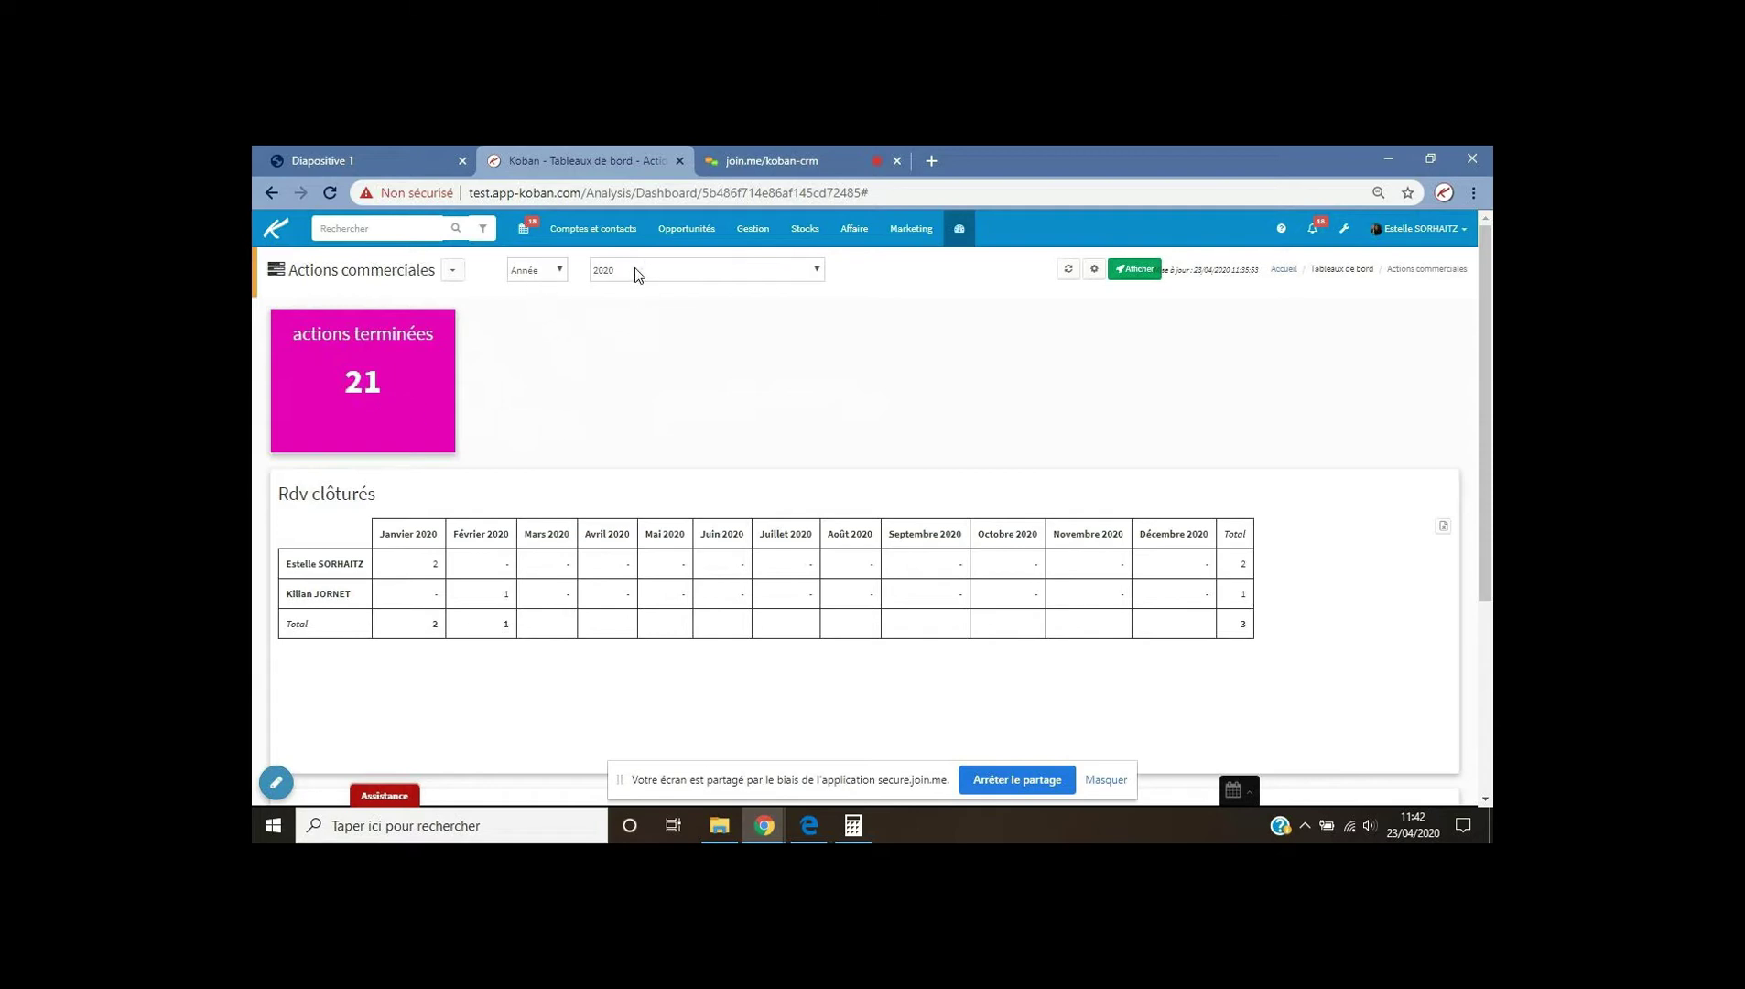
Look over the dashboard's available period types and switch to the join.me meeting to check the chat.
{"action": "left_click", "coordinate": [550, 273]}
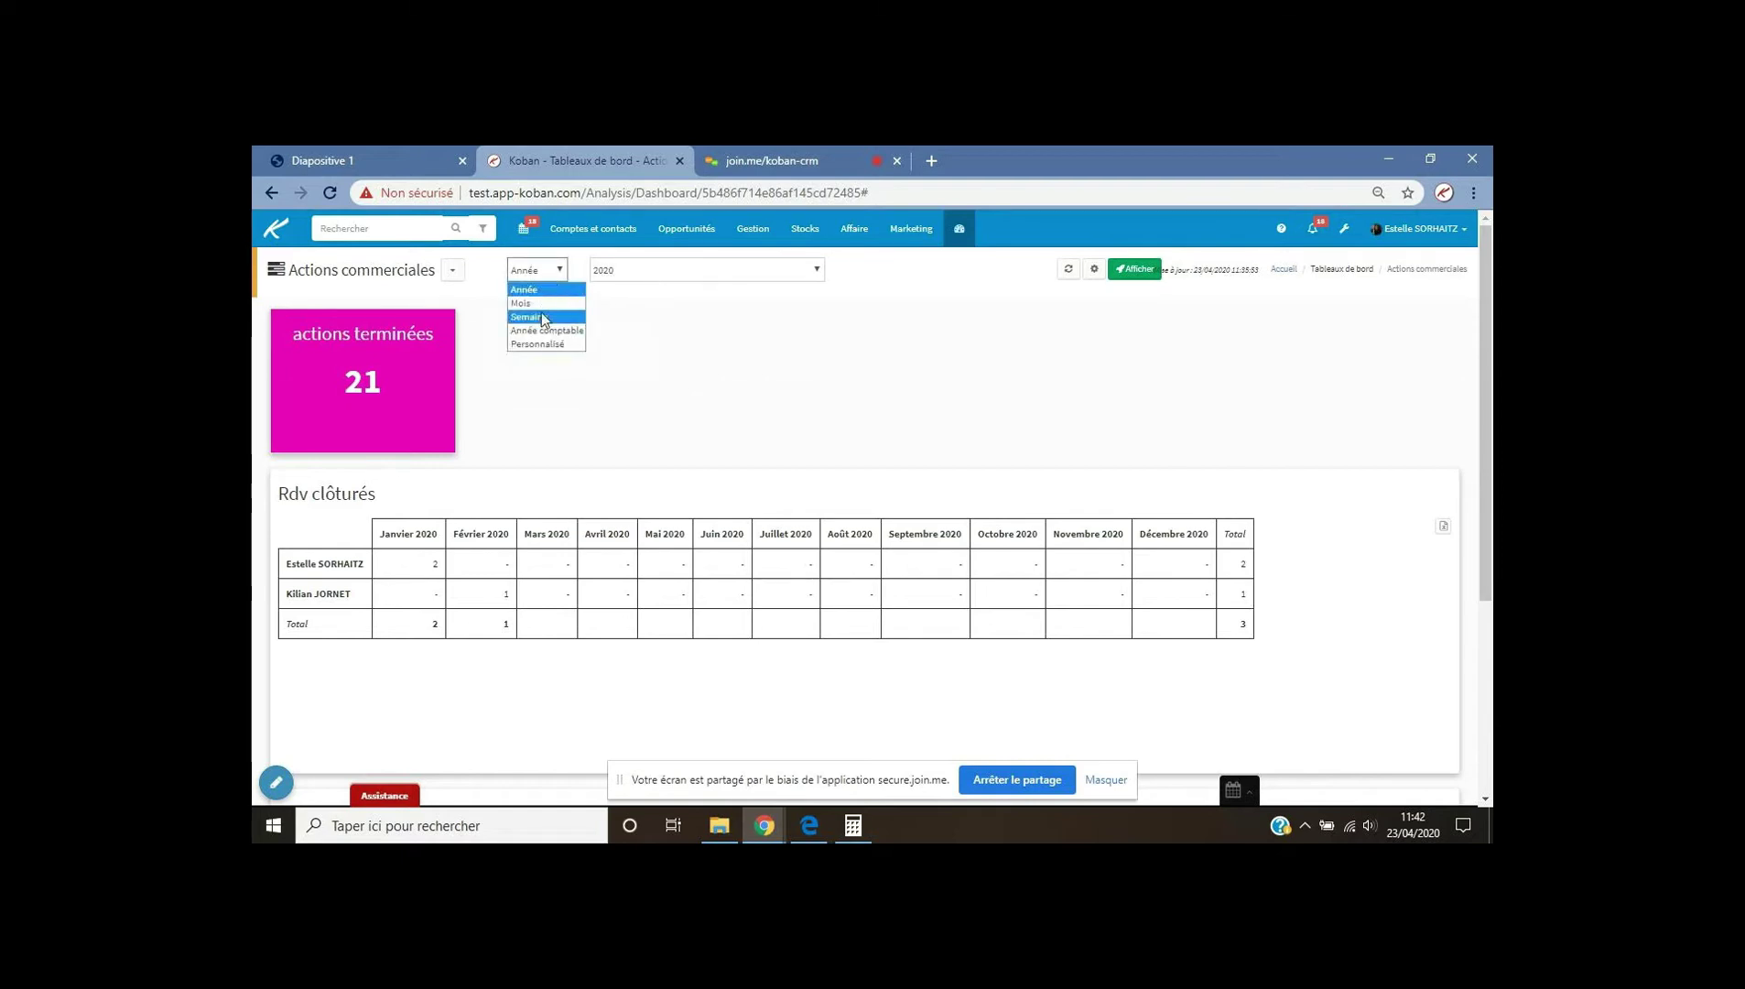
{"action": "left_click", "coordinate": [840, 441]}
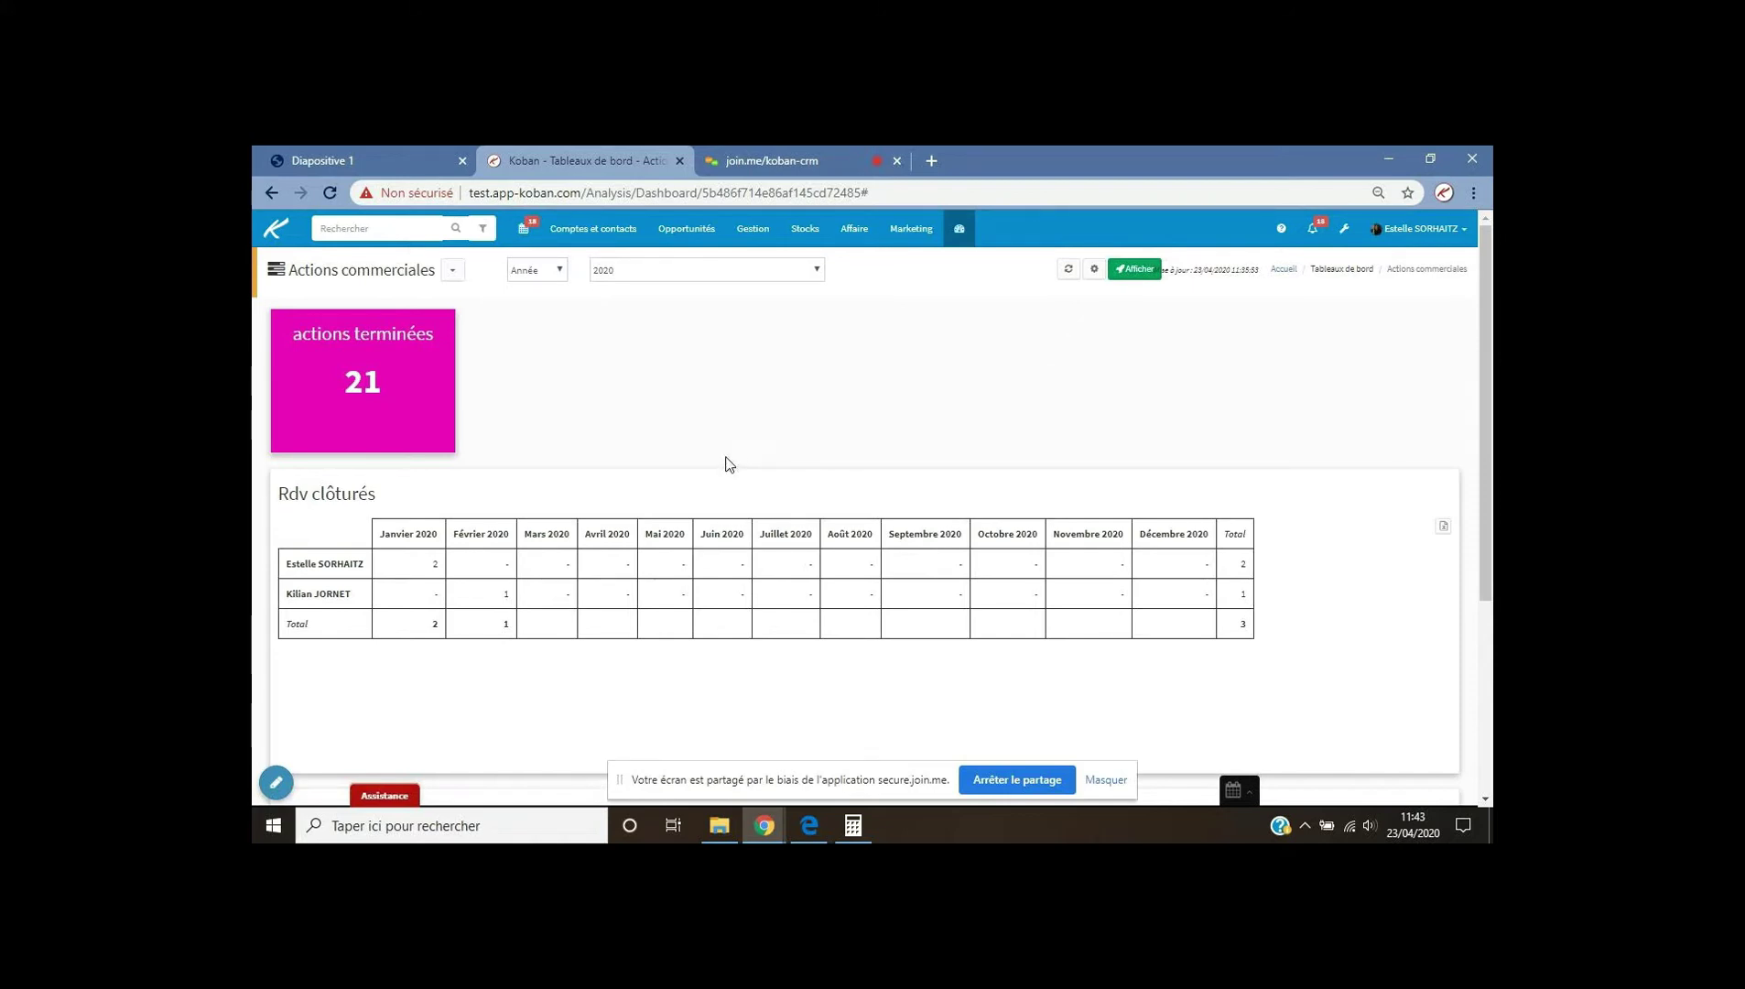
{"action": "left_click", "coordinate": [802, 156]}
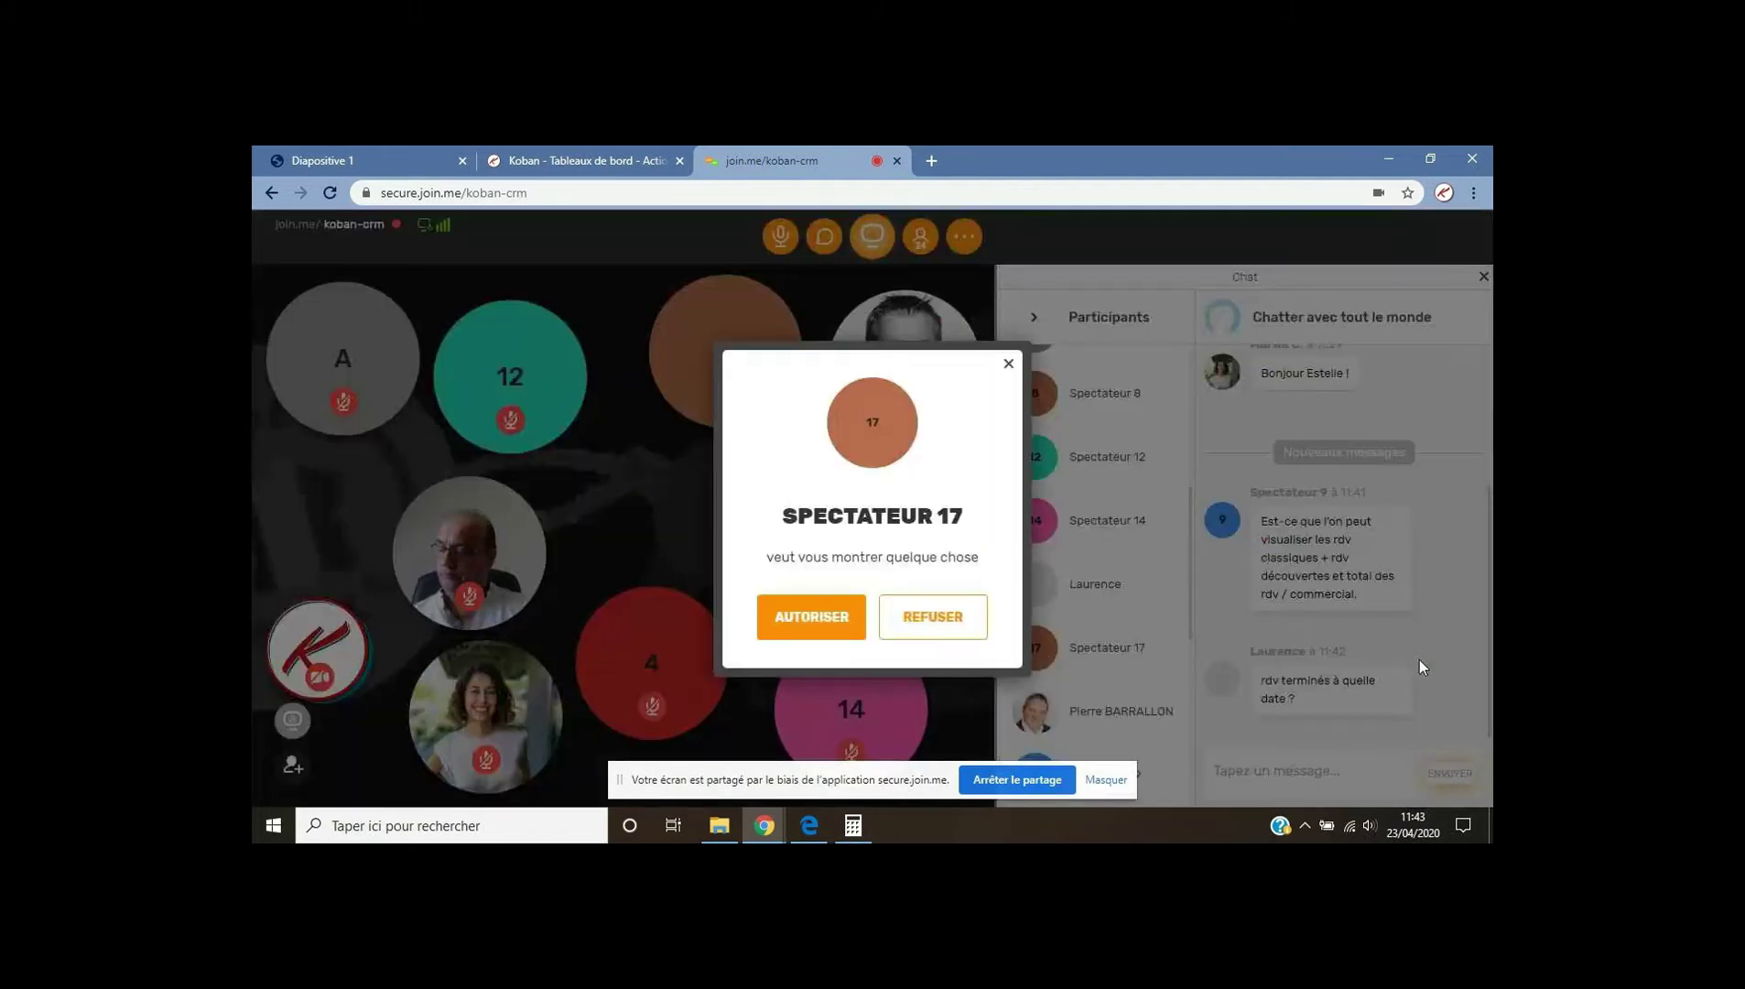
Dismiss the meeting's screen-share request and switch to the Diapositive 1 slides to read the opportunities analysis slide.
{"action": "left_click", "coordinate": [1008, 364]}
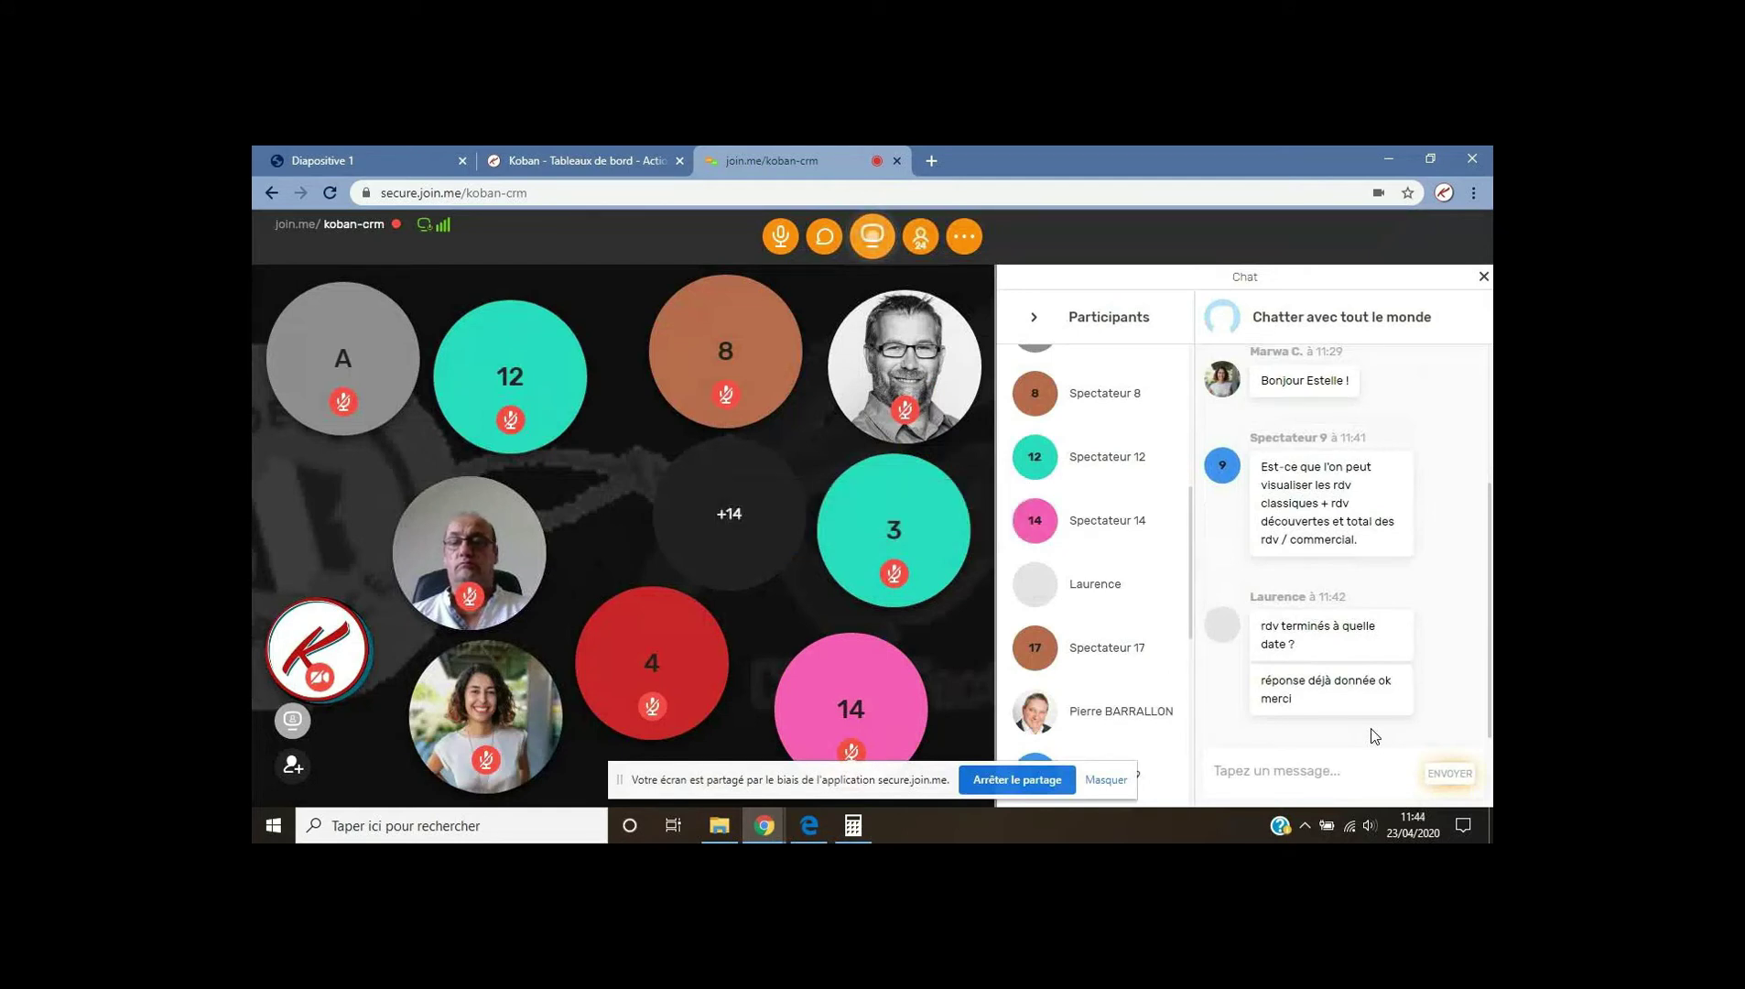
{"action": "left_click", "coordinate": [348, 160]}
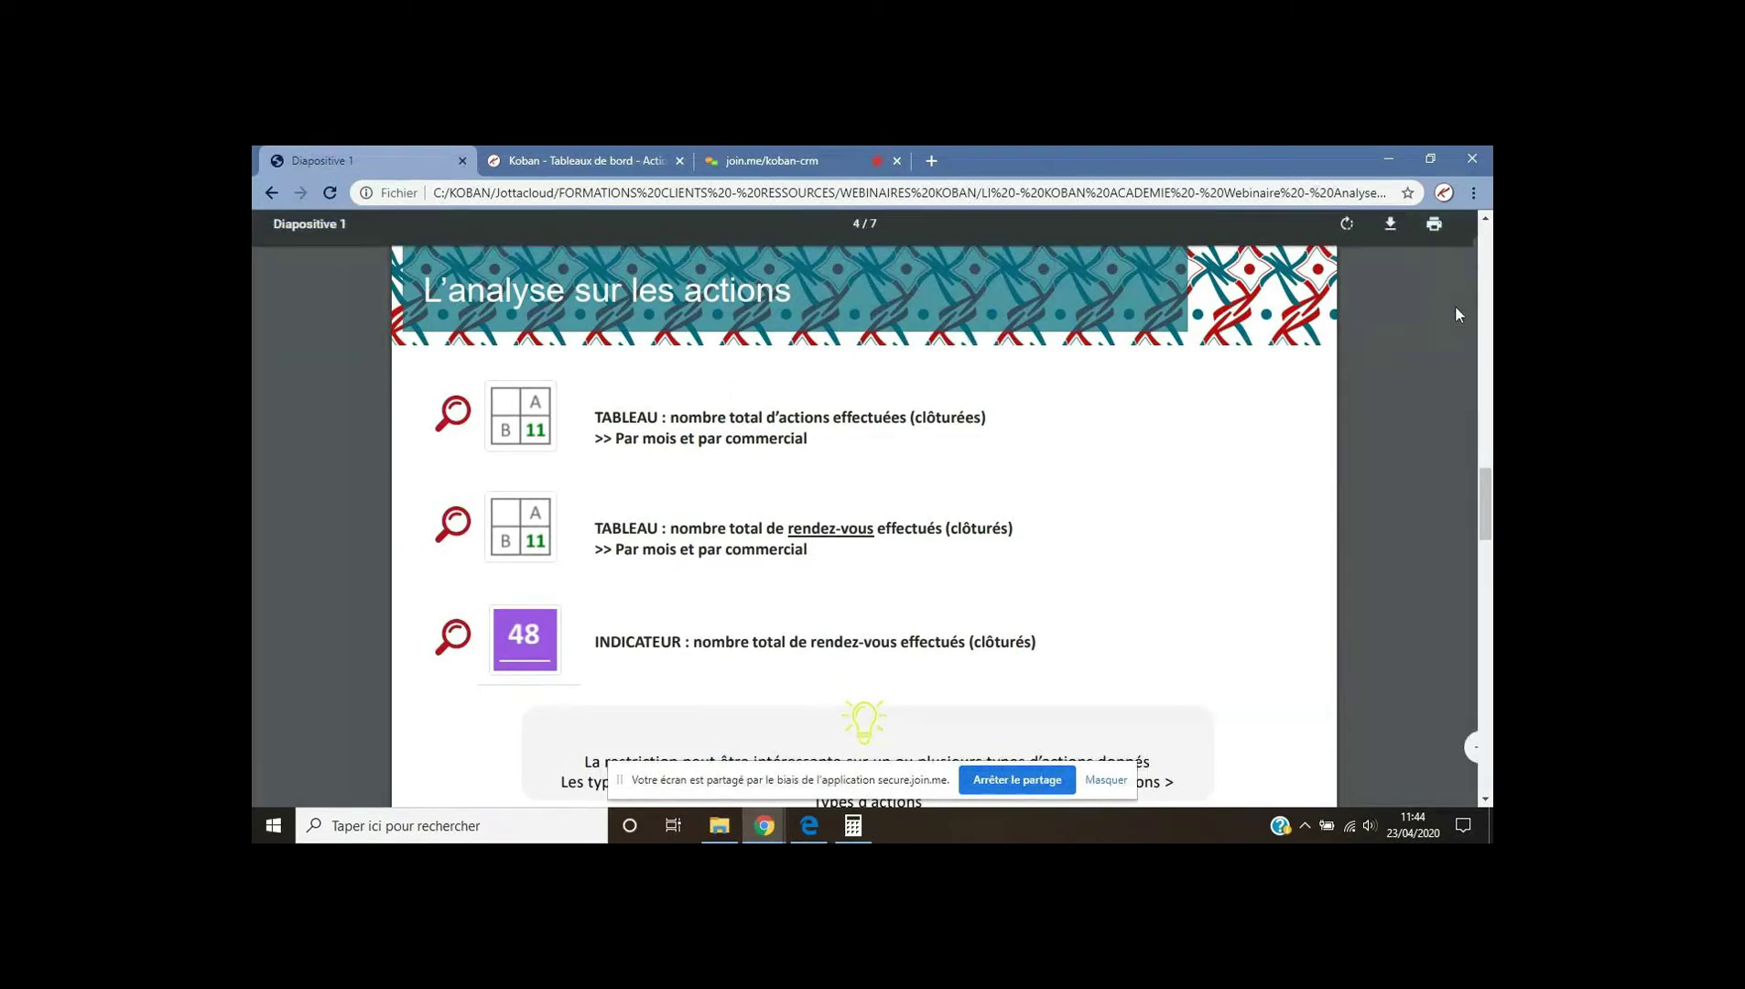
{"action": "left_click_drag", "start_coordinate": [1486, 499], "coordinate": [1479, 574]}
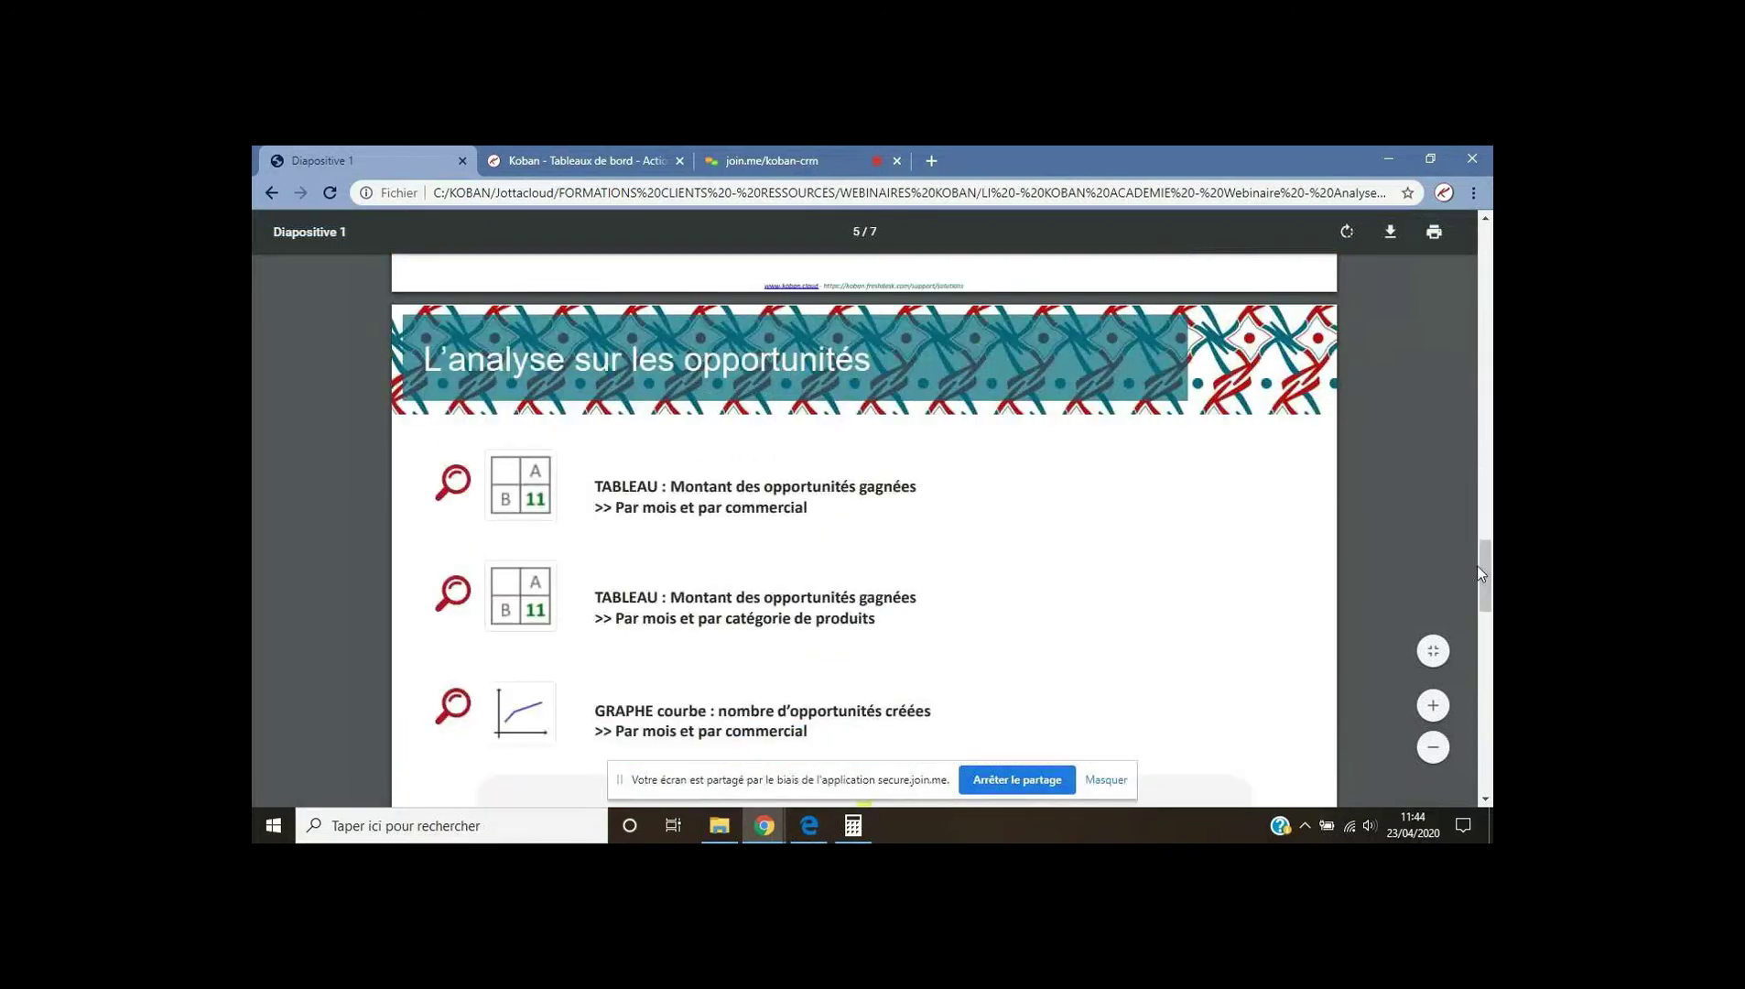
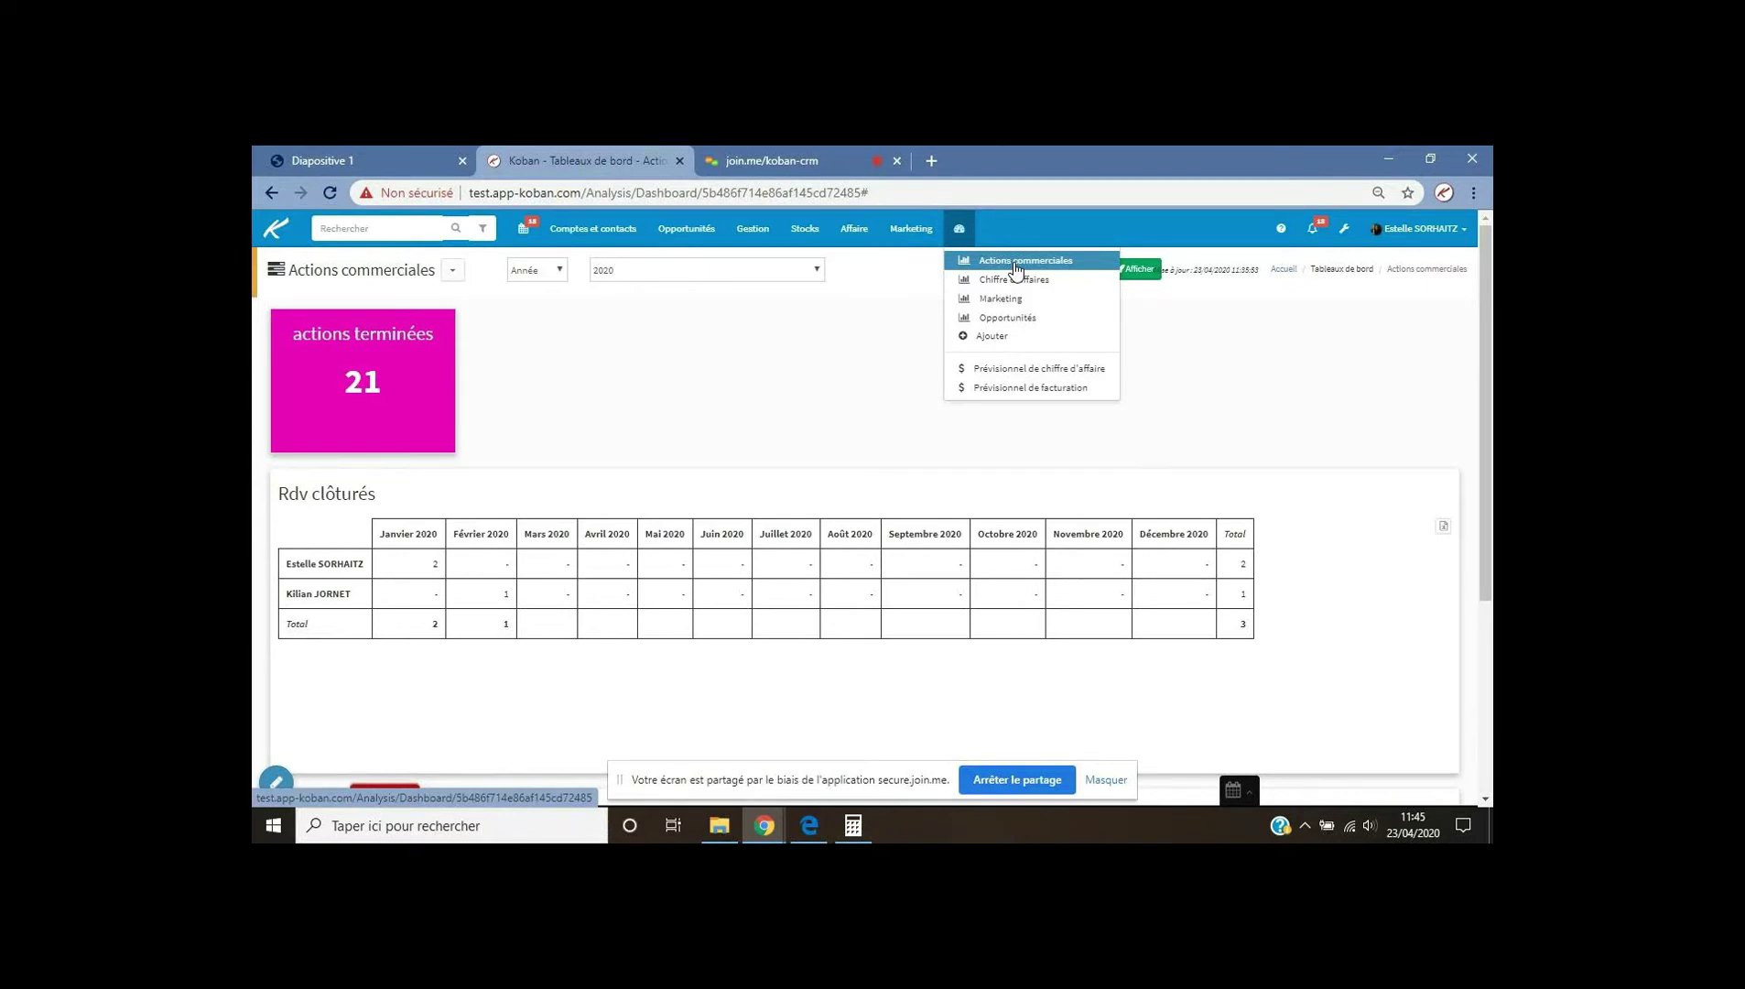
Open Koban's Opportunités dashboard and add a Tableau croisé widget to it.
{"action": "left_click", "coordinate": [1020, 321]}
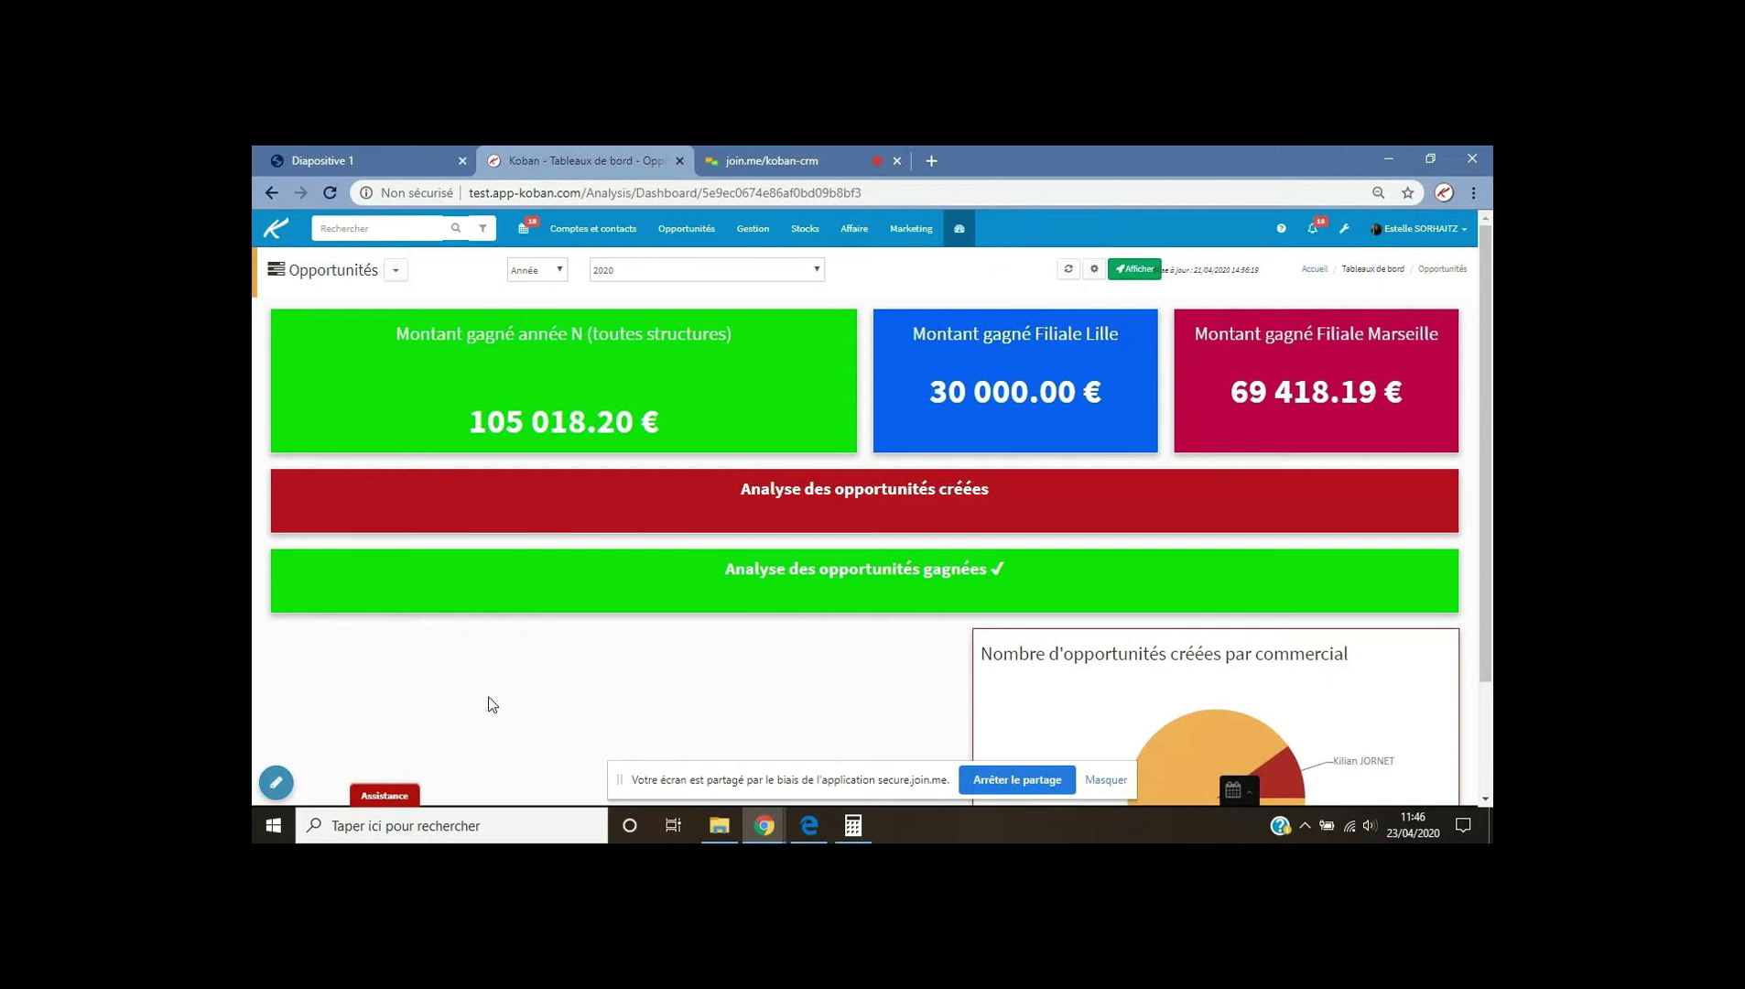
{"action": "left_click", "coordinate": [280, 782]}
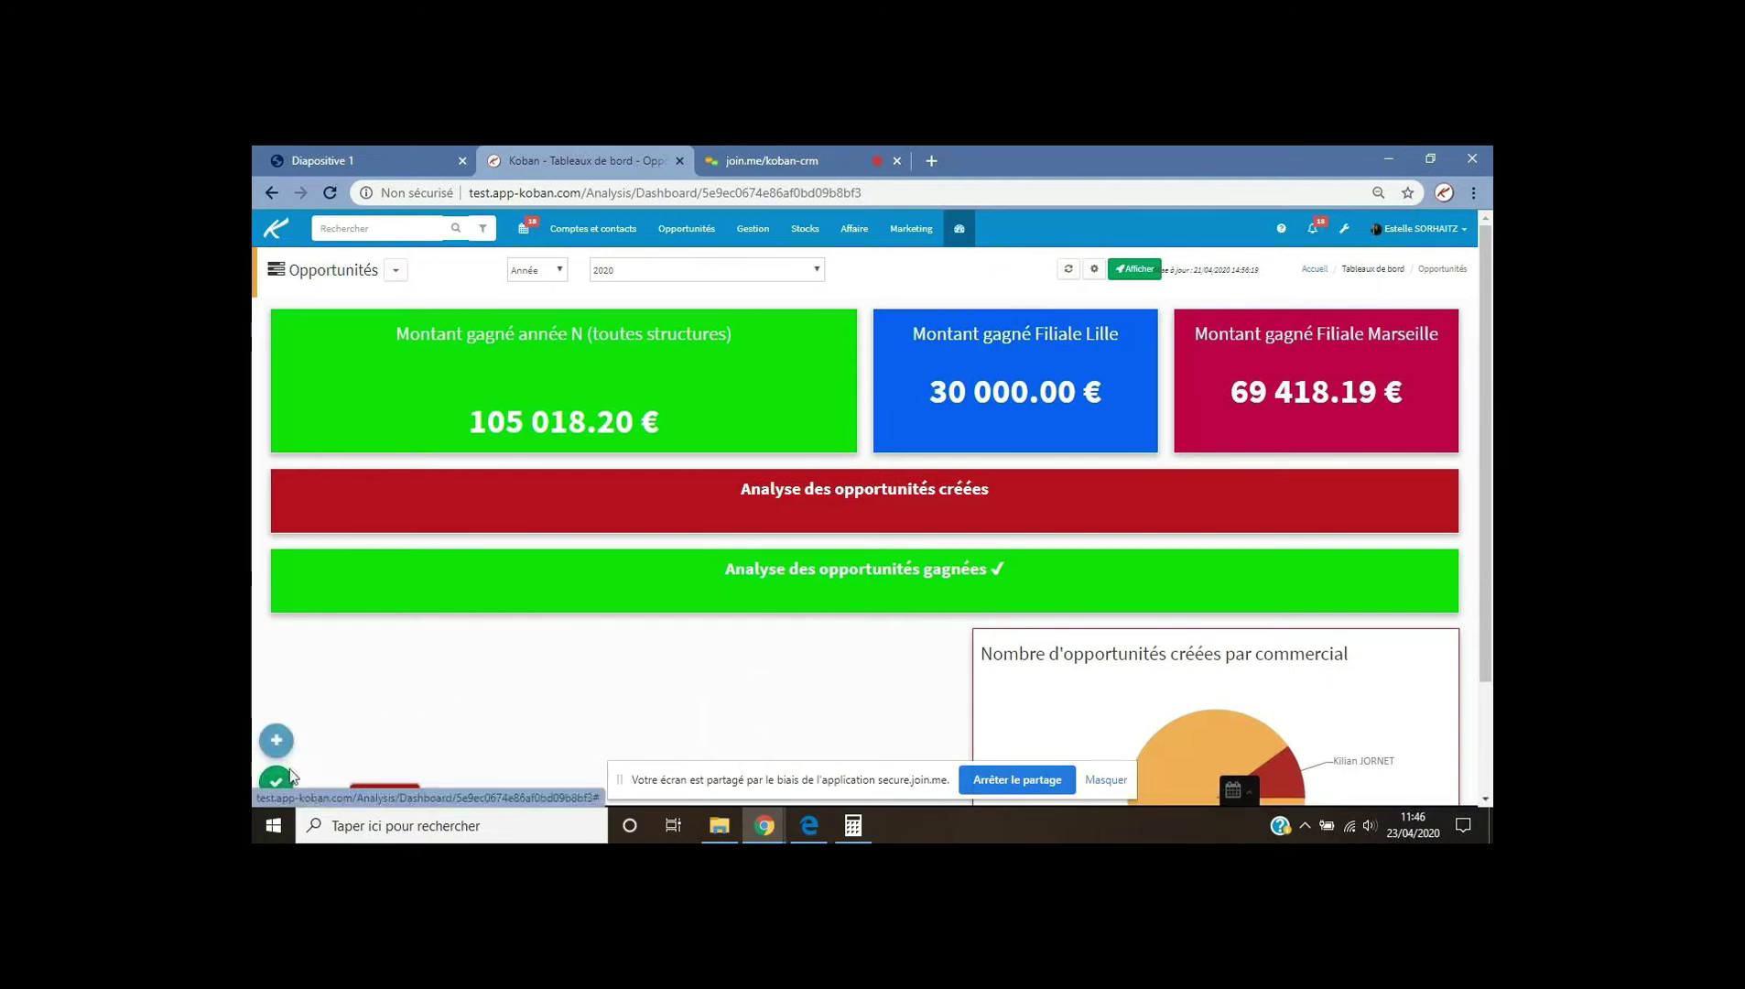
{"action": "left_click", "coordinate": [275, 739]}
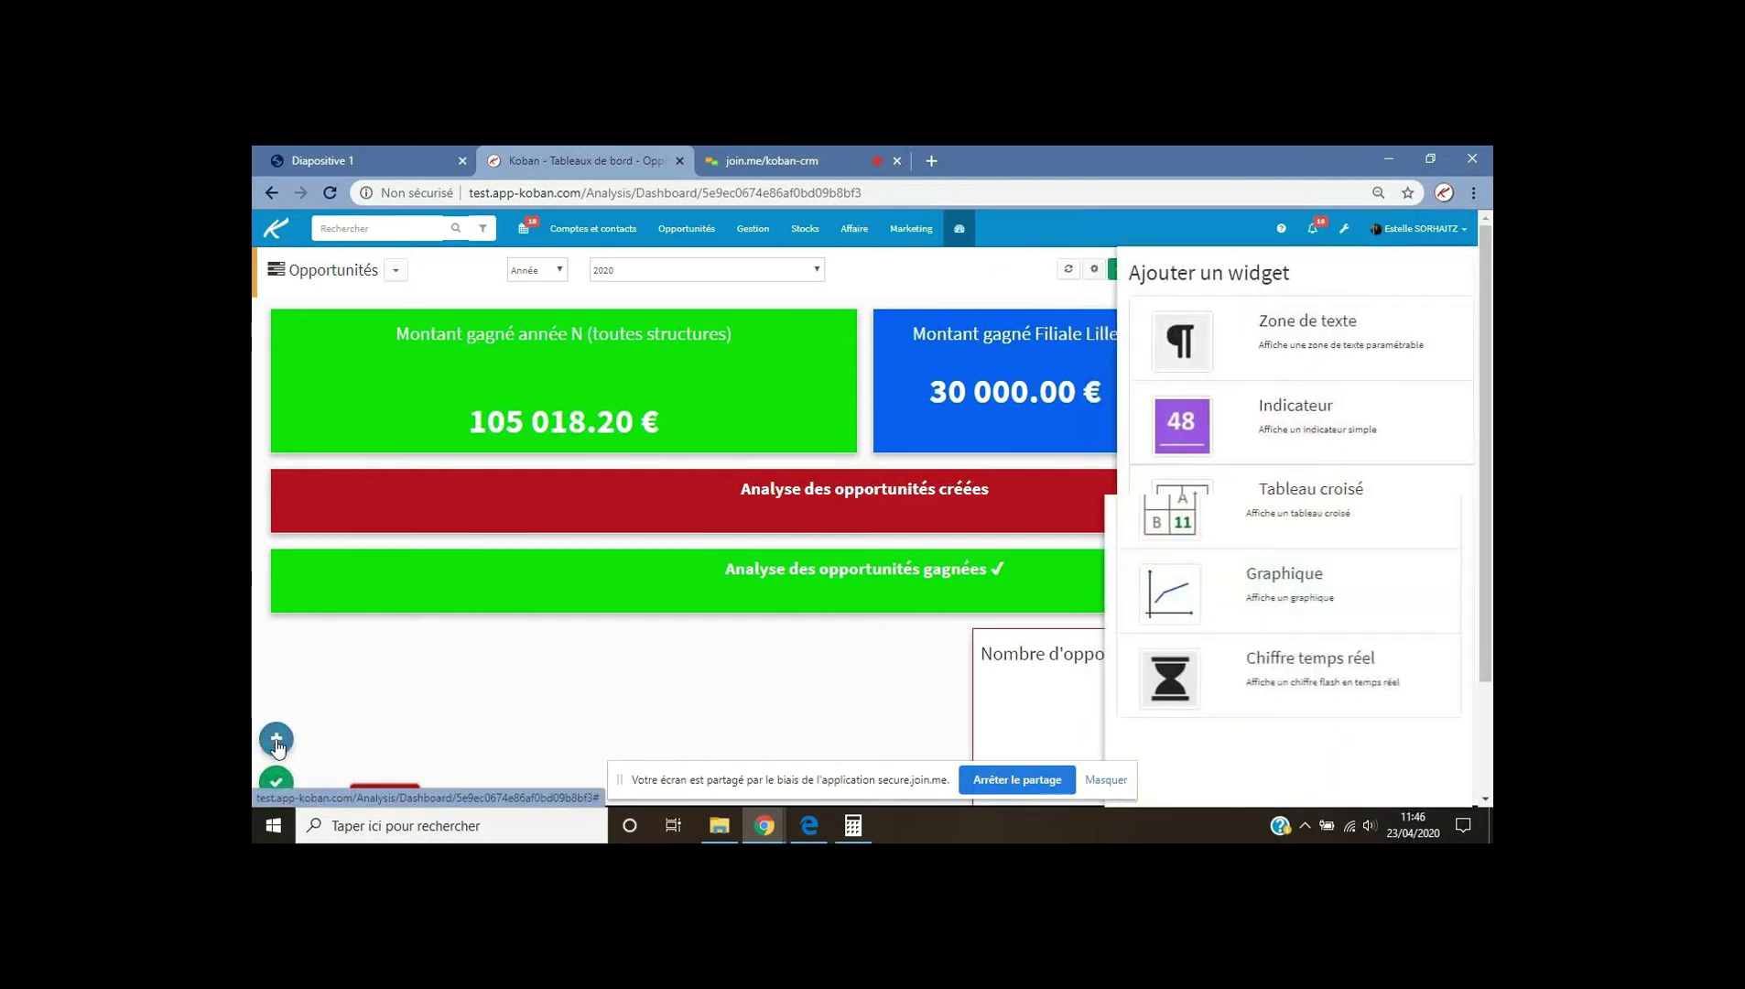
{"action": "left_click", "coordinate": [1345, 514]}
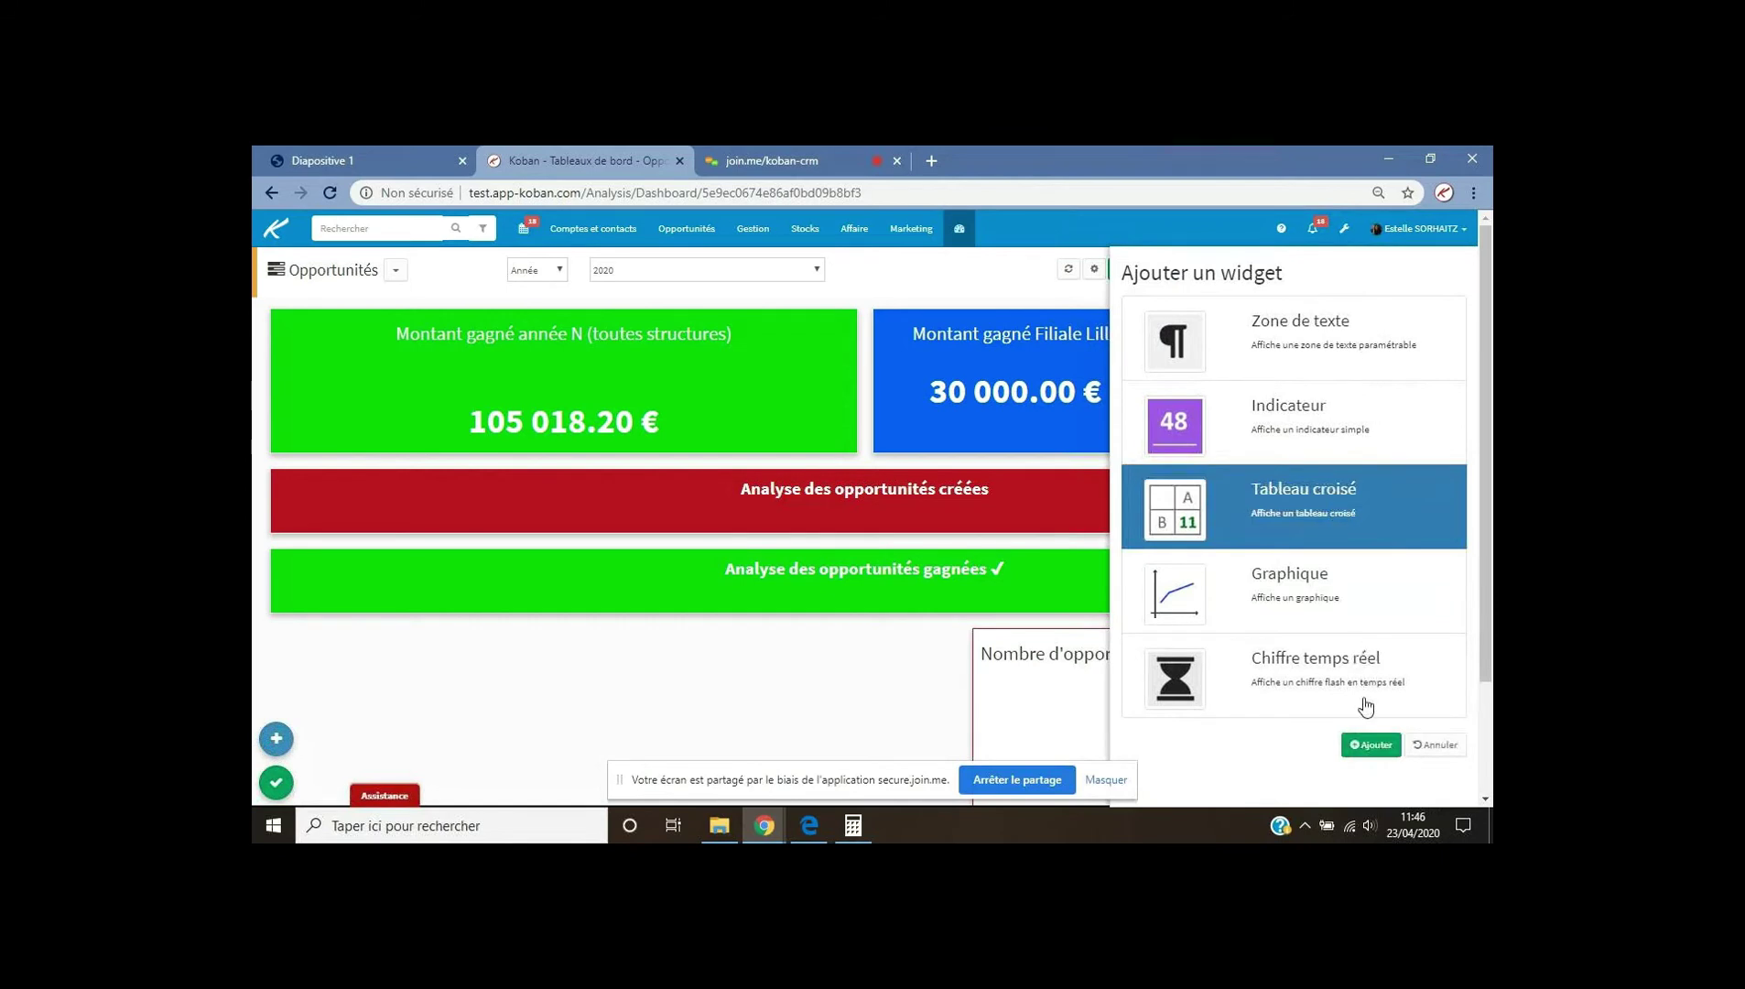
{"action": "left_click", "coordinate": [1372, 746]}
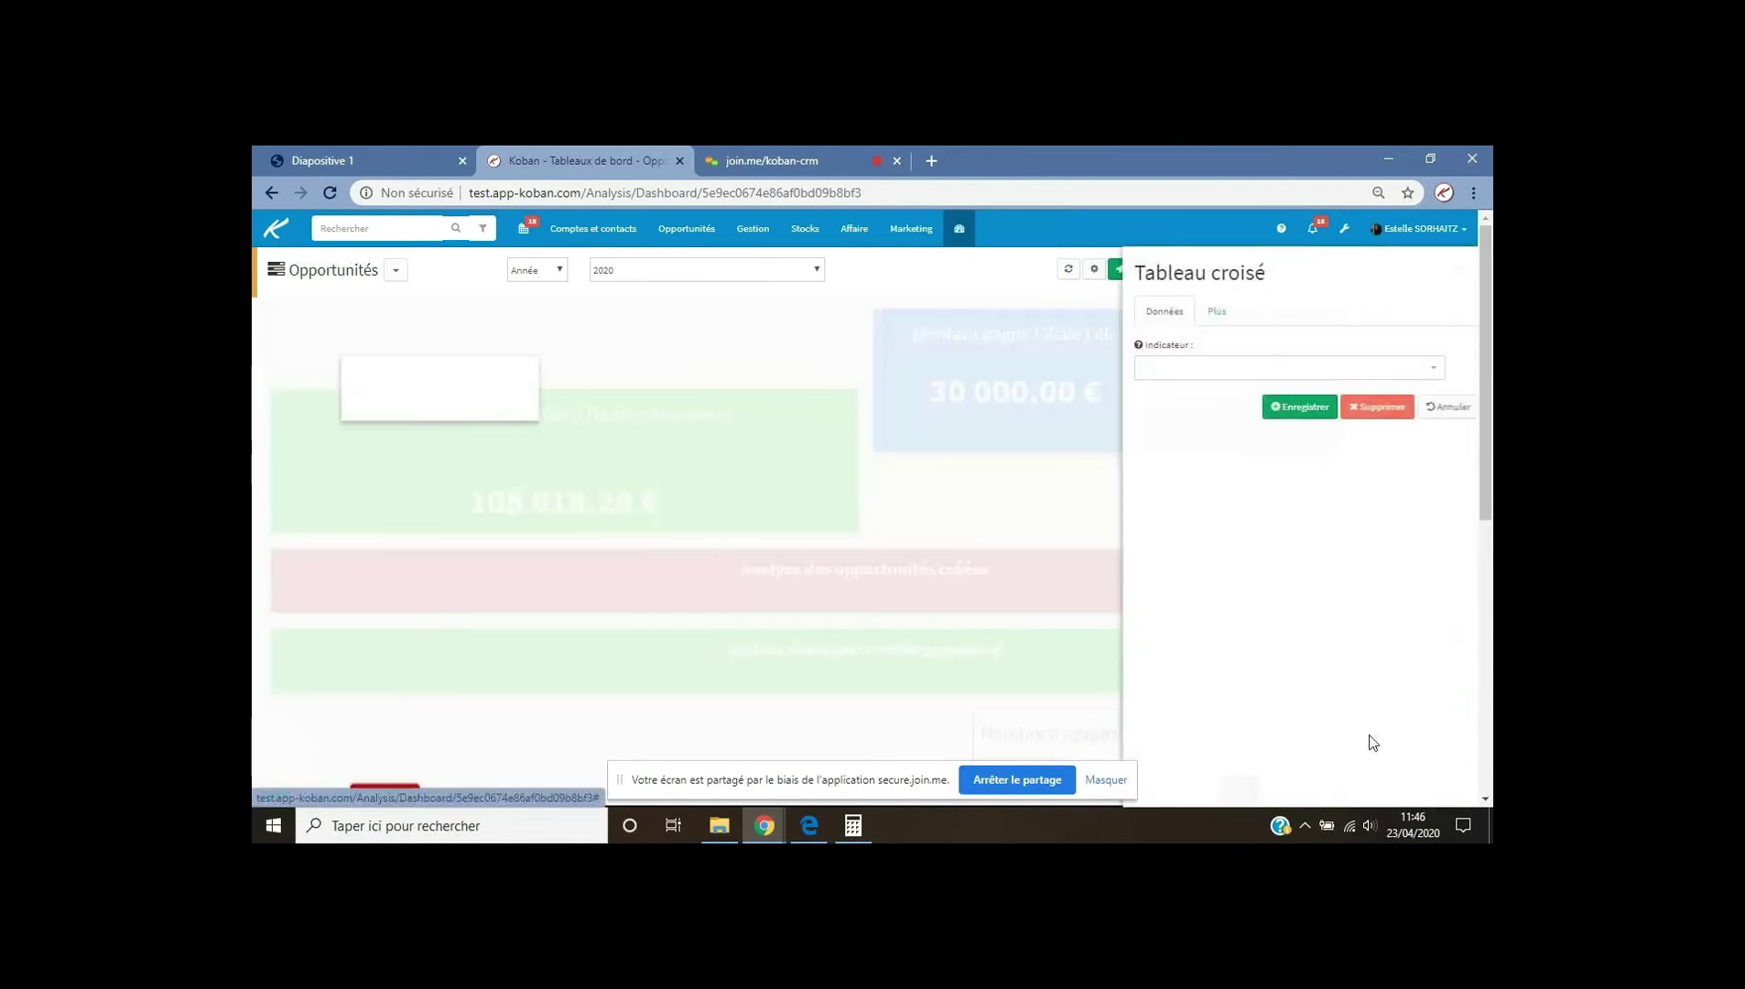
Set the crosstab's indicator to Montant des opportunités gagnées, with Mois as the column and Affecté à as the row.
{"action": "left_click", "coordinate": [1353, 369]}
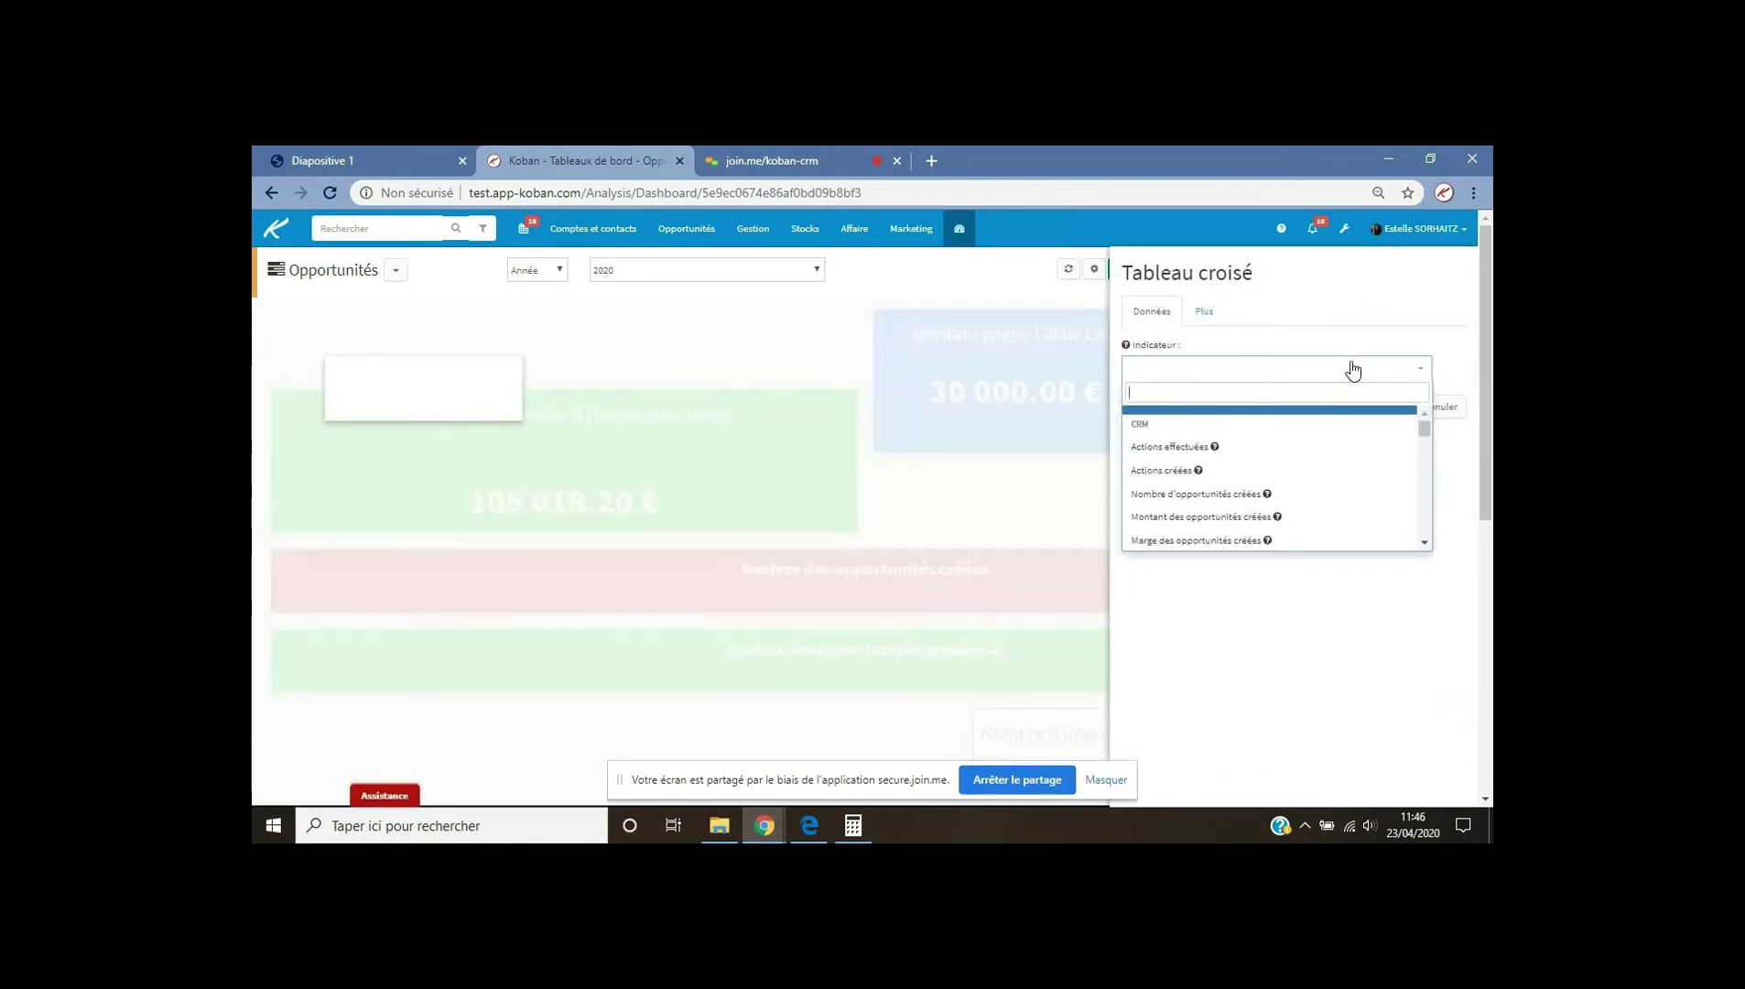
{"action": "left_click", "coordinate": [1425, 543]}
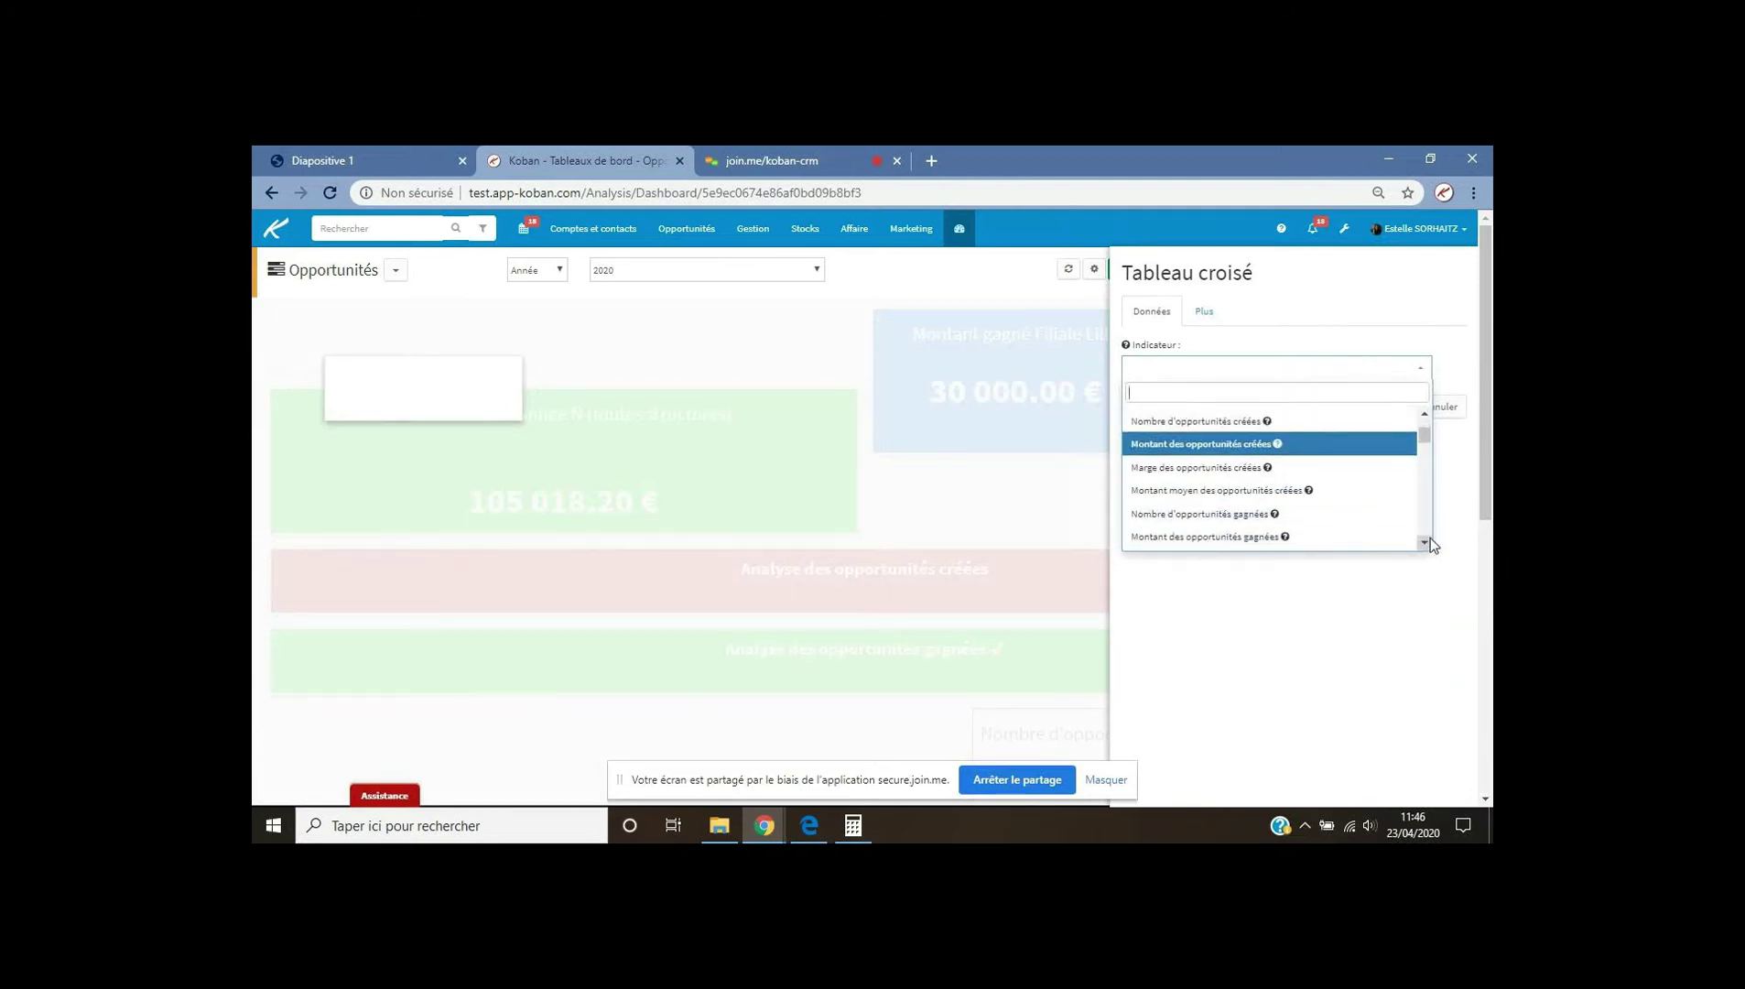
{"action": "left_click", "coordinate": [1427, 543]}
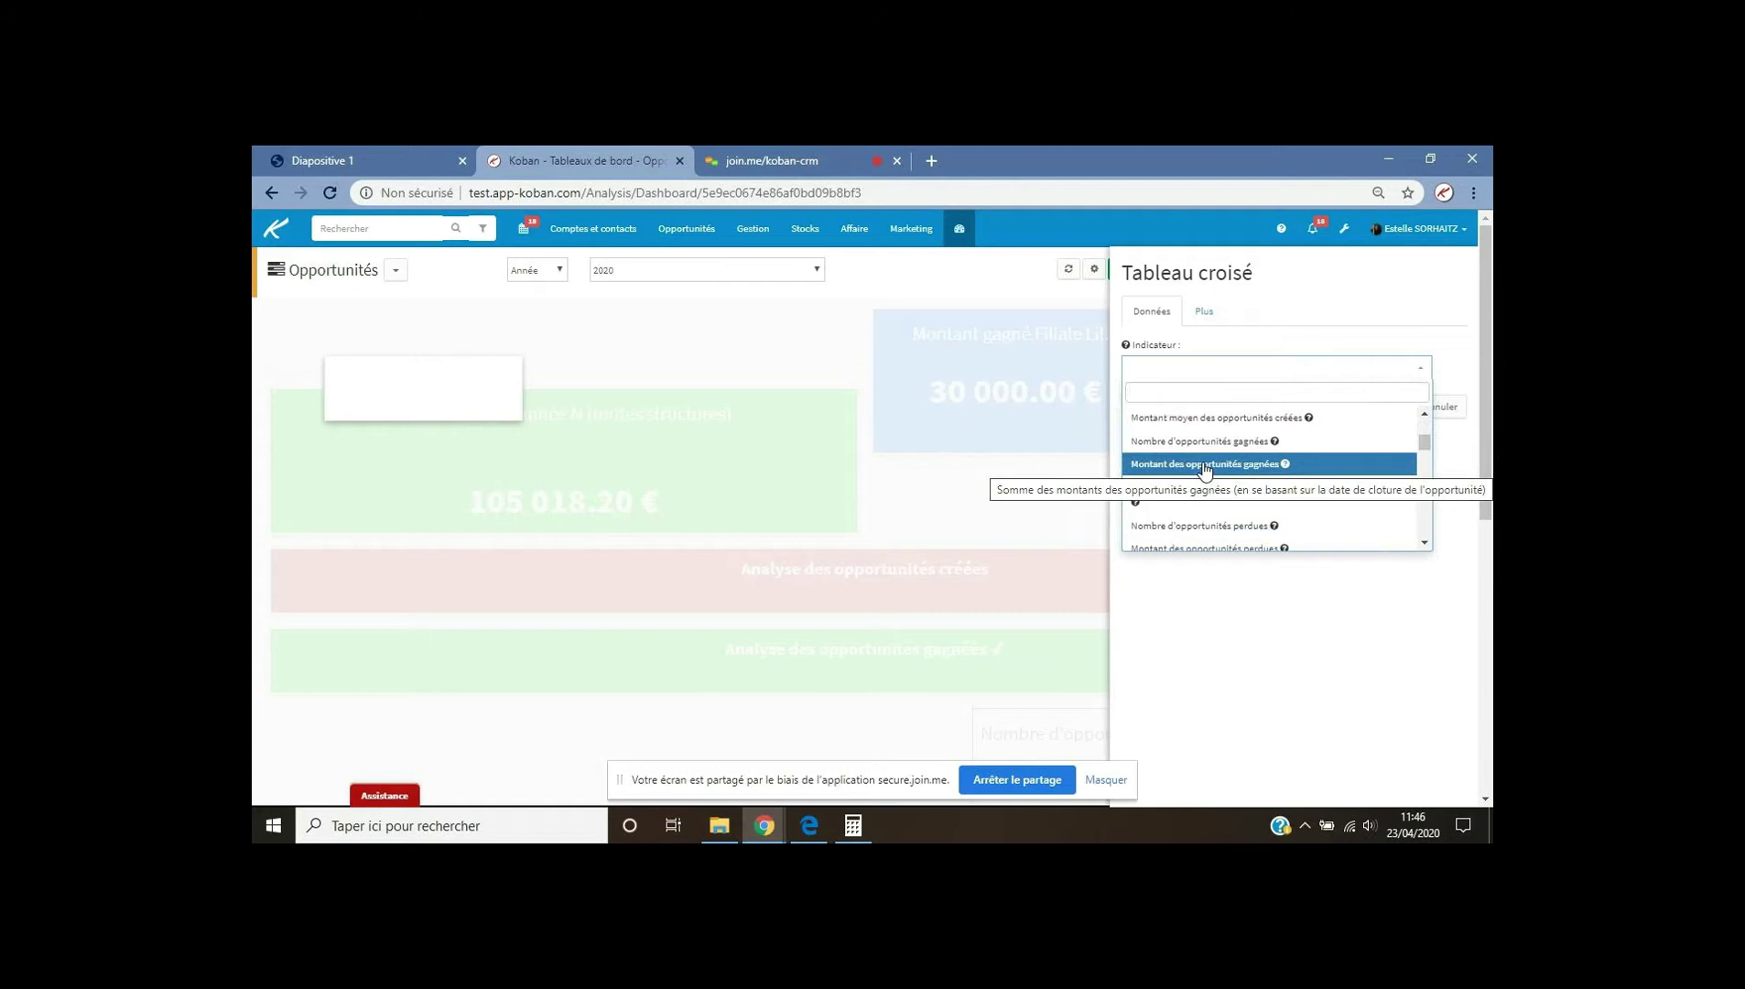
{"action": "left_click", "coordinate": [1205, 465]}
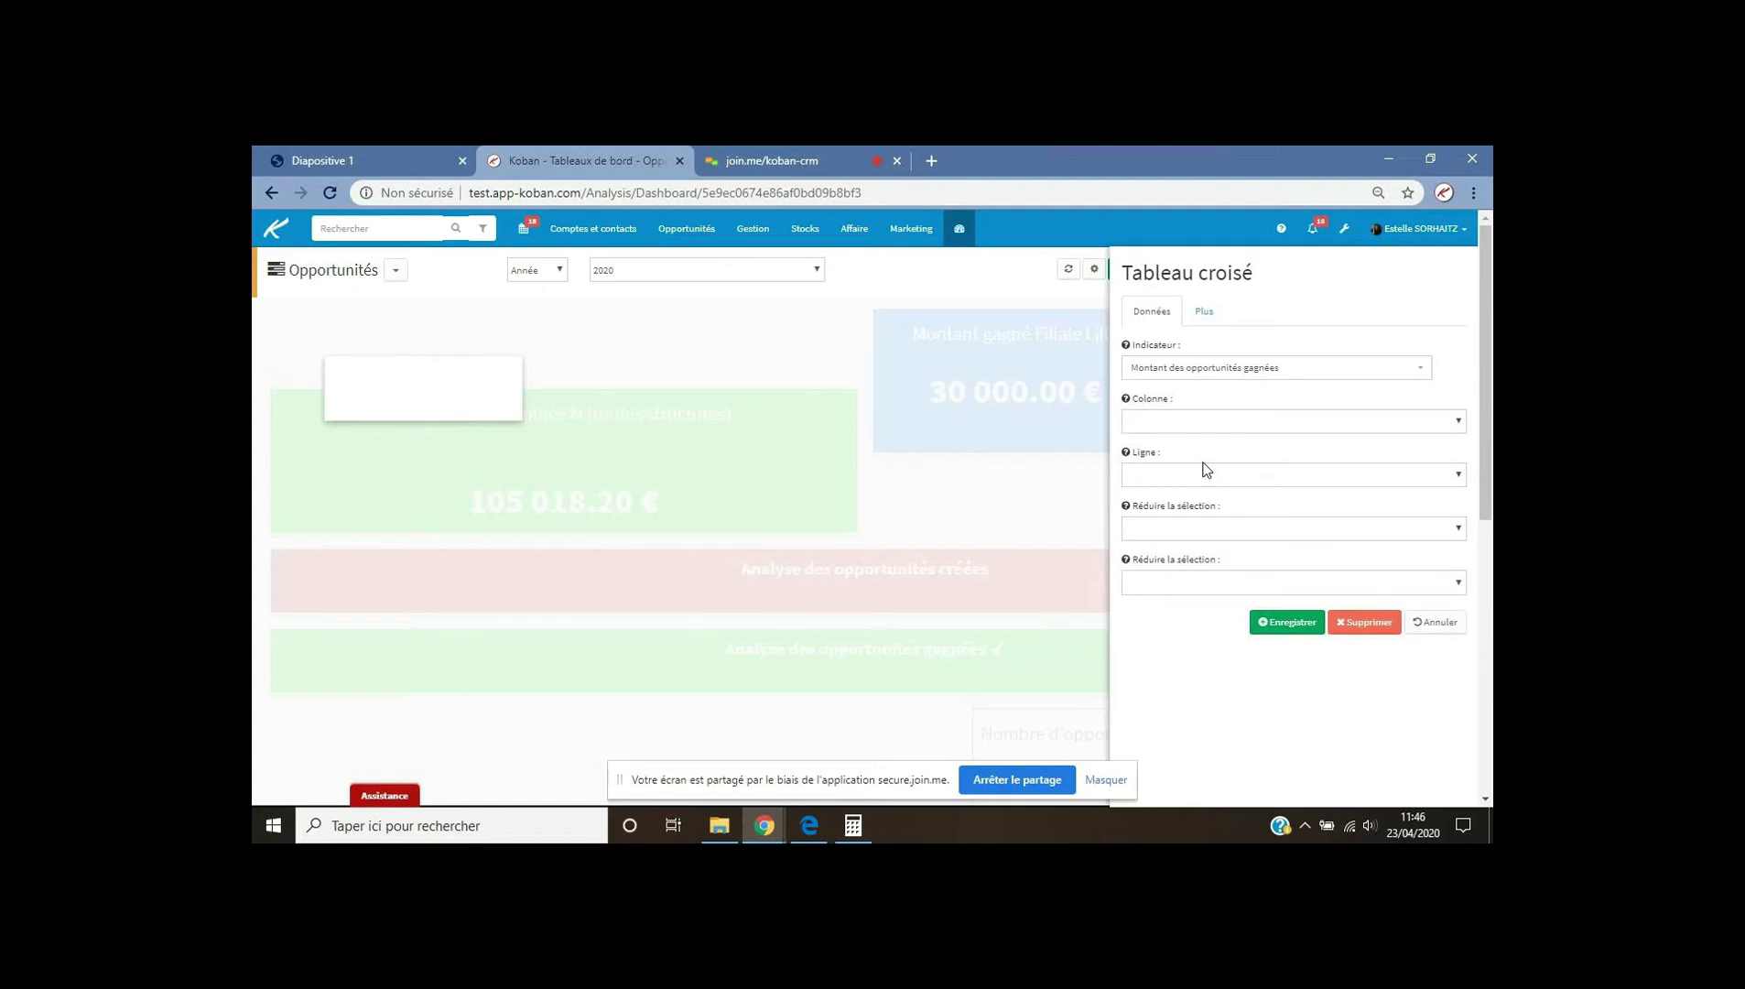
{"action": "left_click", "coordinate": [1186, 423]}
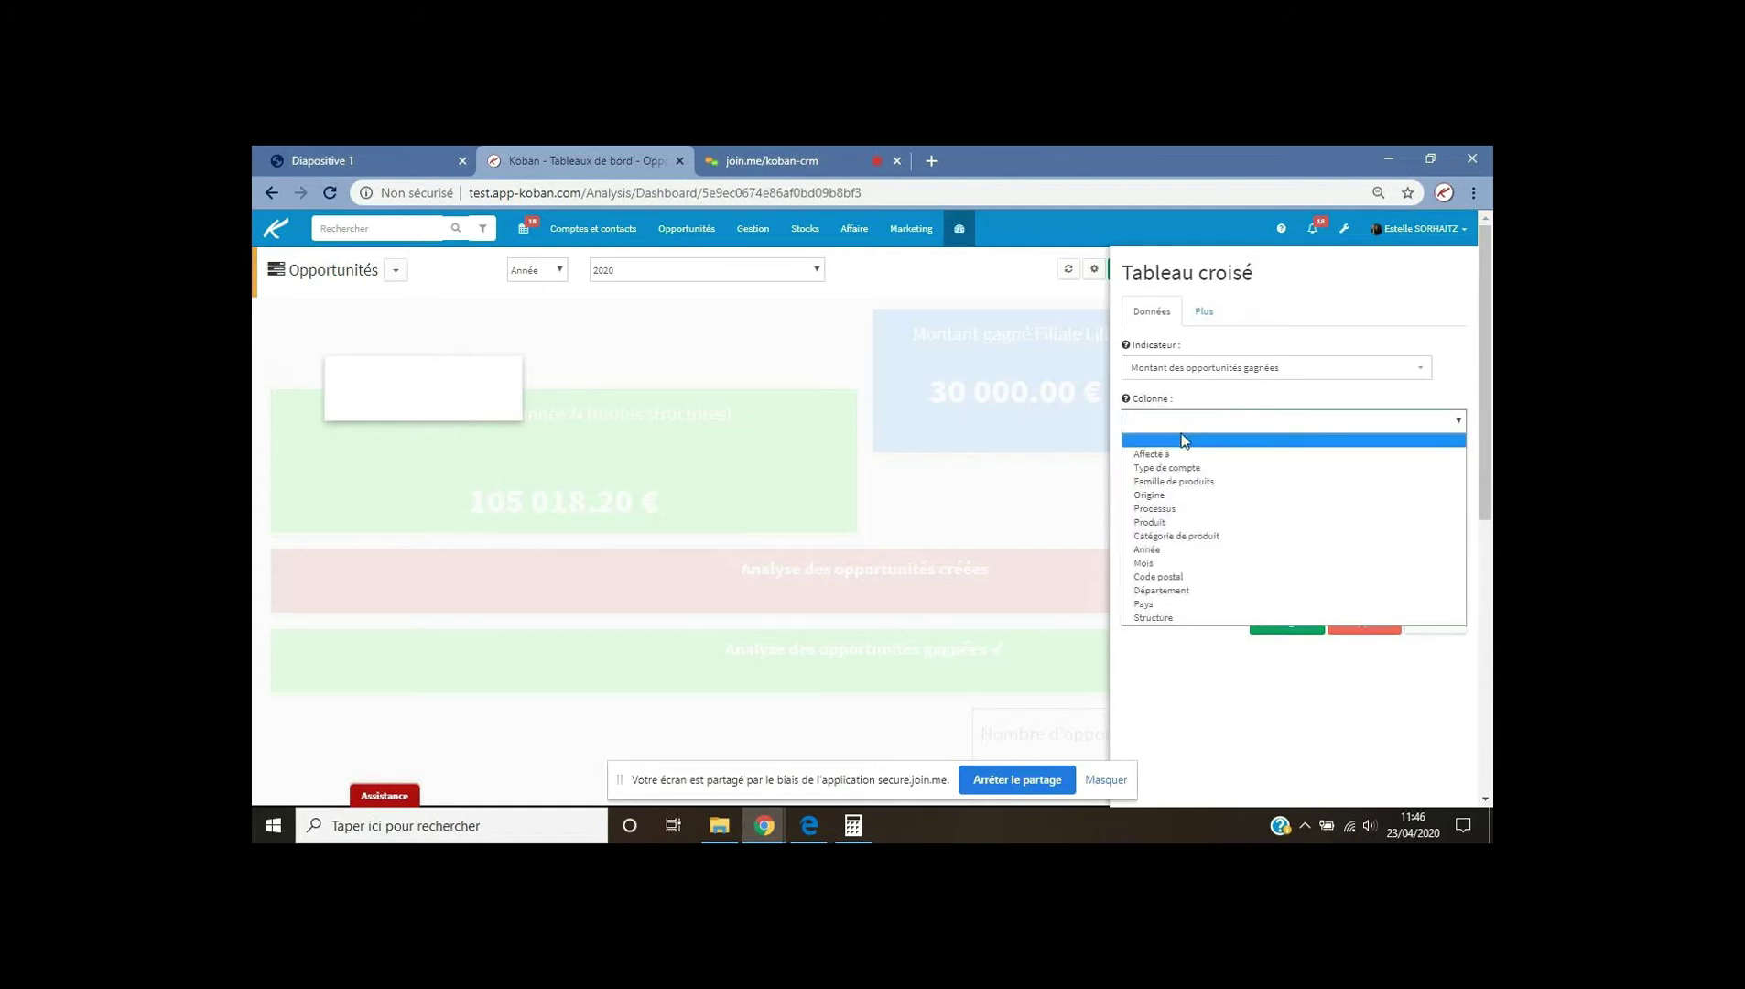
{"action": "left_click", "coordinate": [1182, 563]}
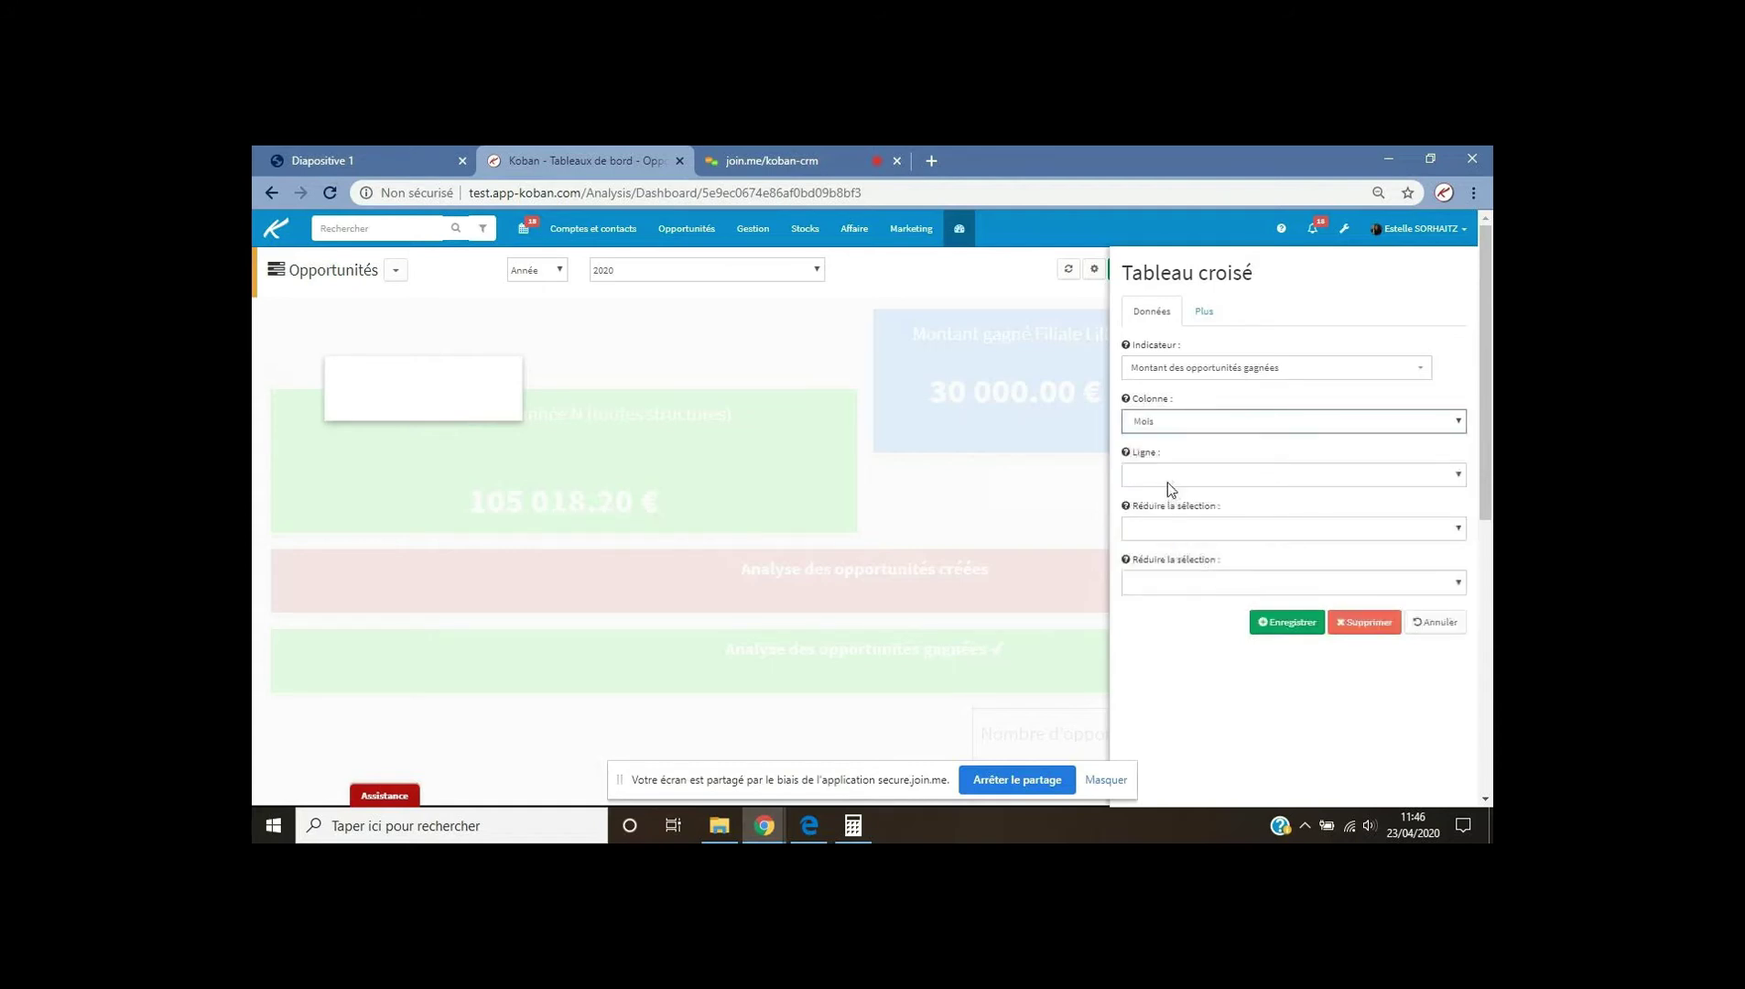
{"action": "left_click", "coordinate": [1168, 483]}
{"action": "left_click", "coordinate": [1163, 504]}
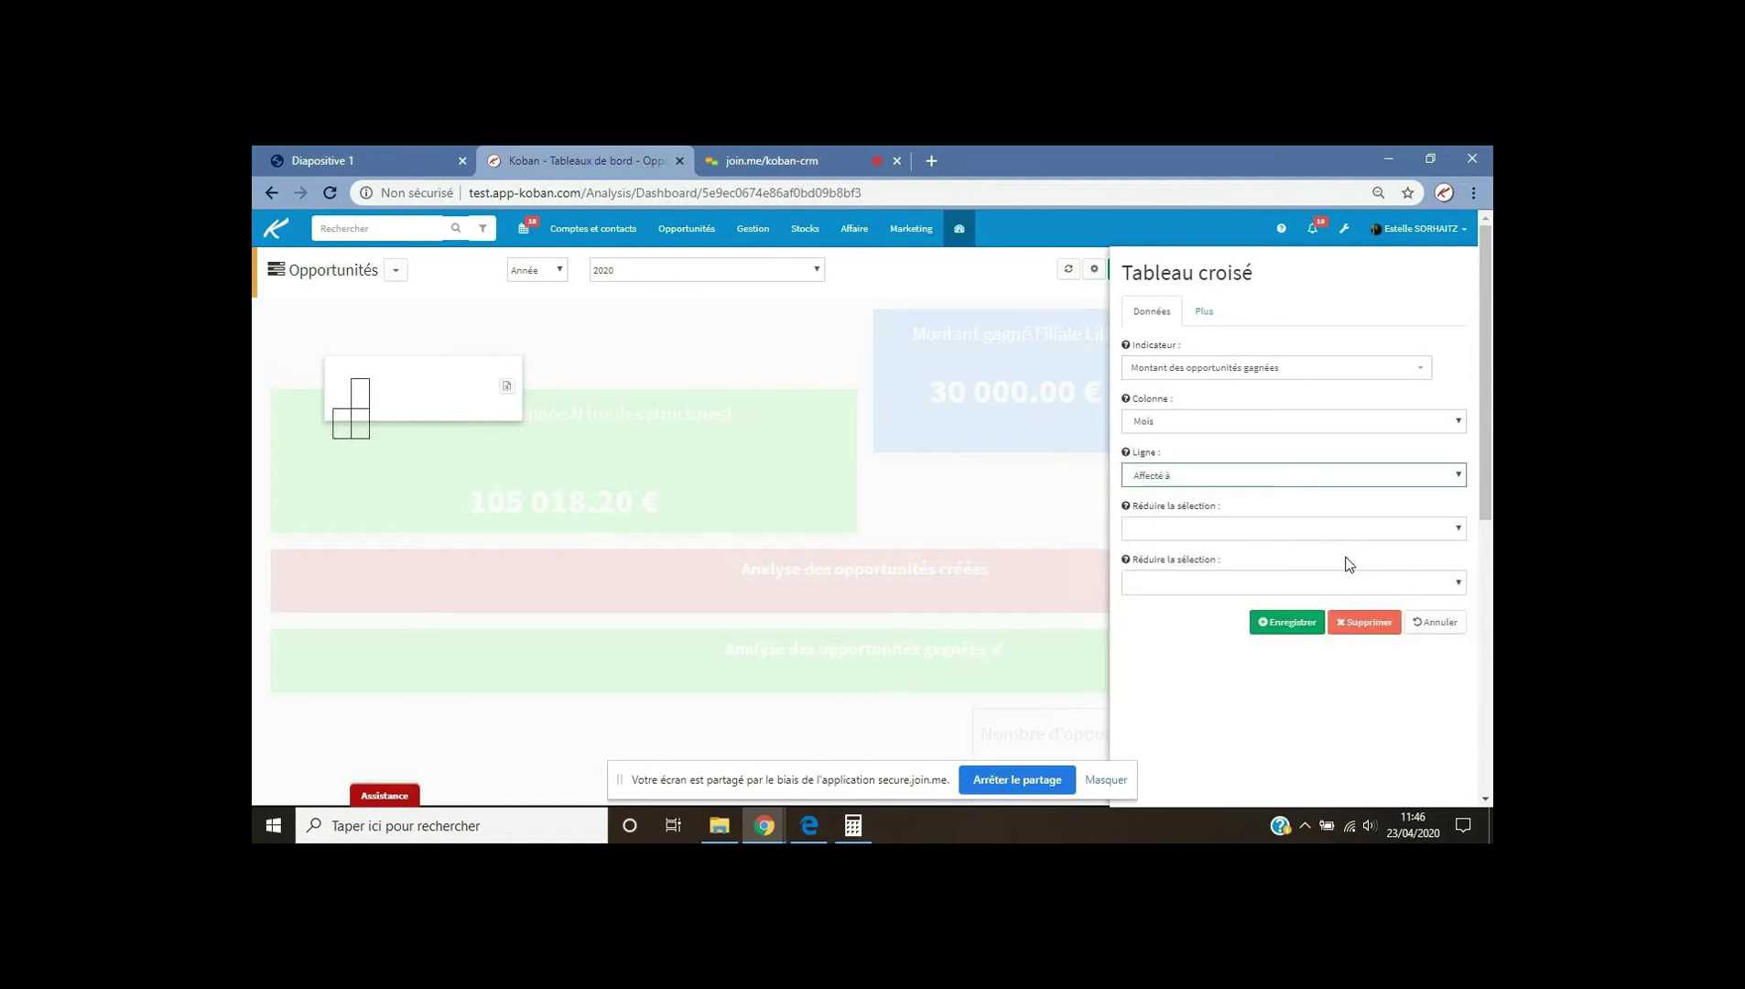
Label the crosstab "Montant gagné par commercial" and save the widget.
{"action": "left_click", "coordinate": [1203, 312]}
{"action": "left_click", "coordinate": [1152, 368]}
{"action": "type", "text": "Montant gag"}
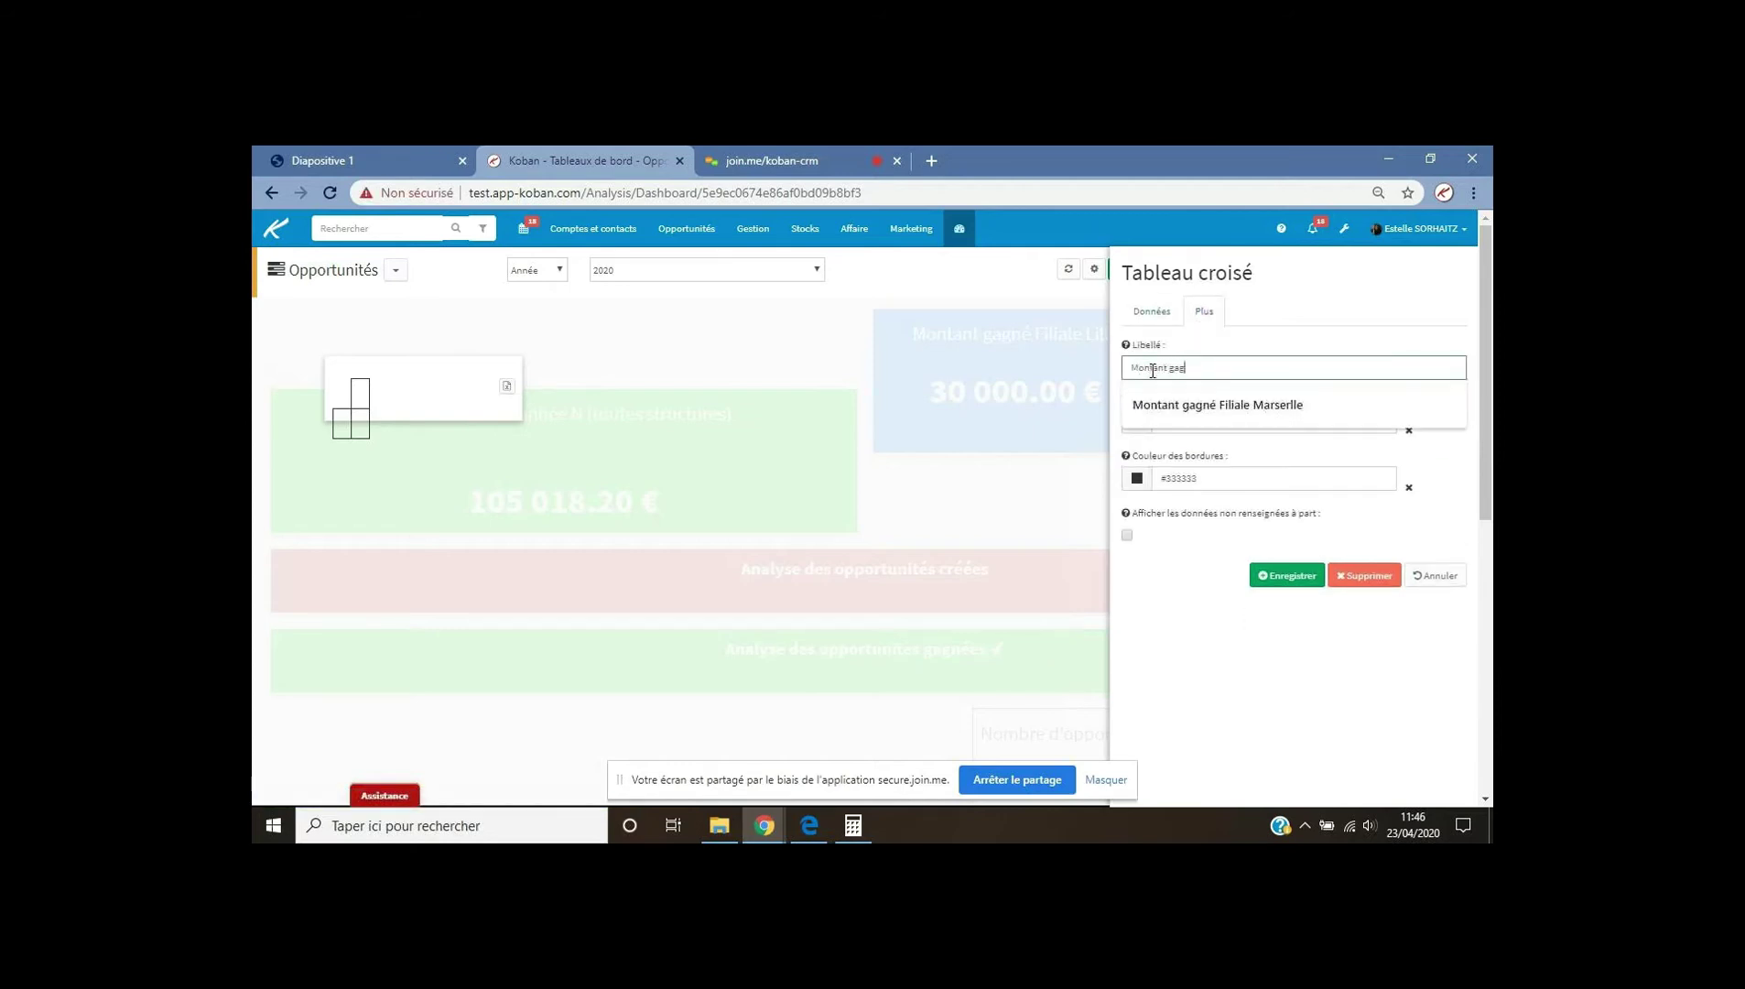
{"action": "type", "text": "né par commercial"}
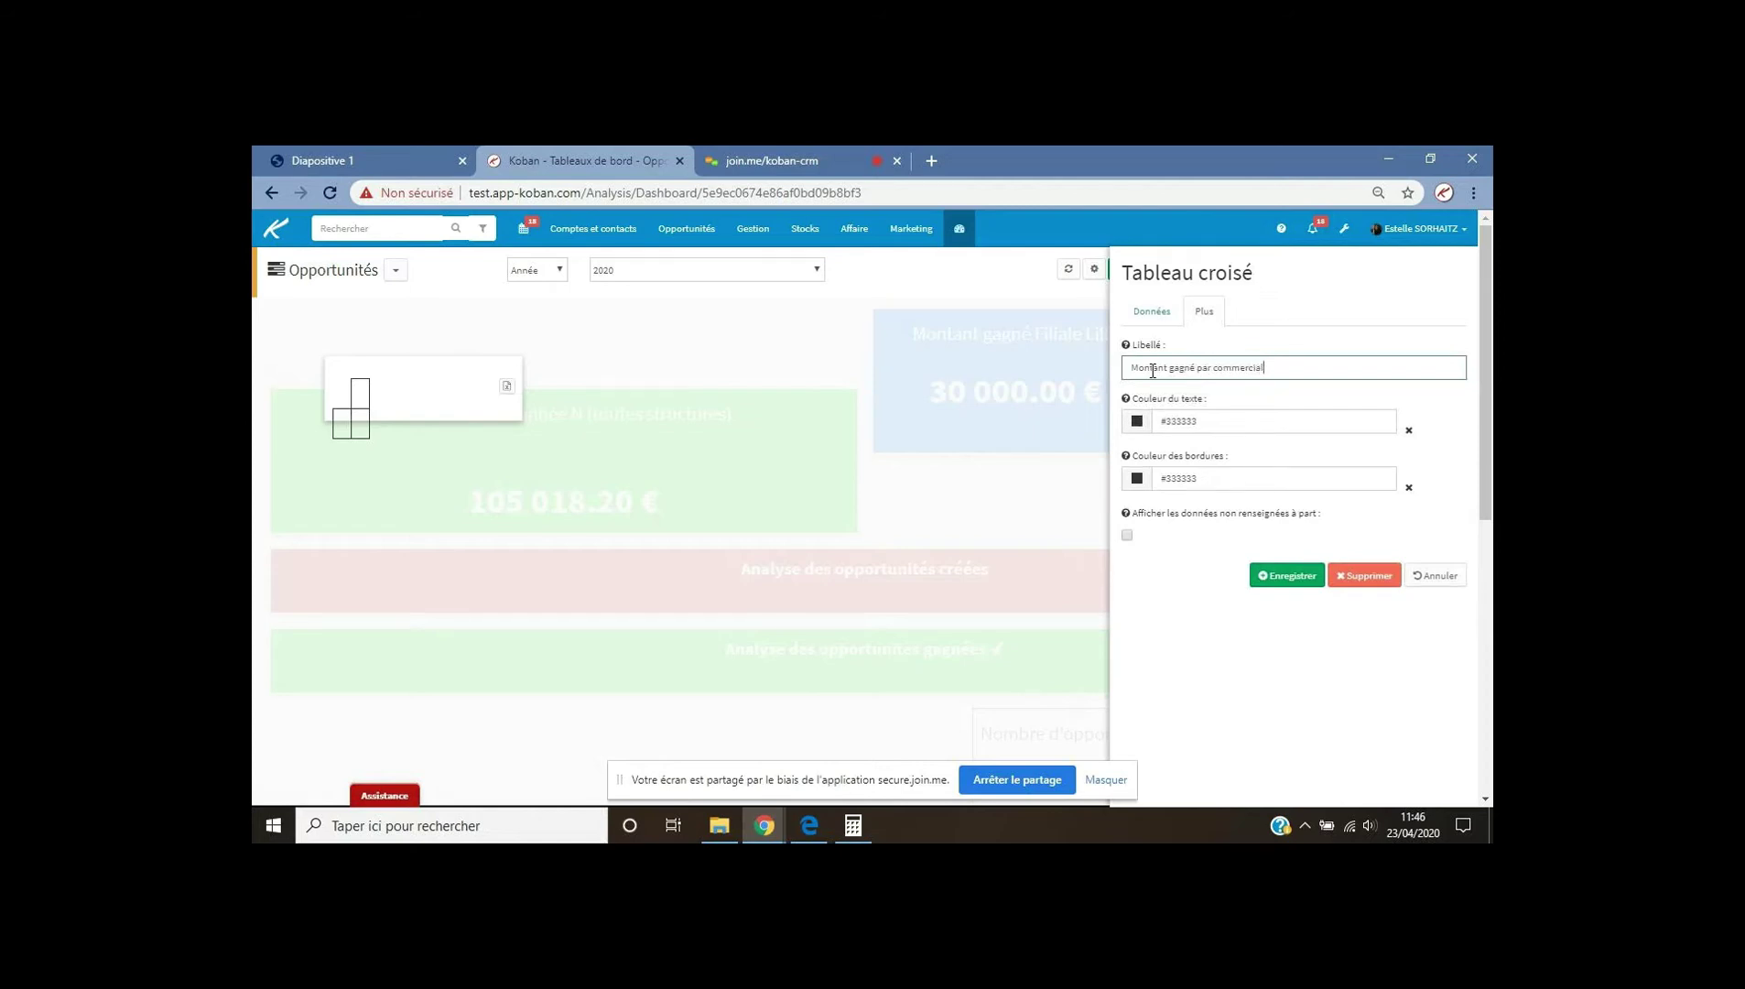
{"action": "left_click", "coordinate": [1283, 582]}
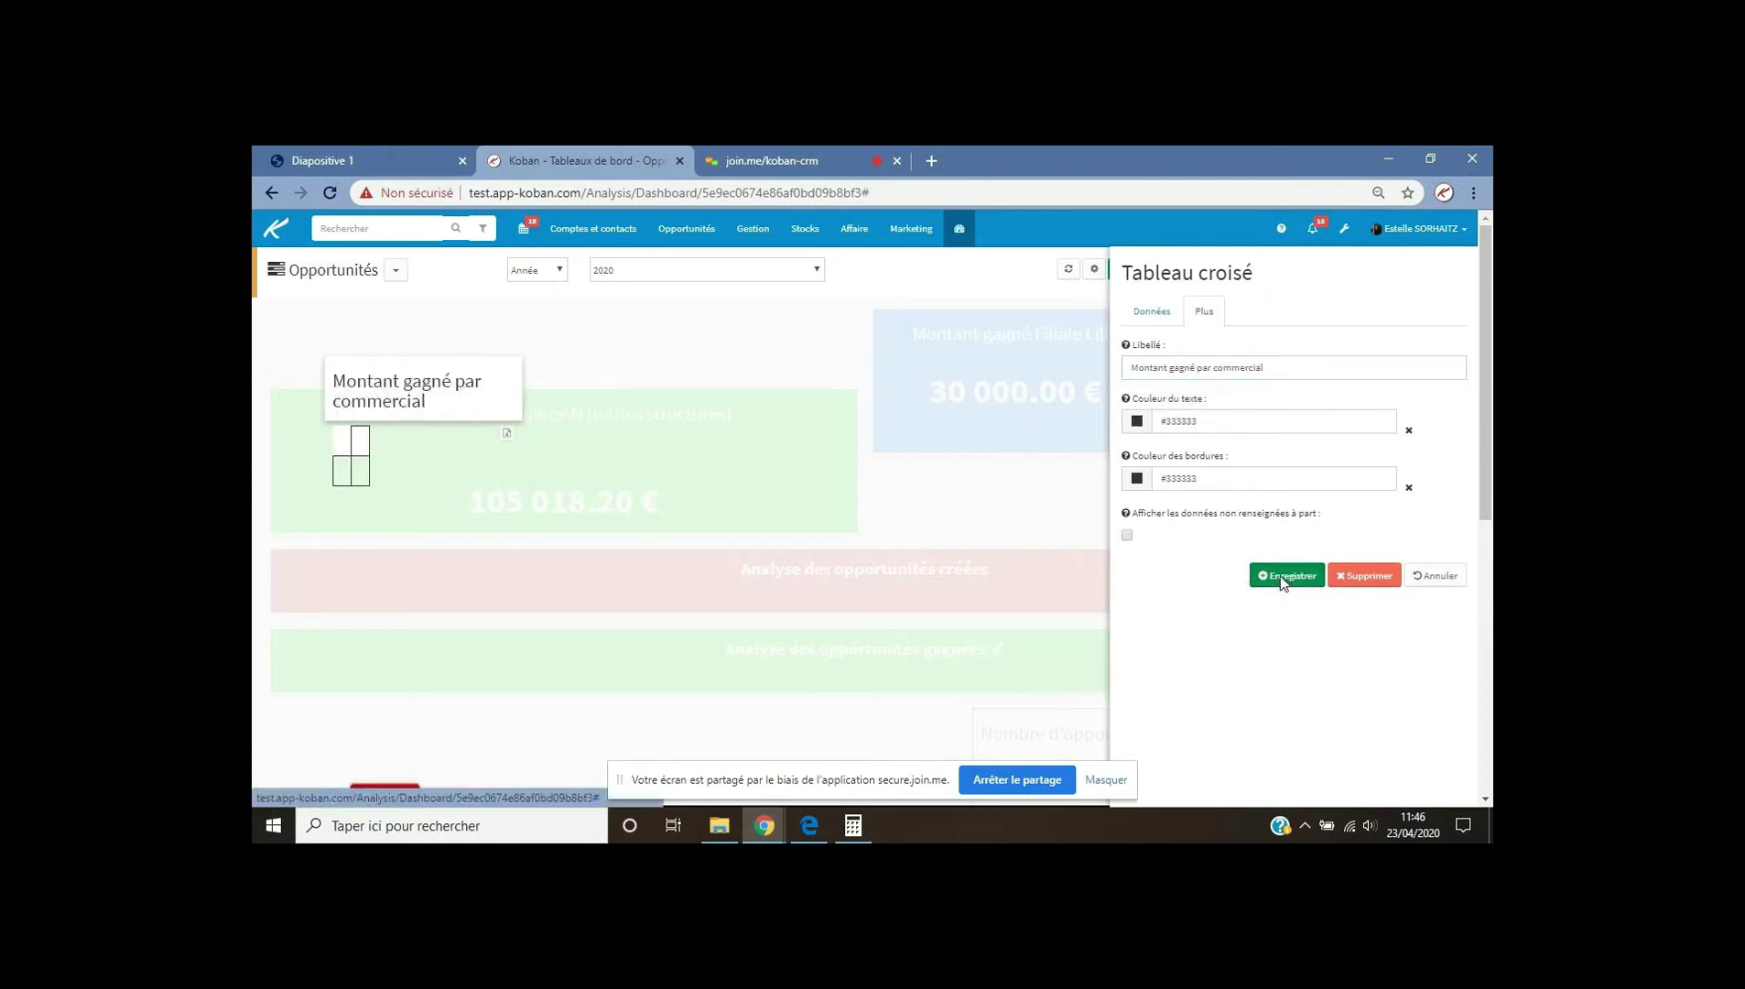
Place the new crosstab below the Analyse des opportunités gagnées banner, enlarge it up to the pie chart, and finish editing the dashboard.
{"action": "left_click_drag", "start_coordinate": [378, 366], "coordinate": [412, 732]}
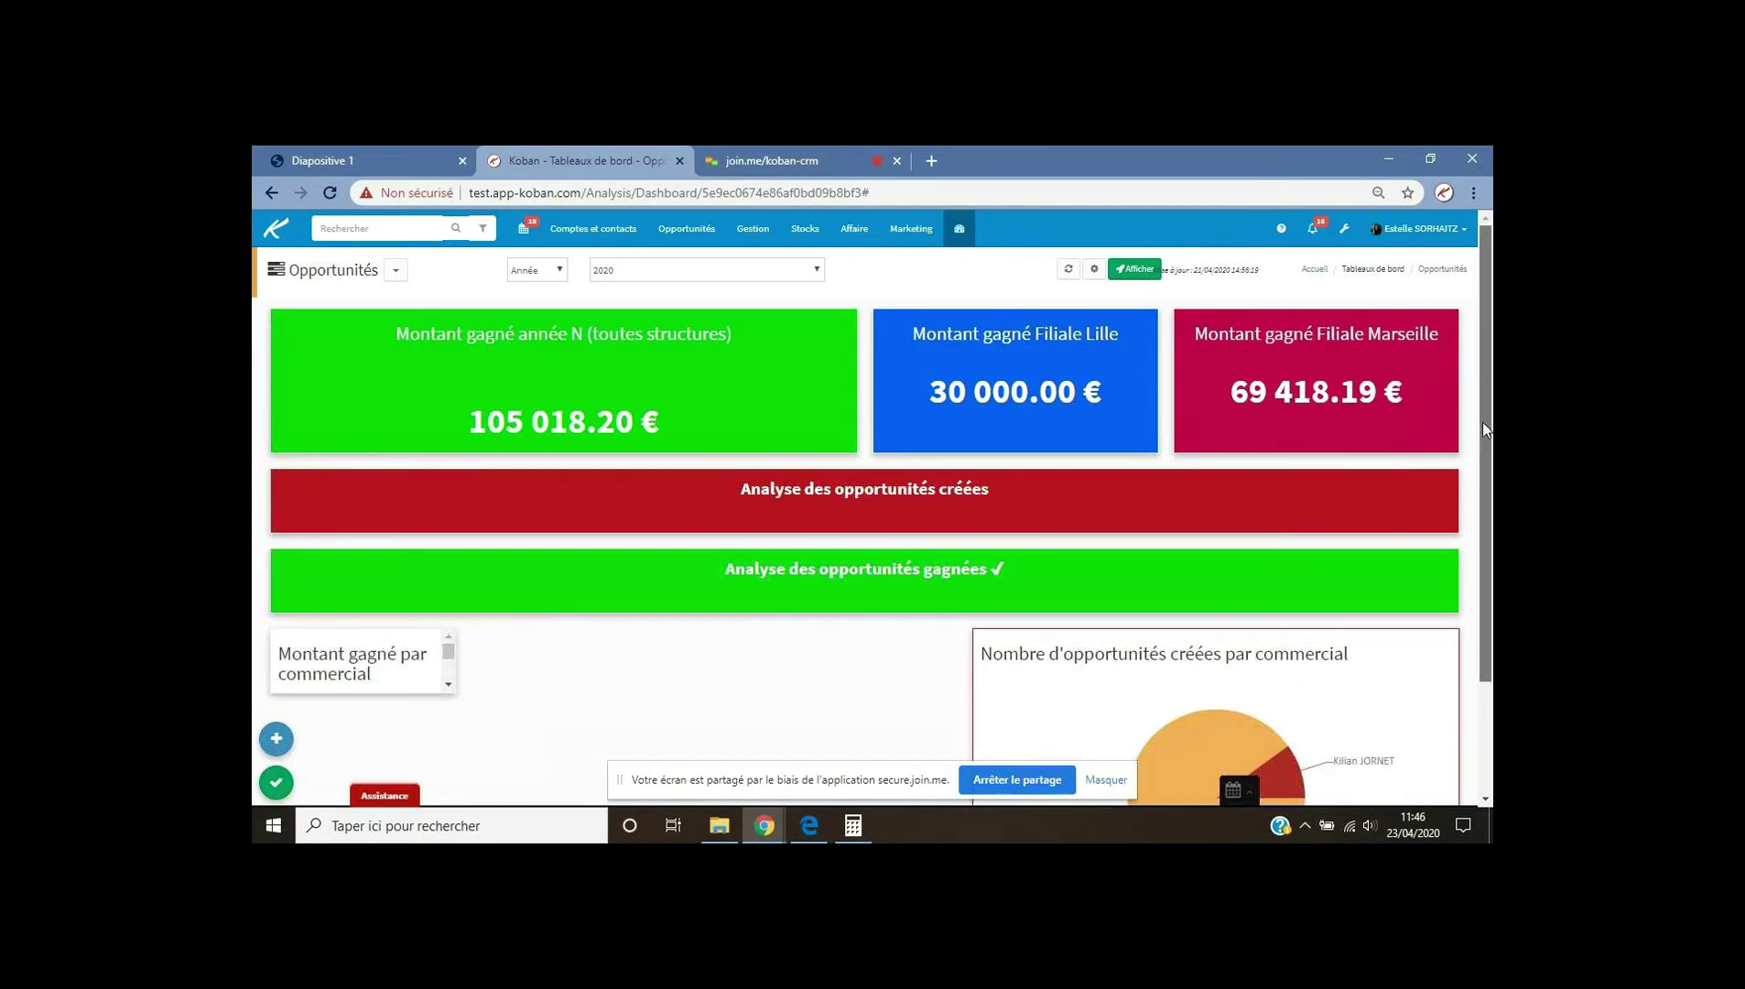
{"action": "scroll", "coordinate": [1483, 423], "scroll_direction": "down", "scroll_amount": 1}
{"action": "scroll", "coordinate": [676, 691], "scroll_direction": "down", "scroll_amount": 1}
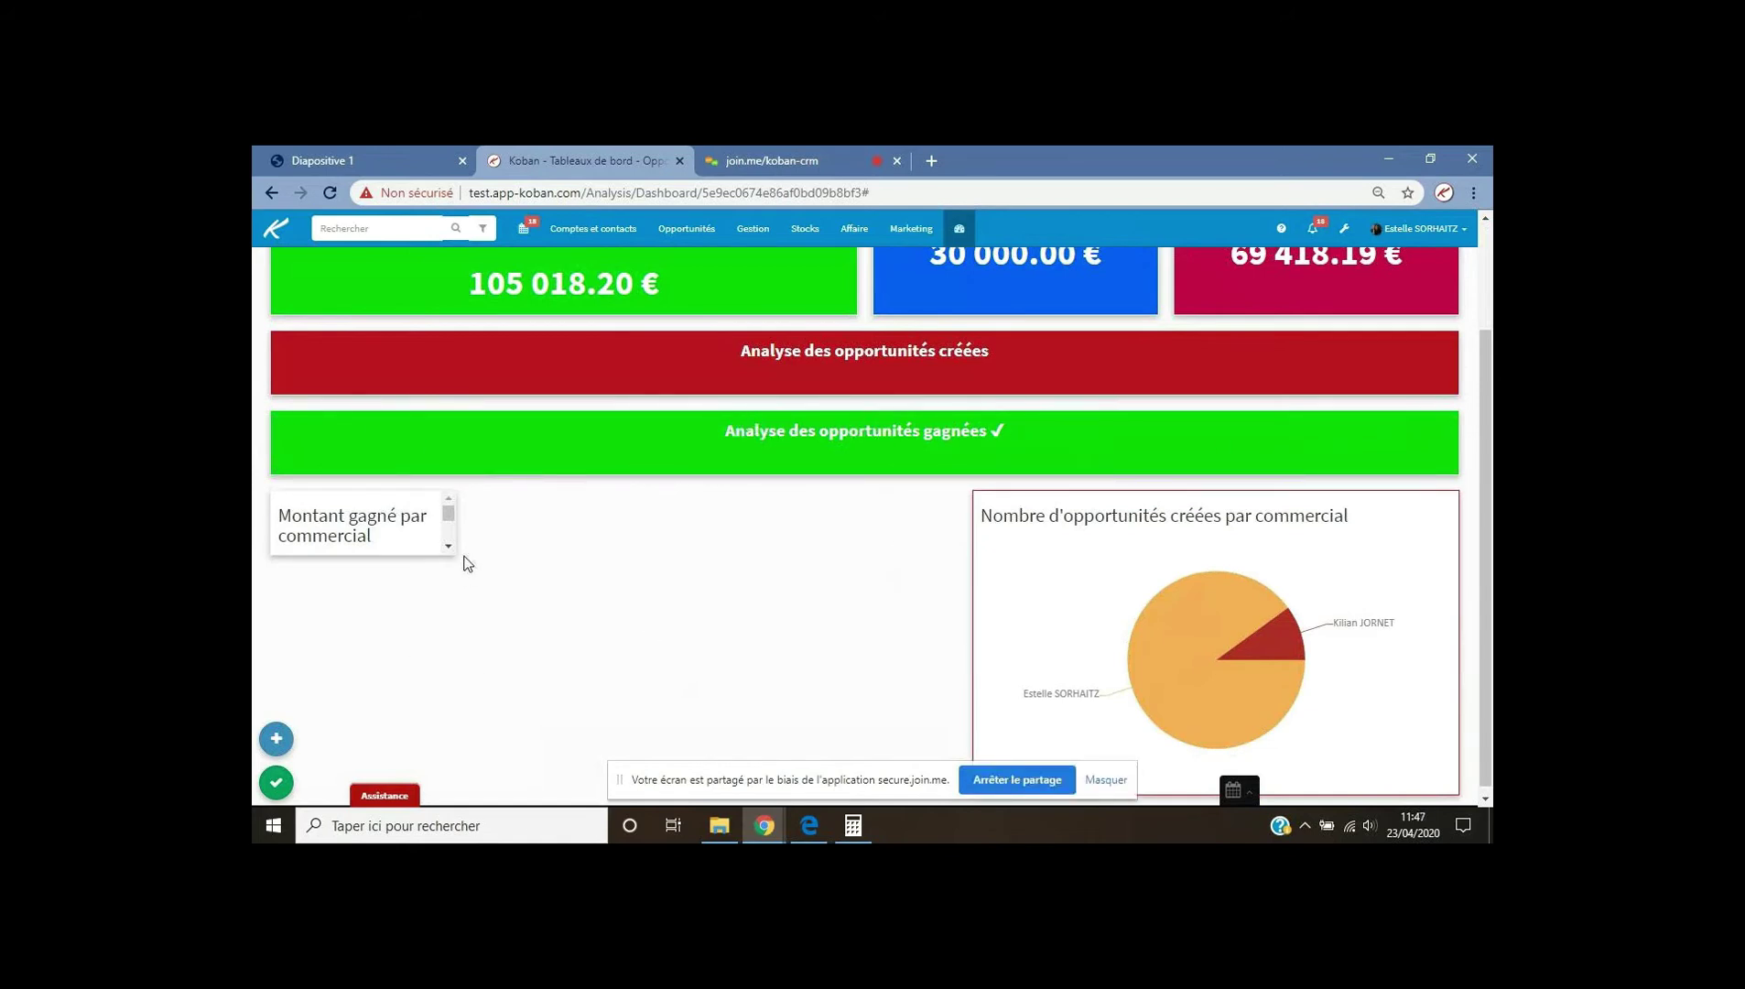
{"action": "left_click_drag", "start_coordinate": [452, 549], "coordinate": [957, 751]}
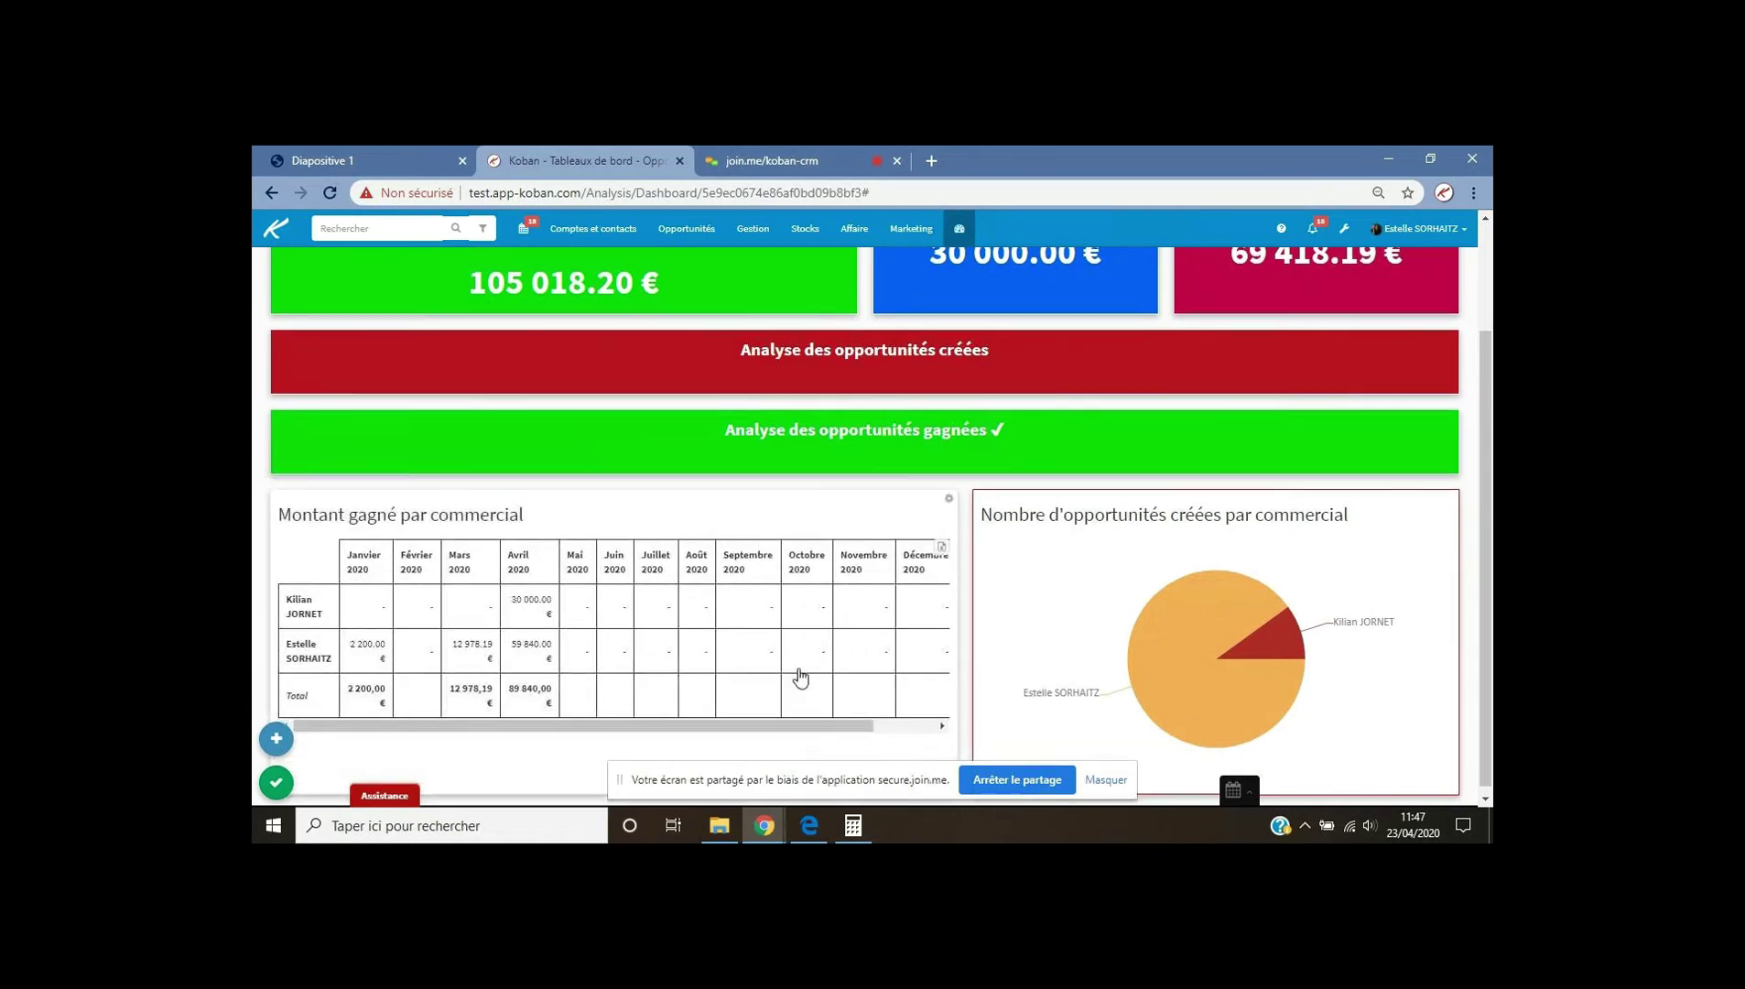
{"action": "left_click", "coordinate": [278, 784]}
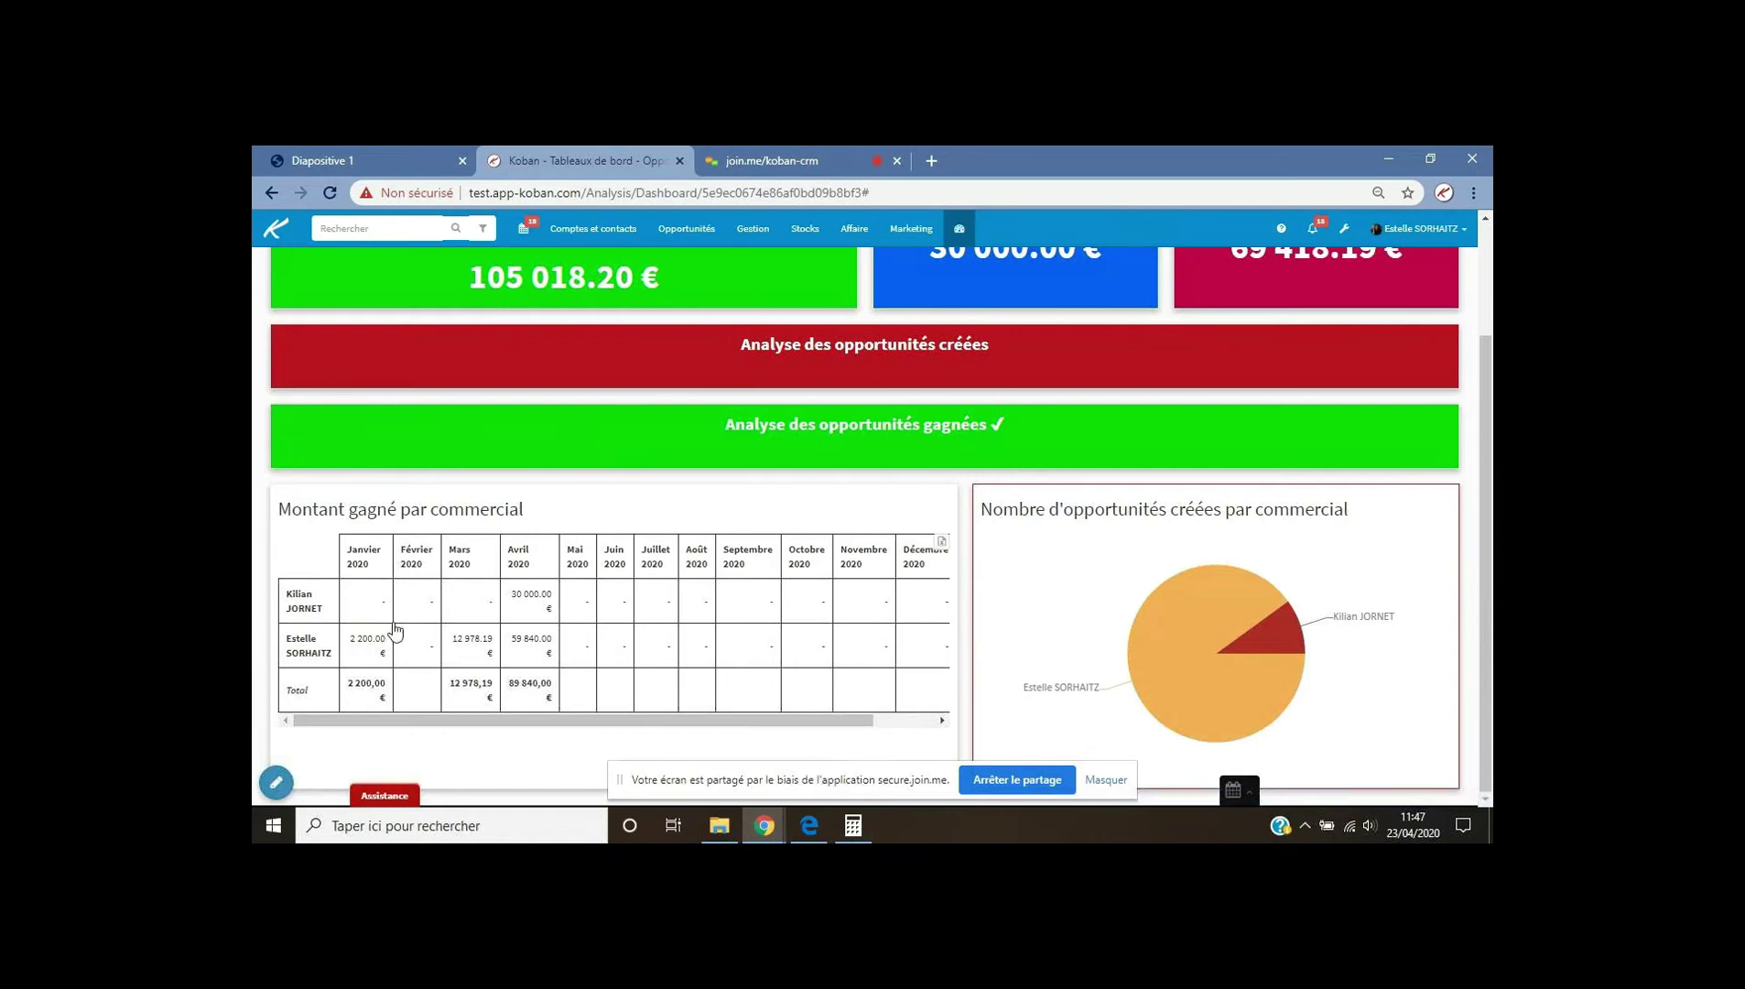
Examine the Montant gagné par commercial table through its Total column and check the slides for the next analysis.
{"action": "mouse_move", "coordinate": [446, 726]}
{"action": "left_mouse_down"}
{"action": "mouse_move", "coordinate": [481, 724]}
{"action": "mouse_move", "coordinate": [421, 715]}
{"action": "left_mouse_up"}
{"action": "left_click_drag", "start_coordinate": [568, 724], "coordinate": [623, 728]}
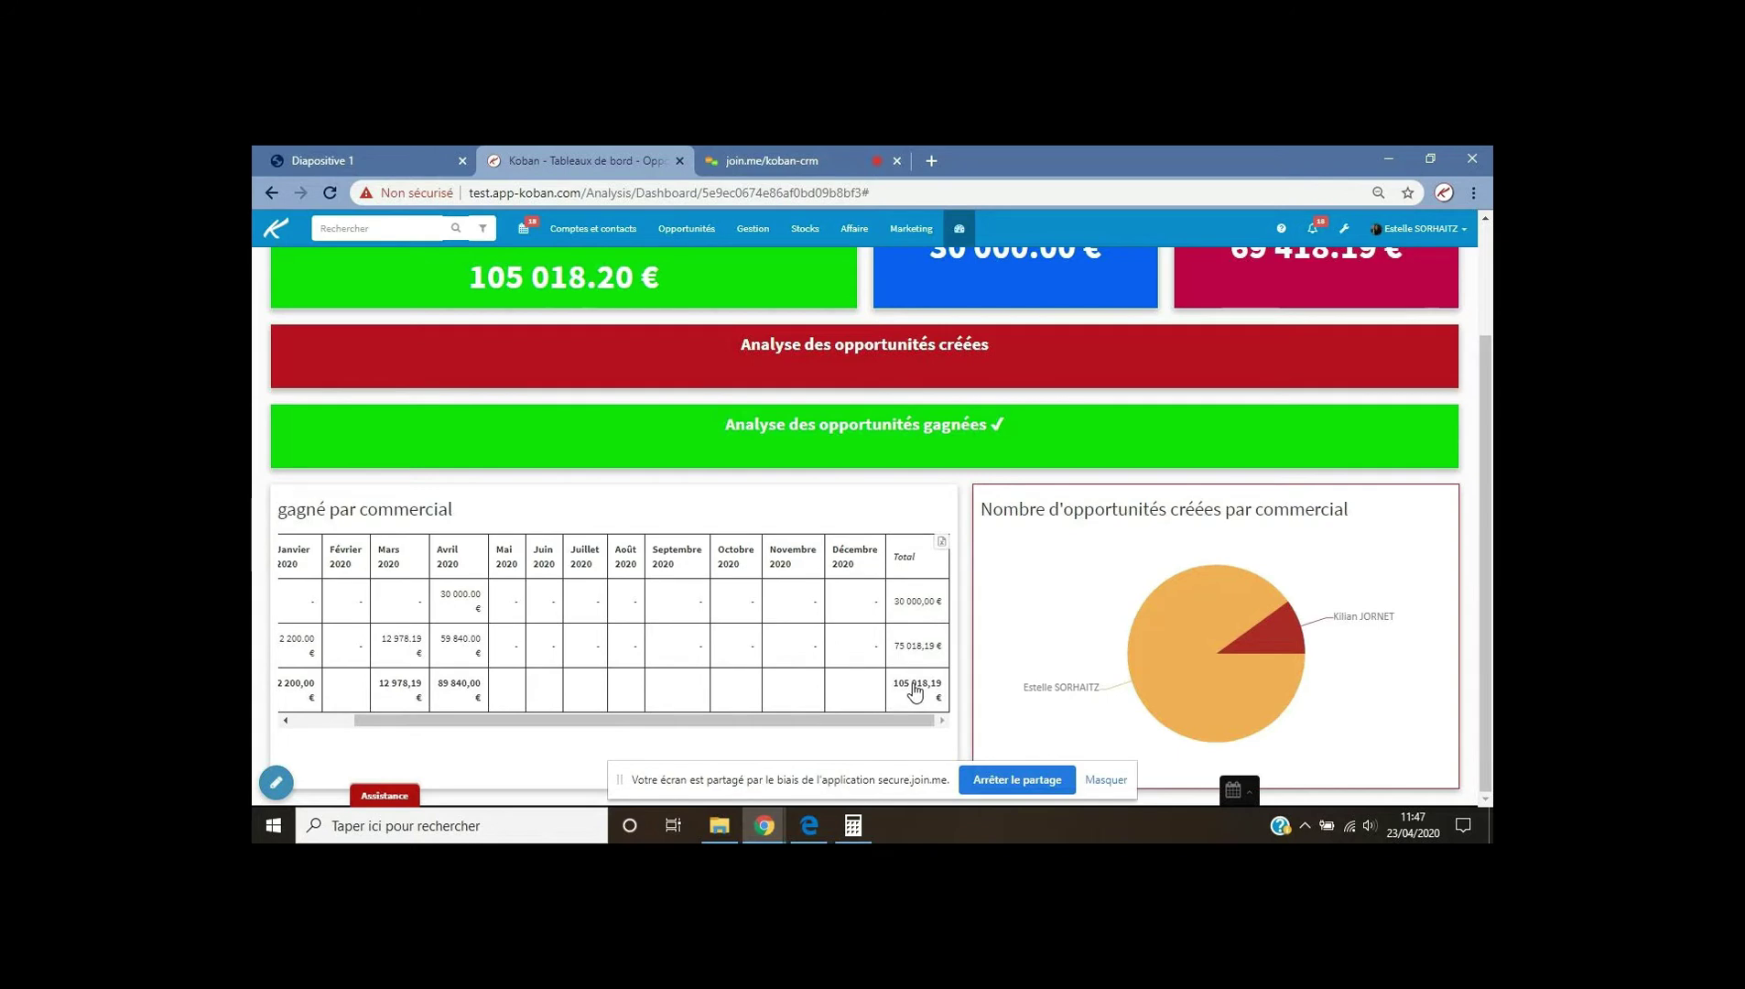
{"action": "left_click", "coordinate": [339, 163]}
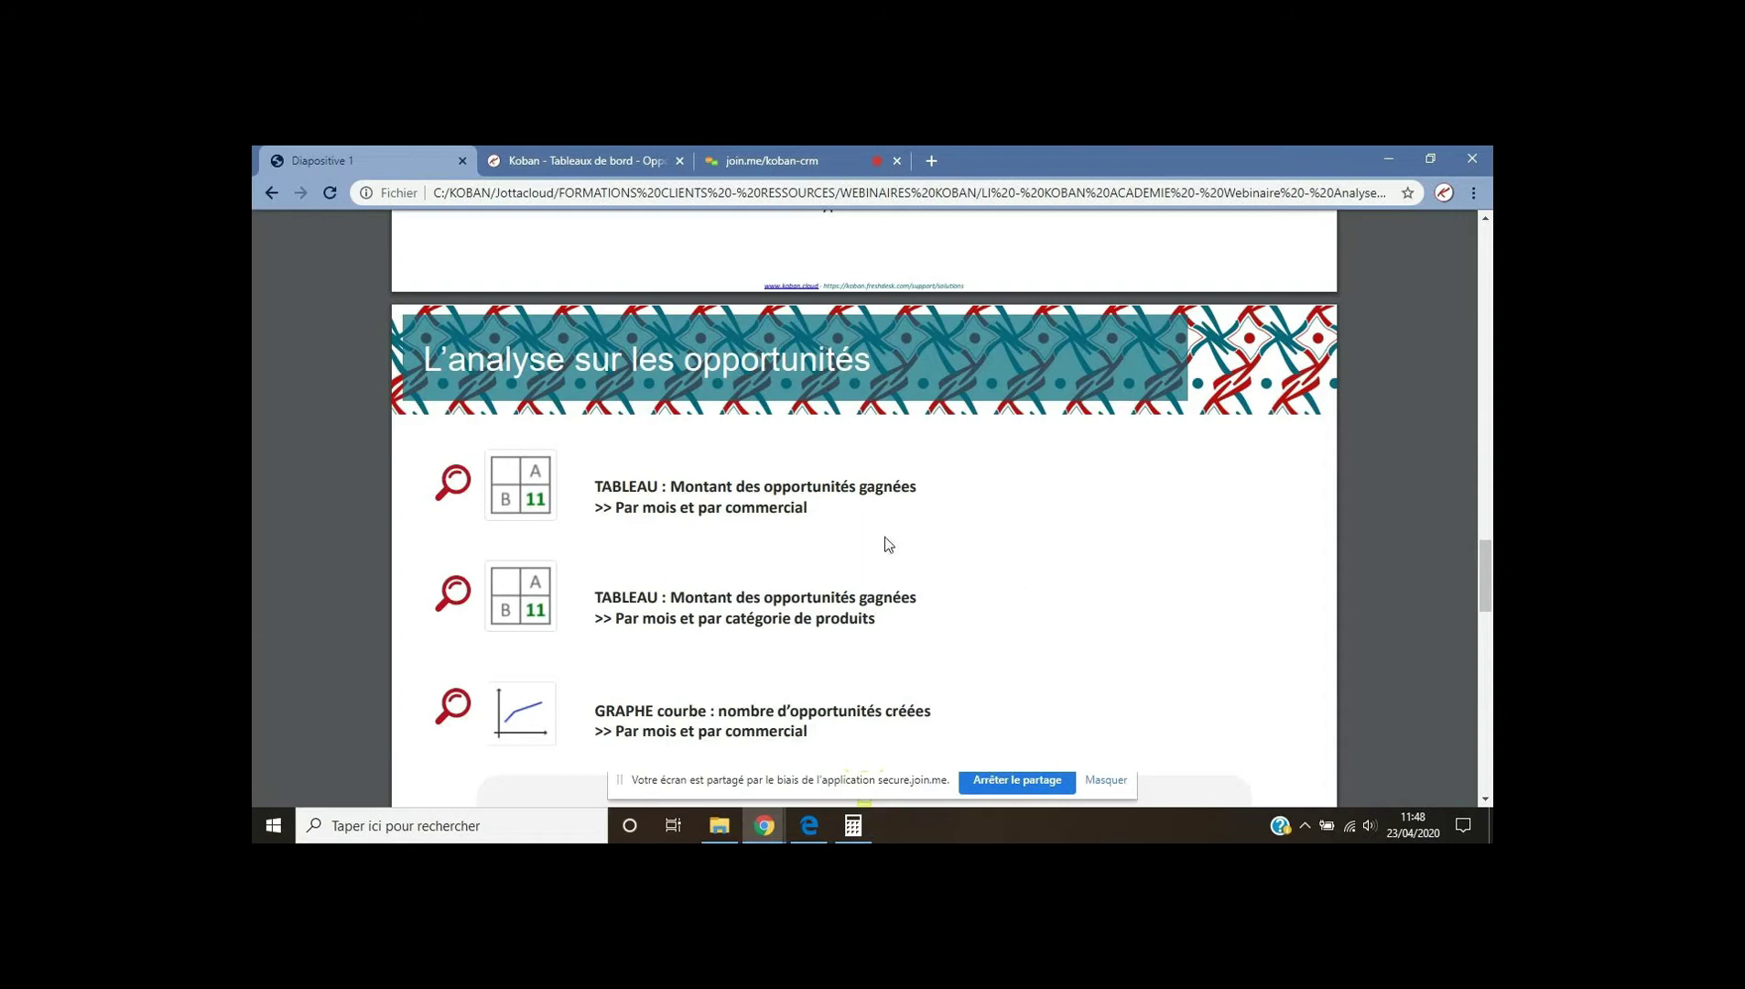
Return to Koban's Opportunités dashboard and add another Tableau croisé widget.
{"action": "left_click", "coordinate": [596, 162]}
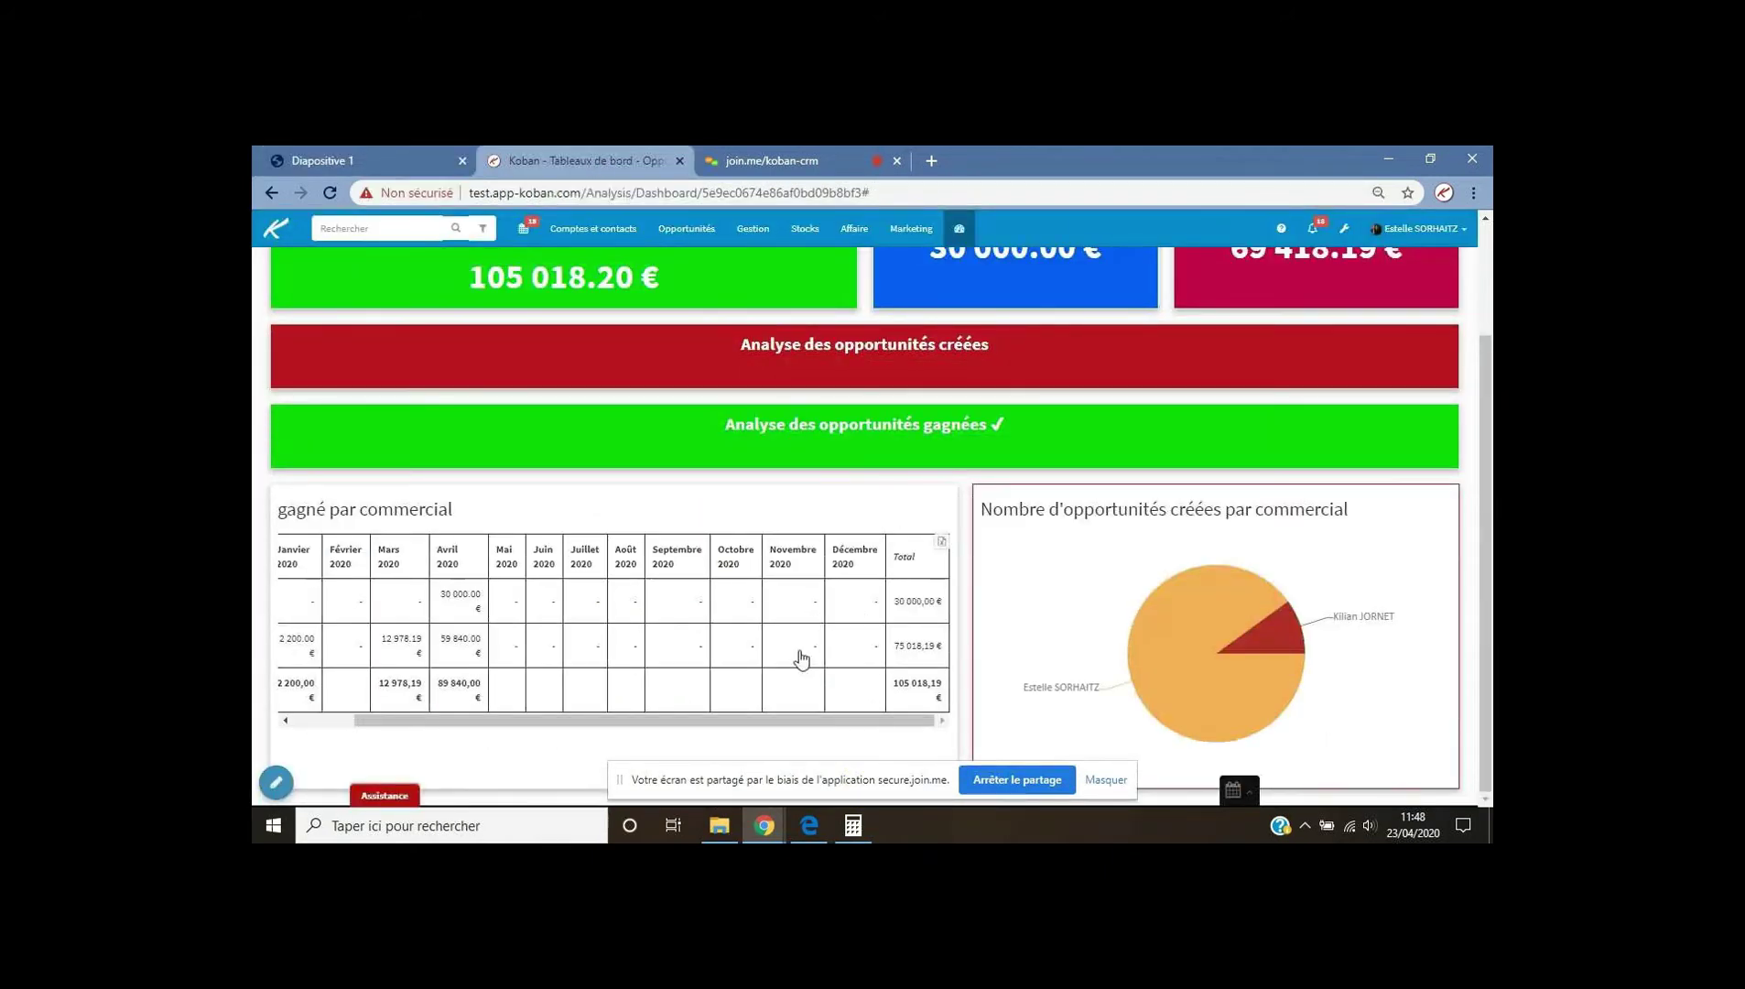
{"action": "left_click", "coordinate": [276, 784]}
{"action": "left_click", "coordinate": [278, 741]}
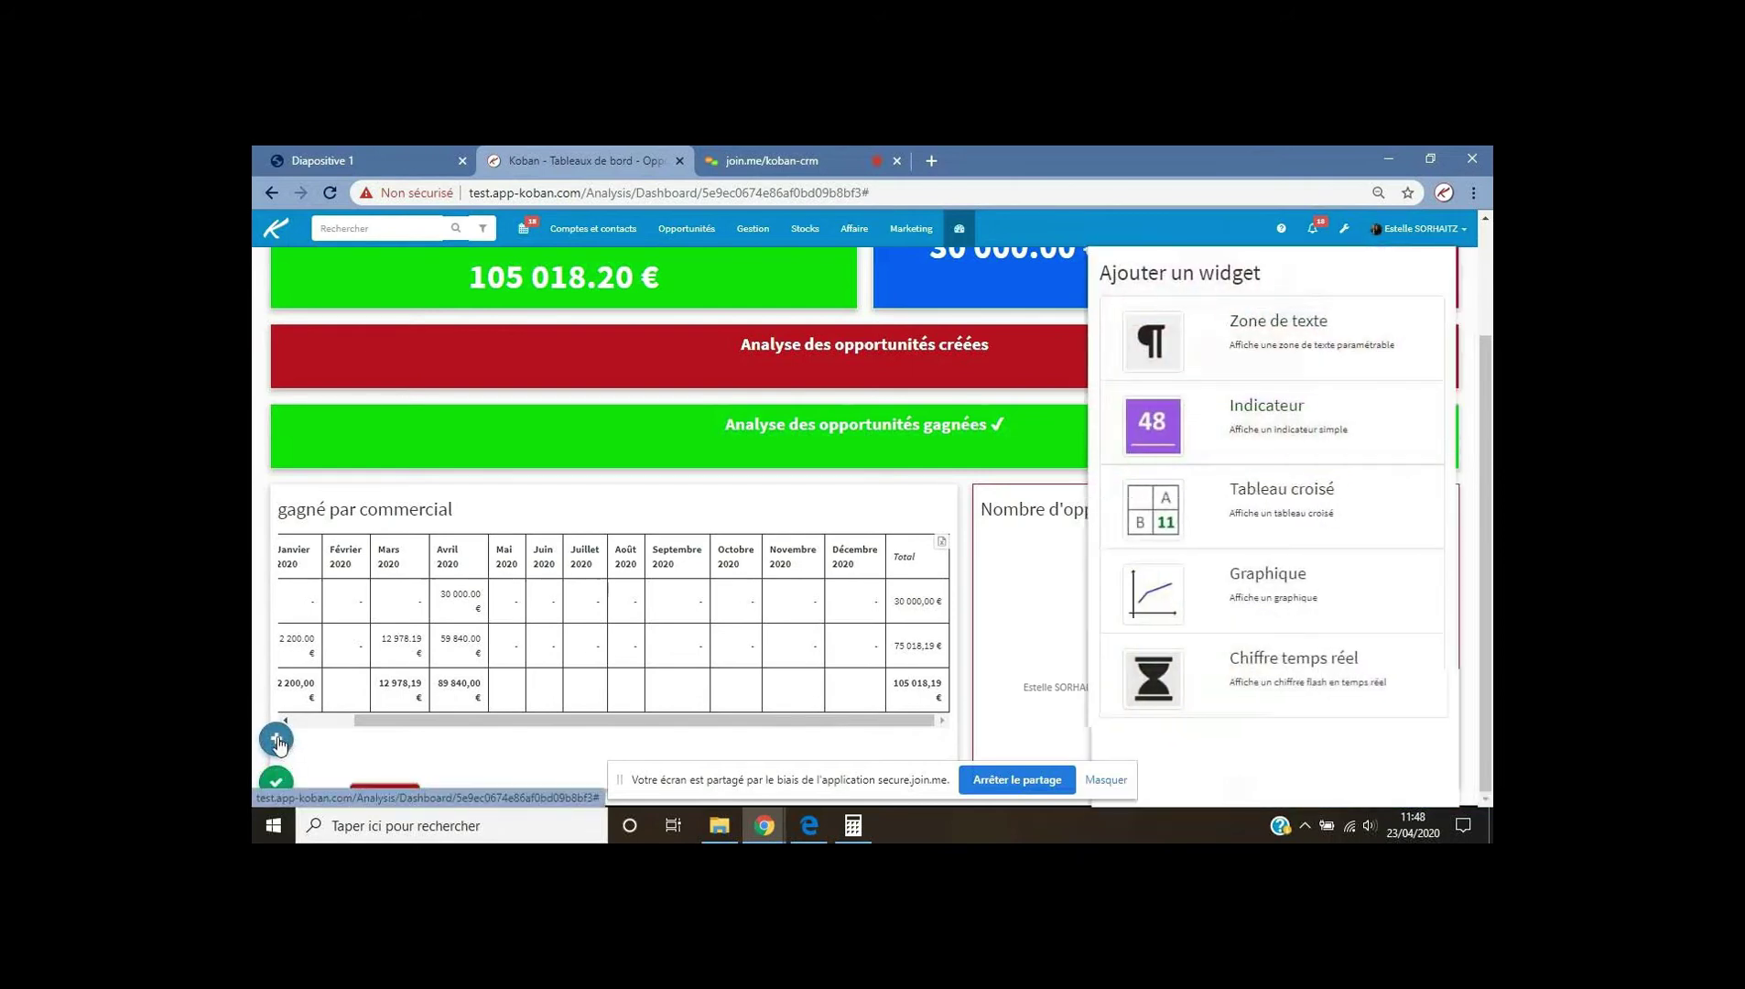
{"action": "left_click", "coordinate": [1318, 509]}
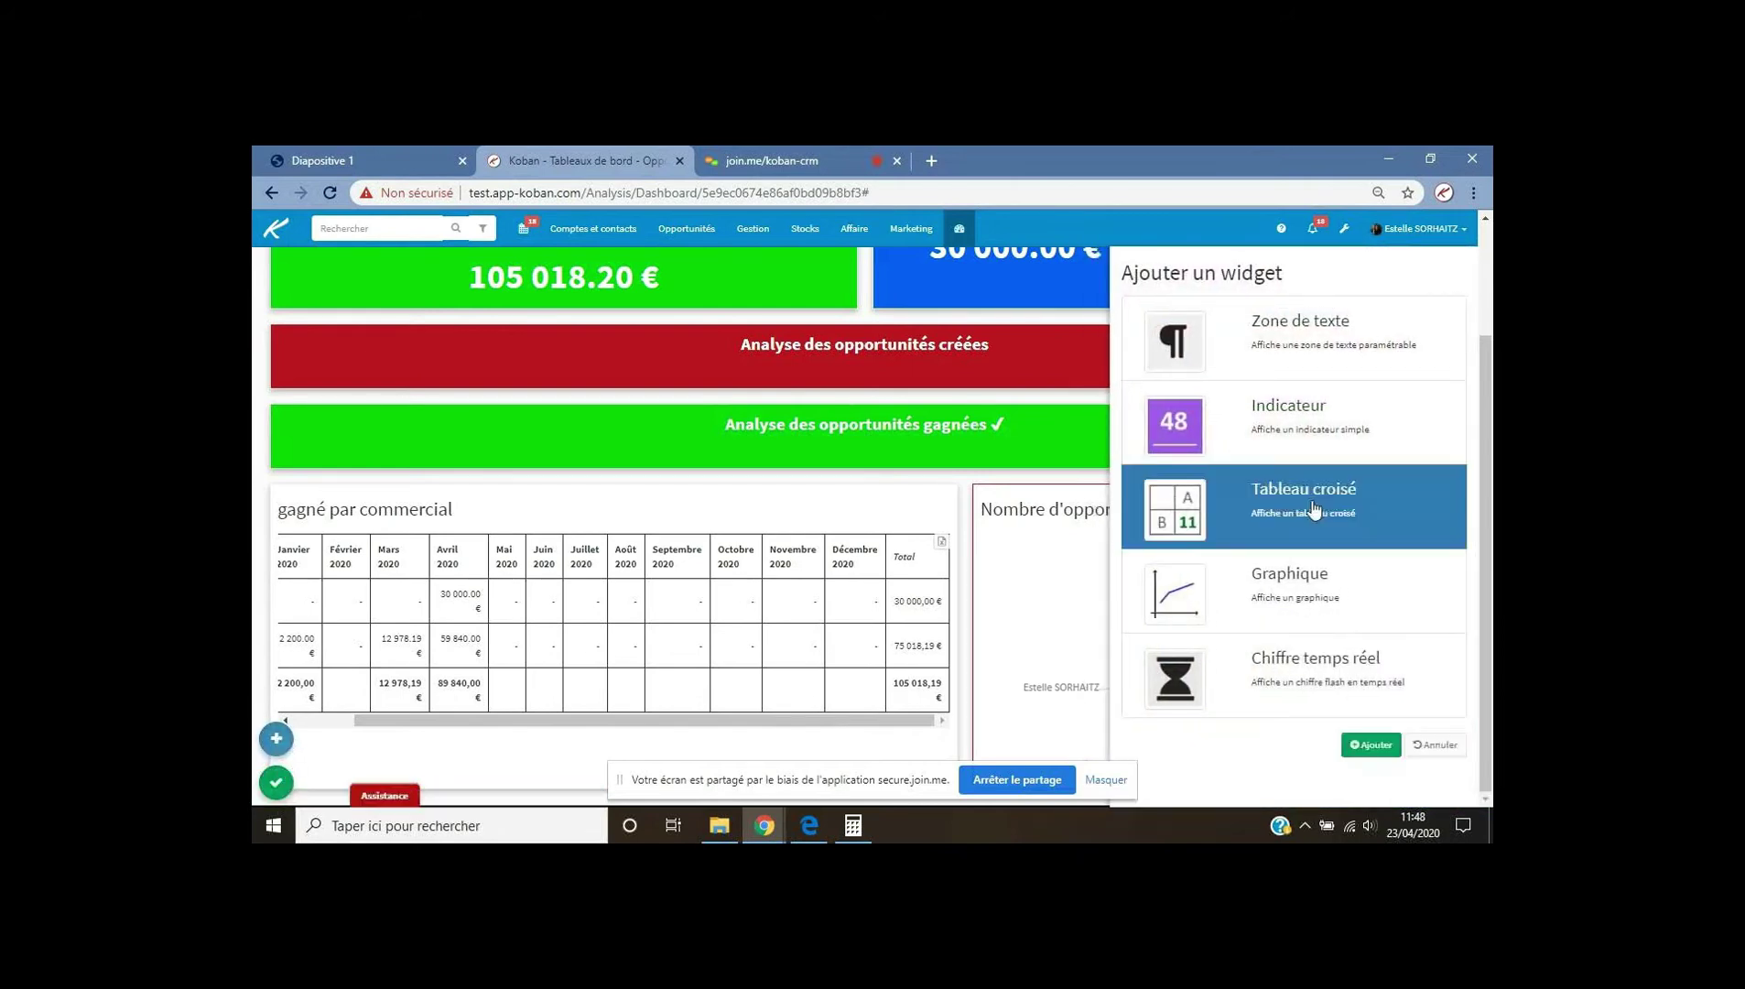
{"action": "left_click", "coordinate": [1378, 748]}
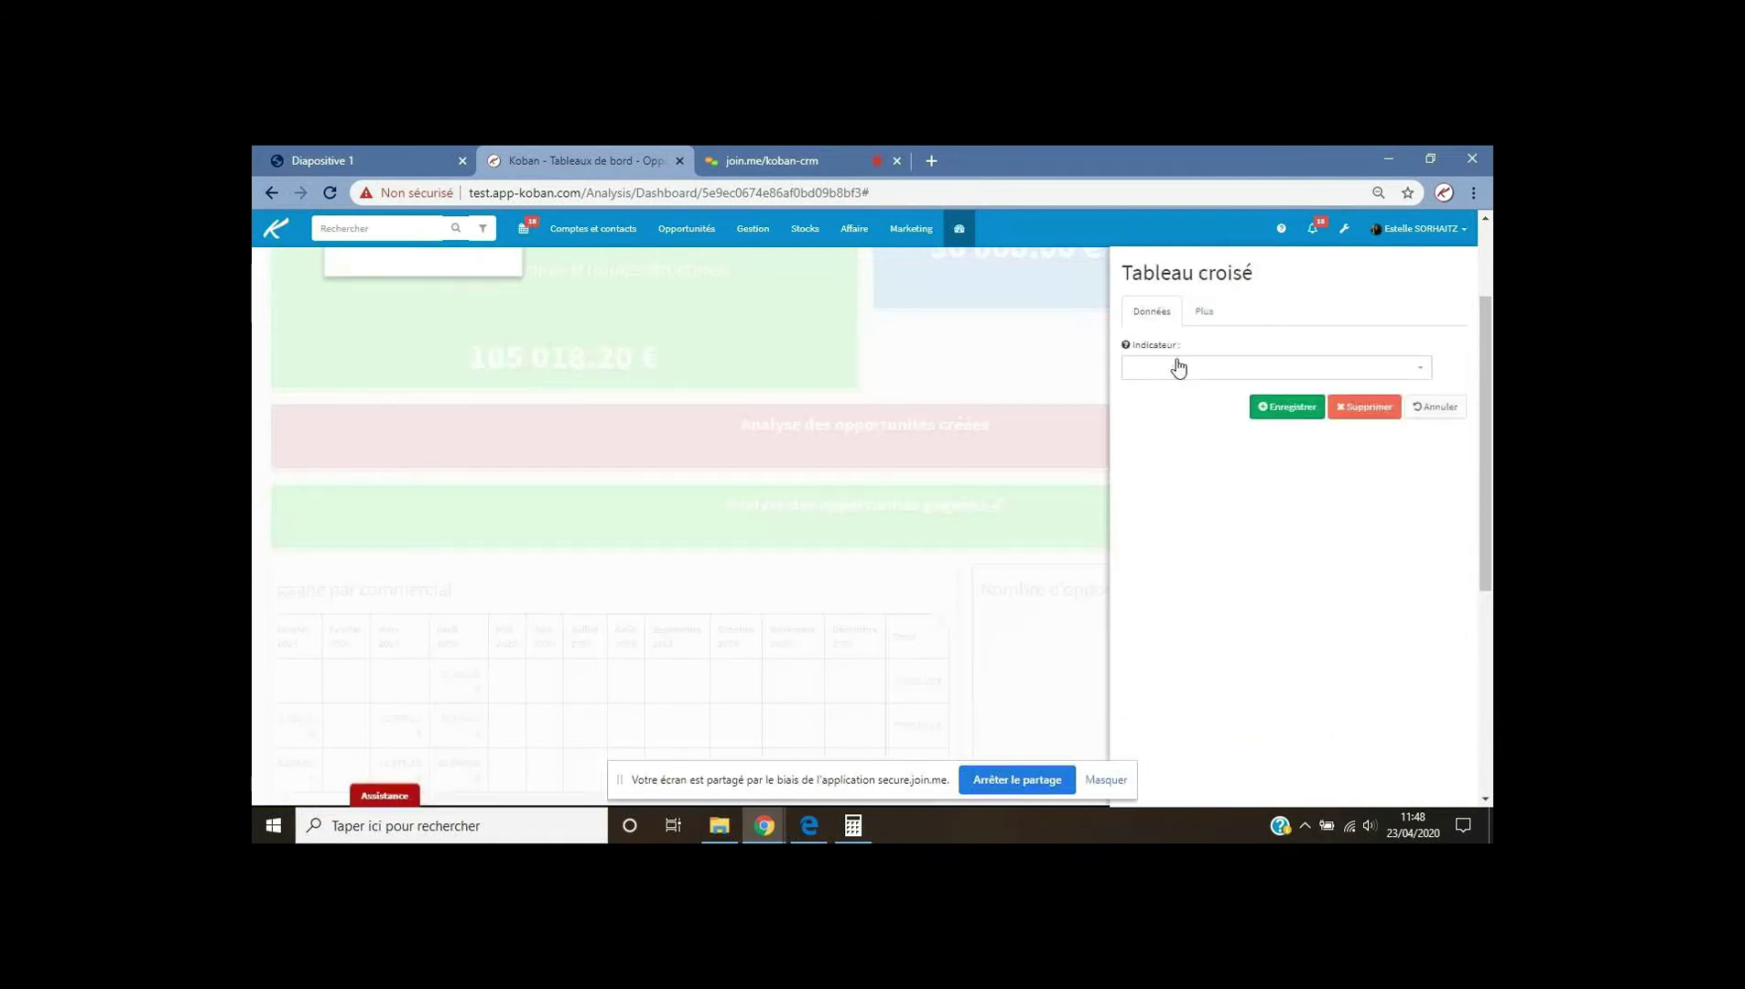
Configure the new crosstab with indicator Montant des opportunités gagnées, Mois as the column and Catégorie de produit as the row.
{"action": "left_click", "coordinate": [1176, 368]}
{"action": "scroll", "coordinate": [1423, 431], "scroll_direction": "down", "scroll_amount": 2}
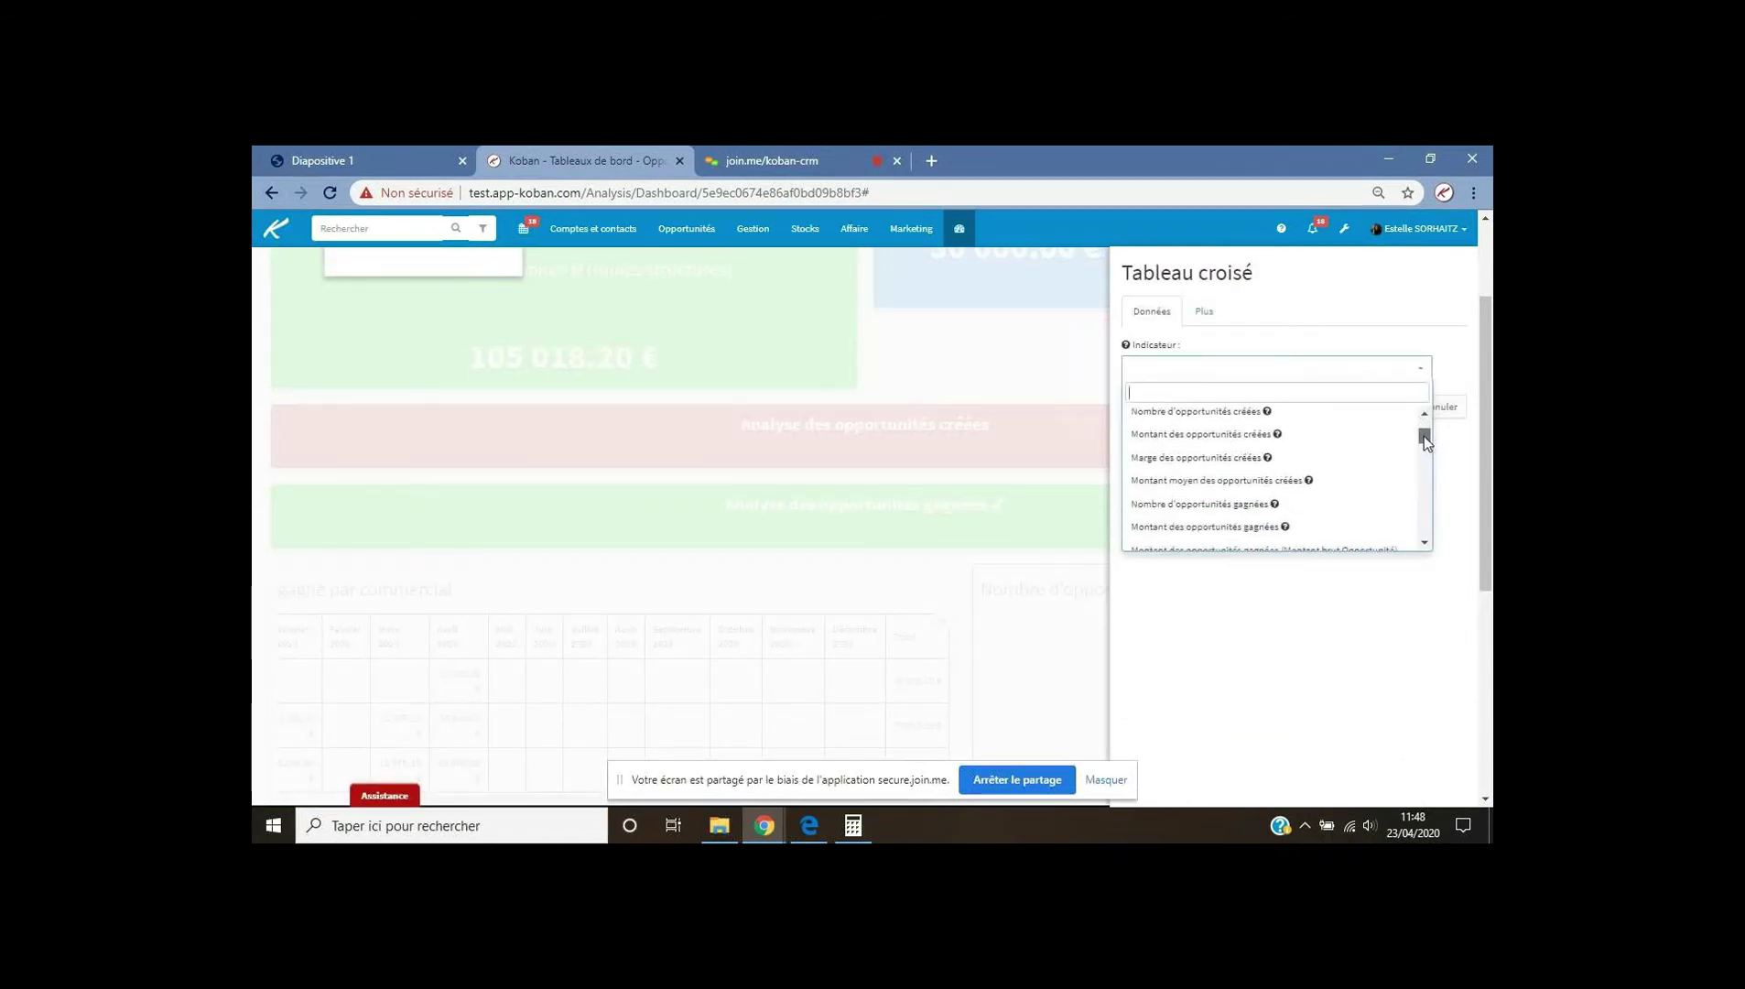
{"action": "scroll", "coordinate": [1414, 545], "scroll_direction": "down", "scroll_amount": 1}
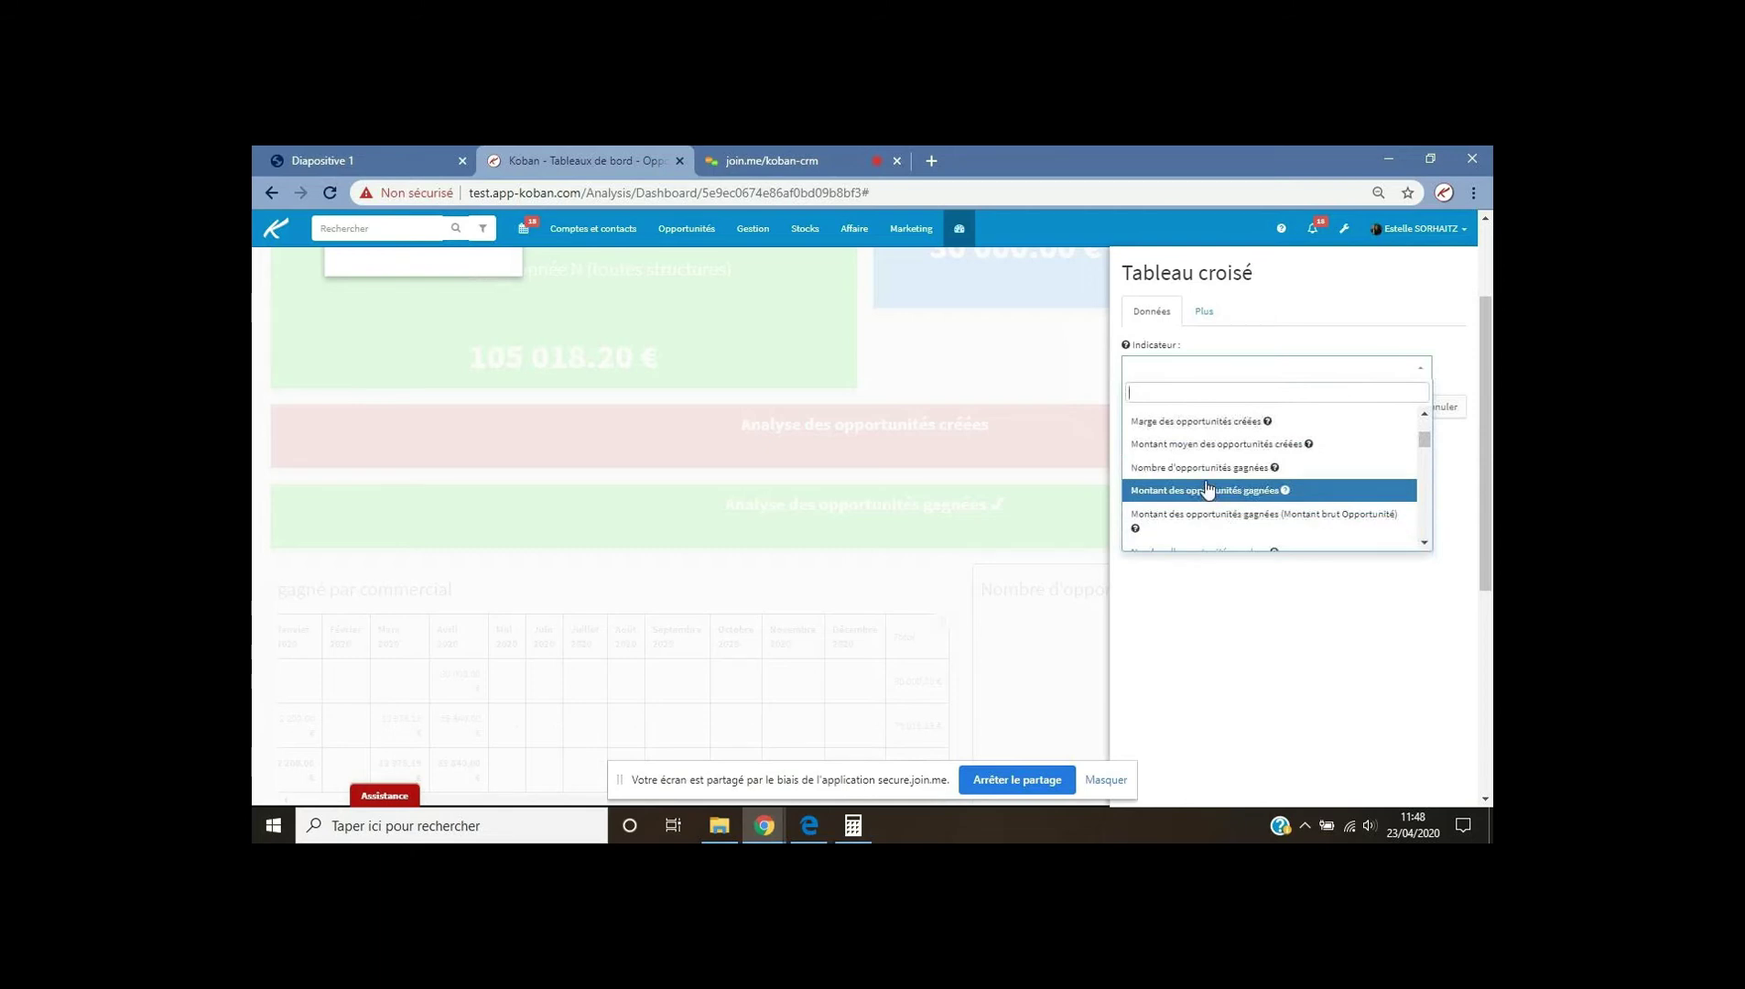
{"action": "left_click", "coordinate": [1207, 492]}
{"action": "left_click", "coordinate": [1187, 423]}
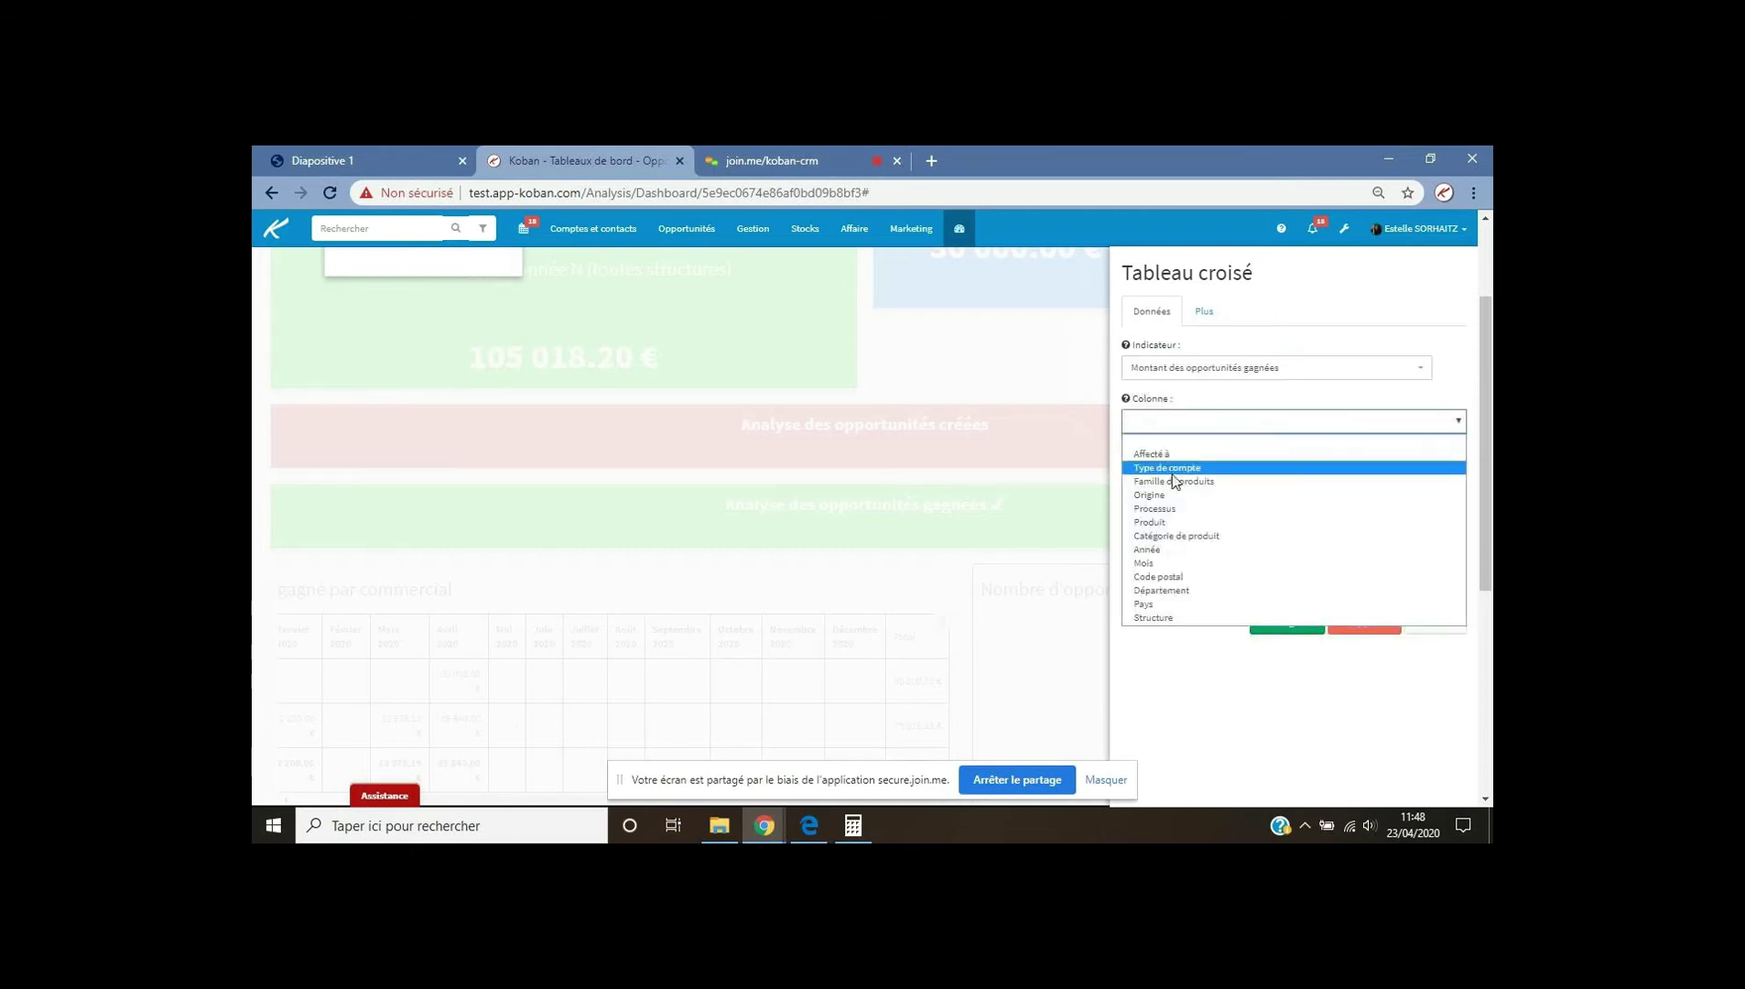
{"action": "left_click", "coordinate": [1161, 565]}
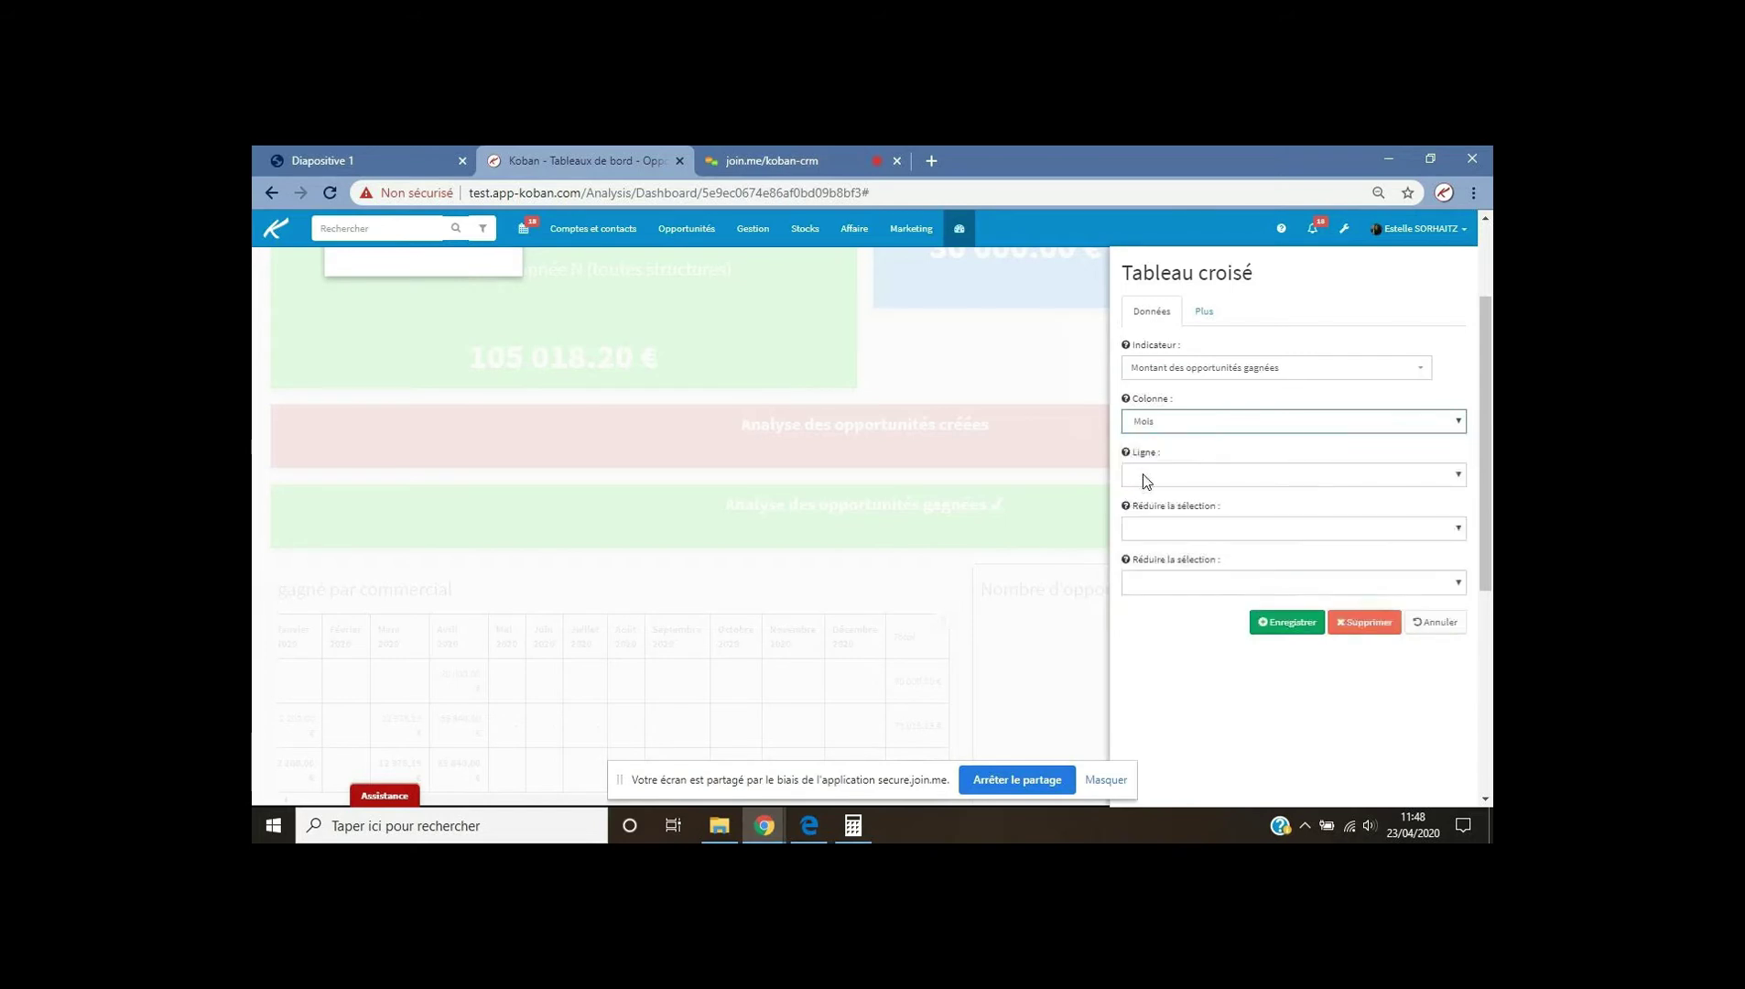
{"action": "left_click", "coordinate": [1146, 478]}
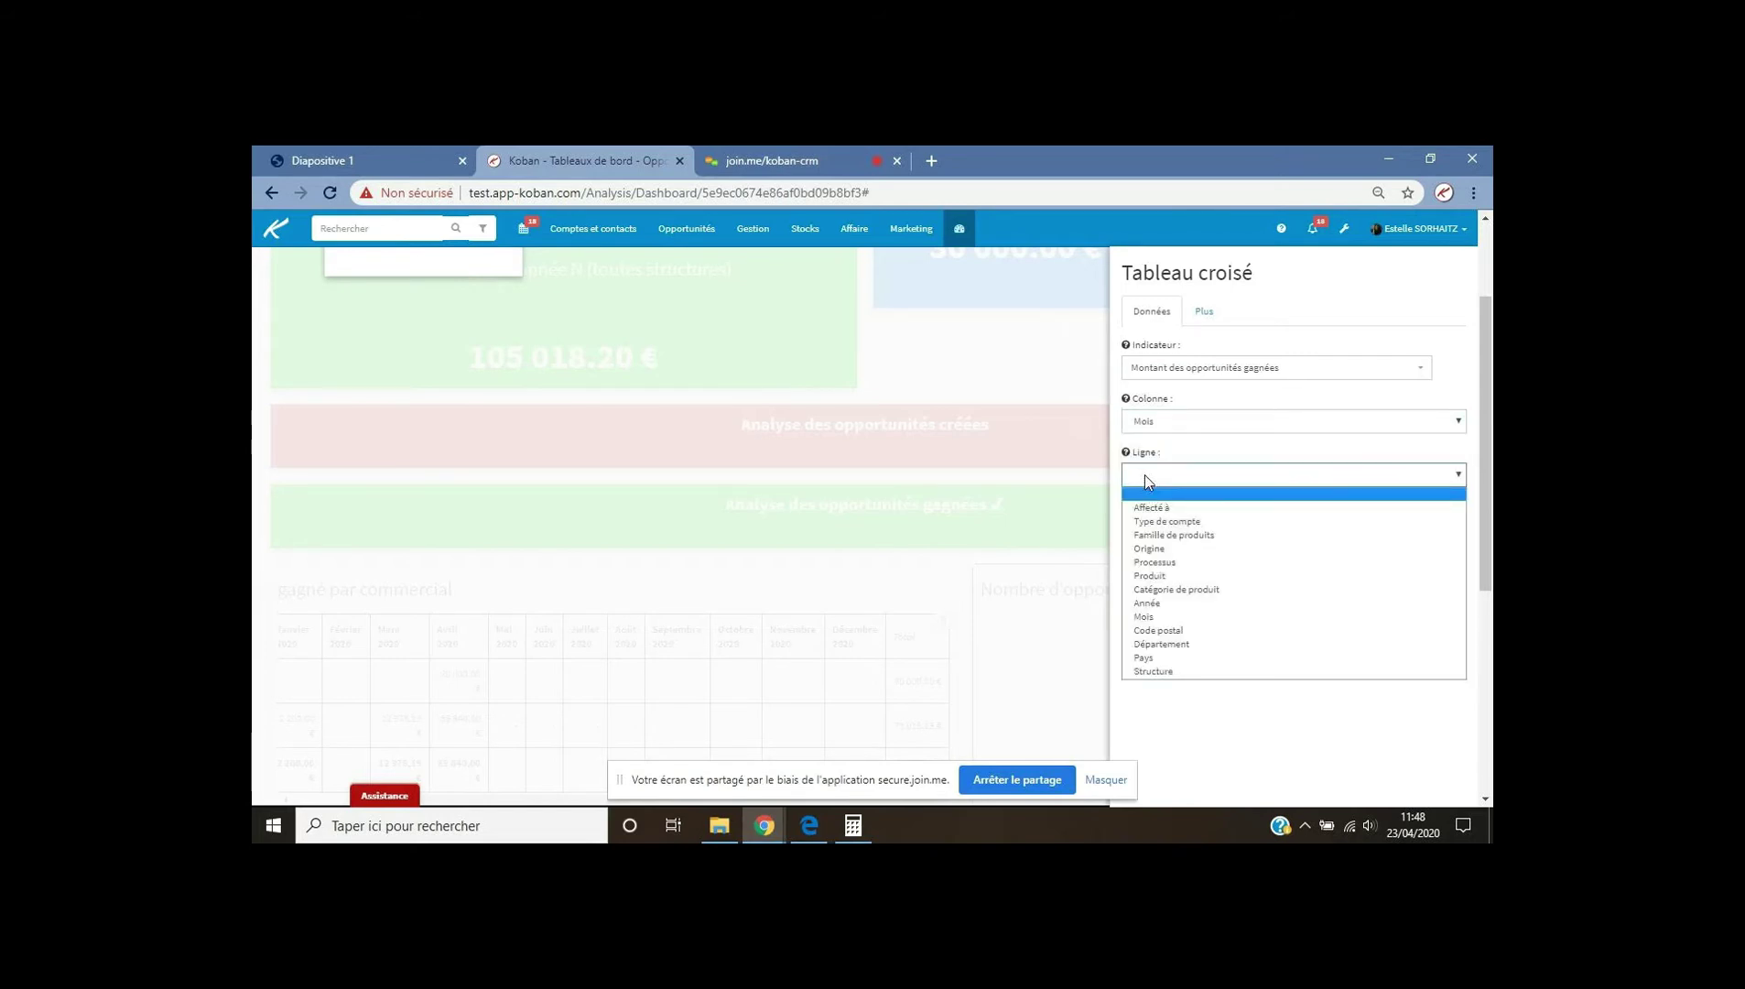
{"action": "left_click", "coordinate": [1165, 590]}
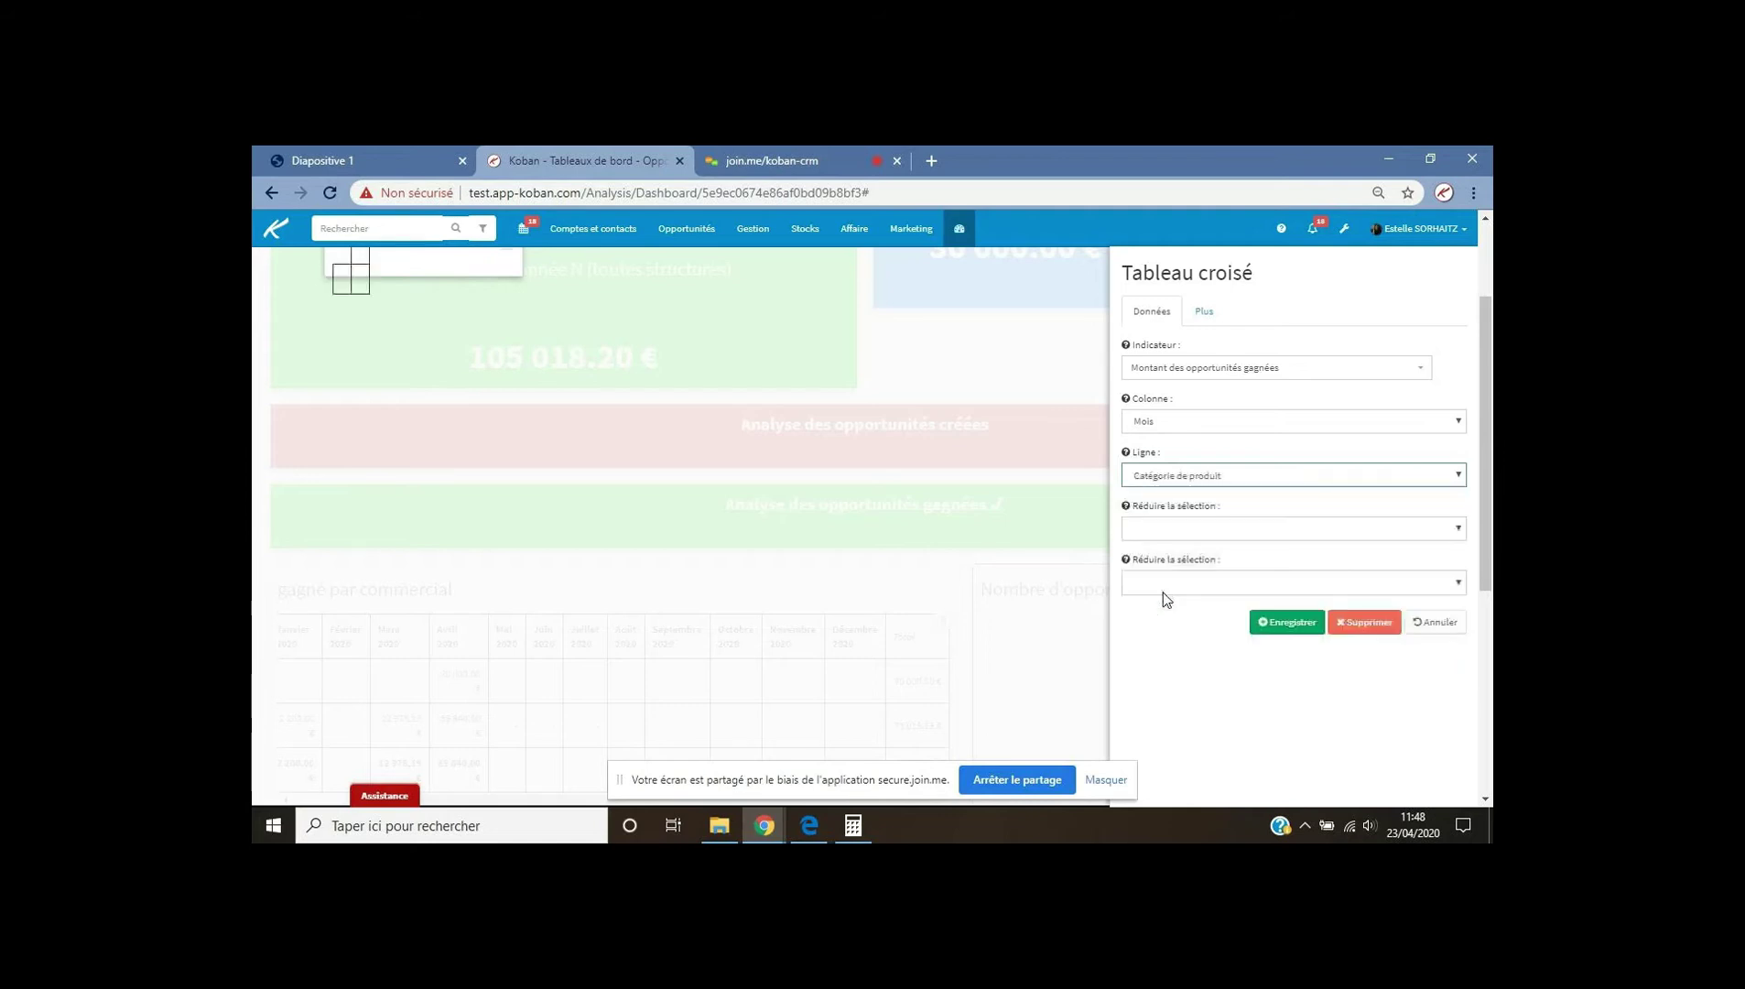
Label the crosstab Montant gagné / cat de produits and save the widget.
{"action": "left_click", "coordinate": [1204, 312]}
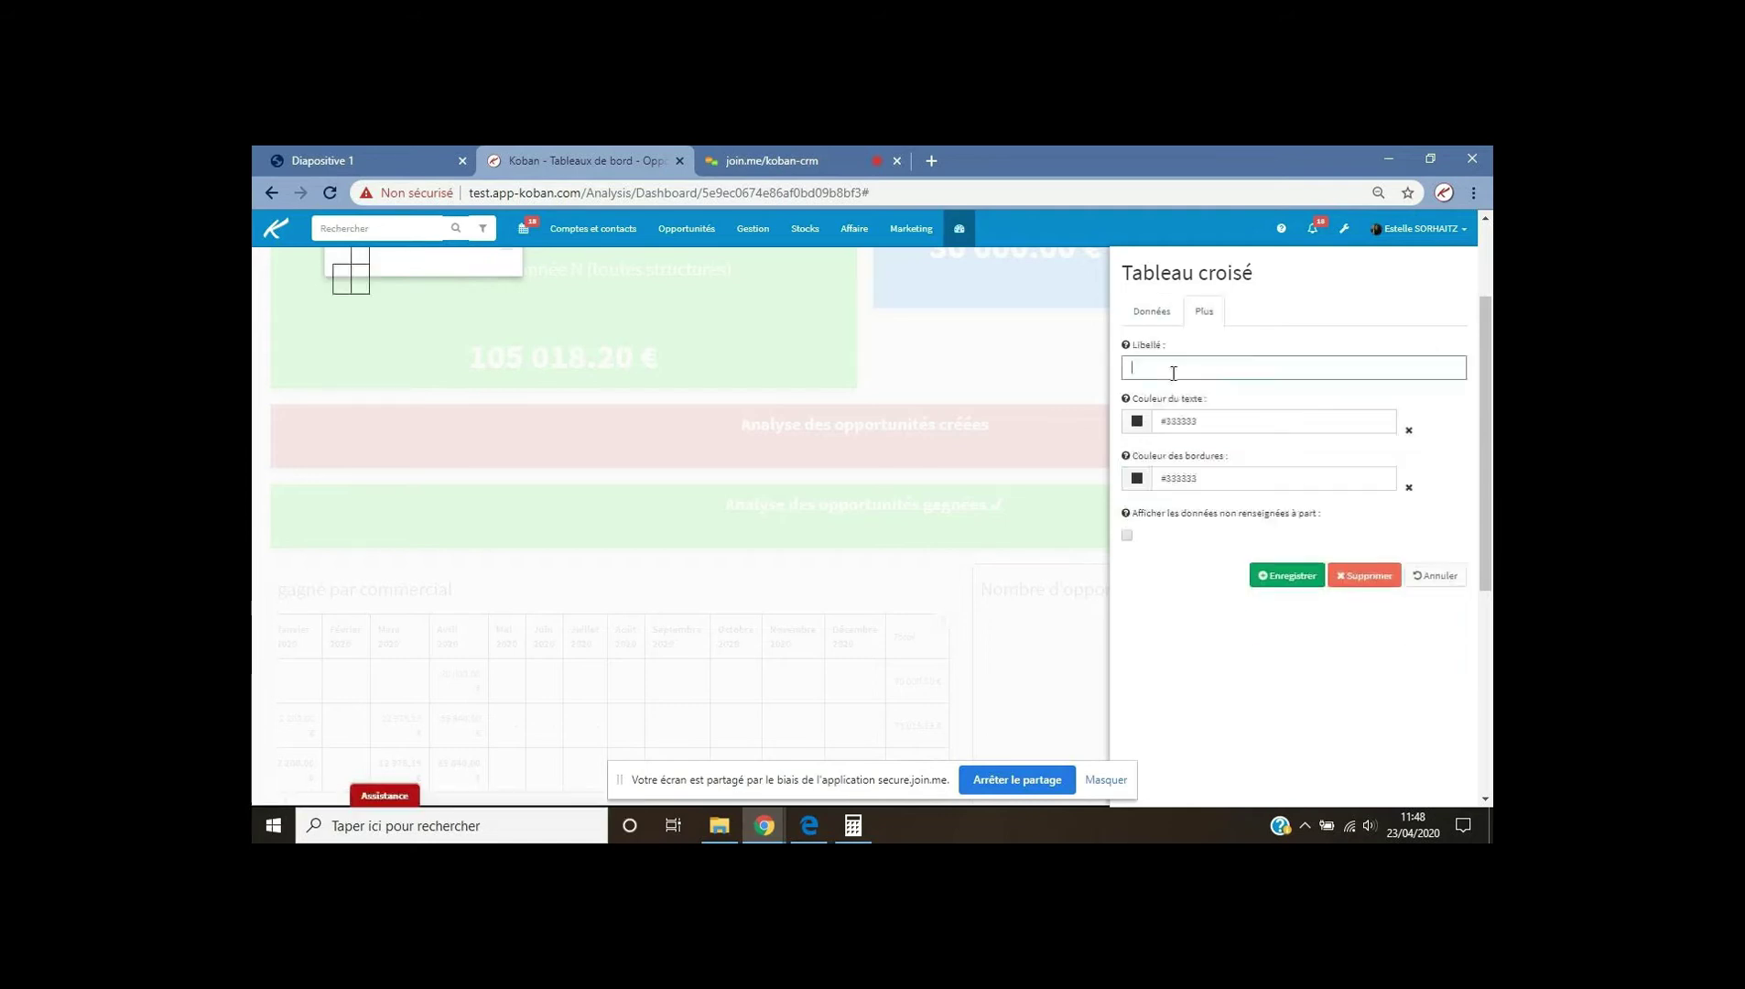
{"action": "type", "text": "Montant g"}
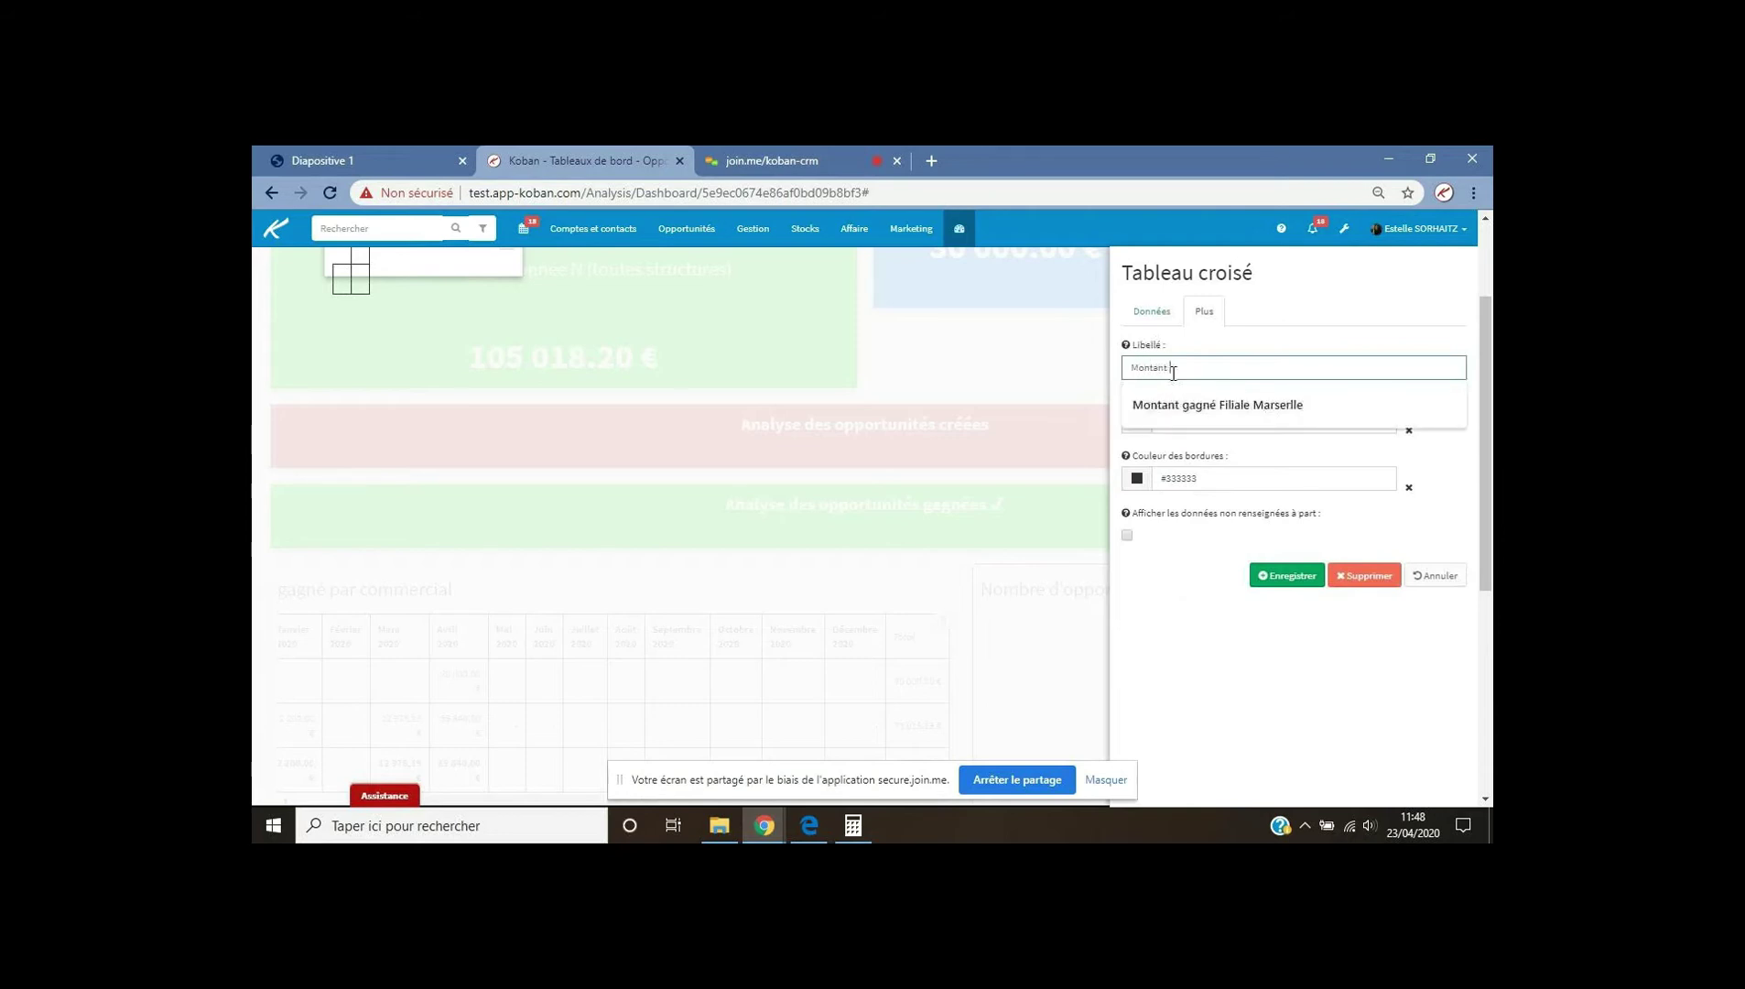
{"action": "type", "text": "egné /"}
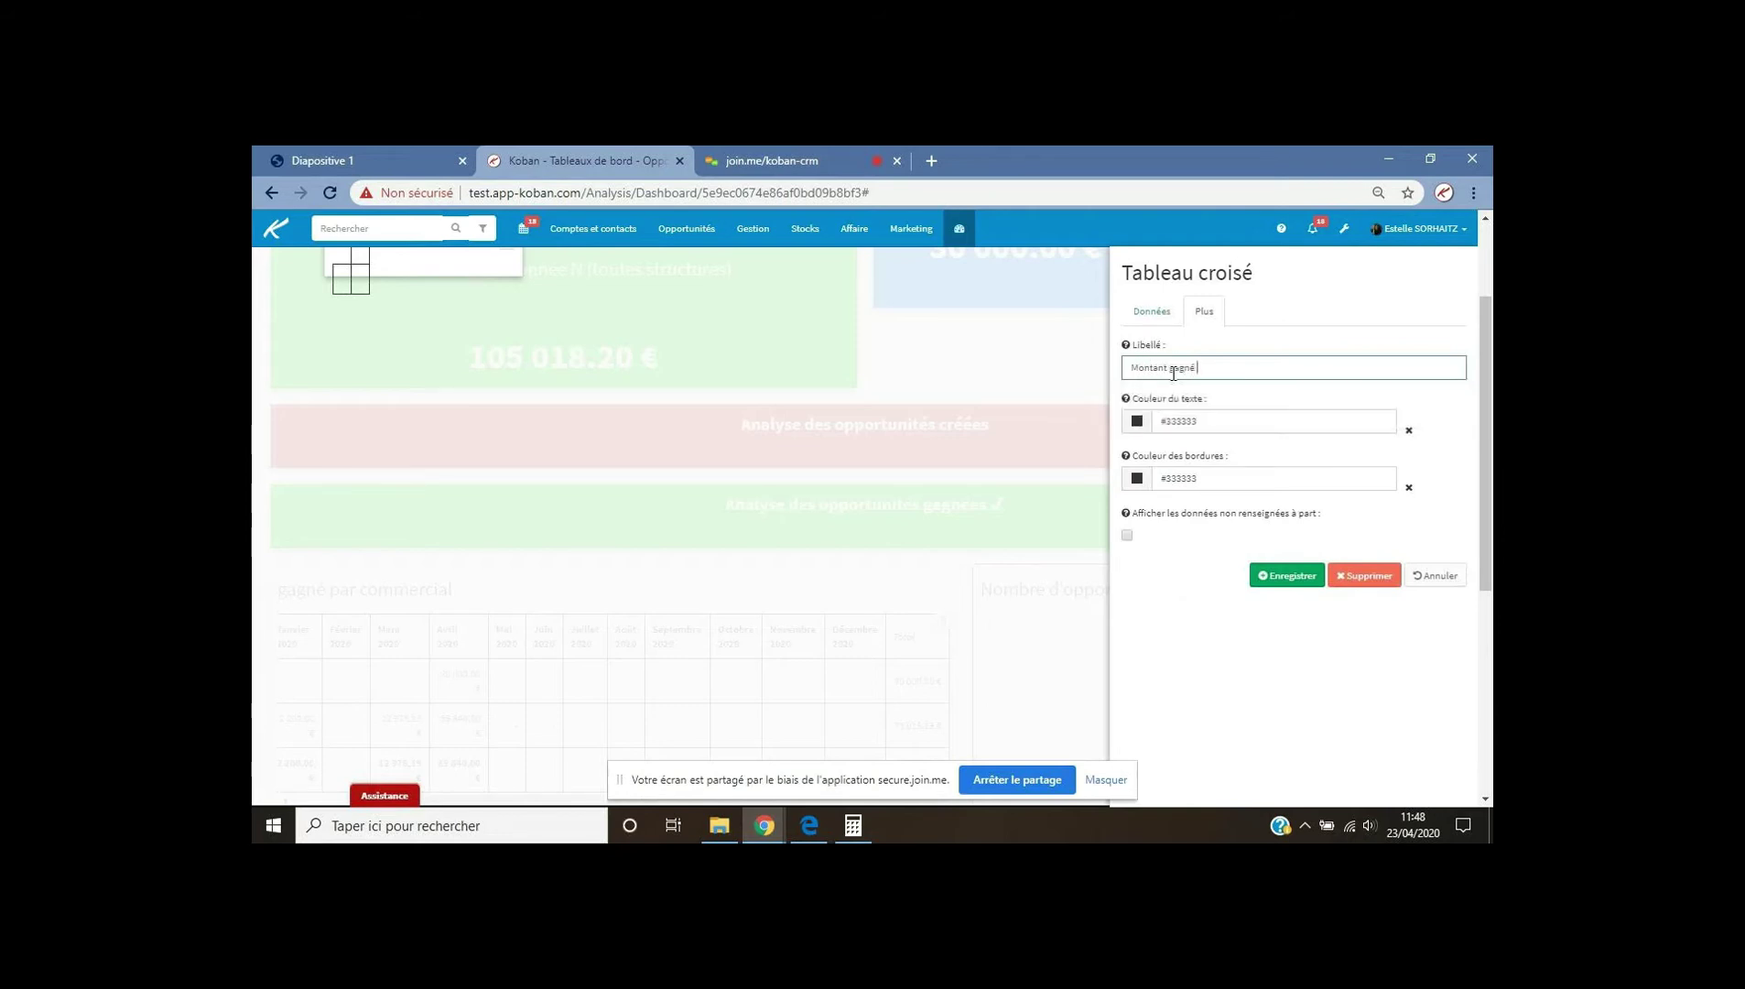
{"action": "type", "text": " cat de produotsts"}
{"action": "left_click", "coordinate": [1286, 575]}
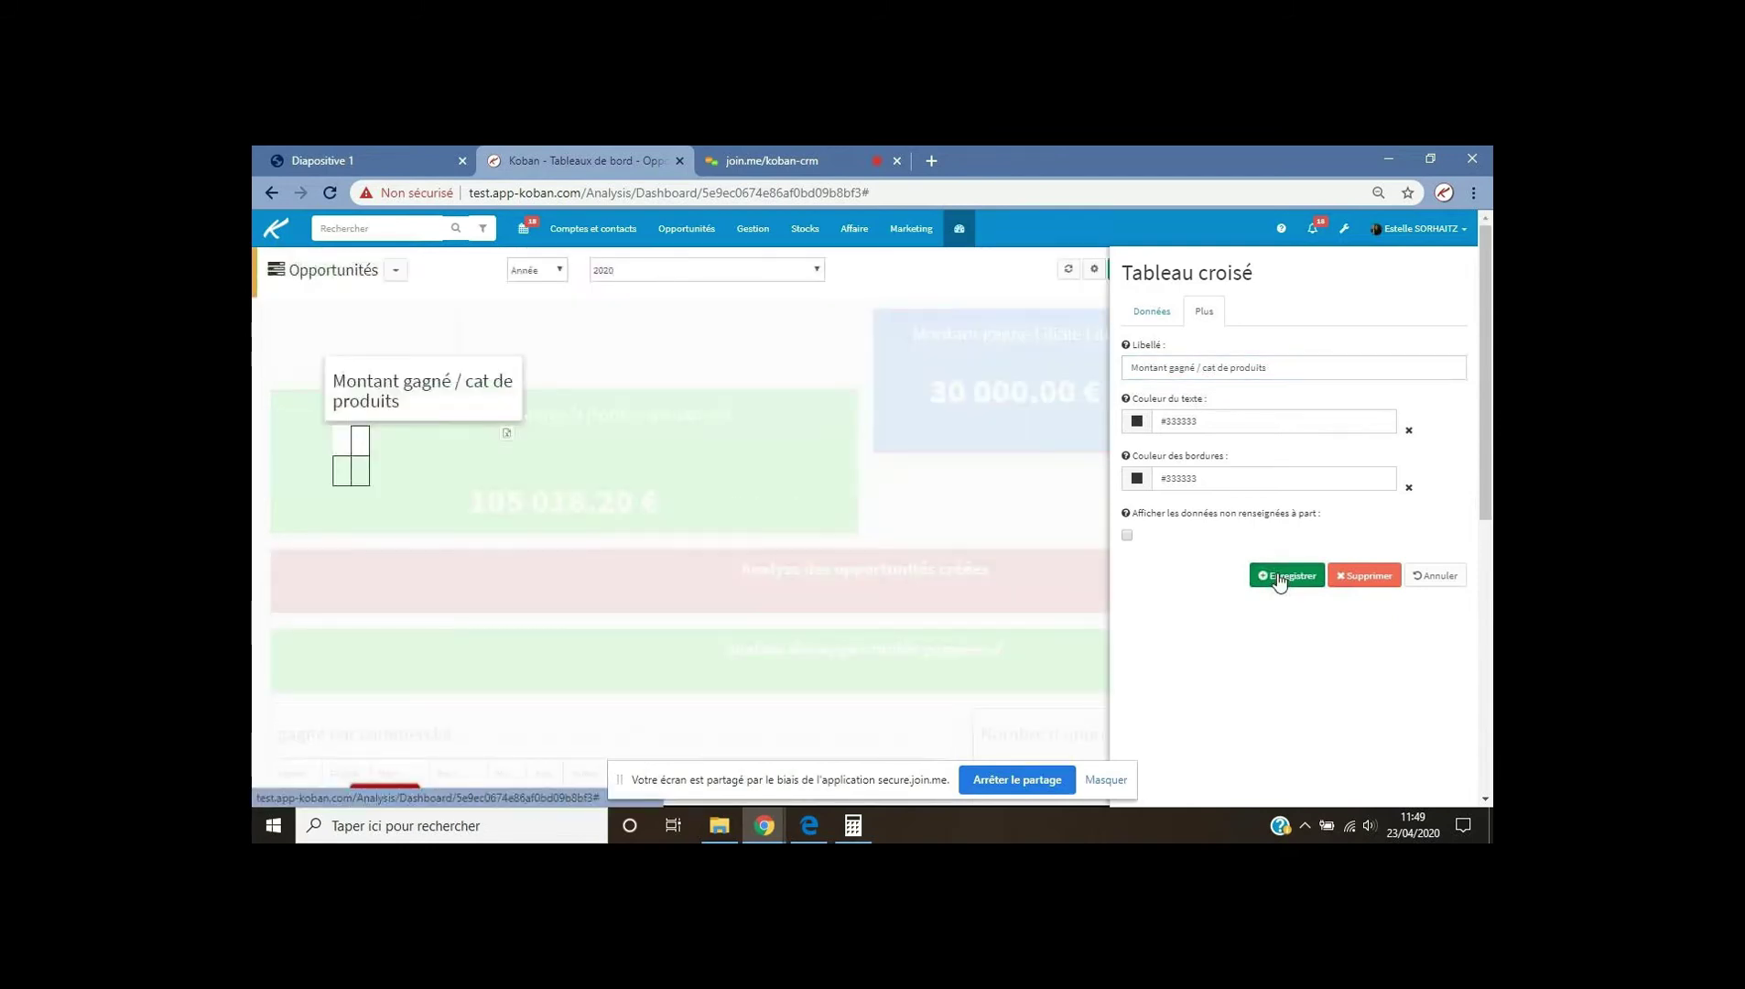
Place the product category crosstab below the Analyse des opportunités gagnées banner, widen it across the dashboard, and finish editing.
{"action": "scroll", "coordinate": [956, 584], "scroll_direction": "down", "scroll_amount": 2}
{"action": "scroll", "coordinate": [956, 585], "scroll_direction": "up", "scroll_amount": 1}
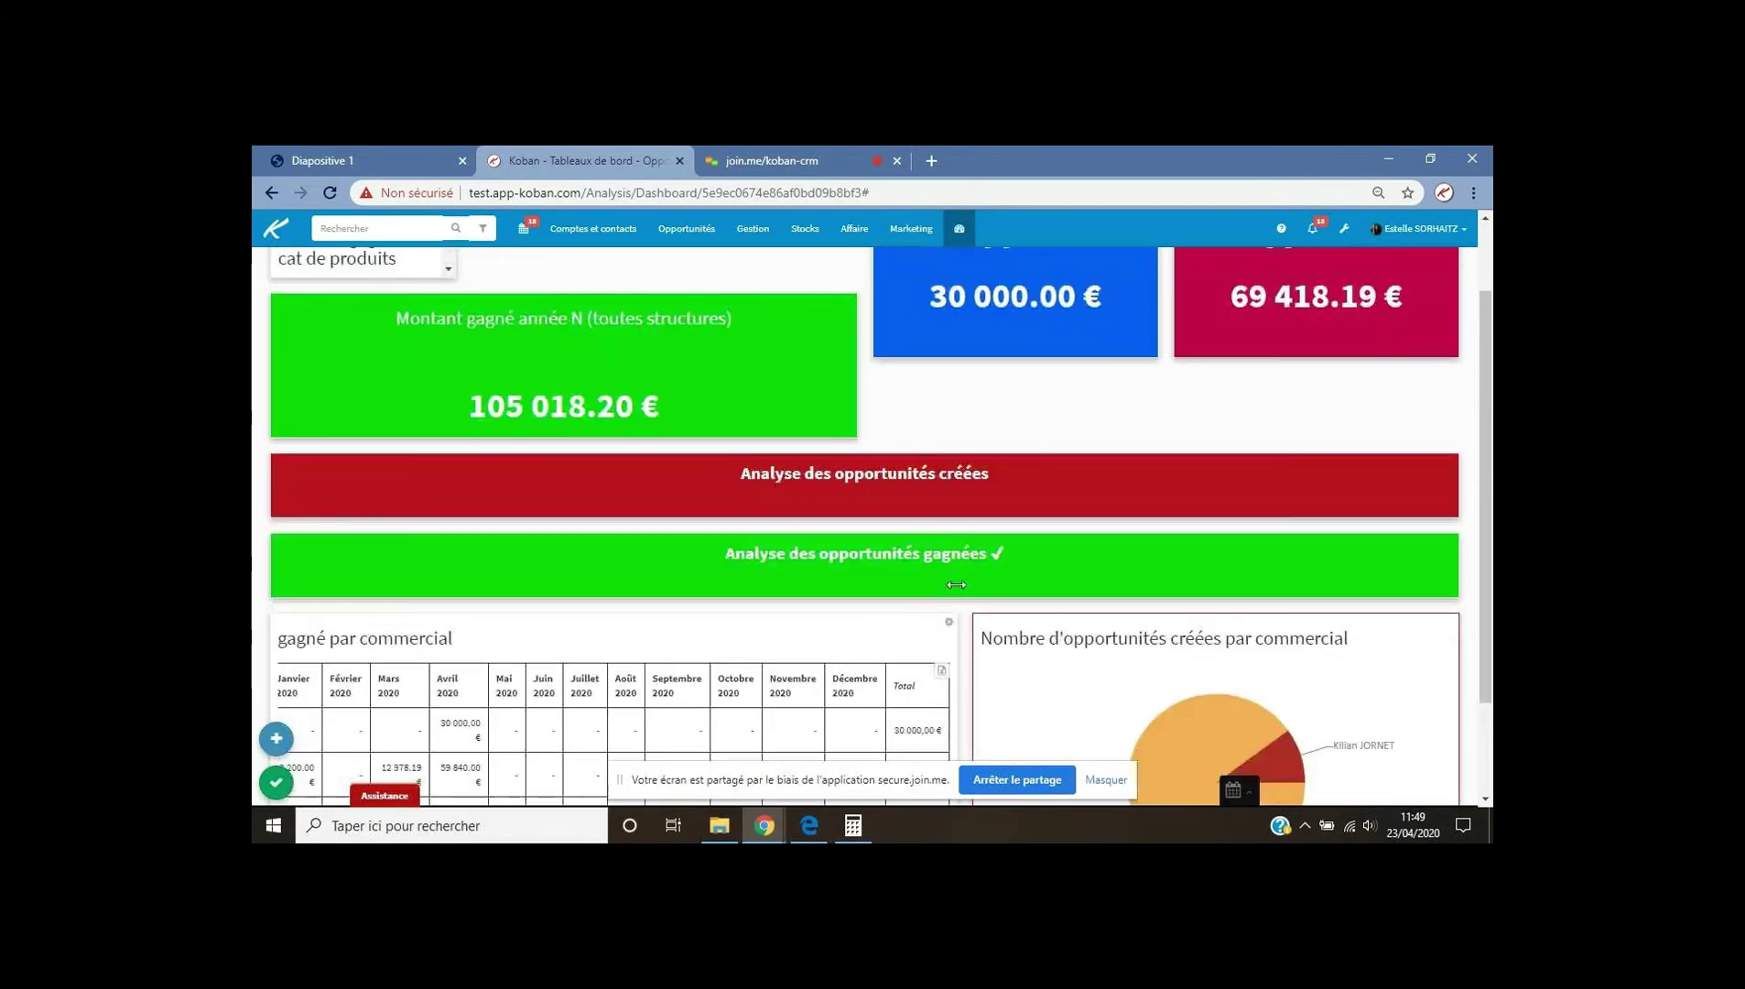
{"action": "left_click_drag", "start_coordinate": [374, 272], "coordinate": [460, 611]}
{"action": "left_click_drag", "start_coordinate": [1184, 753], "coordinate": [1463, 801]}
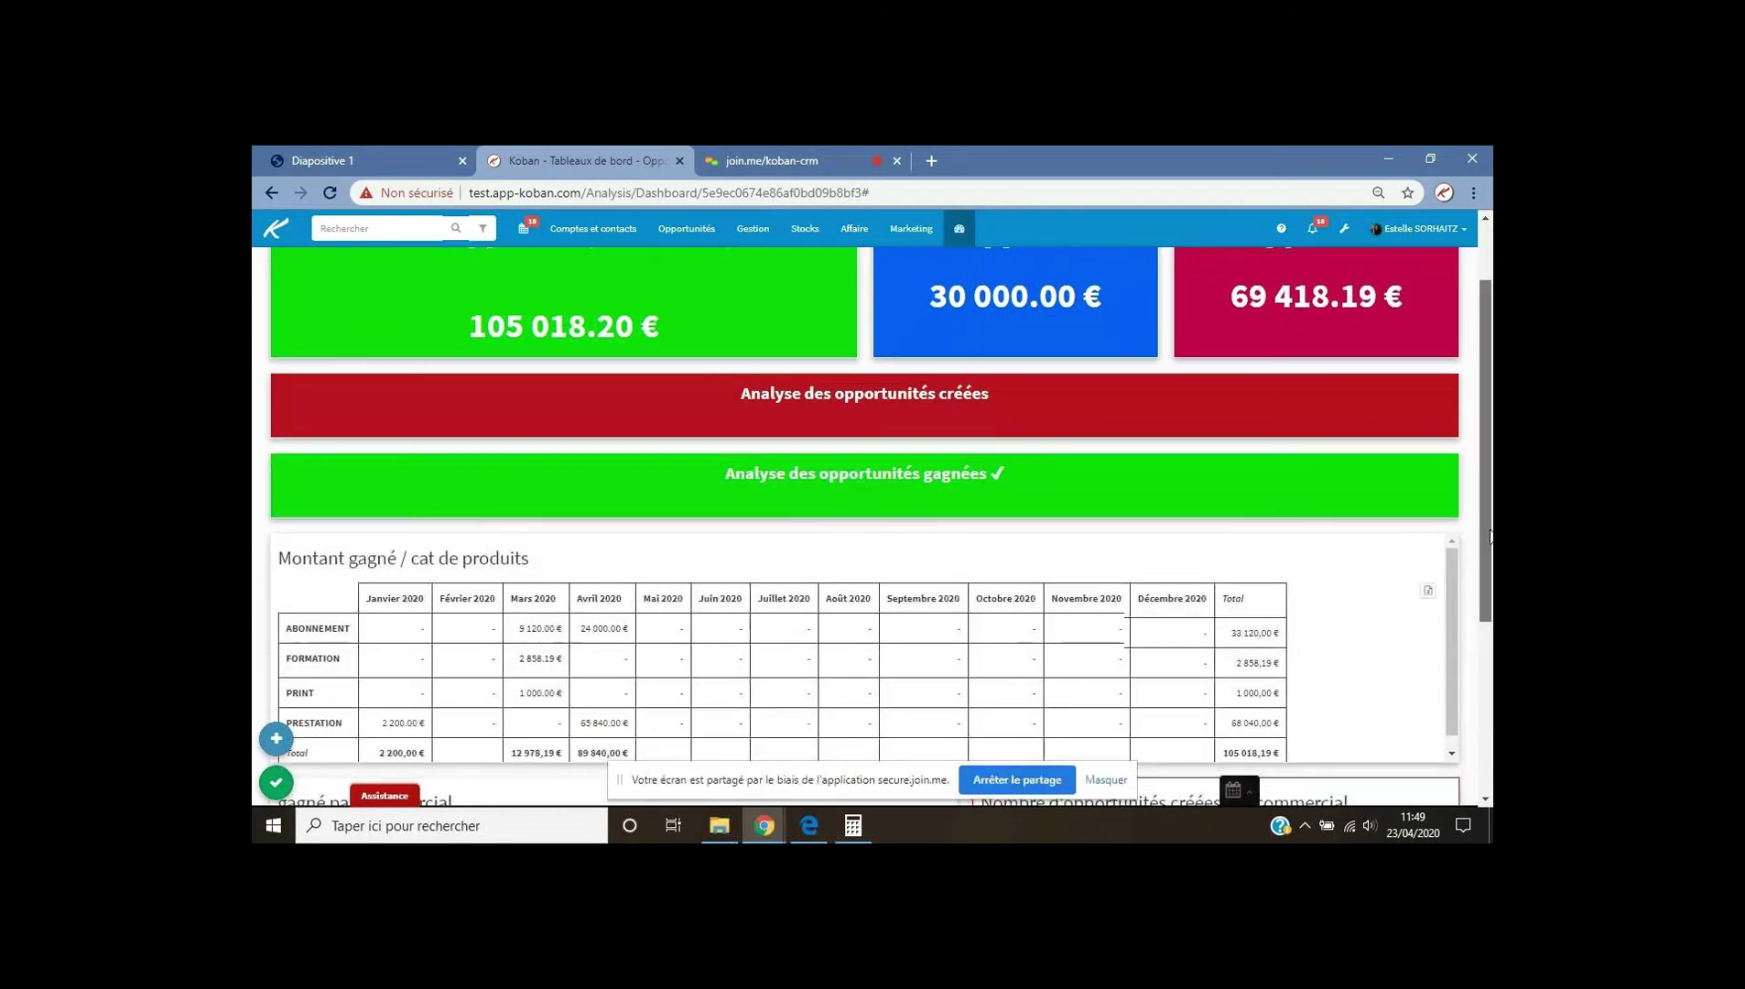
{"action": "scroll", "coordinate": [1239, 577], "scroll_direction": "down", "scroll_amount": 2}
{"action": "left_click", "coordinate": [276, 784]}
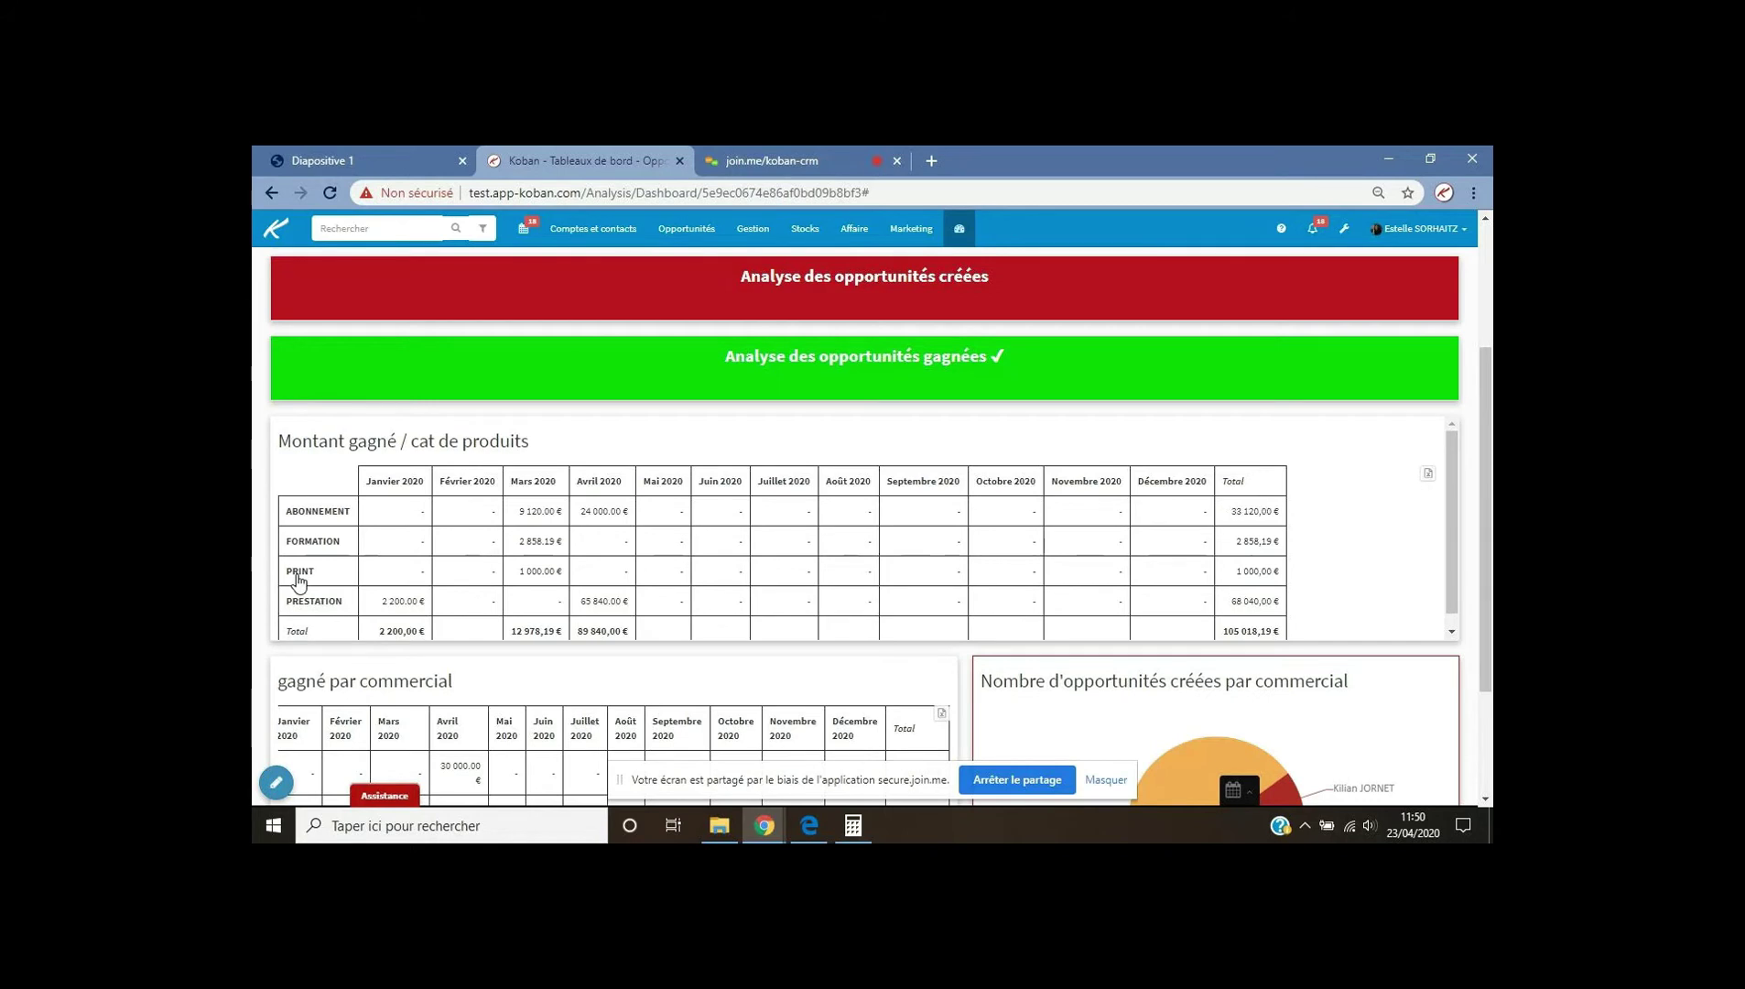
Check the opportunity analysis slide, return to Koban's Opportunités dashboard and add a Graphique widget.
{"action": "left_click", "coordinate": [359, 158]}
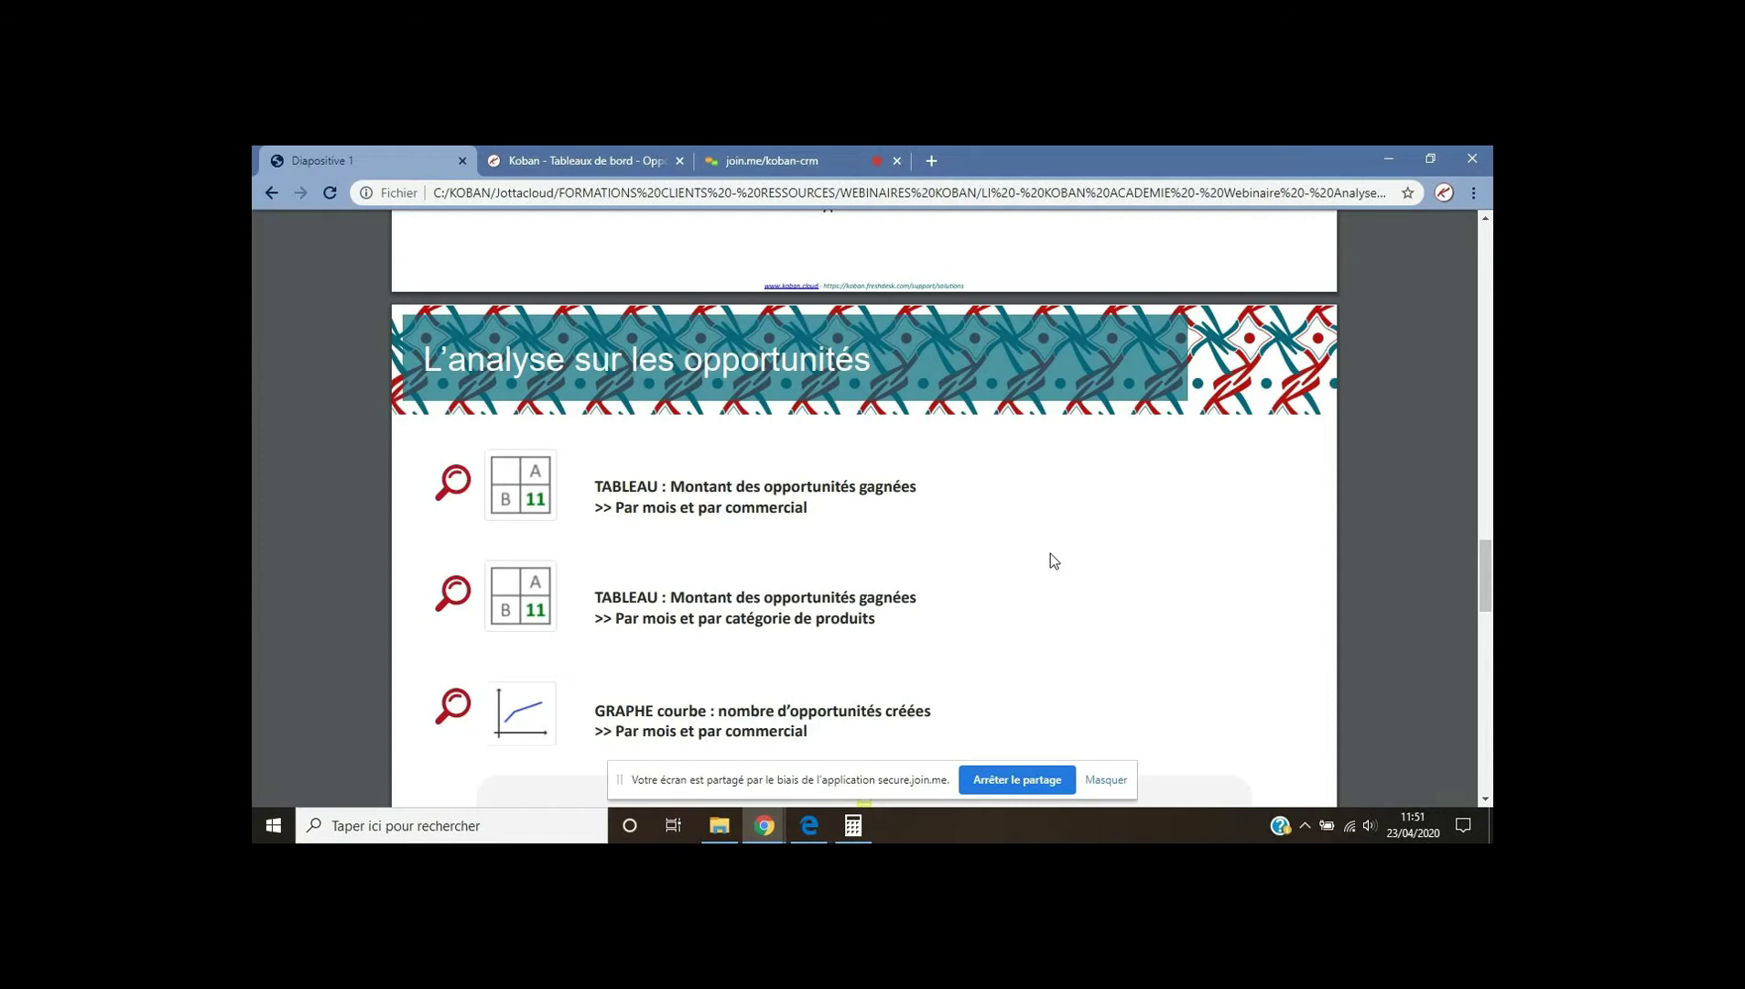
{"action": "left_click", "coordinate": [584, 169]}
{"action": "scroll", "coordinate": [876, 502], "scroll_direction": "up", "scroll_amount": 2}
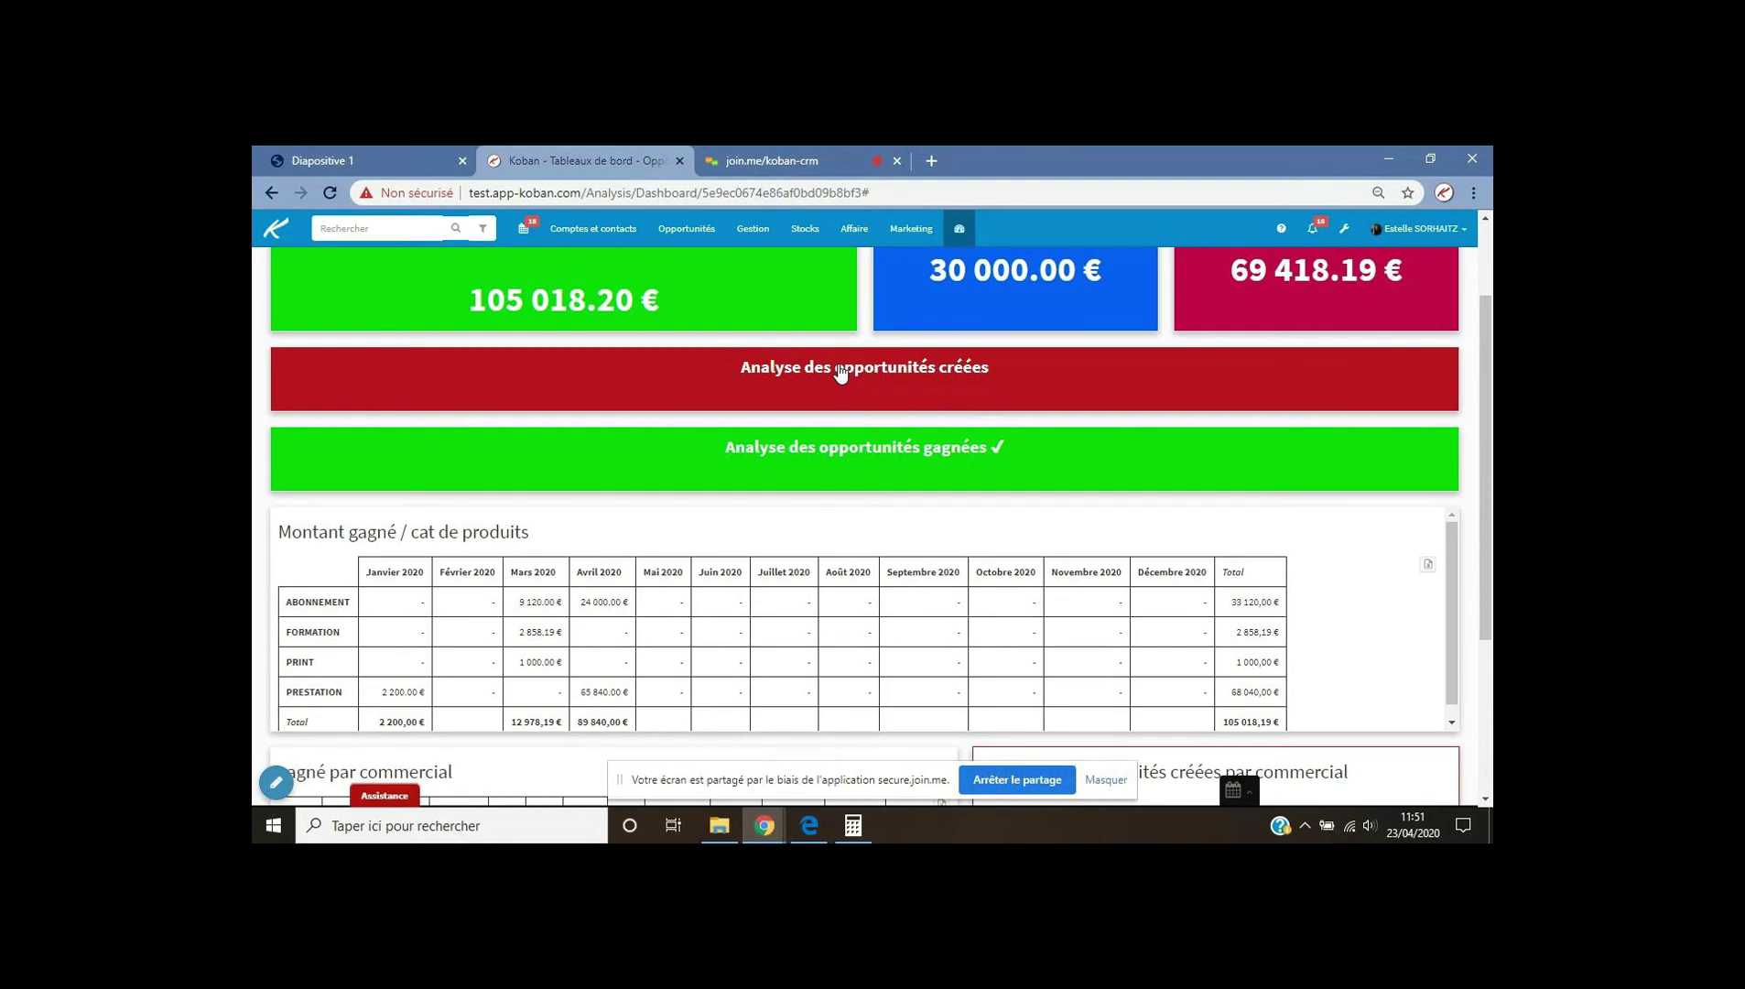
{"action": "left_click", "coordinate": [273, 785]}
{"action": "left_click", "coordinate": [277, 740]}
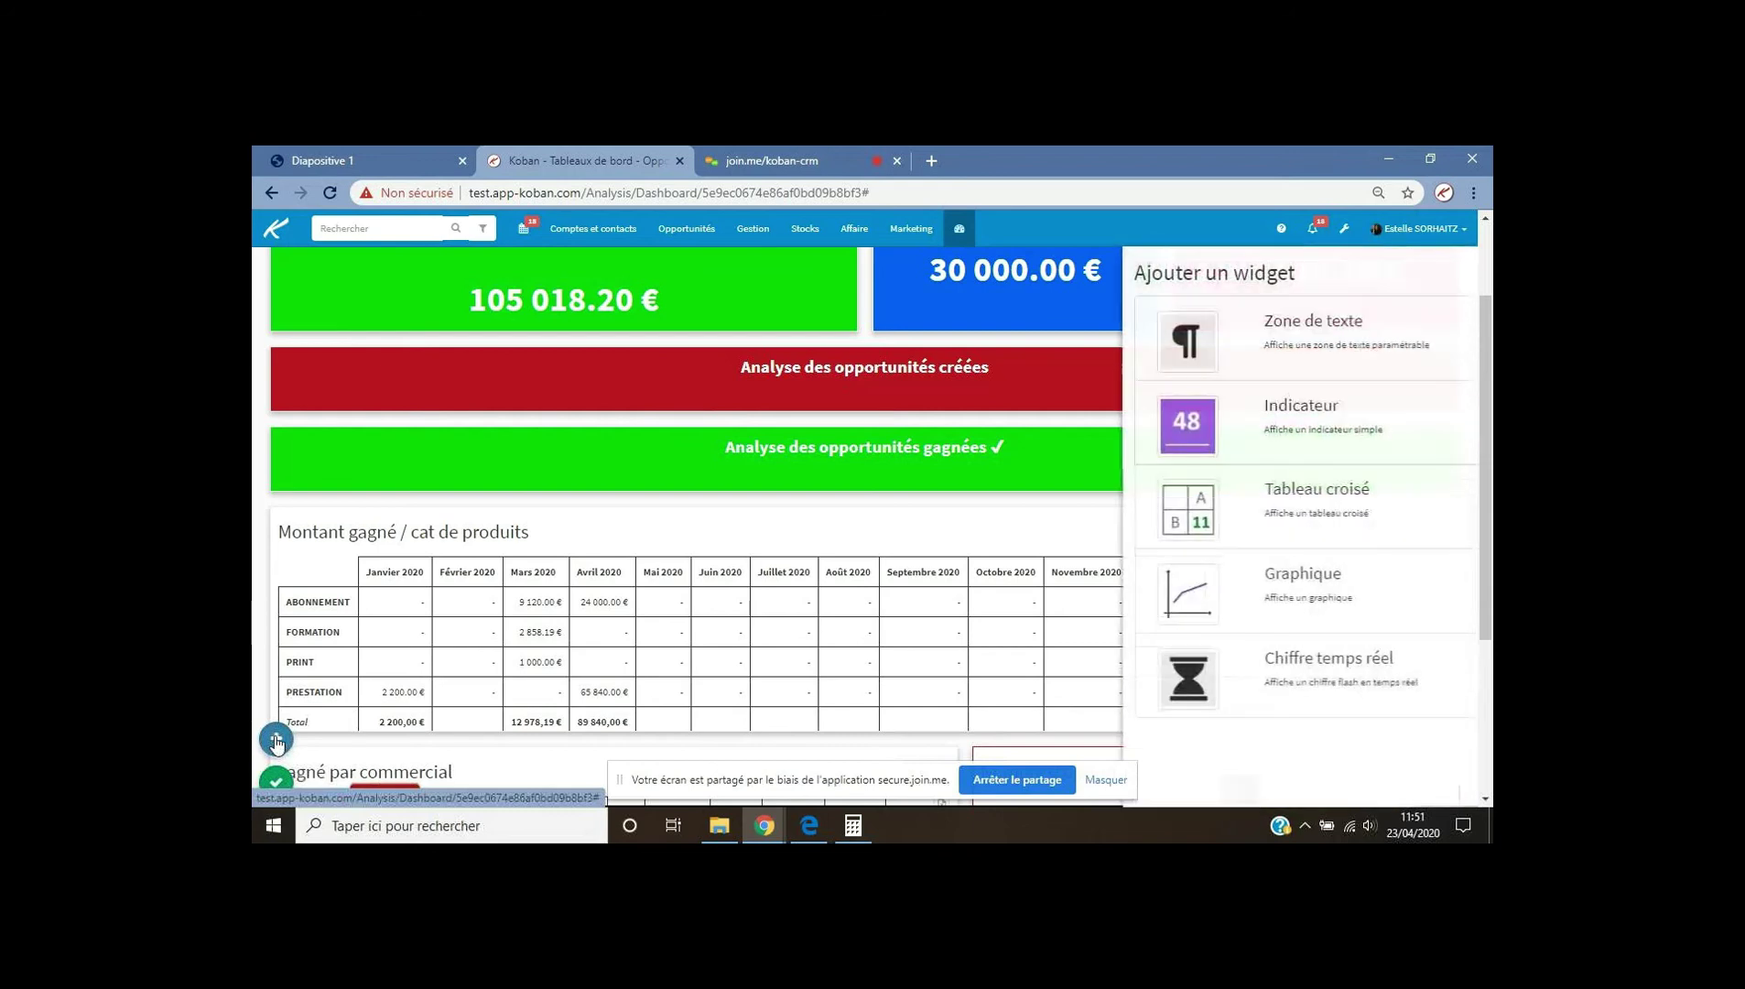
{"action": "left_click", "coordinate": [1332, 587]}
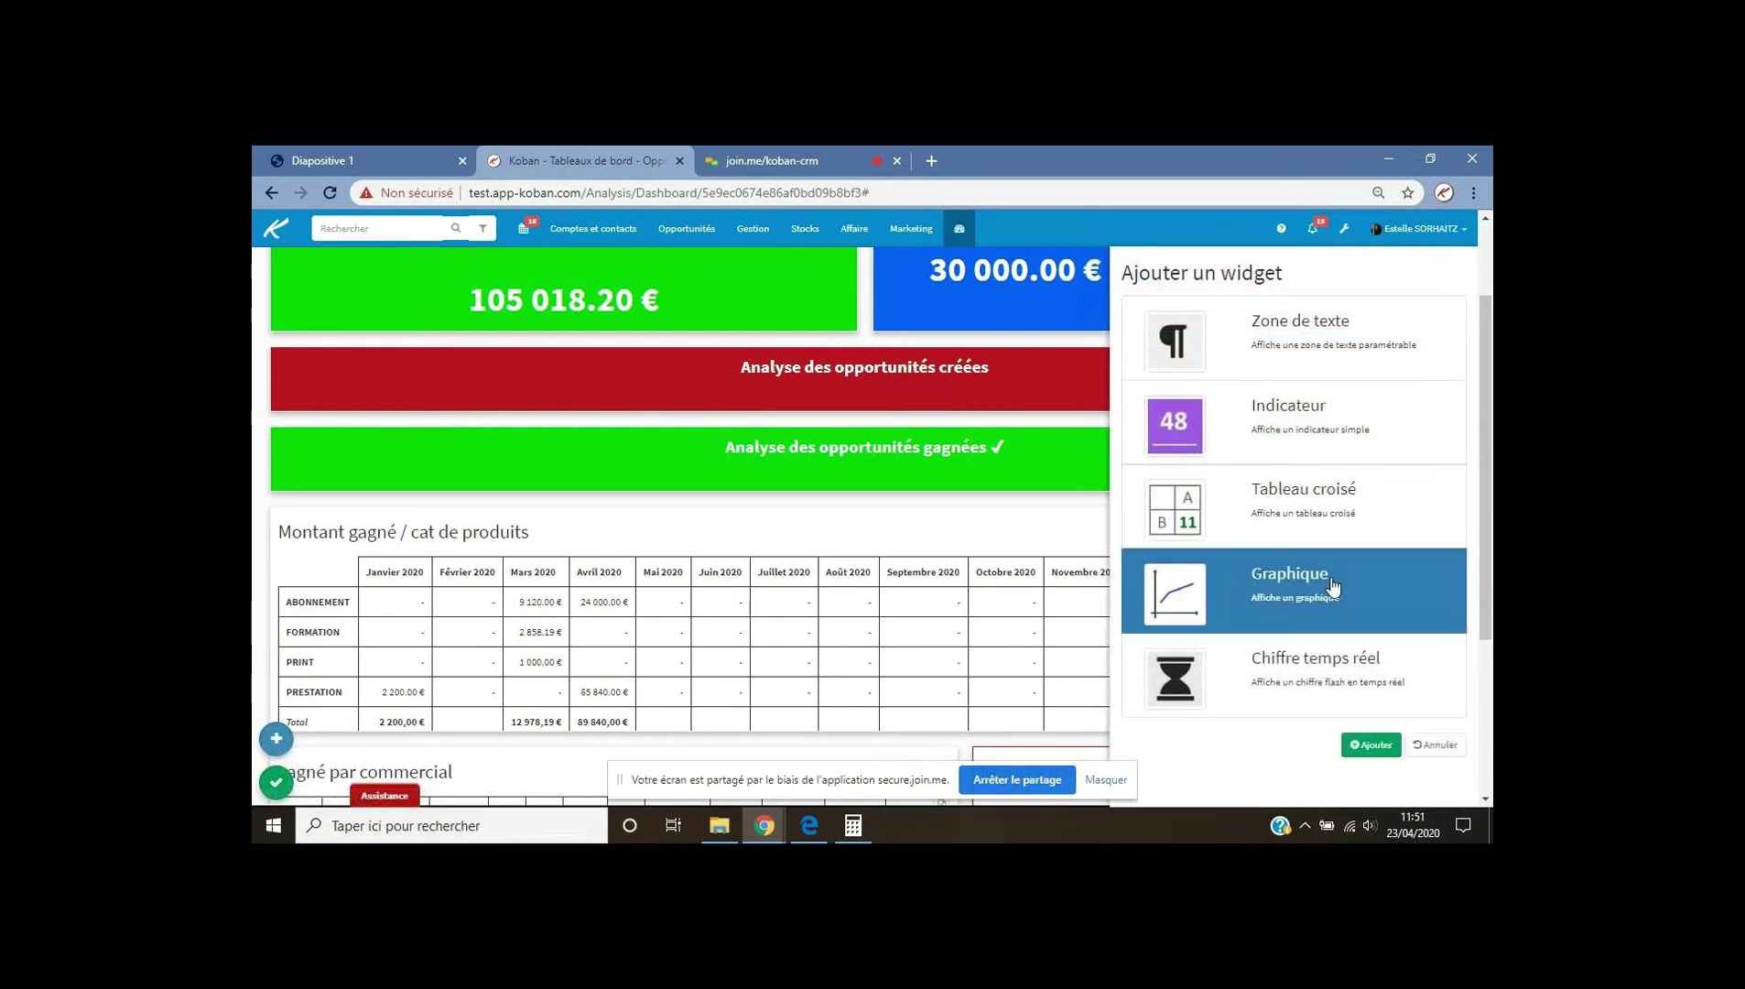
{"action": "left_click", "coordinate": [1373, 745]}
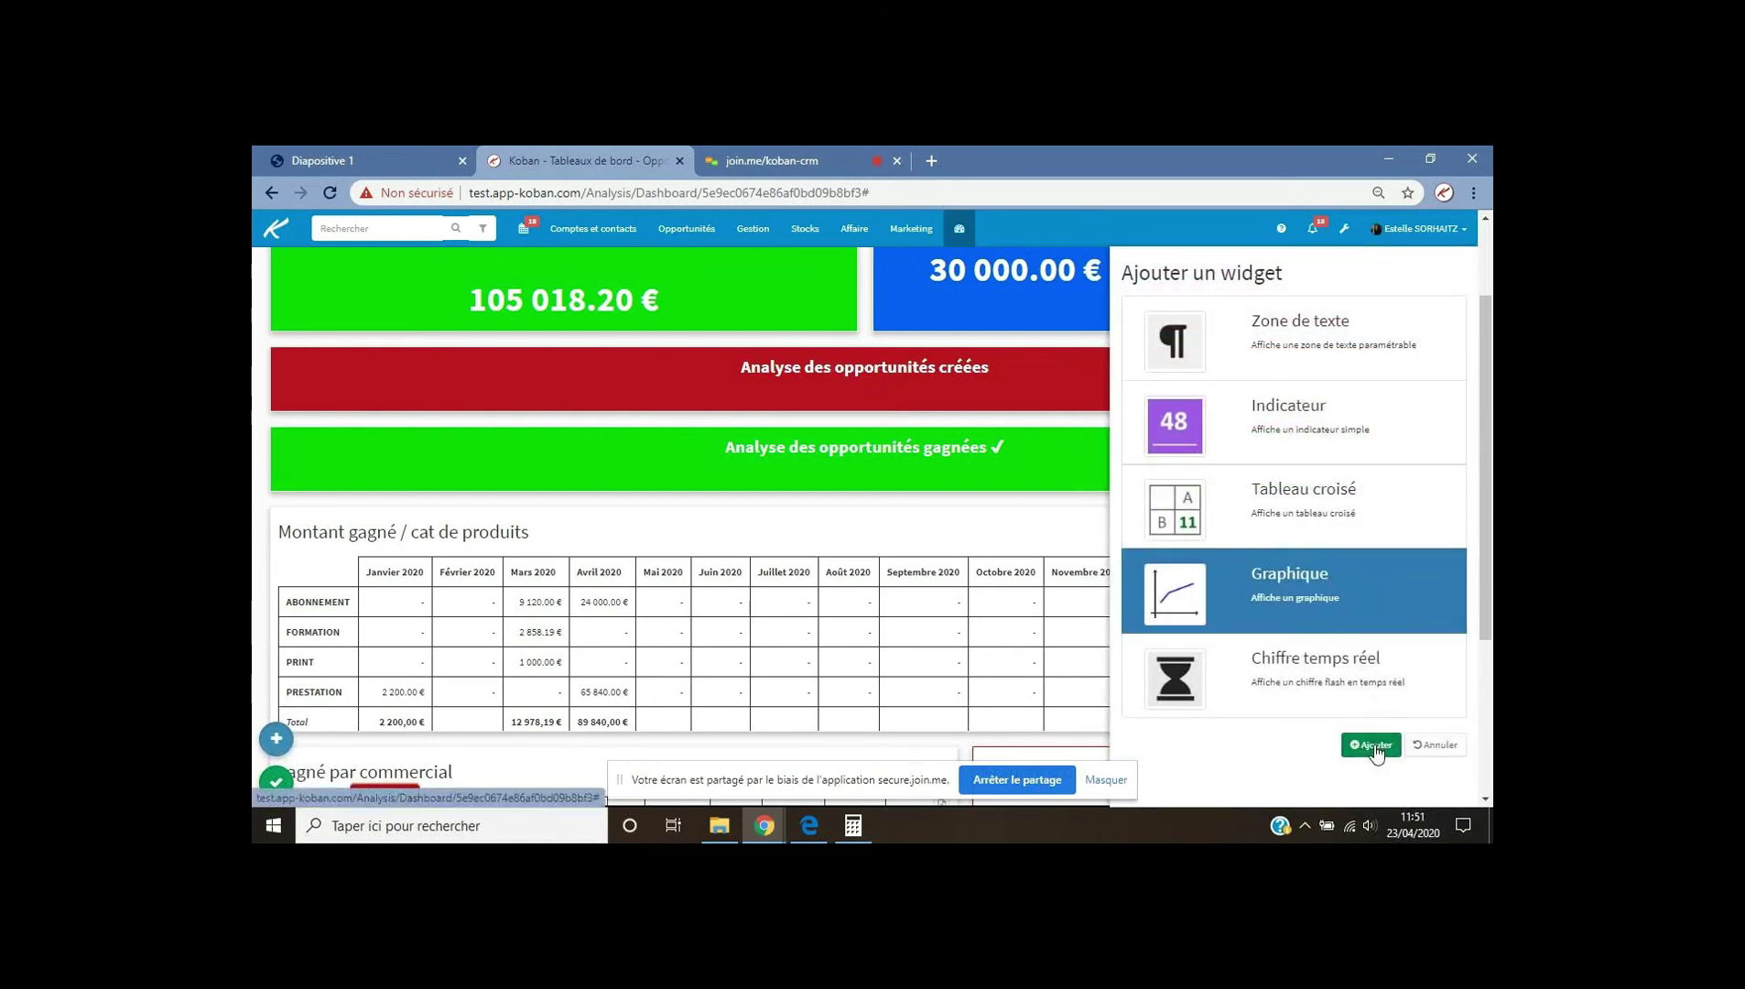
Configure the chart as a Courbe with indicator Nombre d'opportunités créées, Mois as the Ligne and Année as the Série.
{"action": "left_click", "coordinate": [1182, 368]}
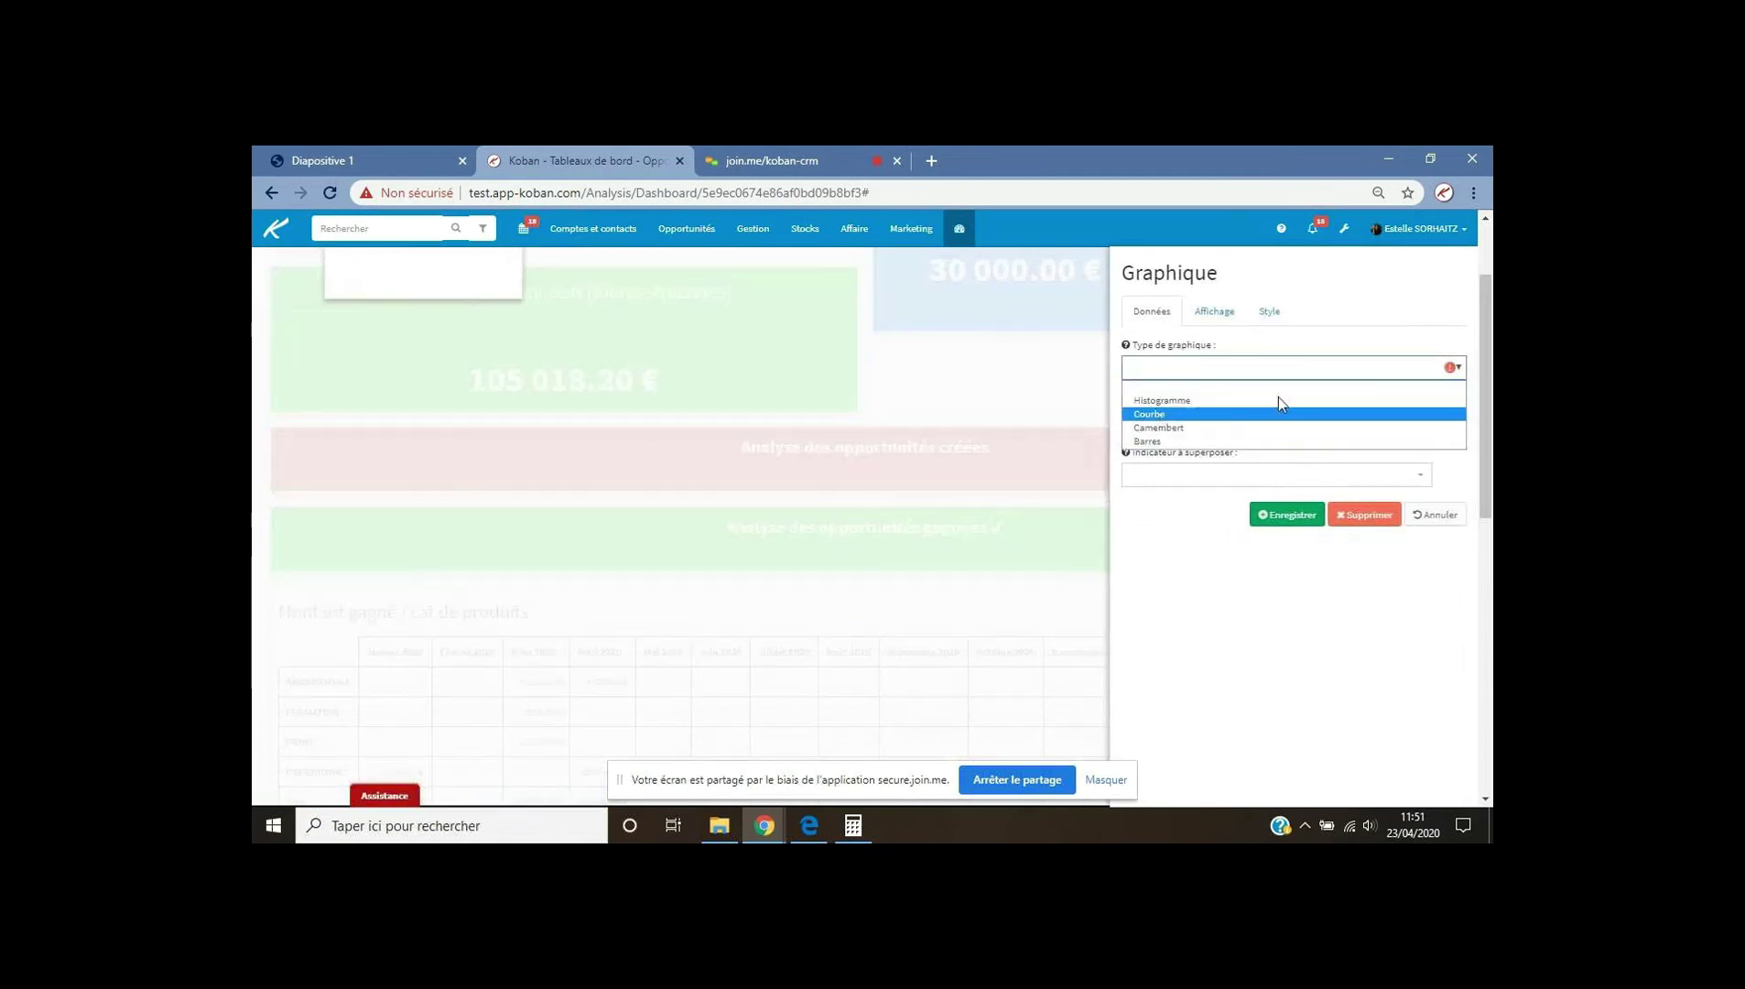
{"action": "left_click", "coordinate": [1163, 415]}
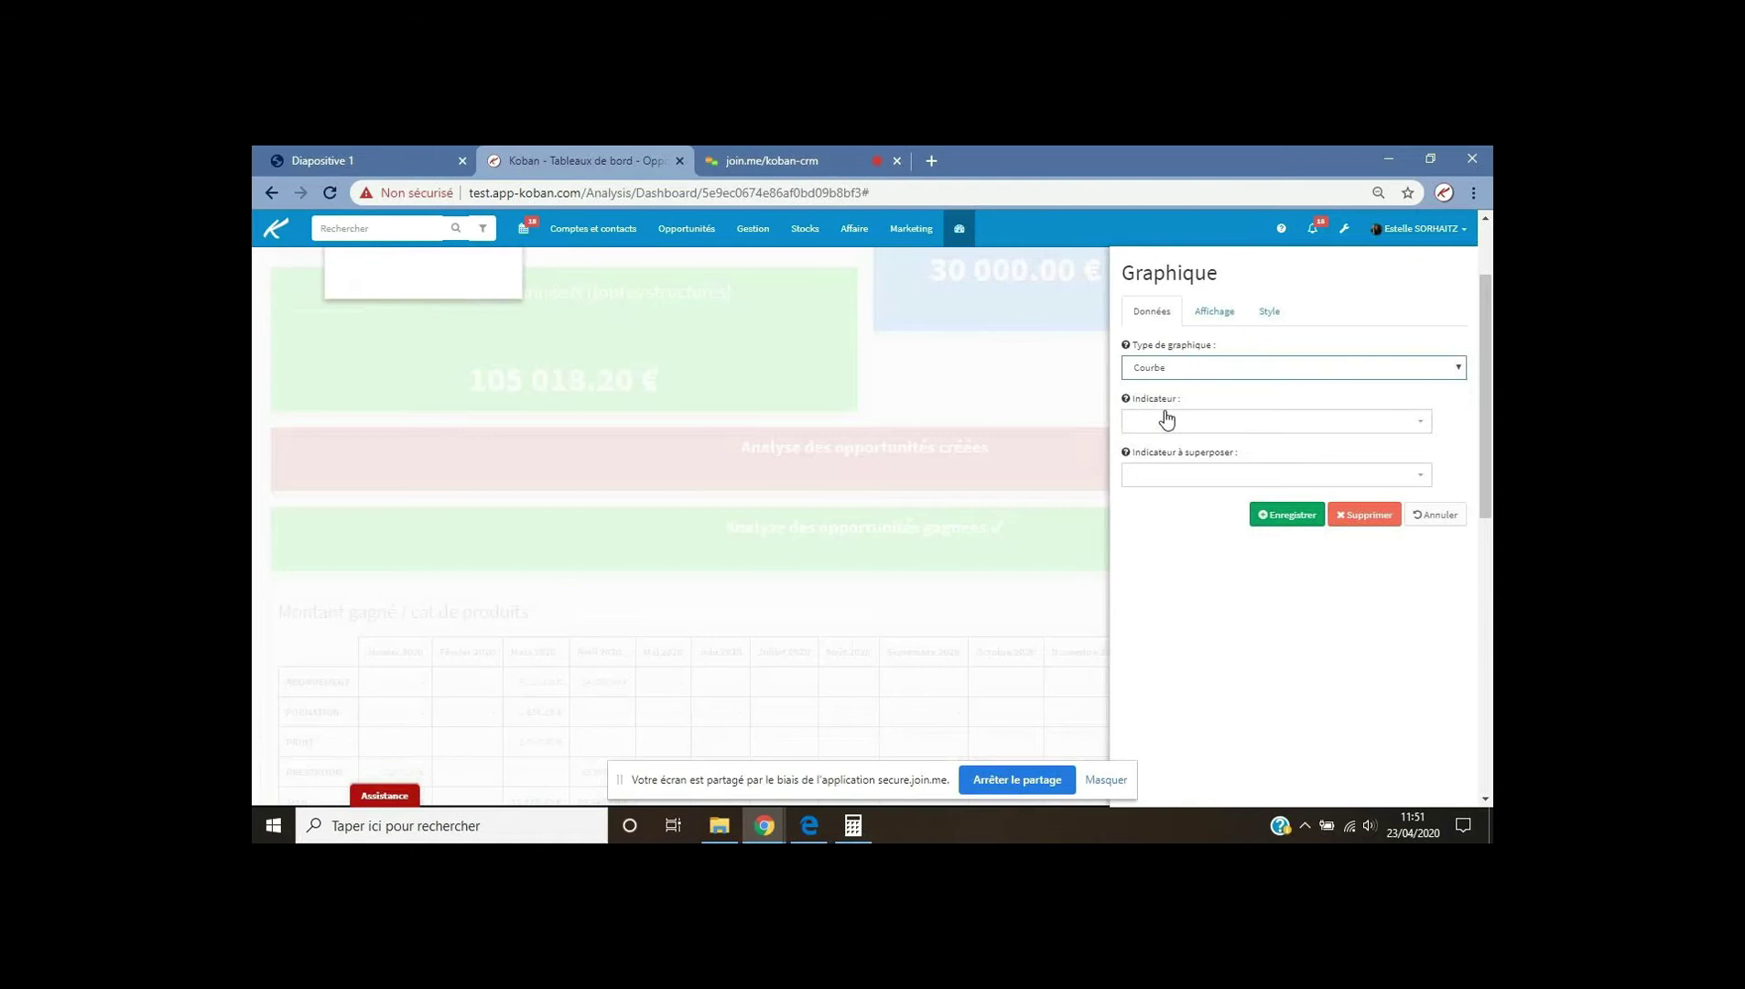
{"action": "left_click", "coordinate": [1217, 424]}
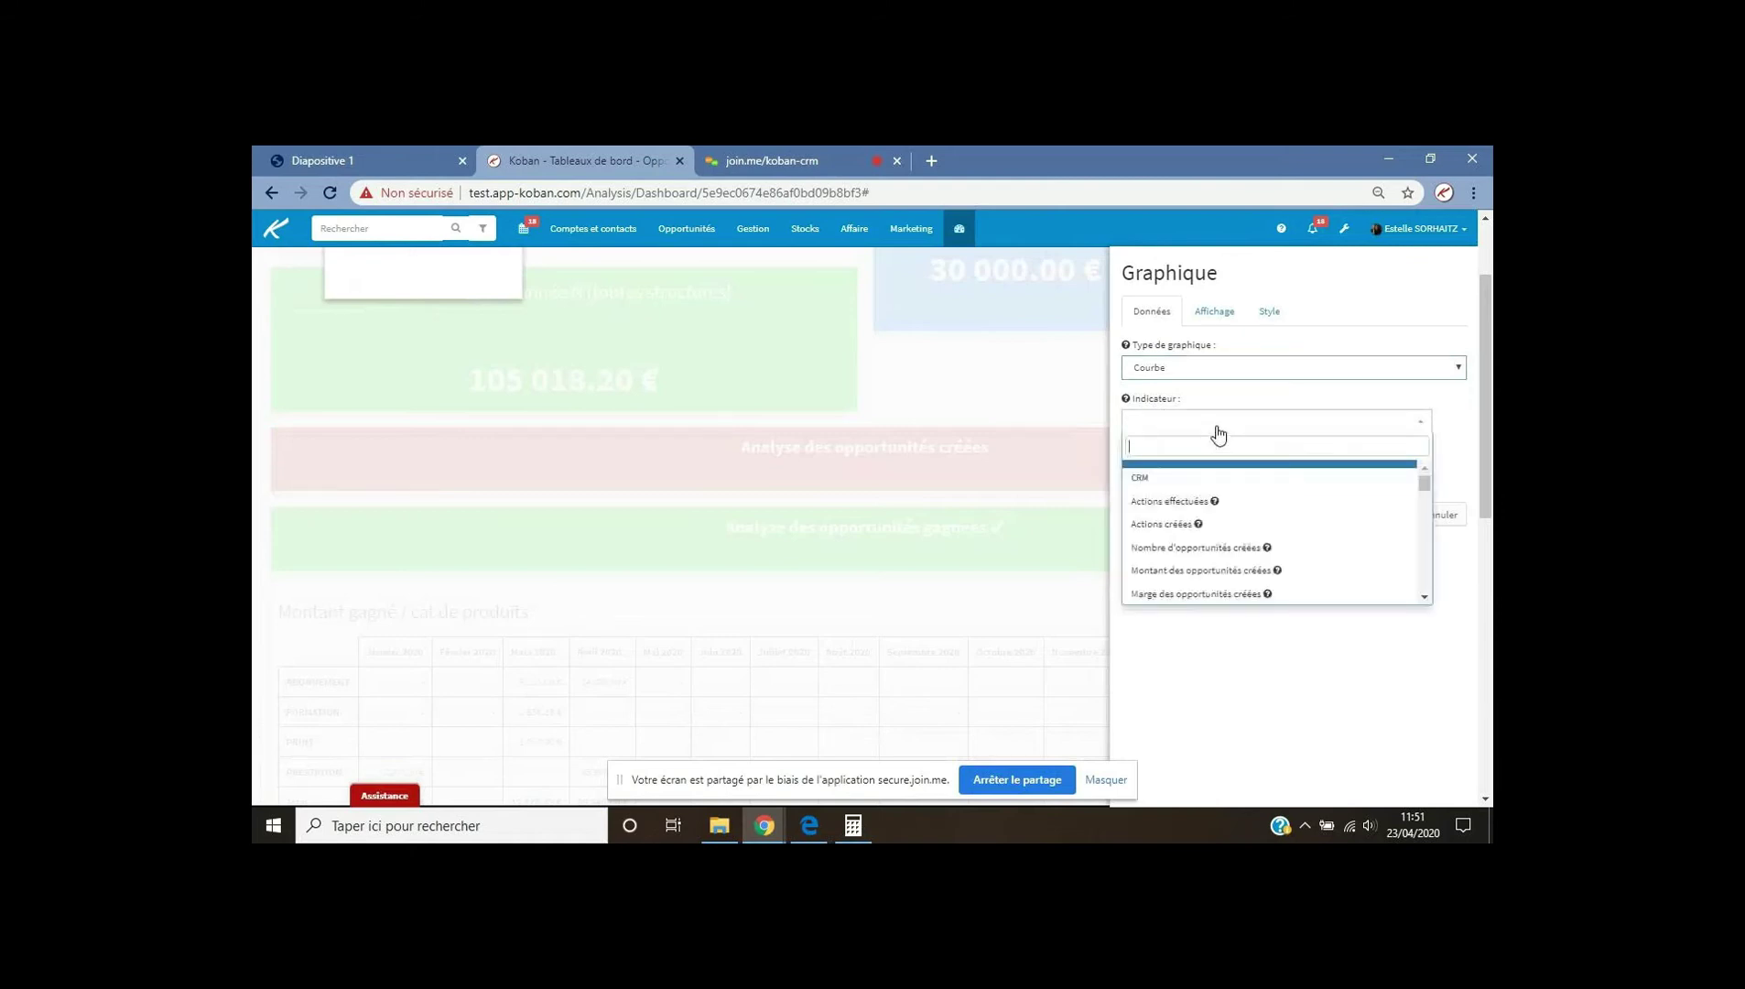
{"action": "left_click", "coordinate": [1184, 553]}
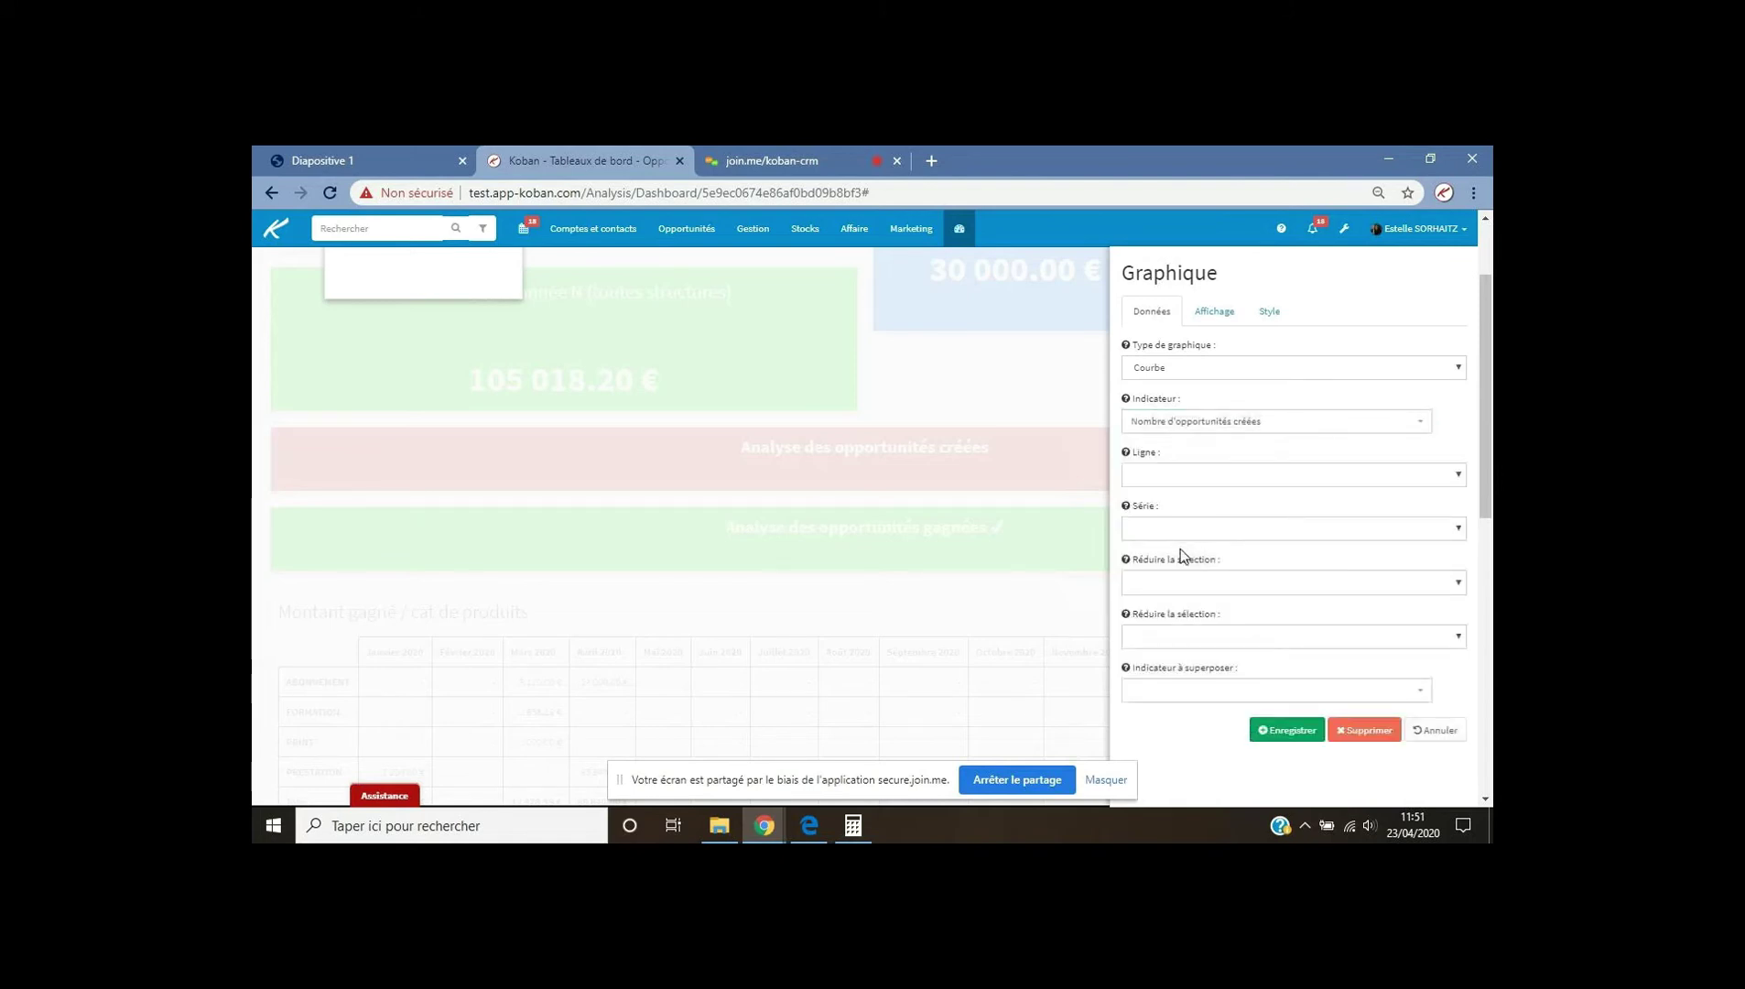
{"action": "left_click", "coordinate": [1204, 476]}
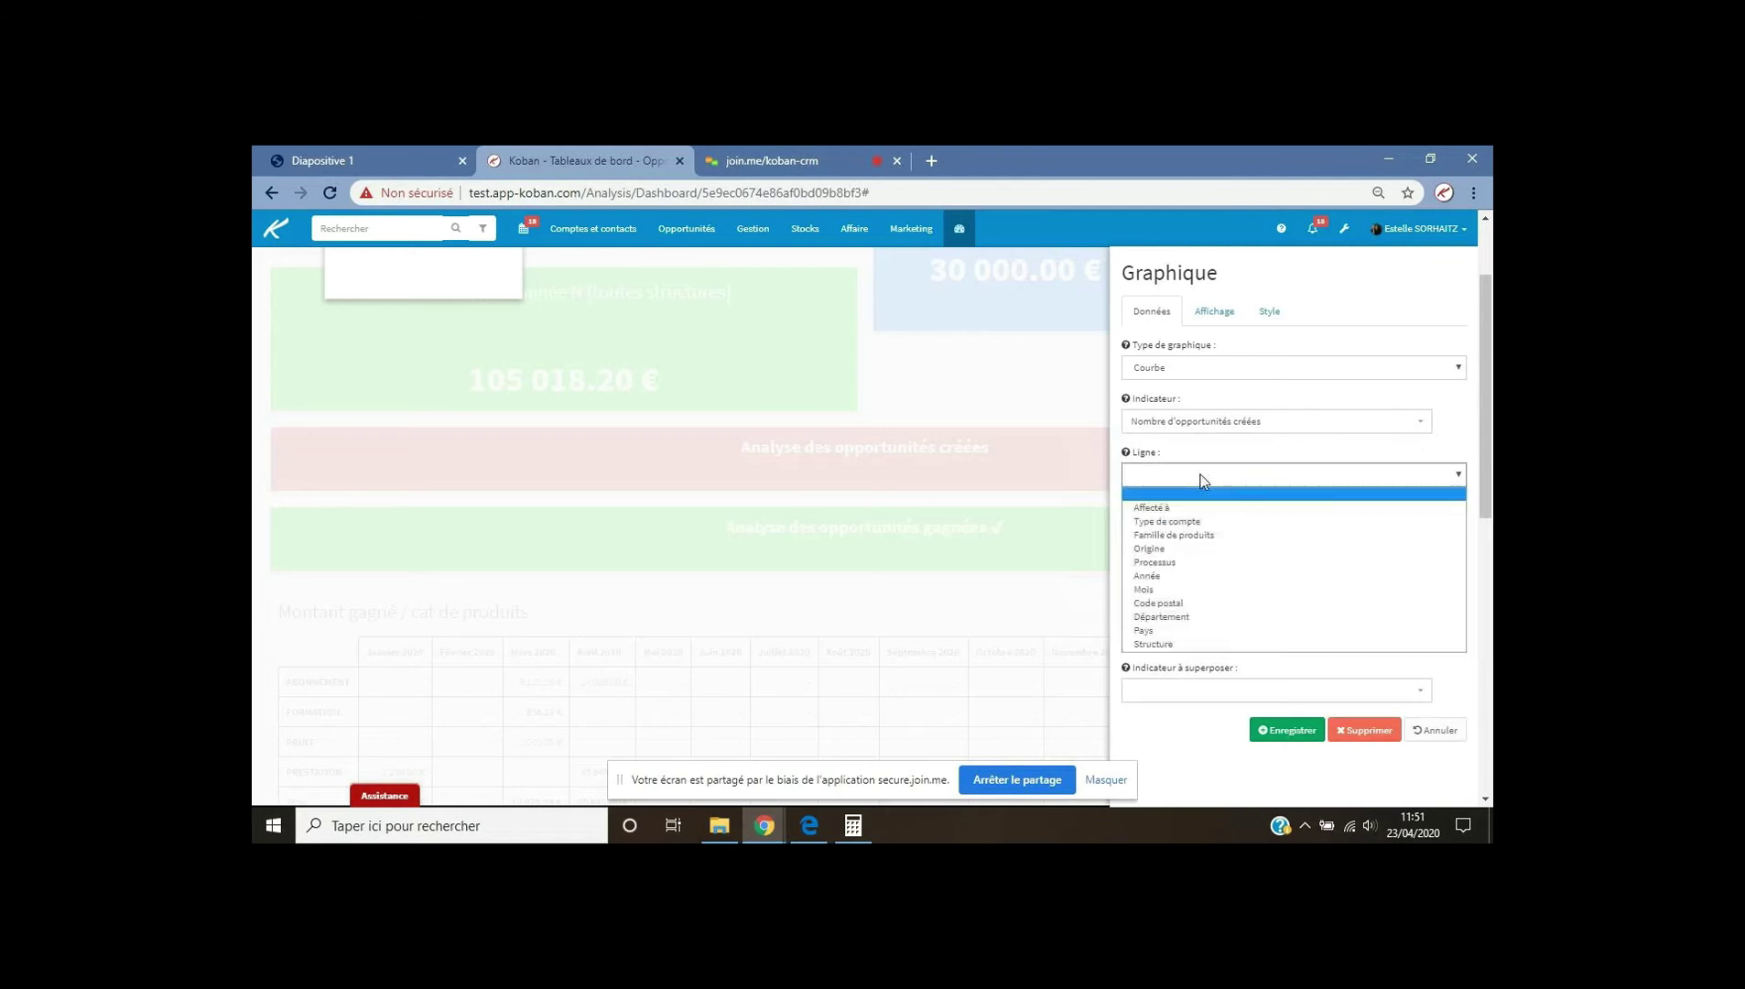
{"action": "left_click", "coordinate": [1144, 591]}
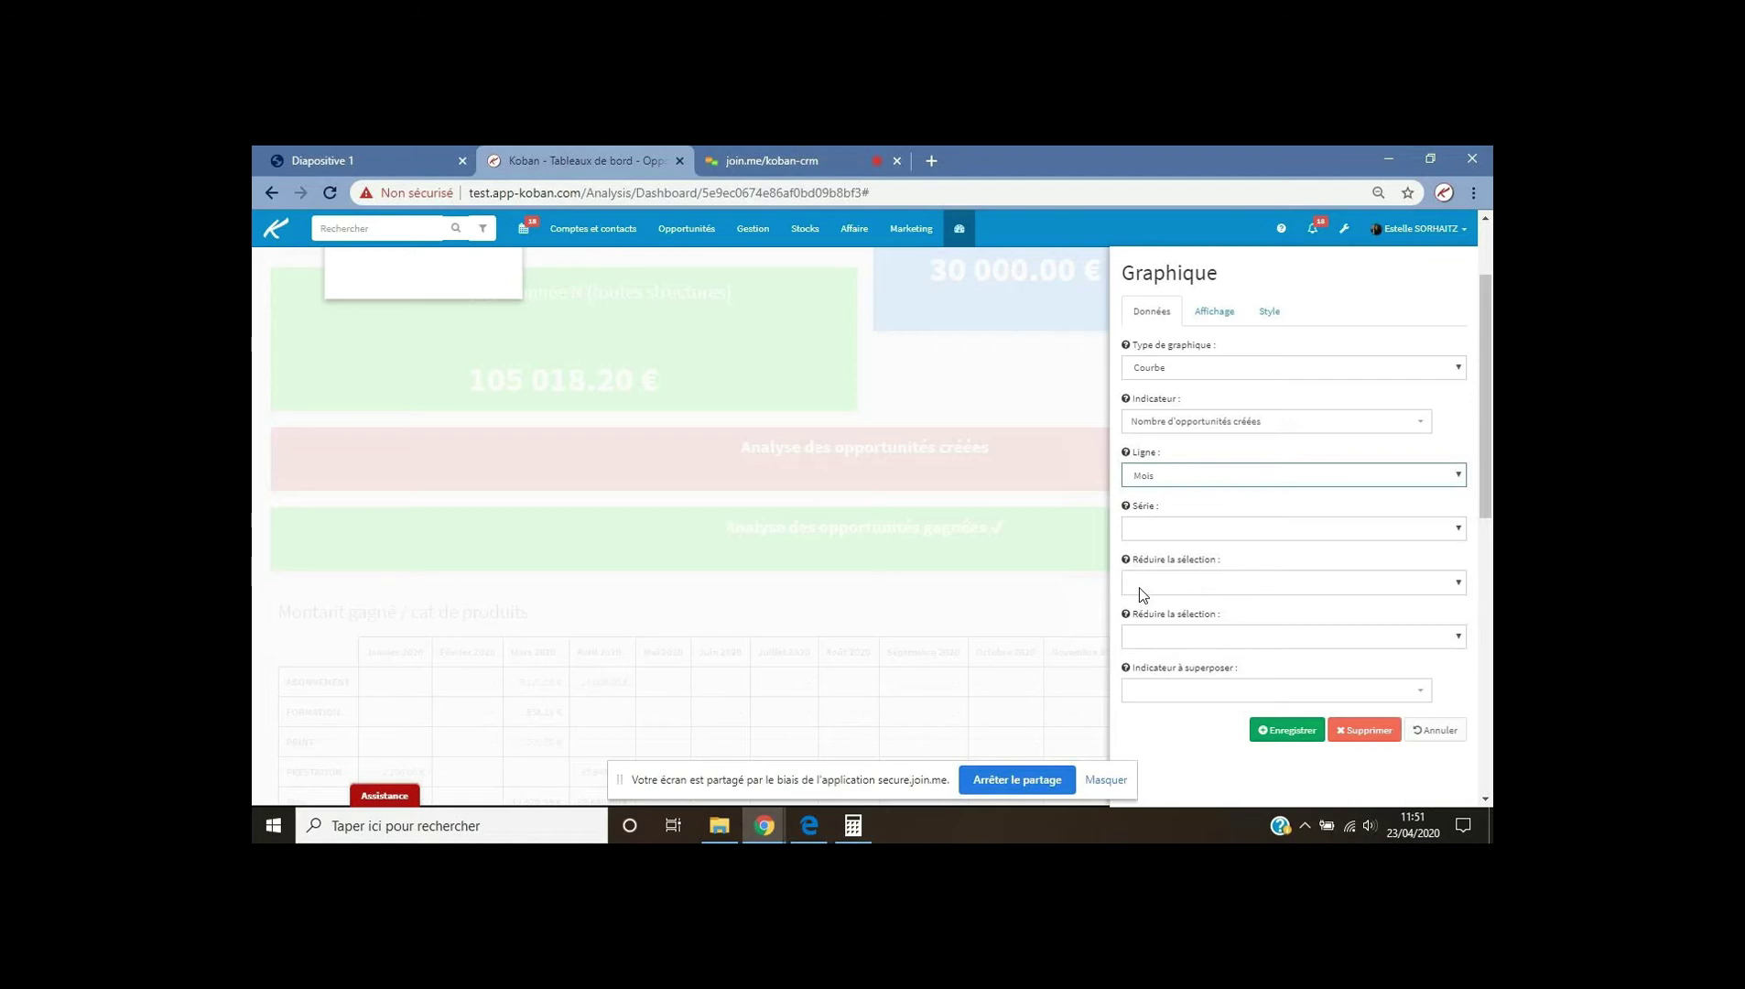
{"action": "left_click", "coordinate": [1187, 533]}
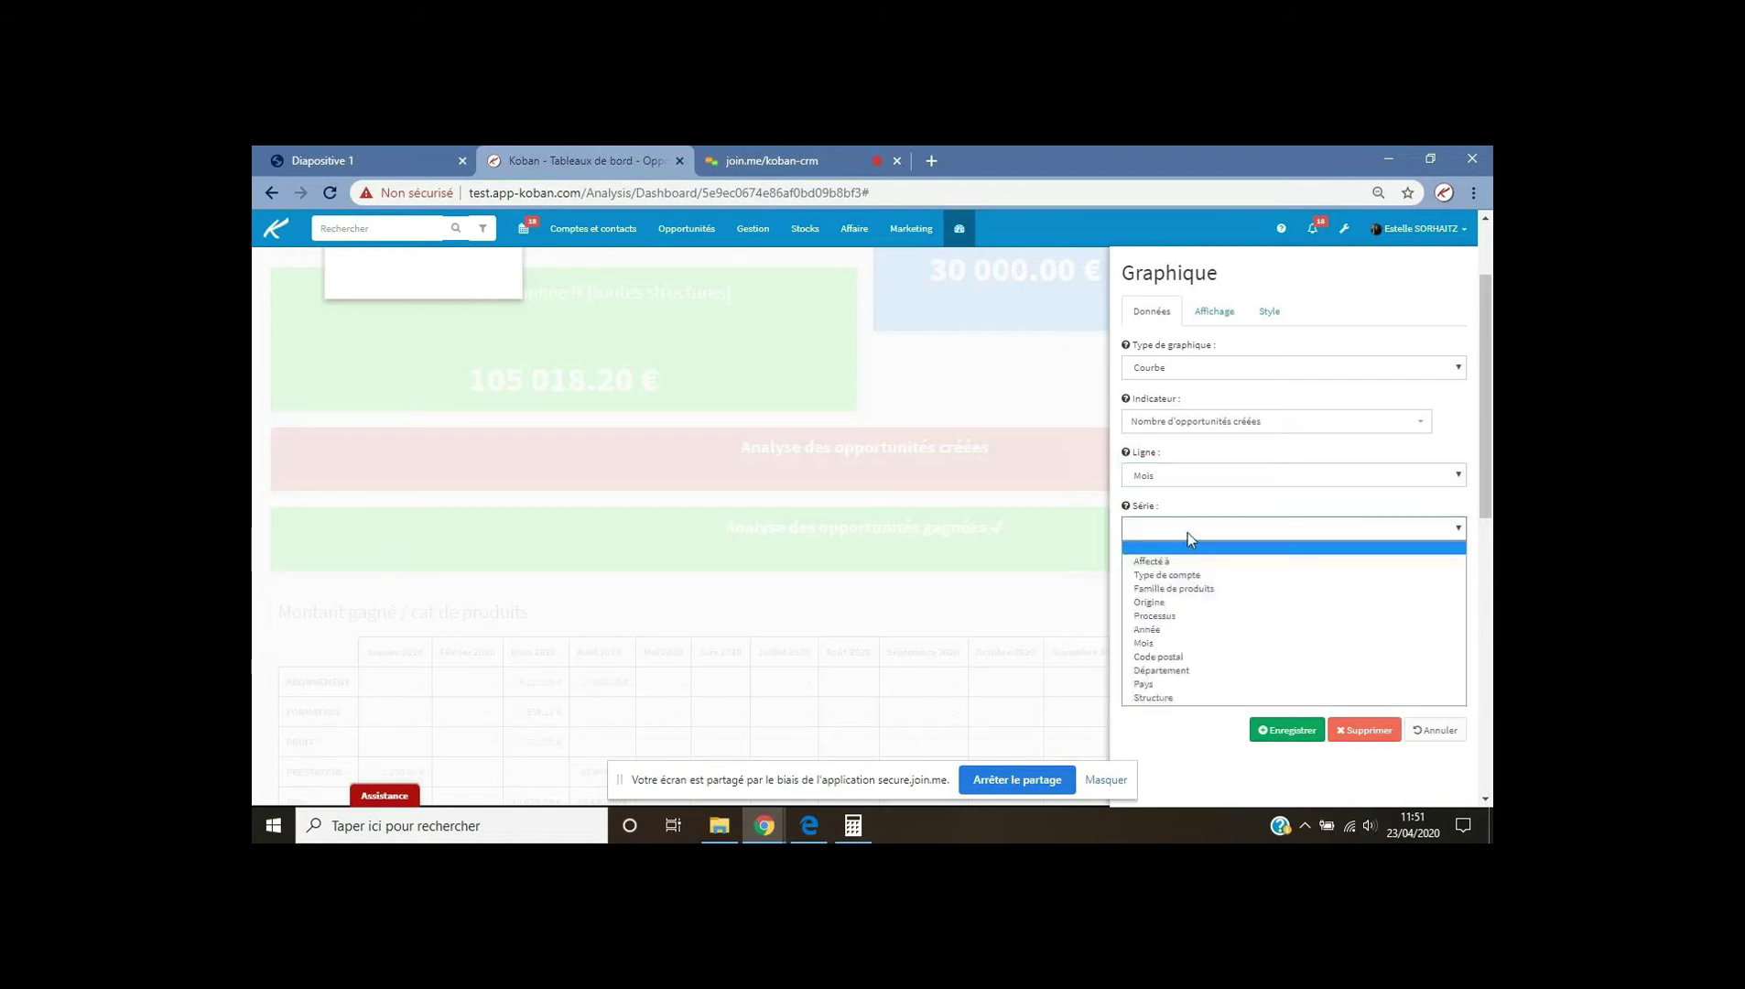
{"action": "left_click", "coordinate": [1146, 630]}
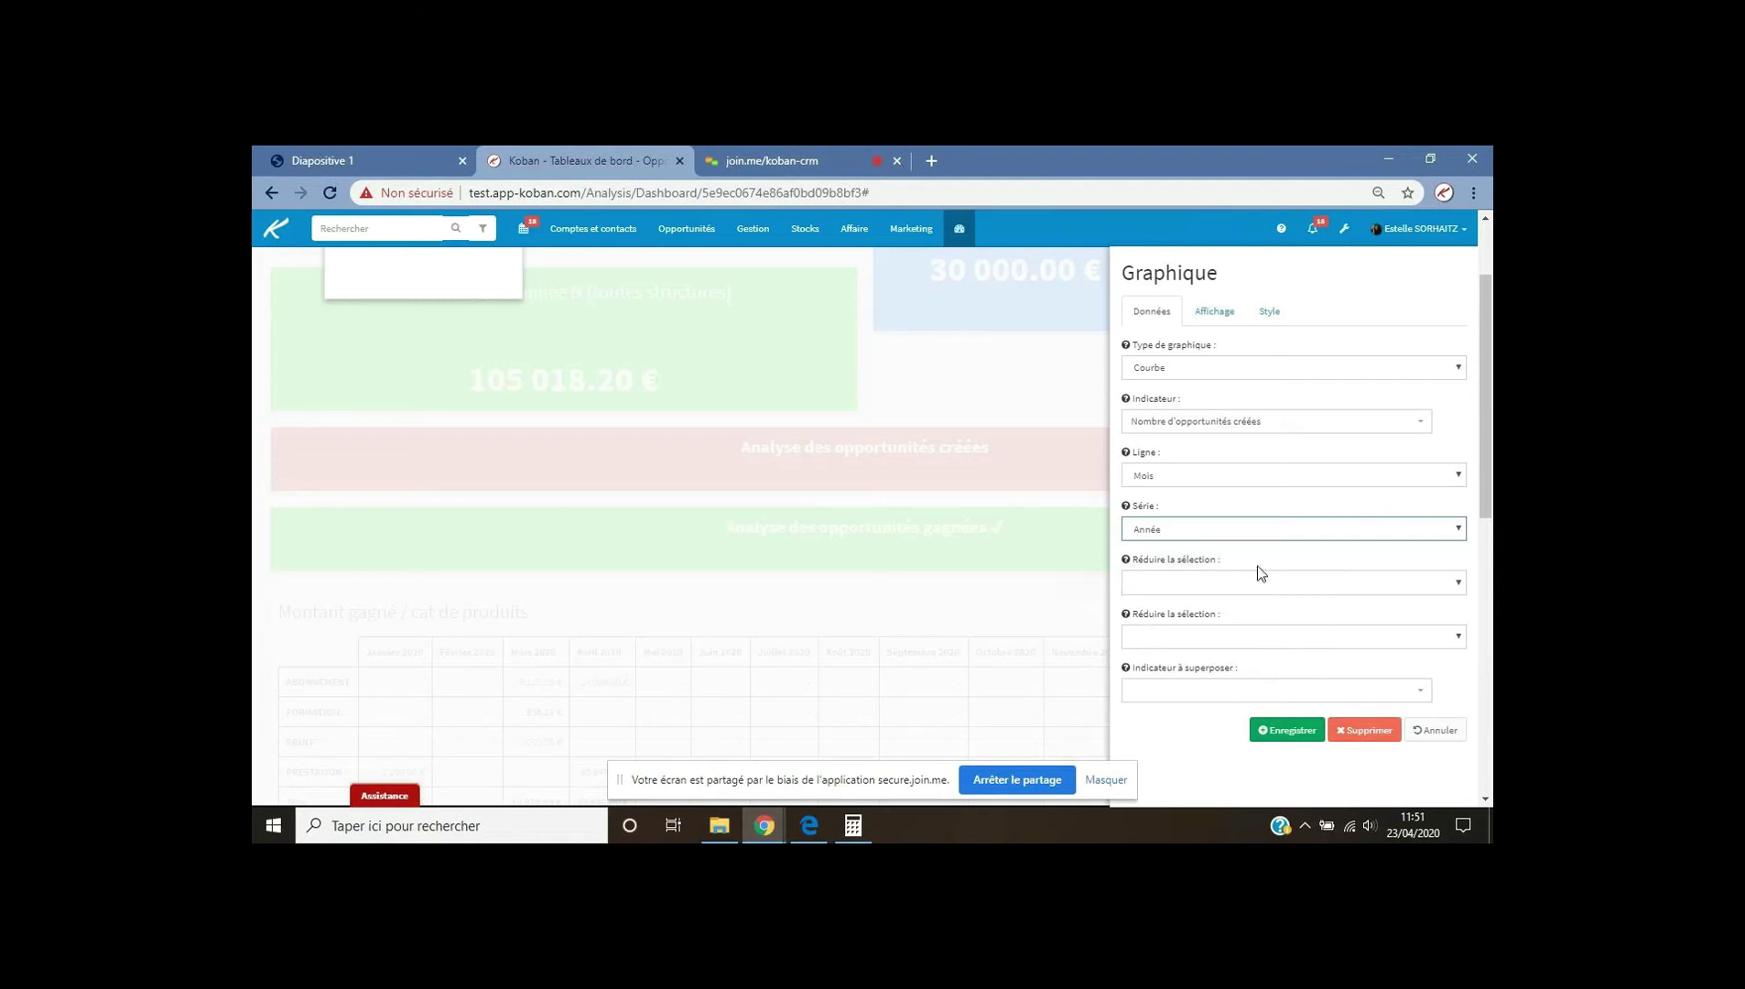
Label the chart Nb opportunités créées and save the widget.
{"action": "left_click", "coordinate": [1216, 315]}
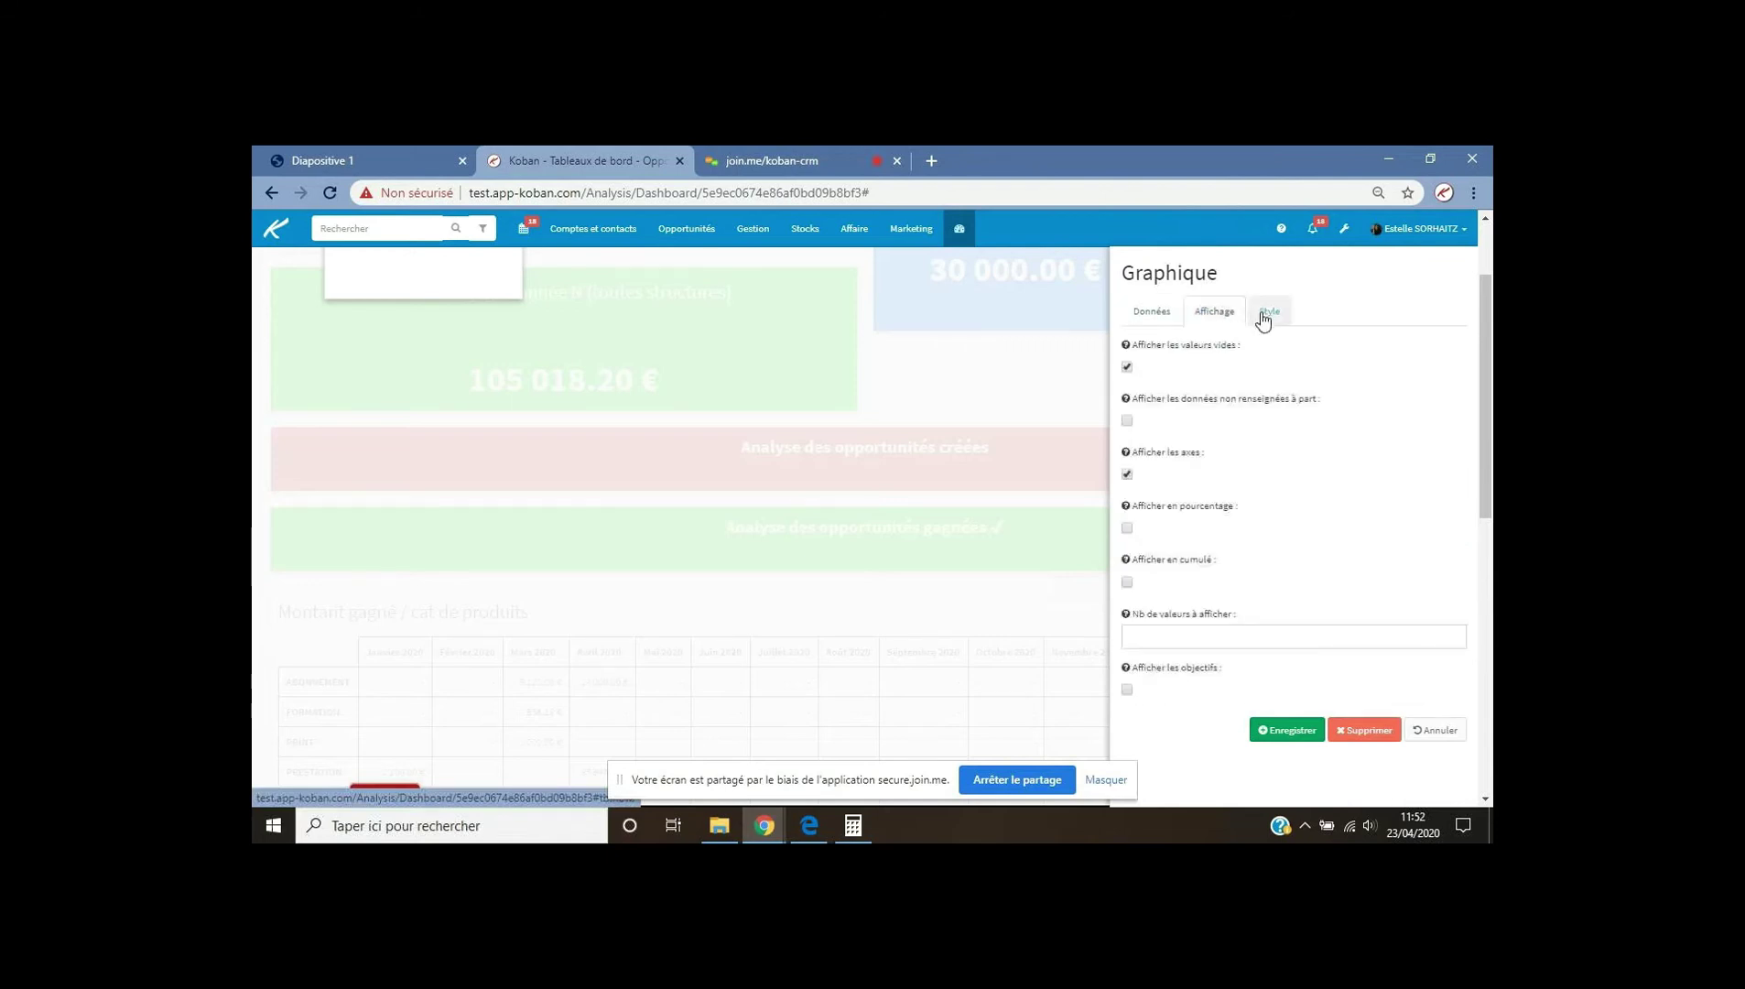
{"action": "left_click", "coordinate": [1269, 312]}
{"action": "left_click", "coordinate": [1169, 368]}
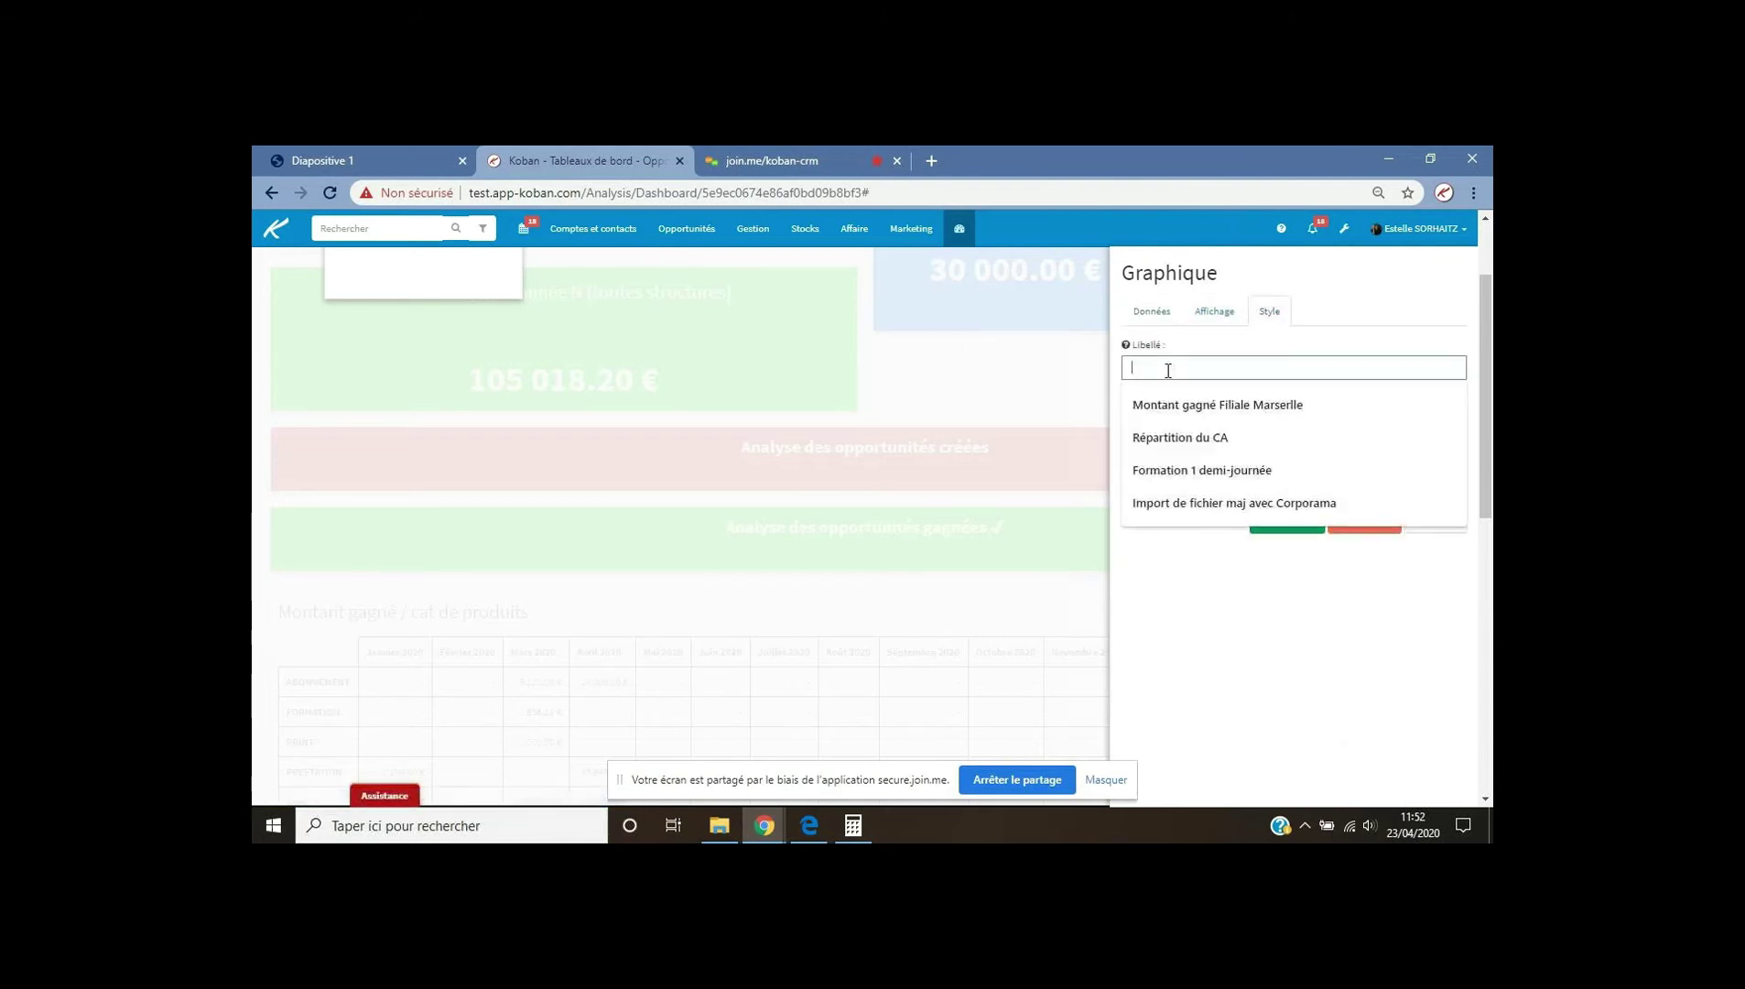
{"action": "type", "text": "N"}
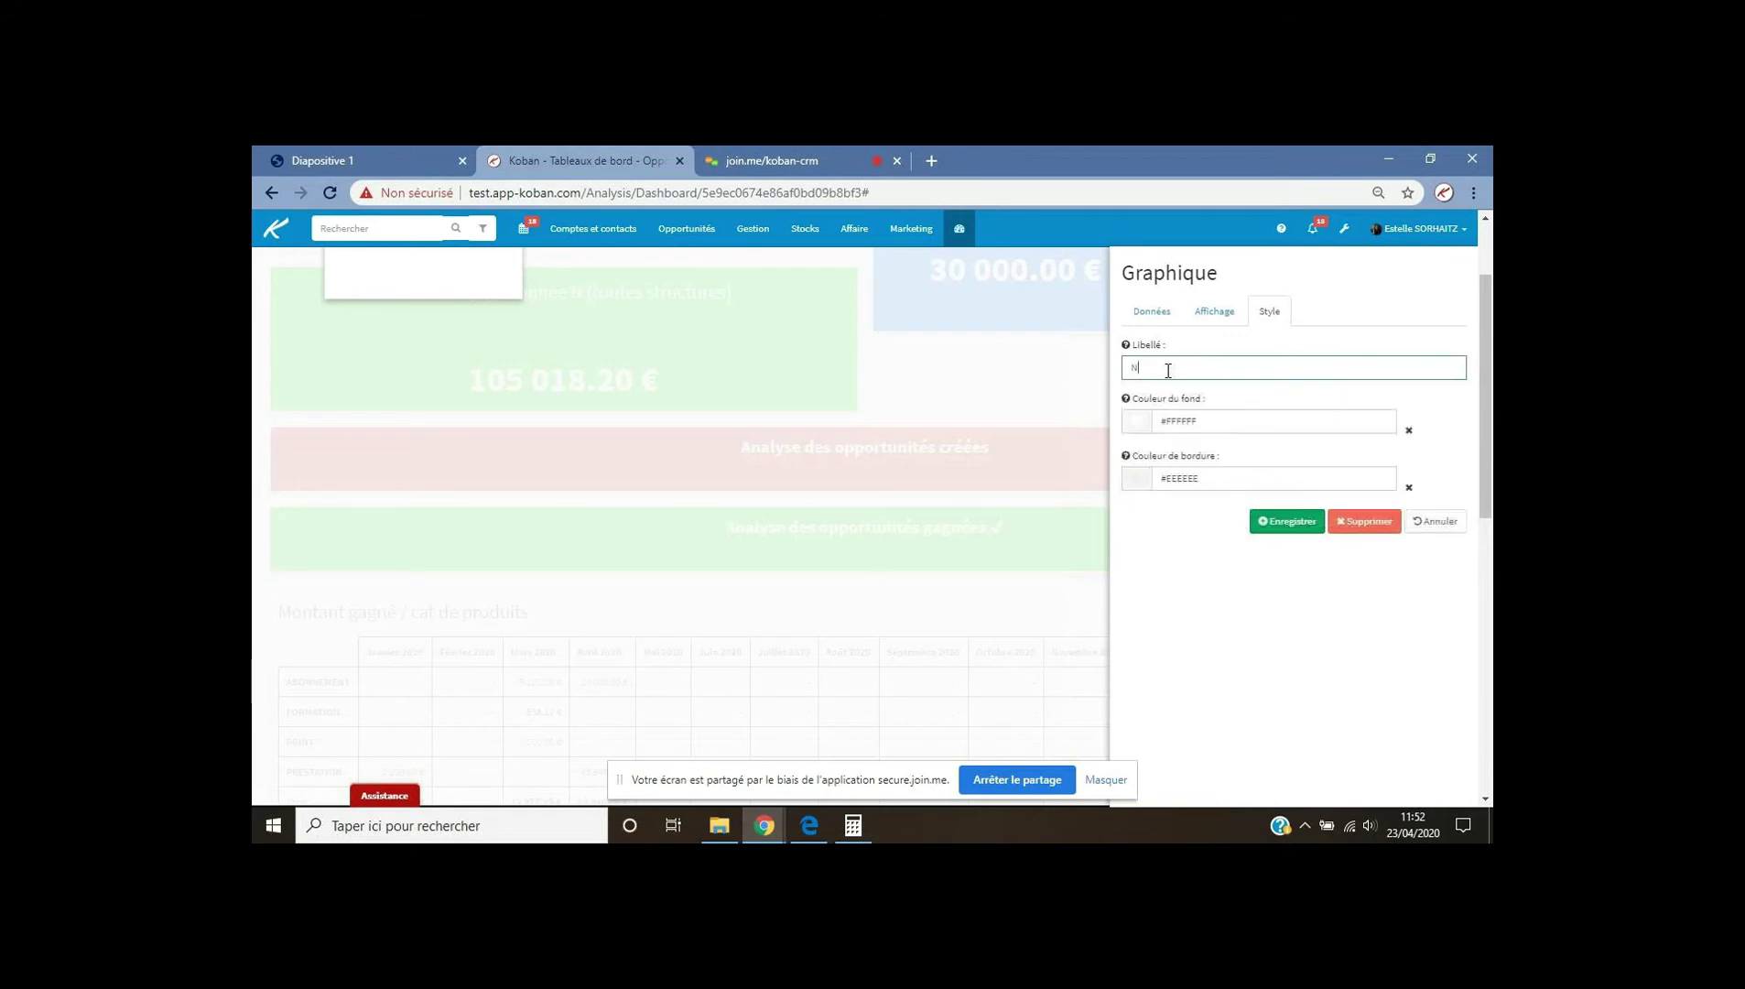
{"action": "type", "text": "b opportunités créées"}
{"action": "left_click", "coordinate": [1291, 522]}
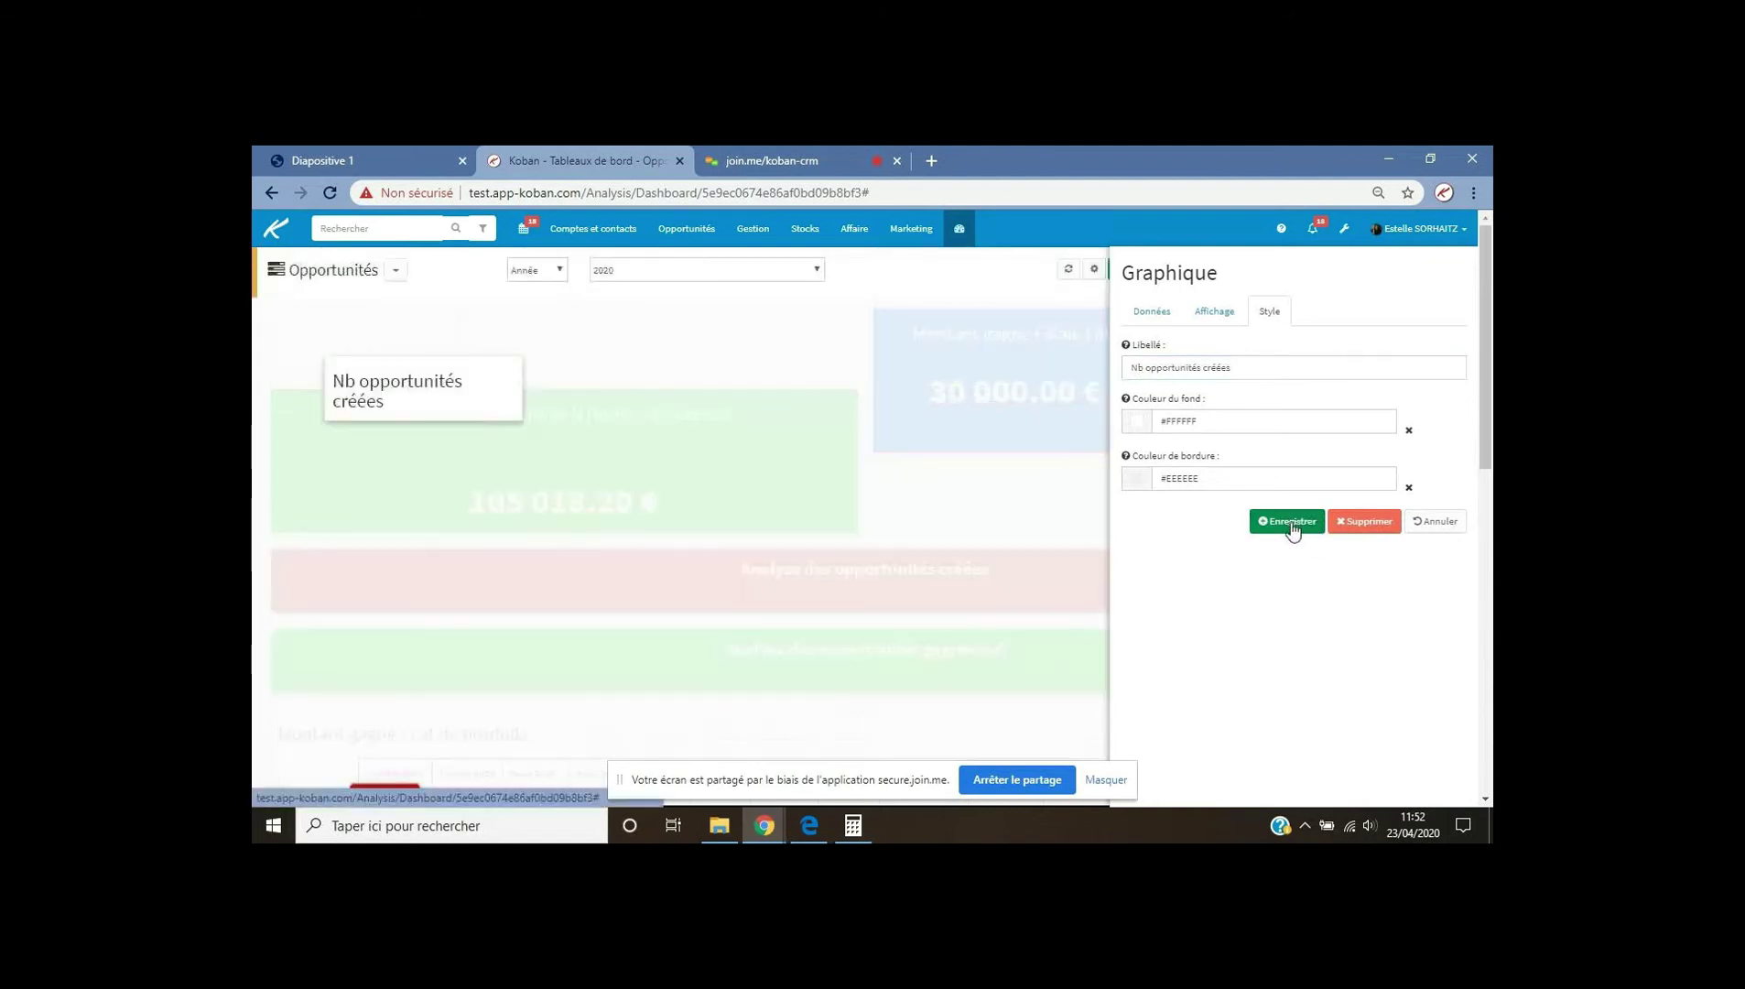
Enlarge the Nb opportunités créées chart to the dashboard's full width, finish editing and refresh the display.
{"action": "left_click_drag", "start_coordinate": [452, 368], "coordinate": [1442, 673]}
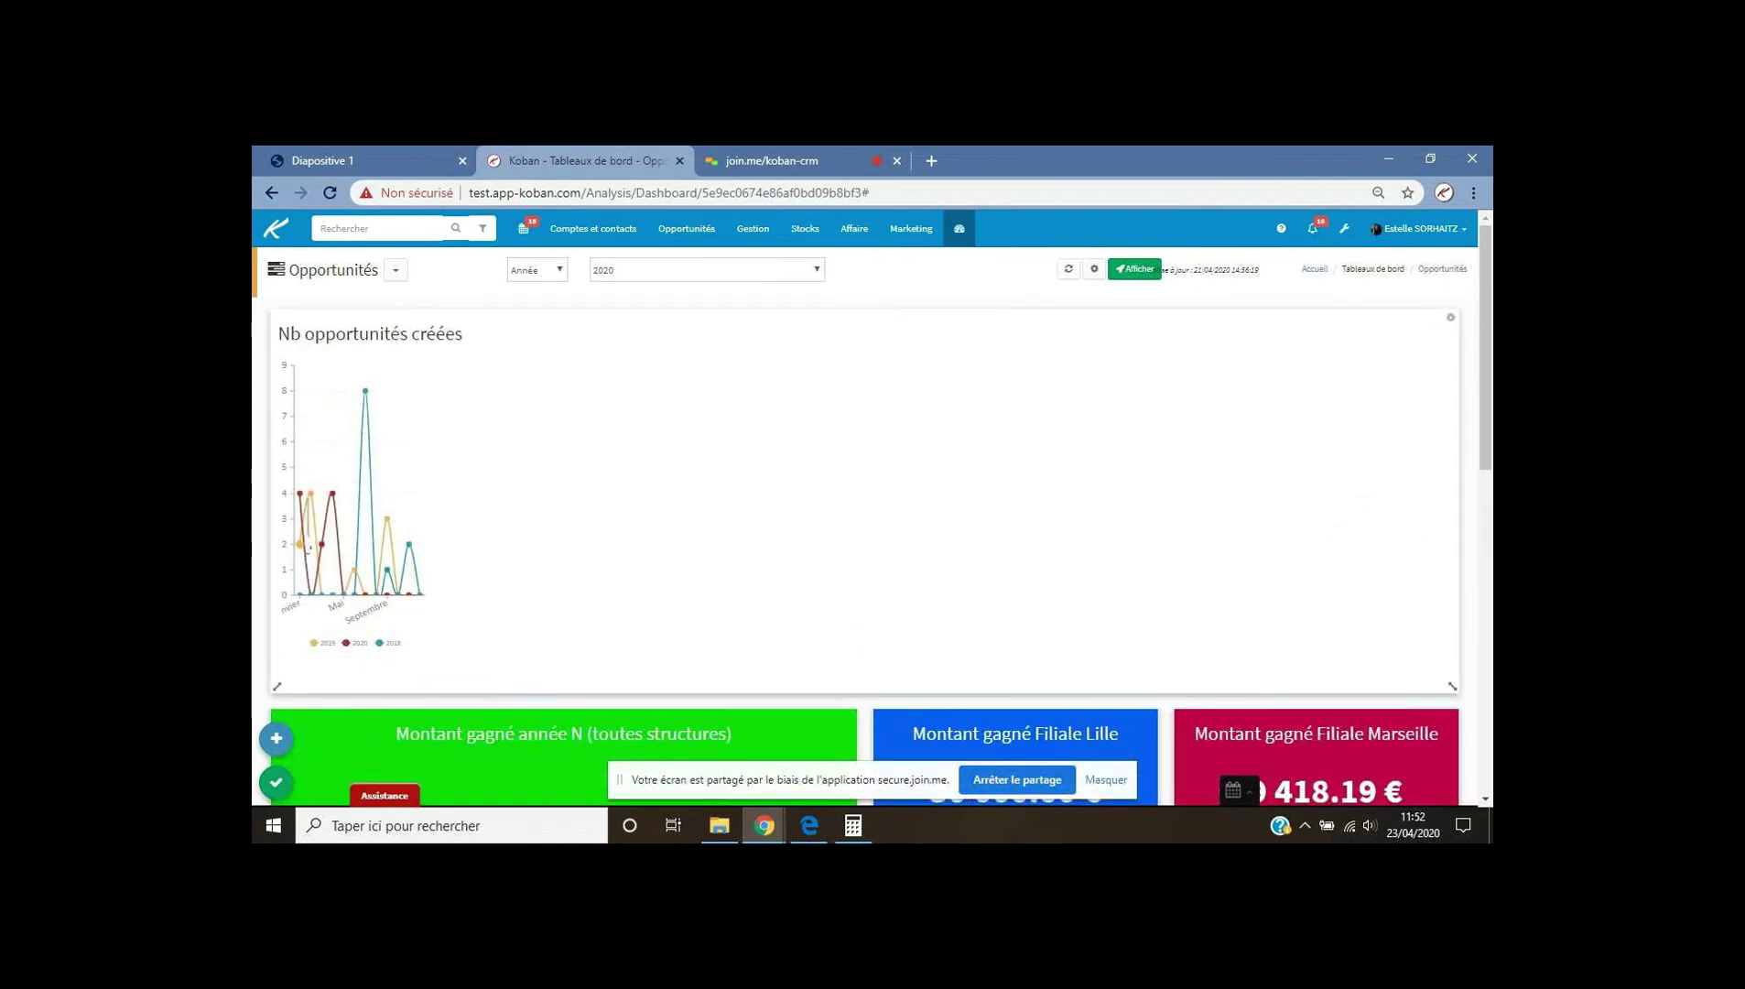
{"action": "left_click", "coordinate": [278, 793]}
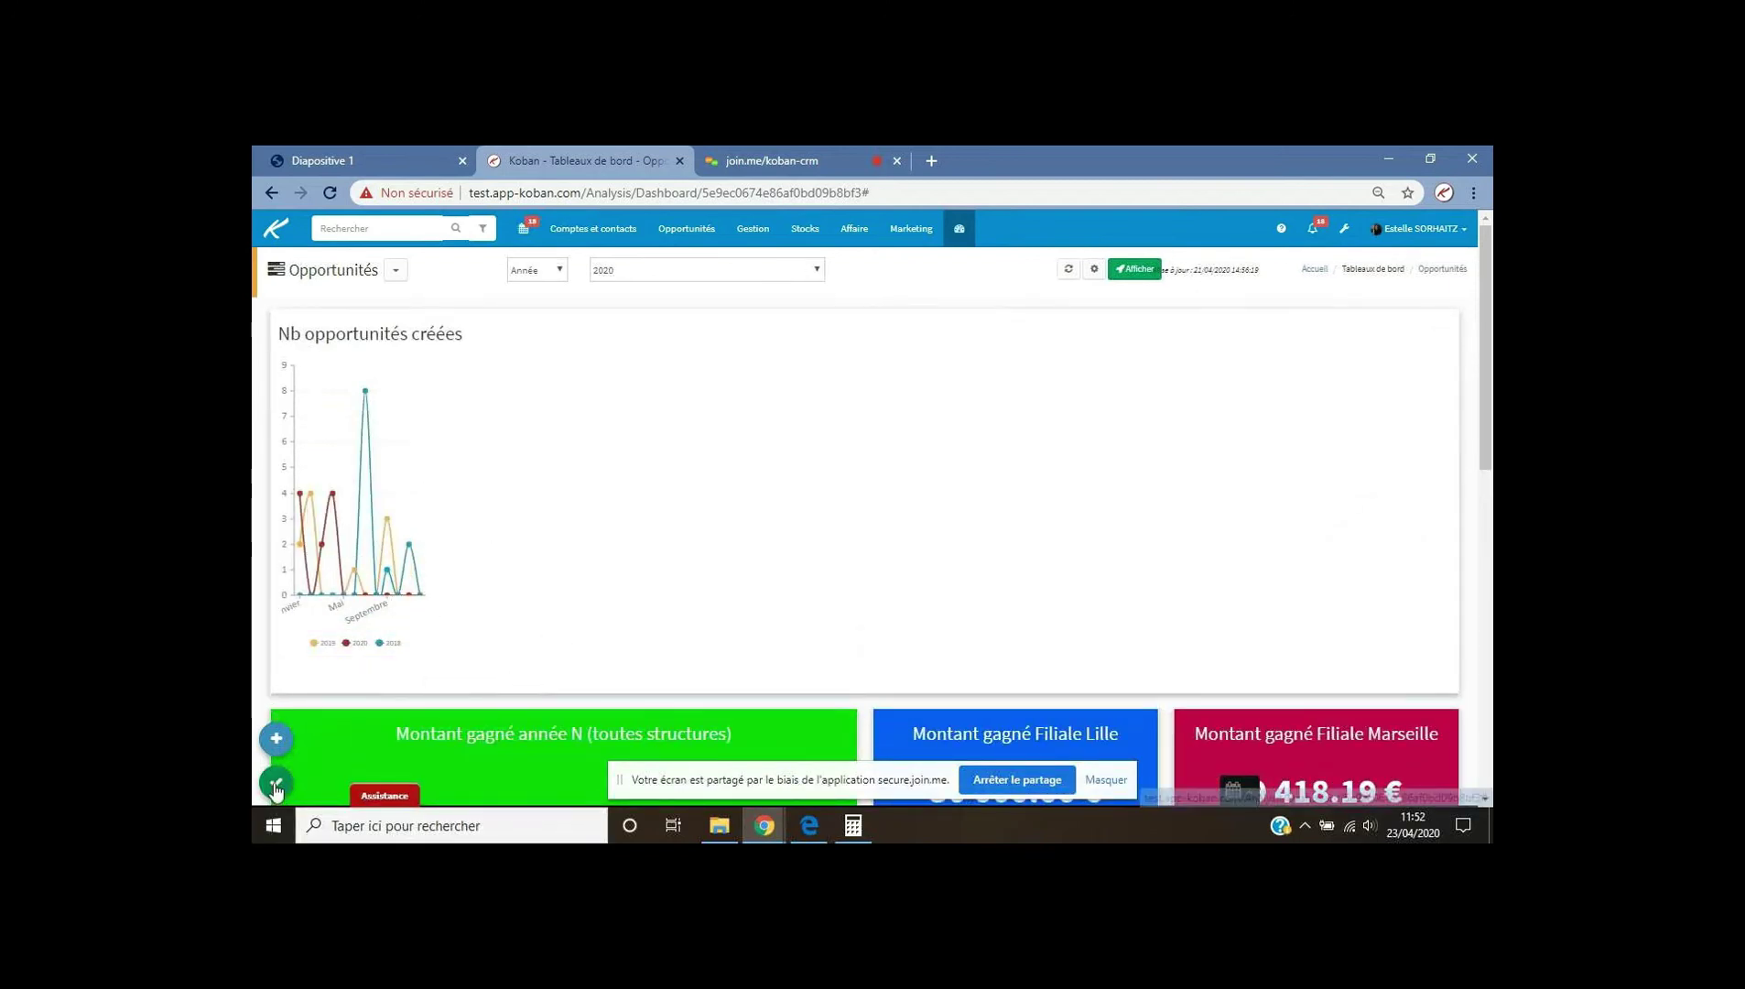
{"action": "left_click", "coordinate": [1133, 271]}
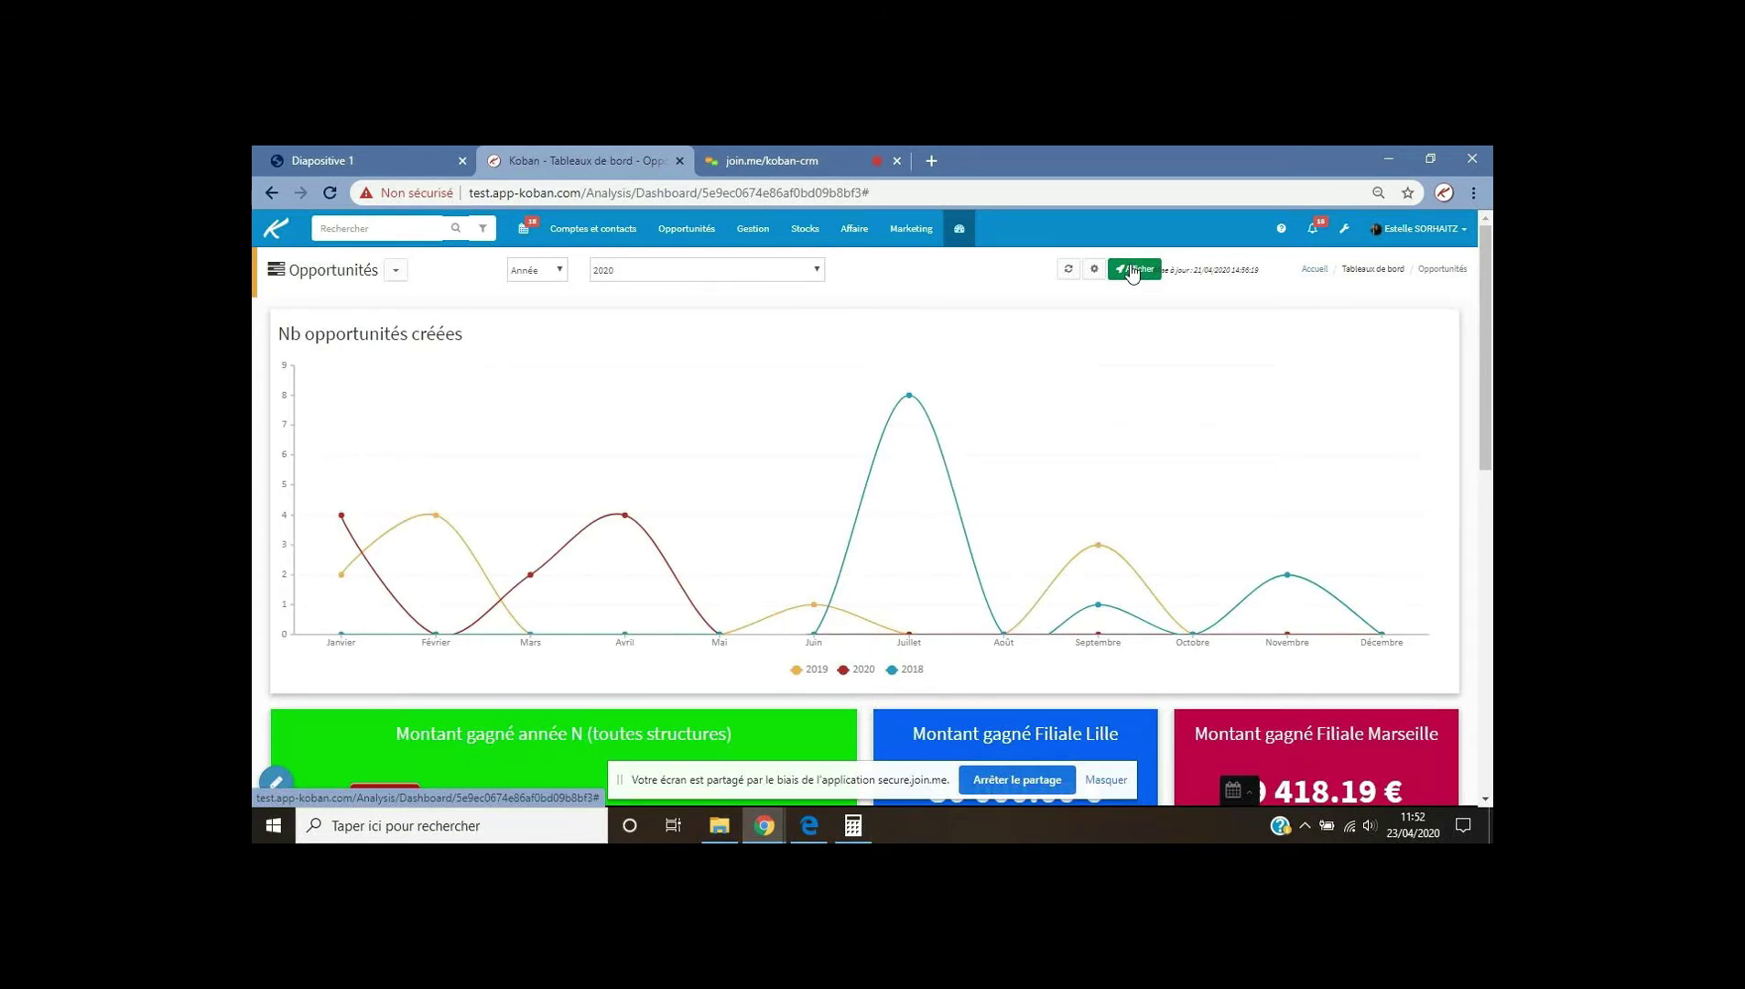
{"action": "mouse_move", "coordinate": [440, 519]}
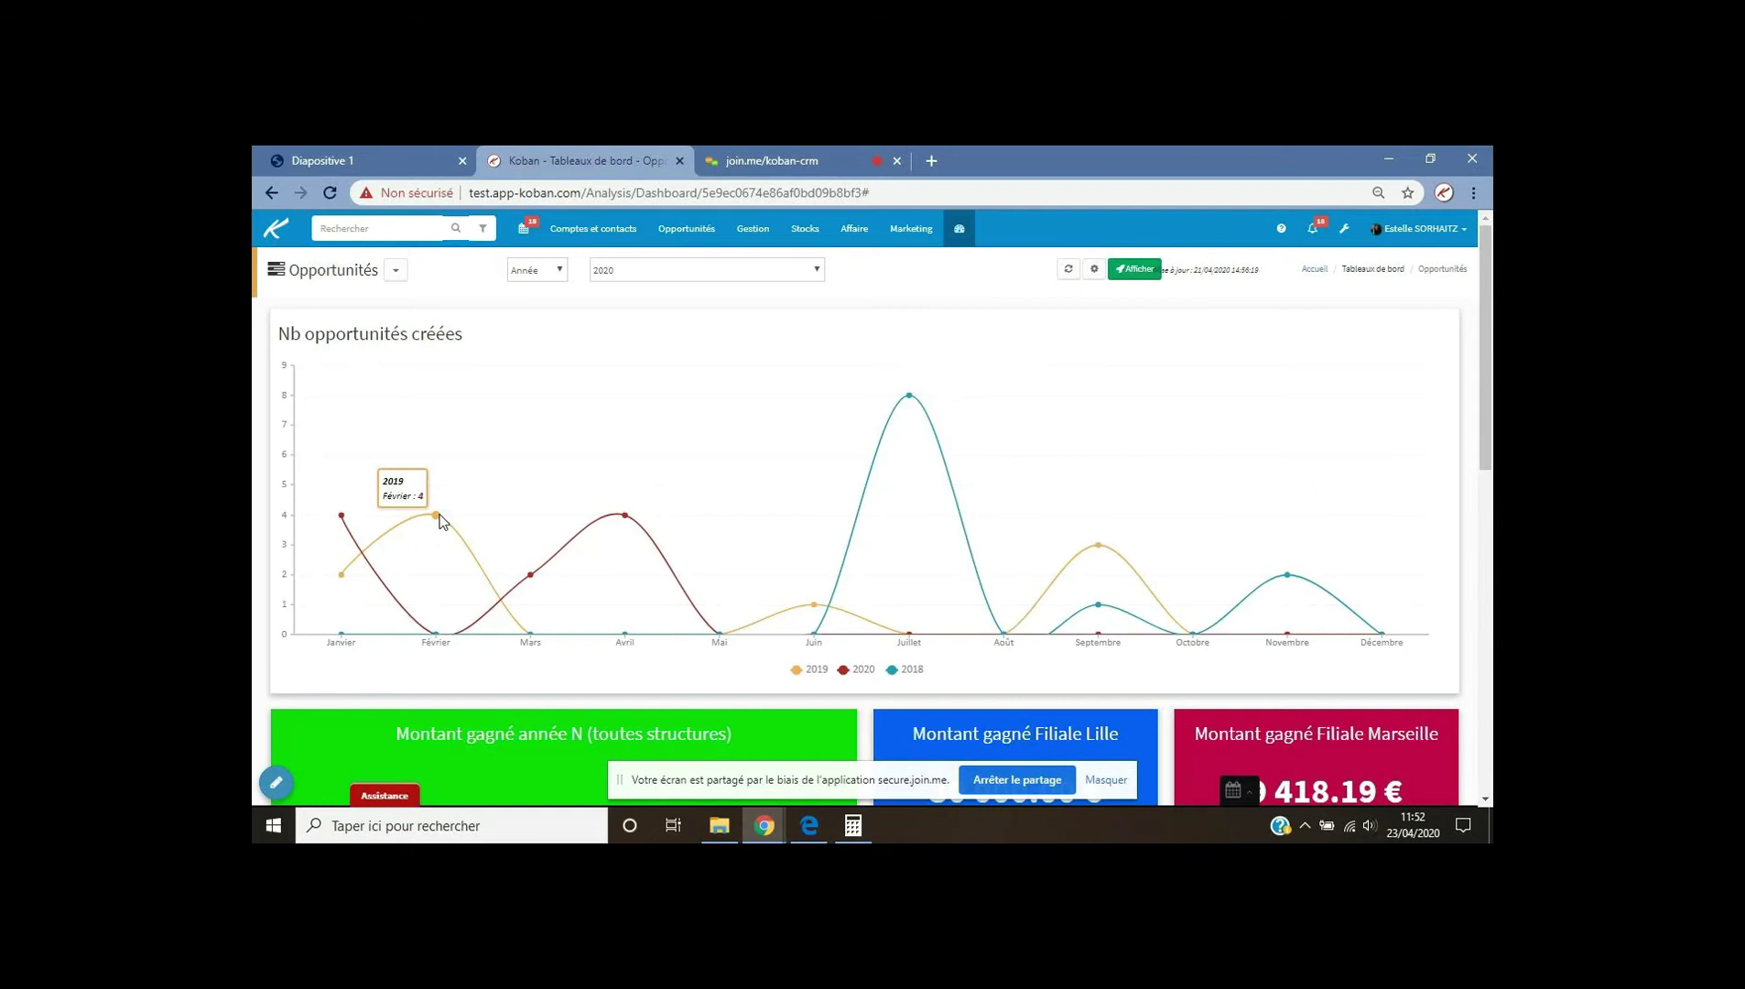
{"action": "mouse_move", "coordinate": [629, 531]}
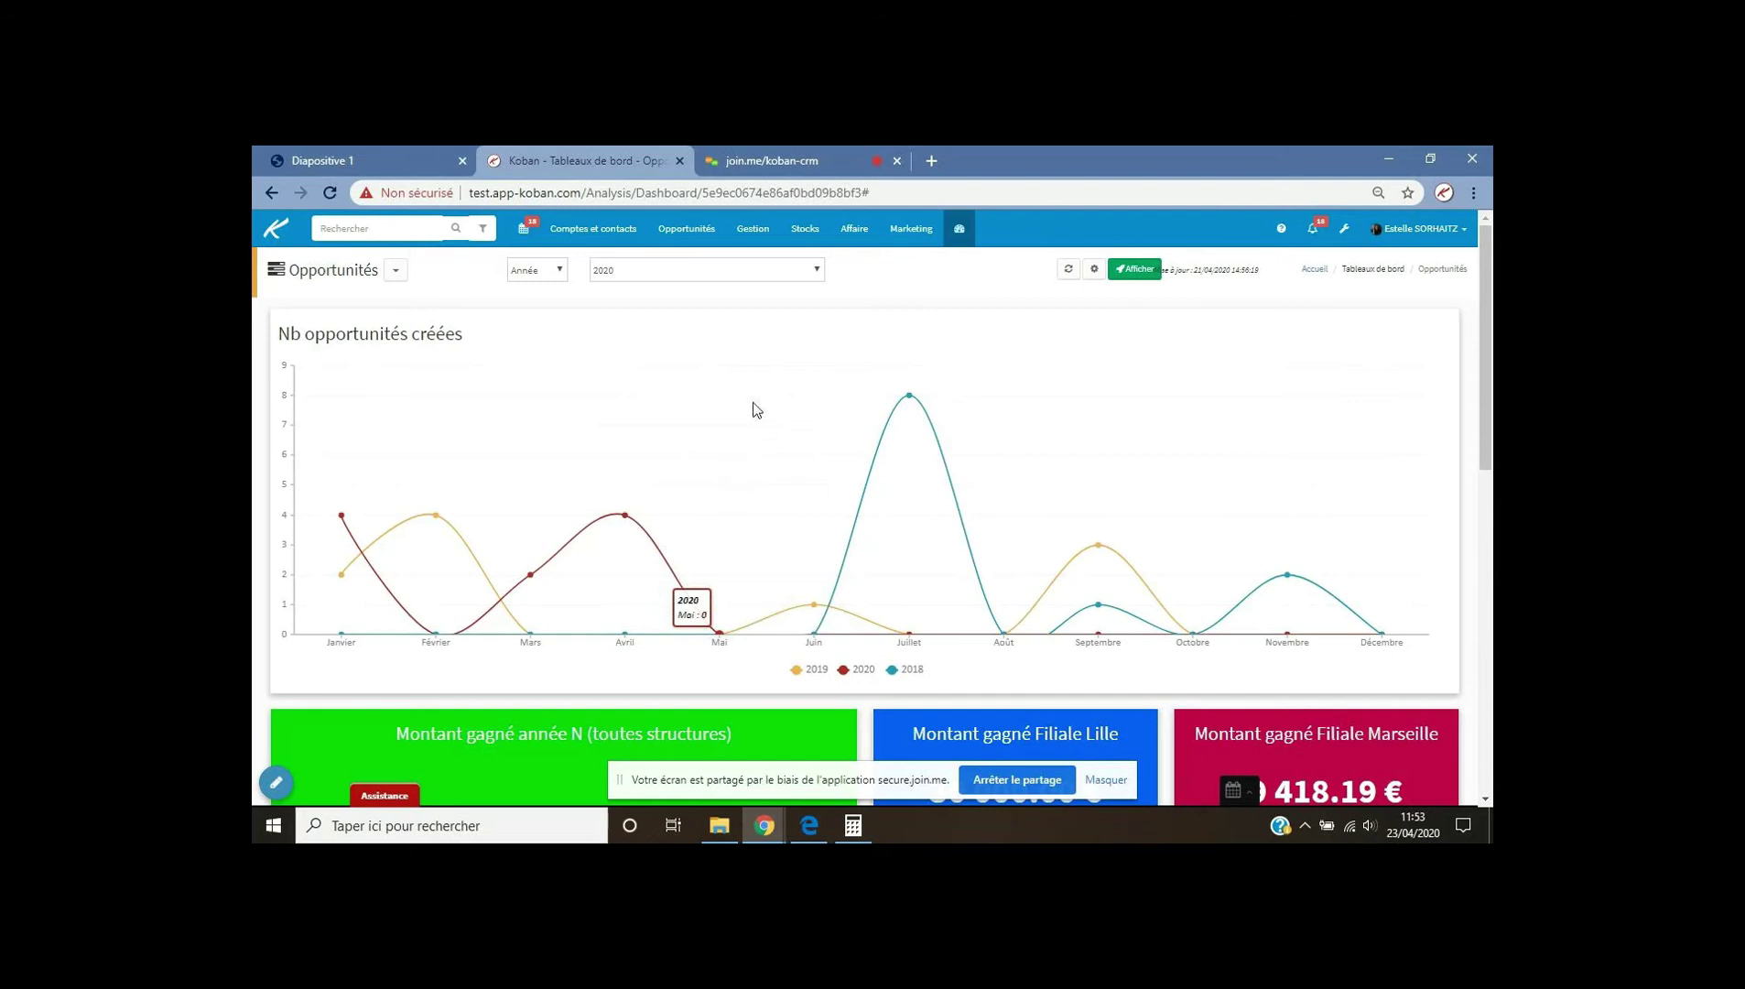
Check the join.me meeting chat and review the slide titled L'analyse sur le chiffre d'affaires.
{"action": "left_click", "coordinate": [786, 159]}
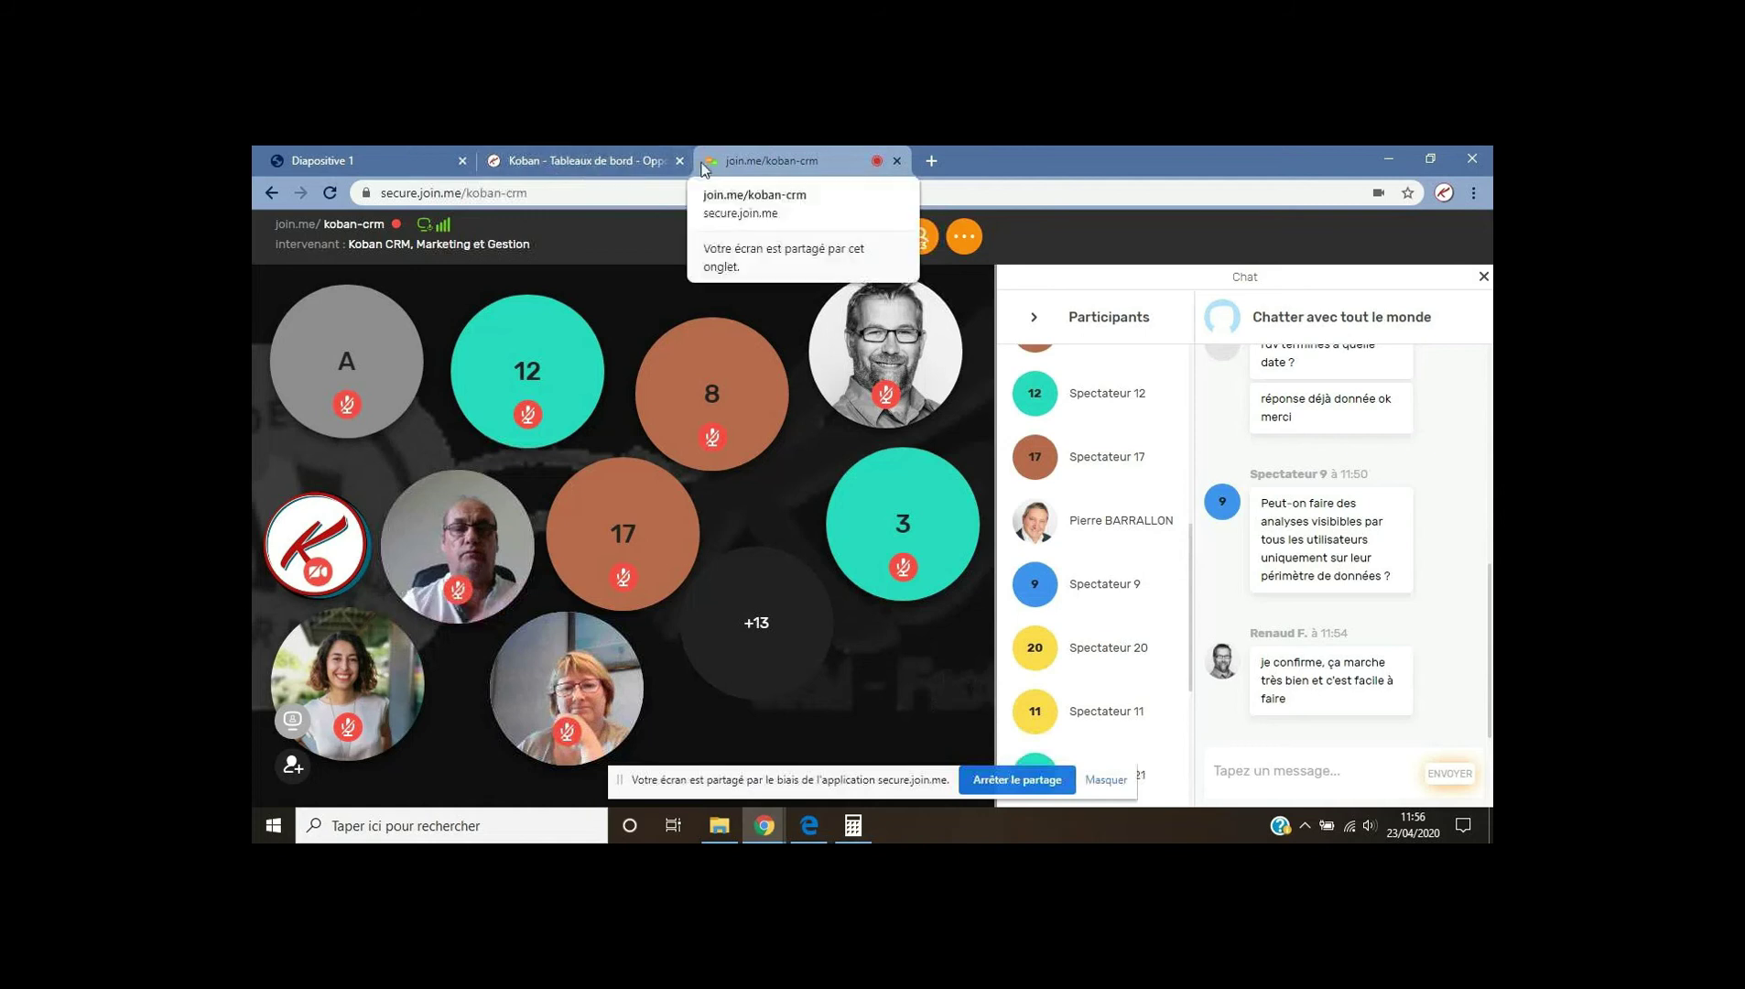
{"action": "left_click", "coordinate": [412, 159]}
{"action": "scroll", "coordinate": [1203, 632], "scroll_direction": "down", "scroll_amount": 4}
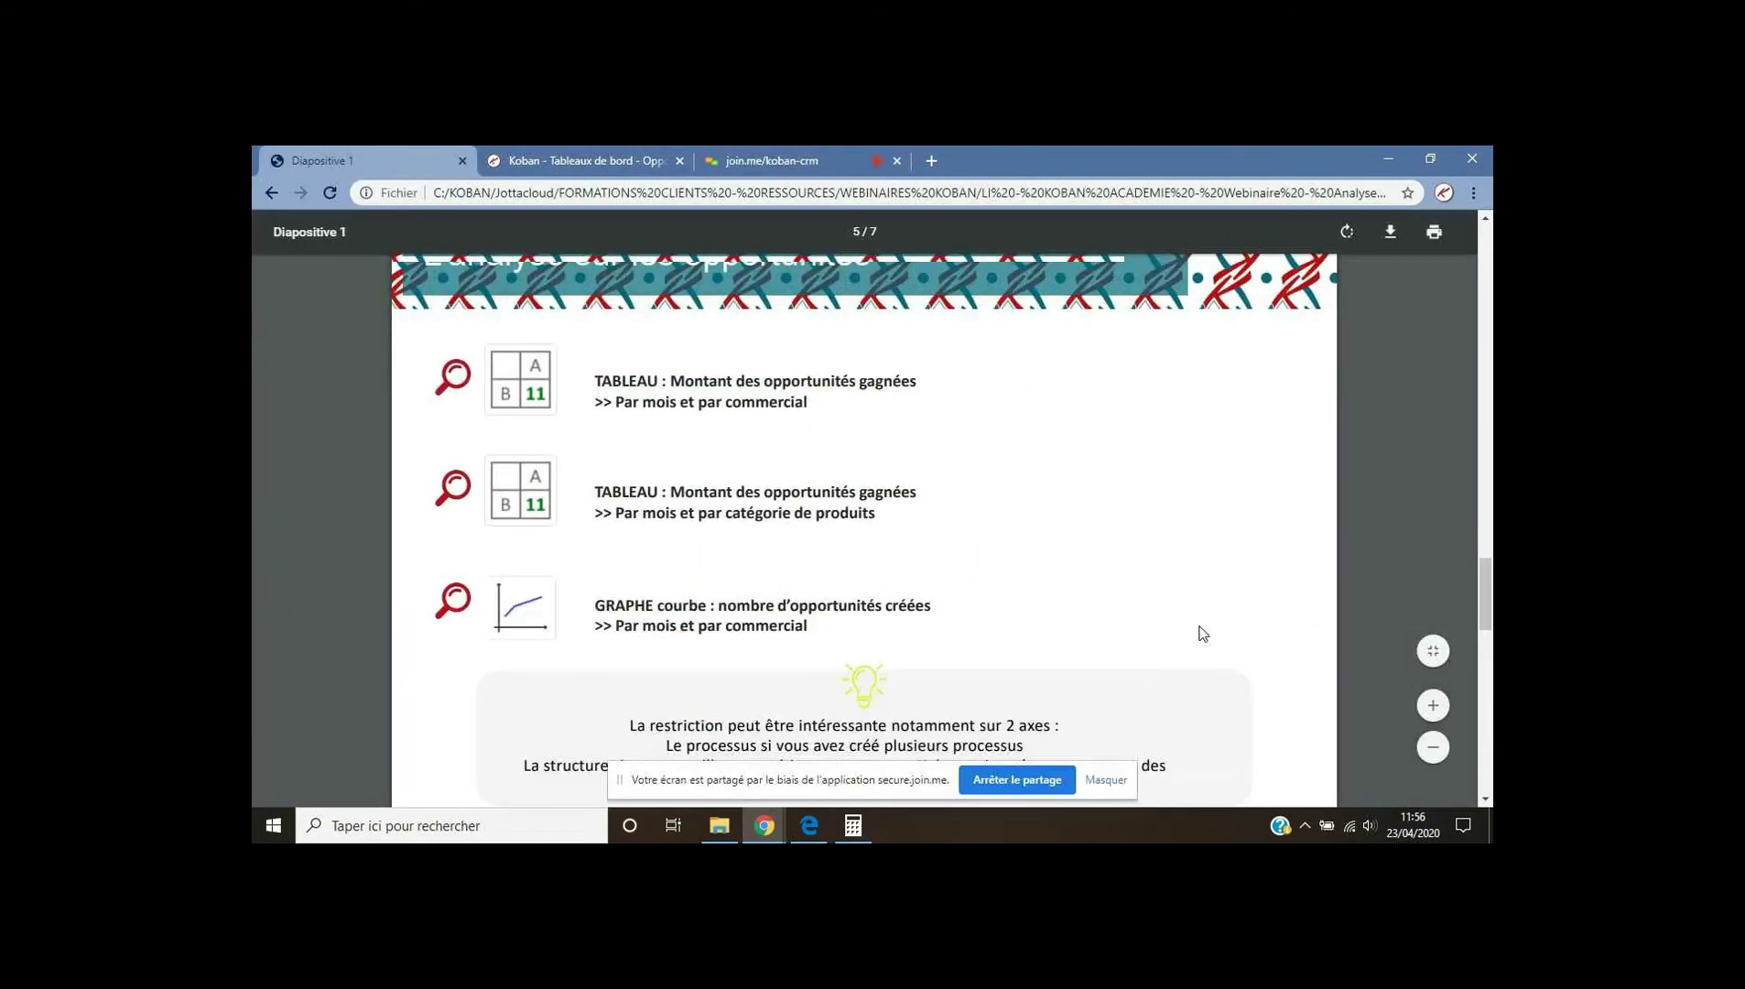
{"action": "scroll", "coordinate": [1202, 630], "scroll_direction": "down", "scroll_amount": 5}
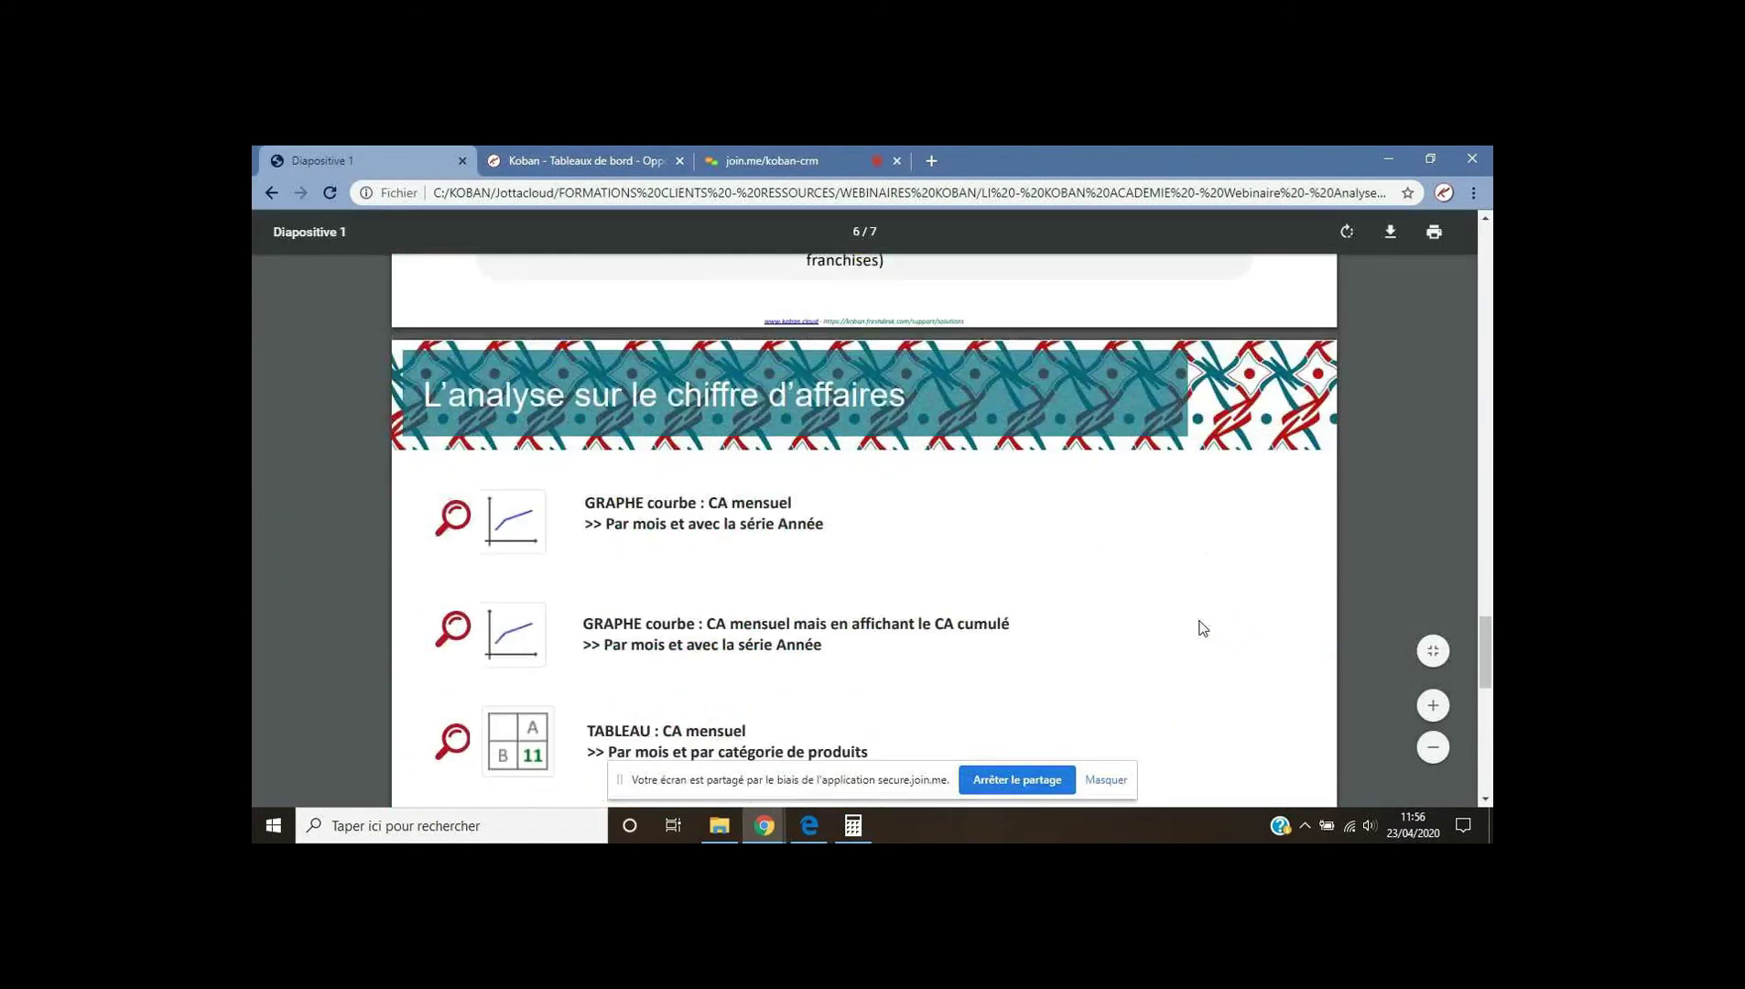
{"action": "scroll", "coordinate": [1207, 625], "scroll_direction": "up", "scroll_amount": 1}
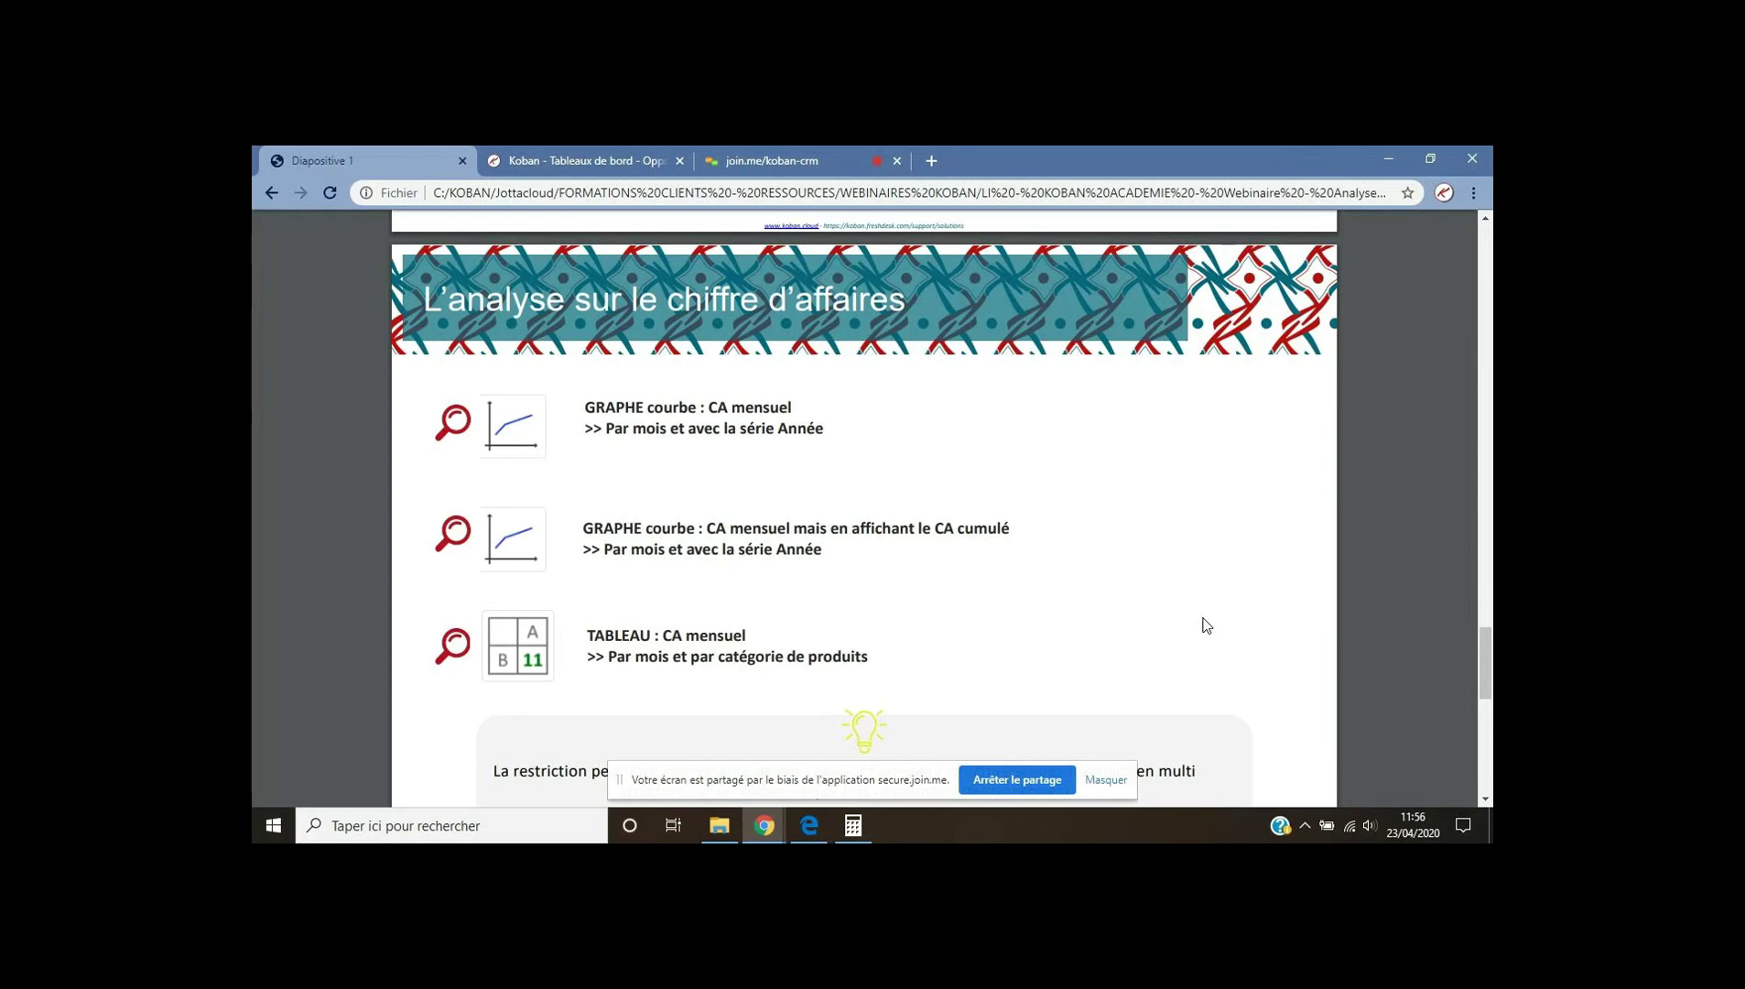
Switch back to Koban and open the Chiffre d'affaires dashboard.
{"action": "left_click", "coordinate": [586, 161]}
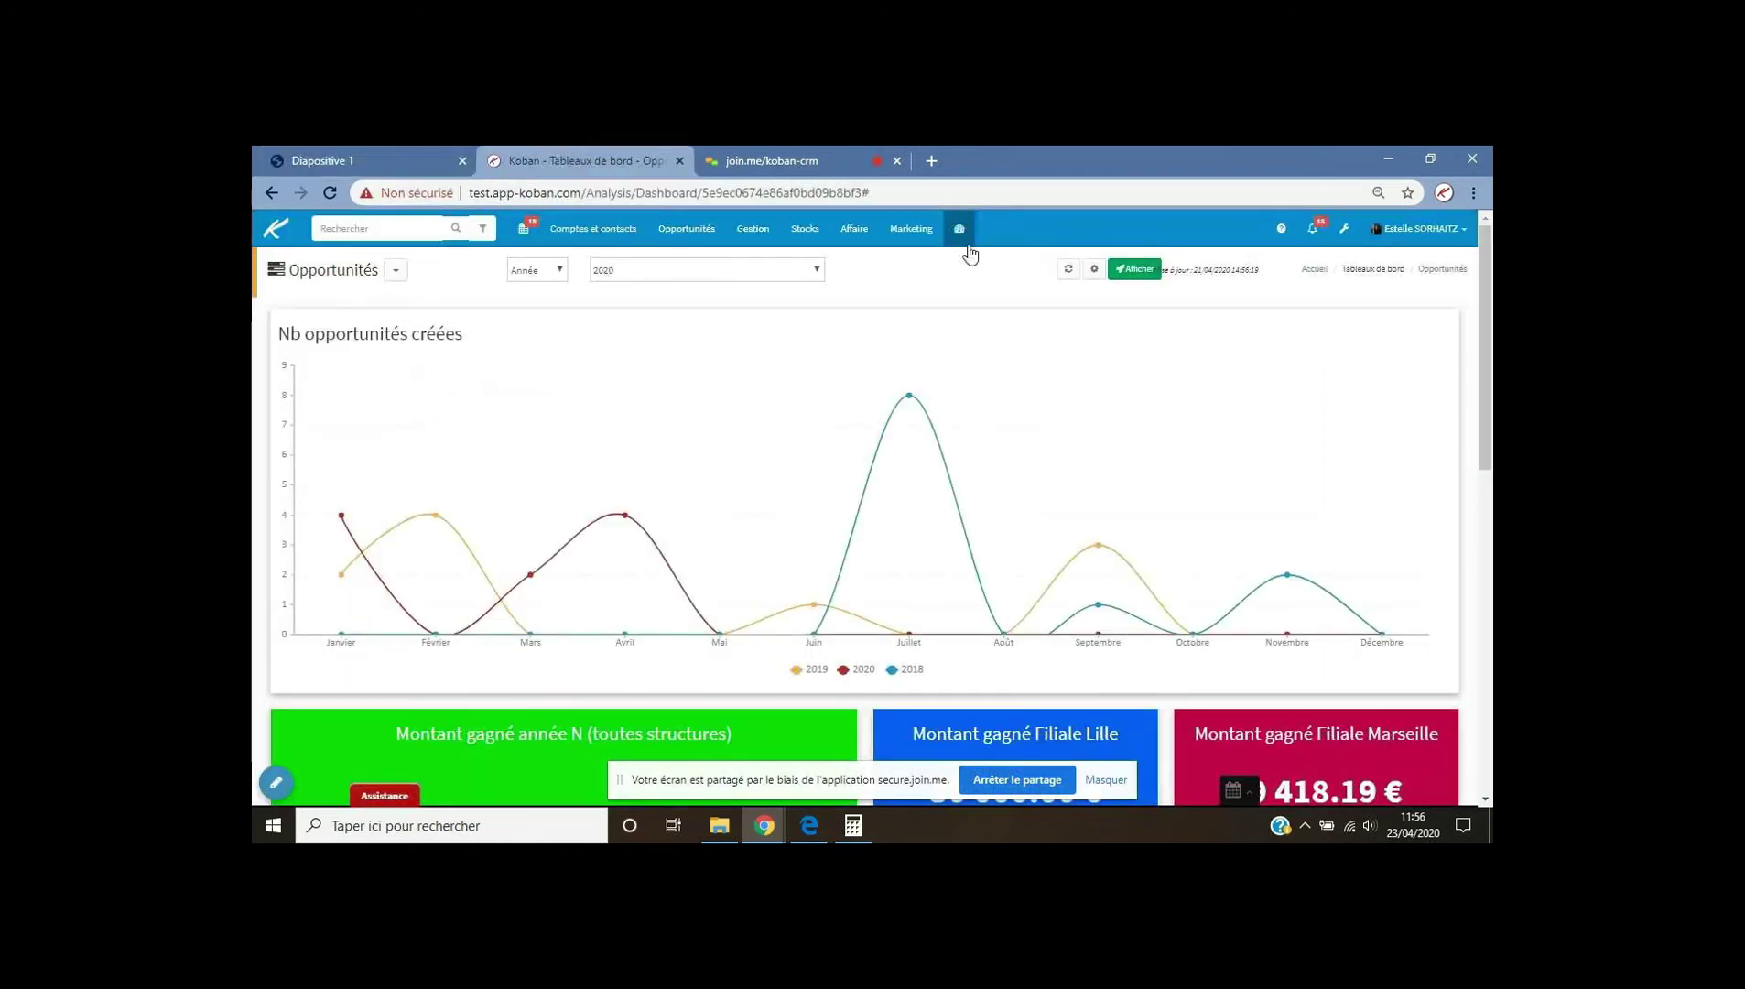
{"action": "left_click", "coordinate": [965, 238]}
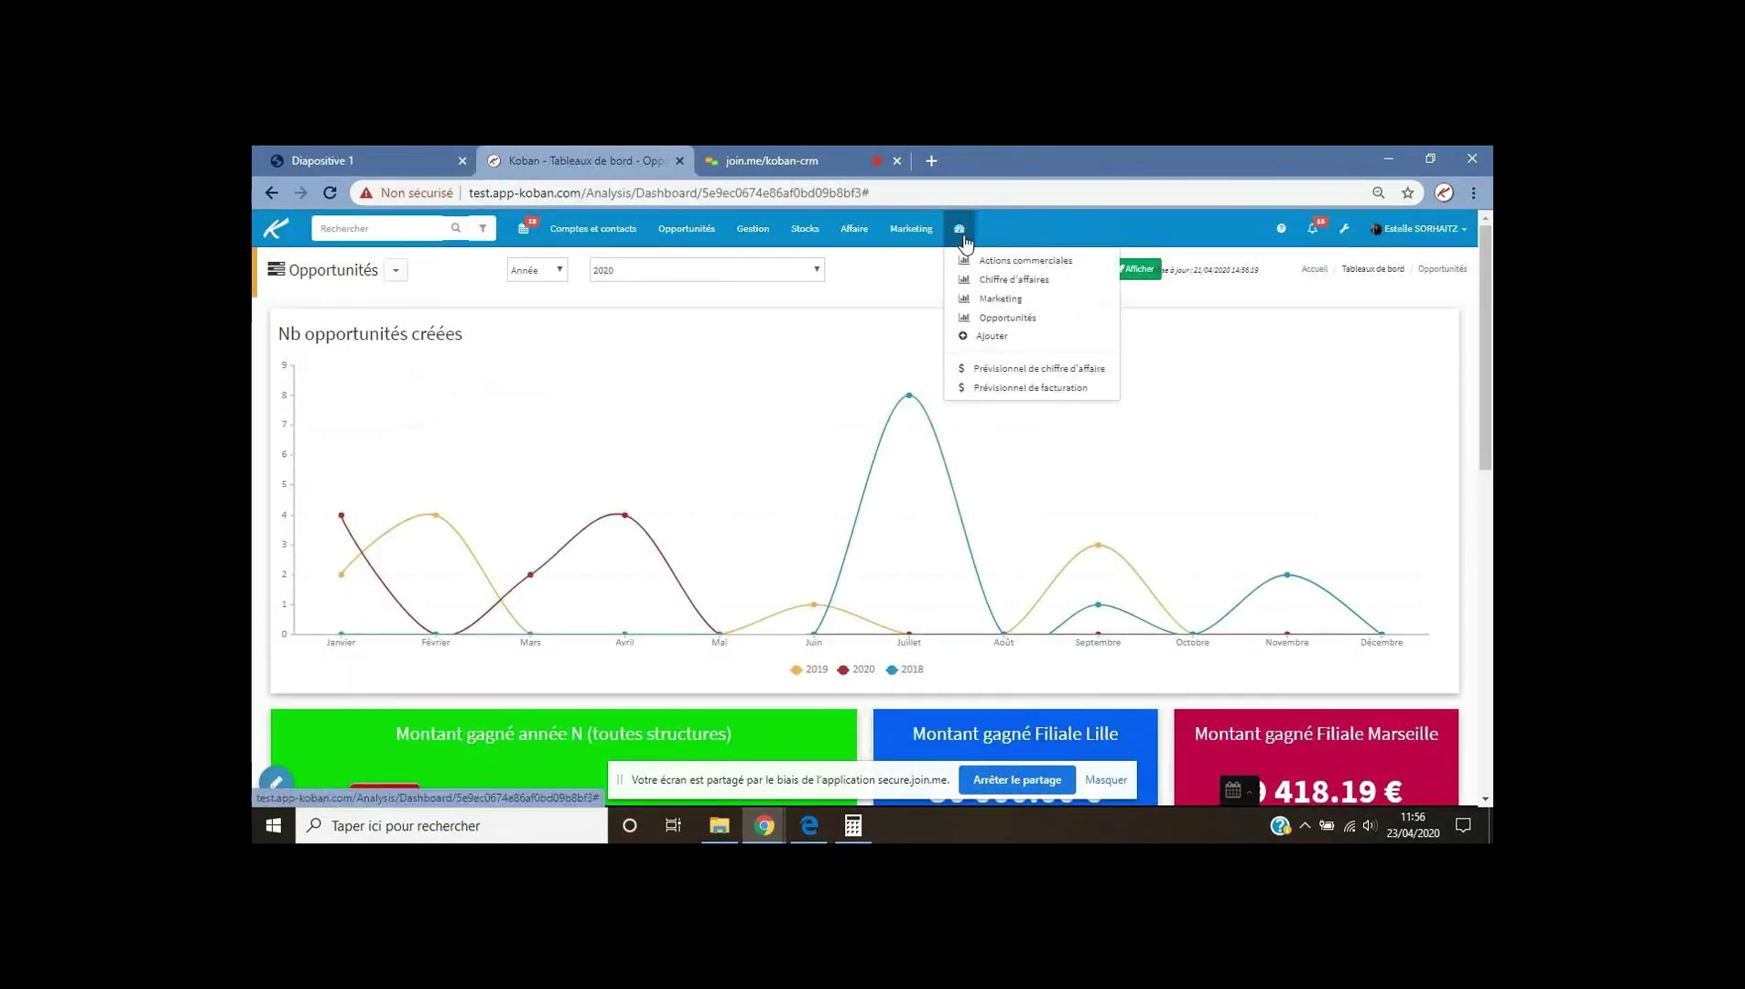
{"action": "left_click", "coordinate": [1026, 280]}
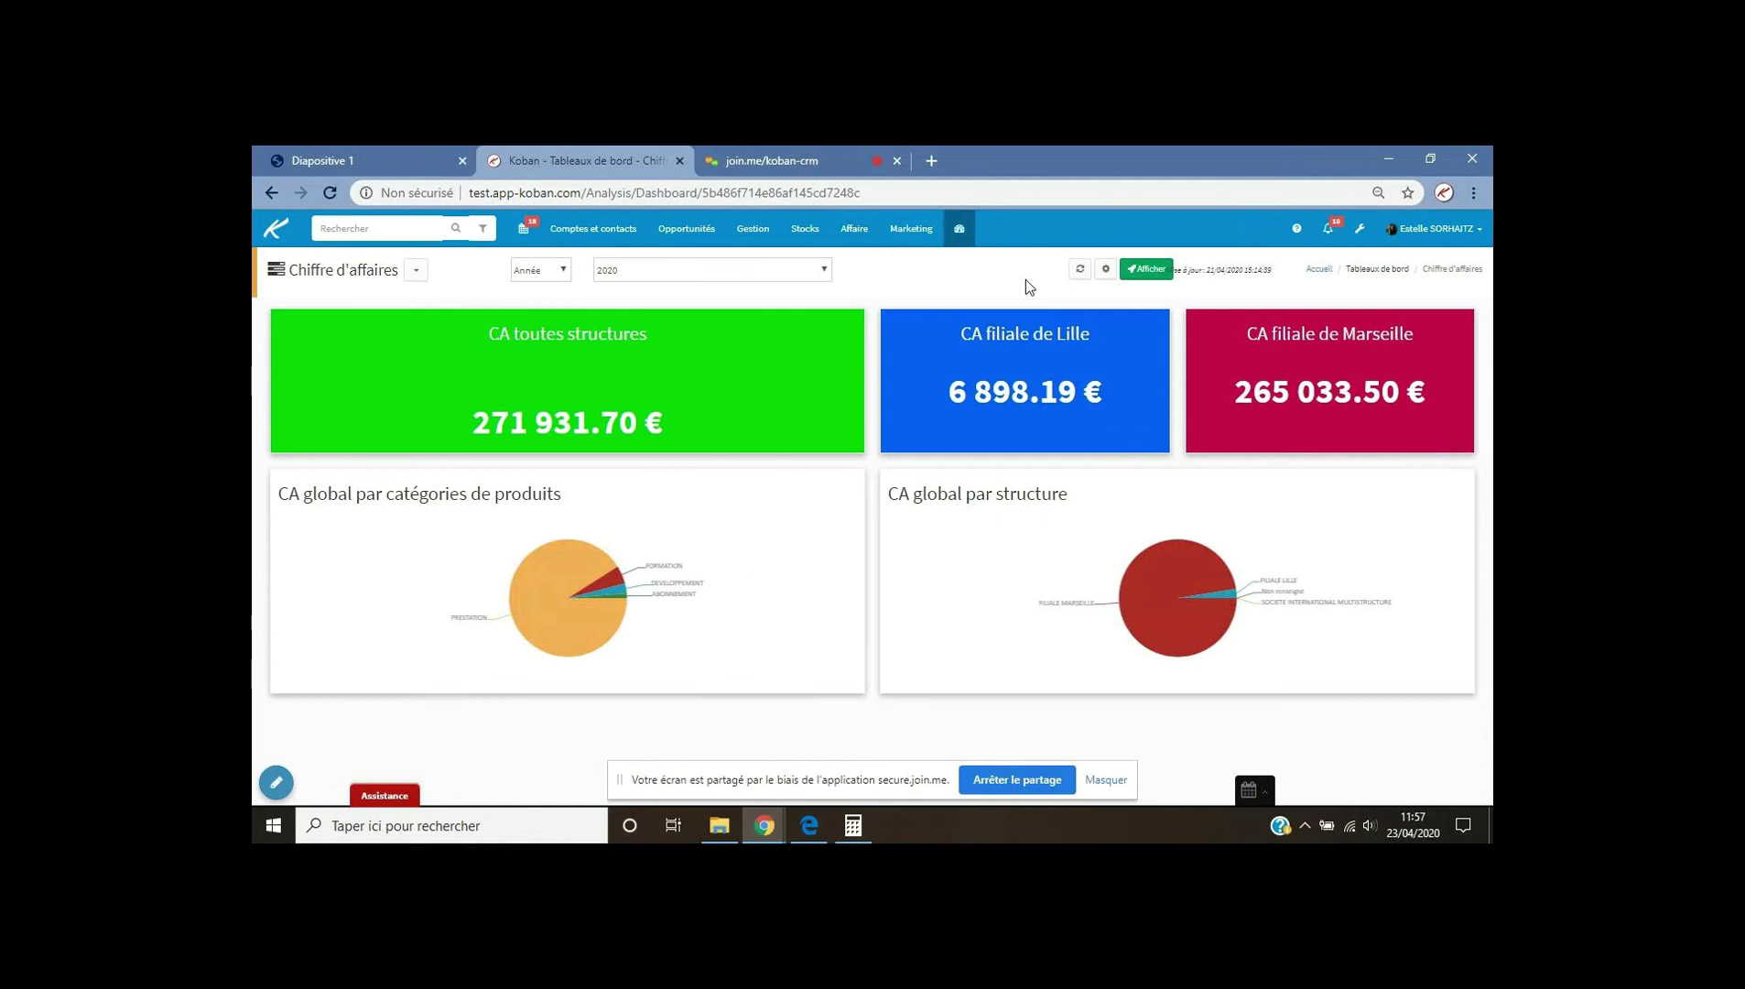
Put the Chiffre d'affaires dashboard in edit mode and add a Graphique widget.
{"action": "left_click", "coordinate": [275, 784]}
{"action": "left_click", "coordinate": [276, 738]}
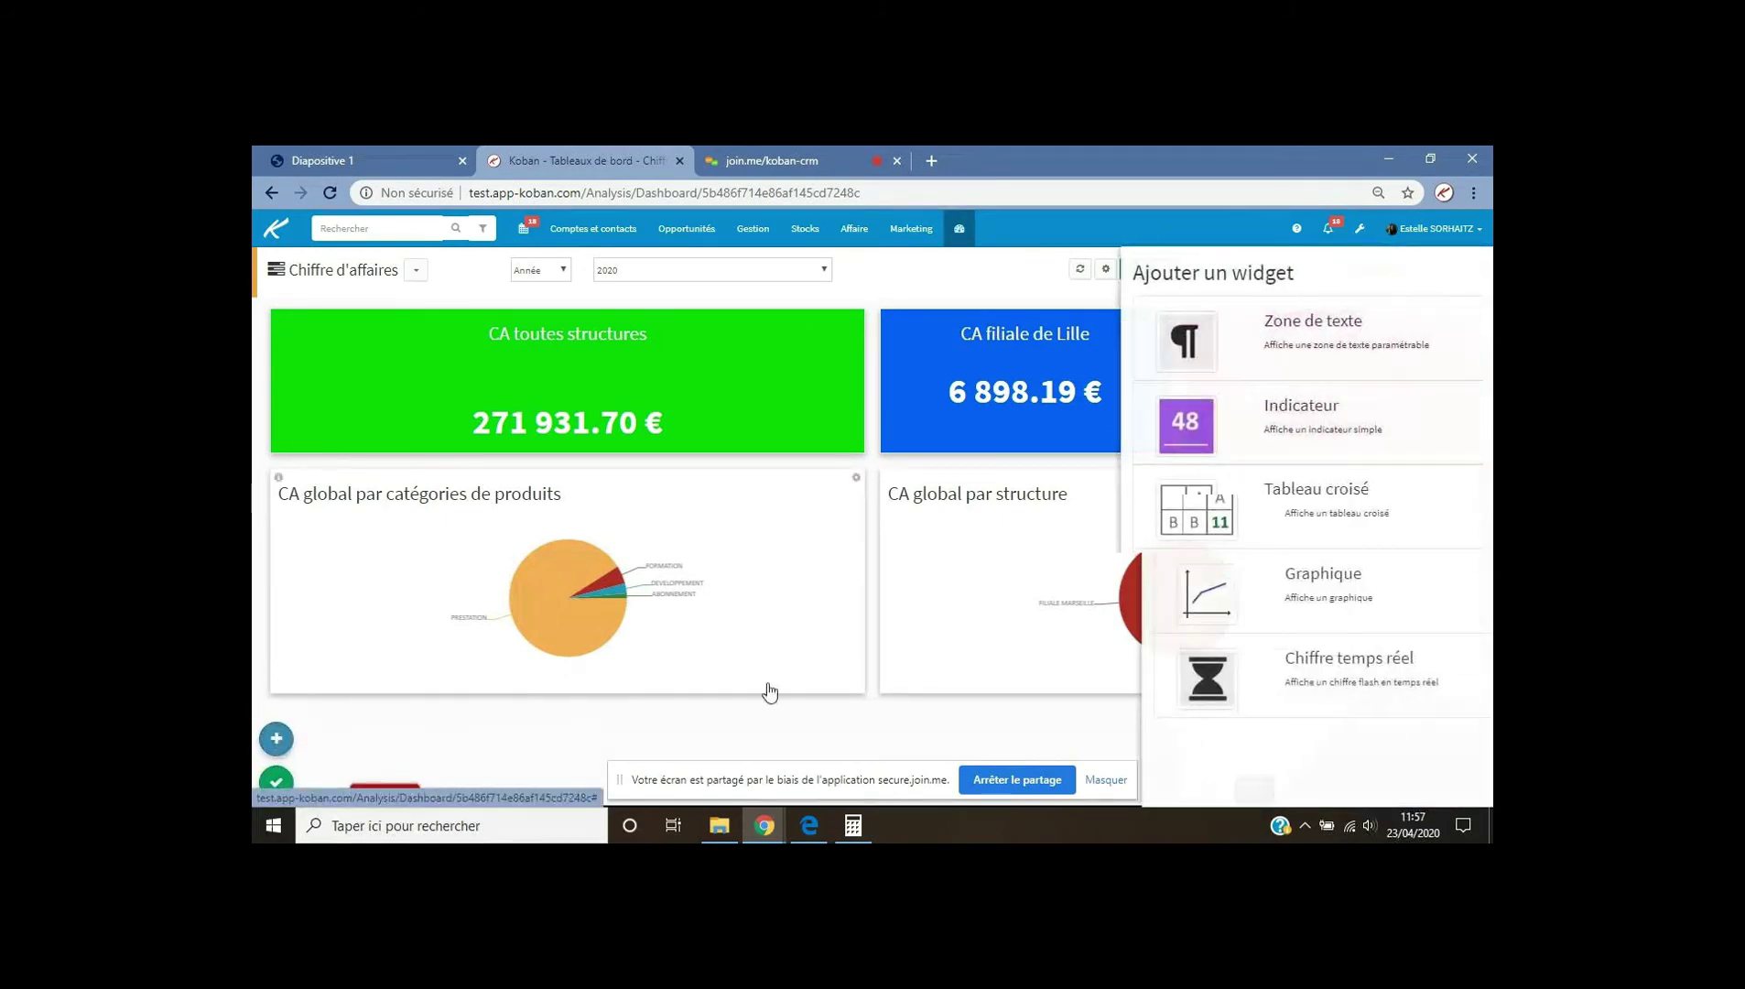
{"action": "left_click", "coordinate": [1327, 591]}
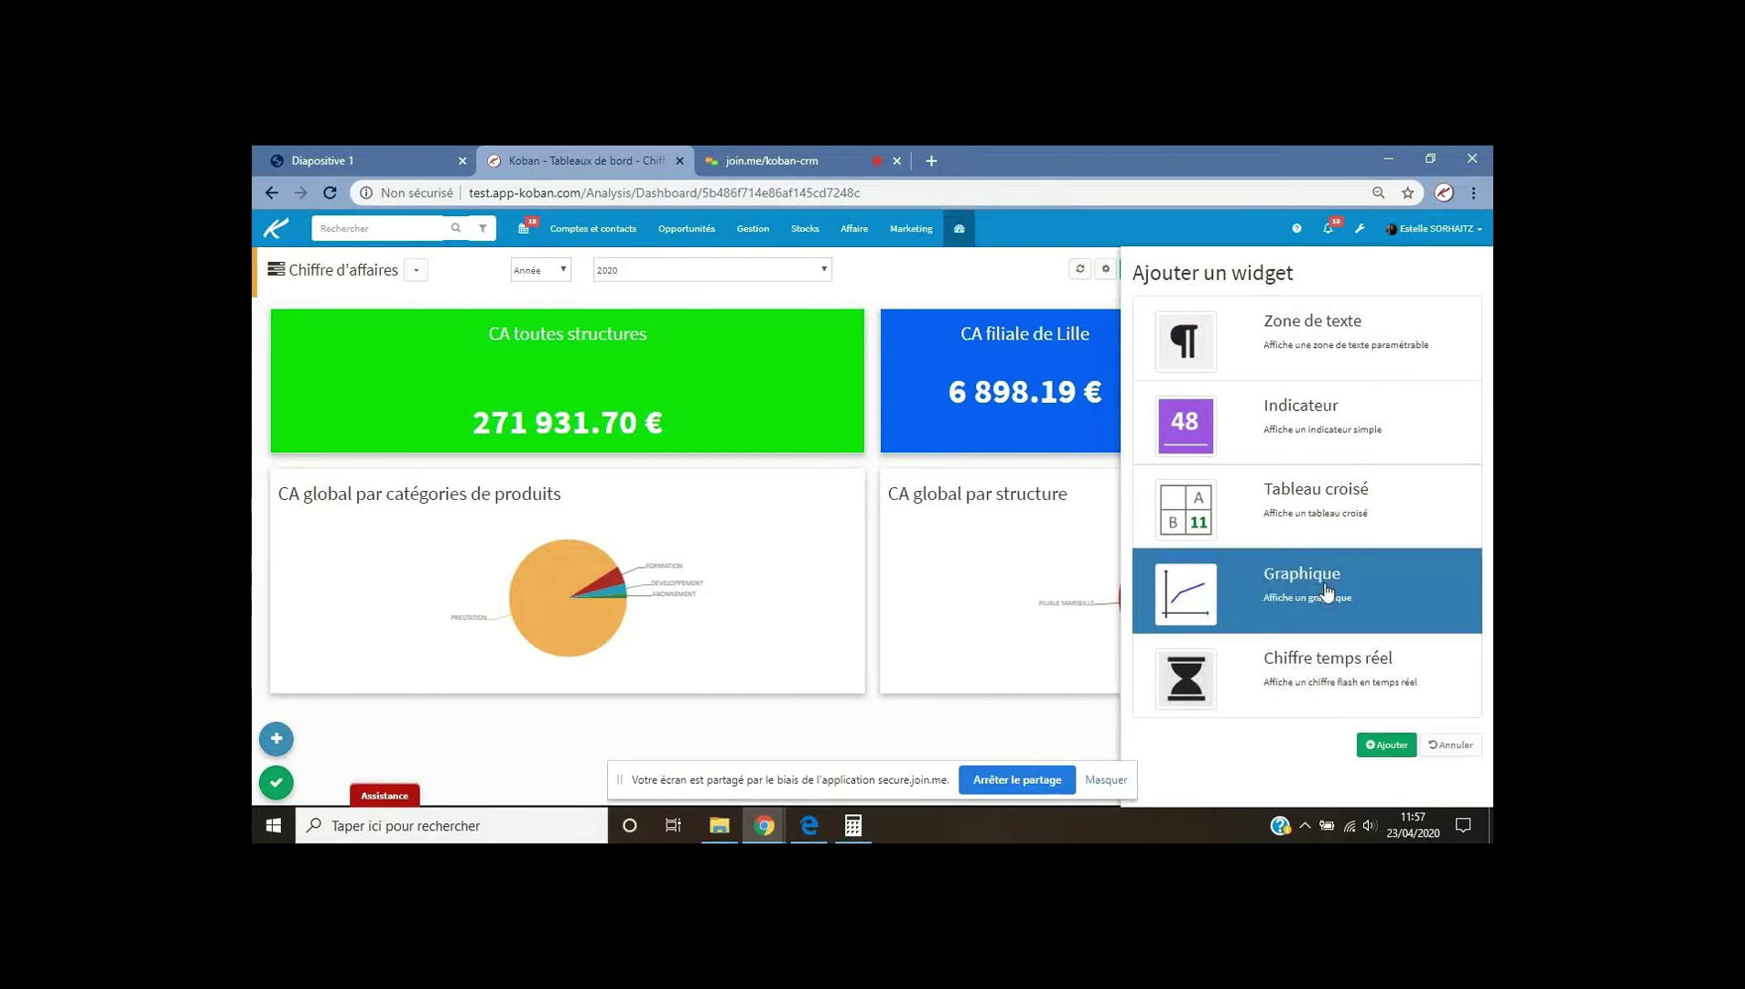
{"action": "left_click", "coordinate": [1386, 746]}
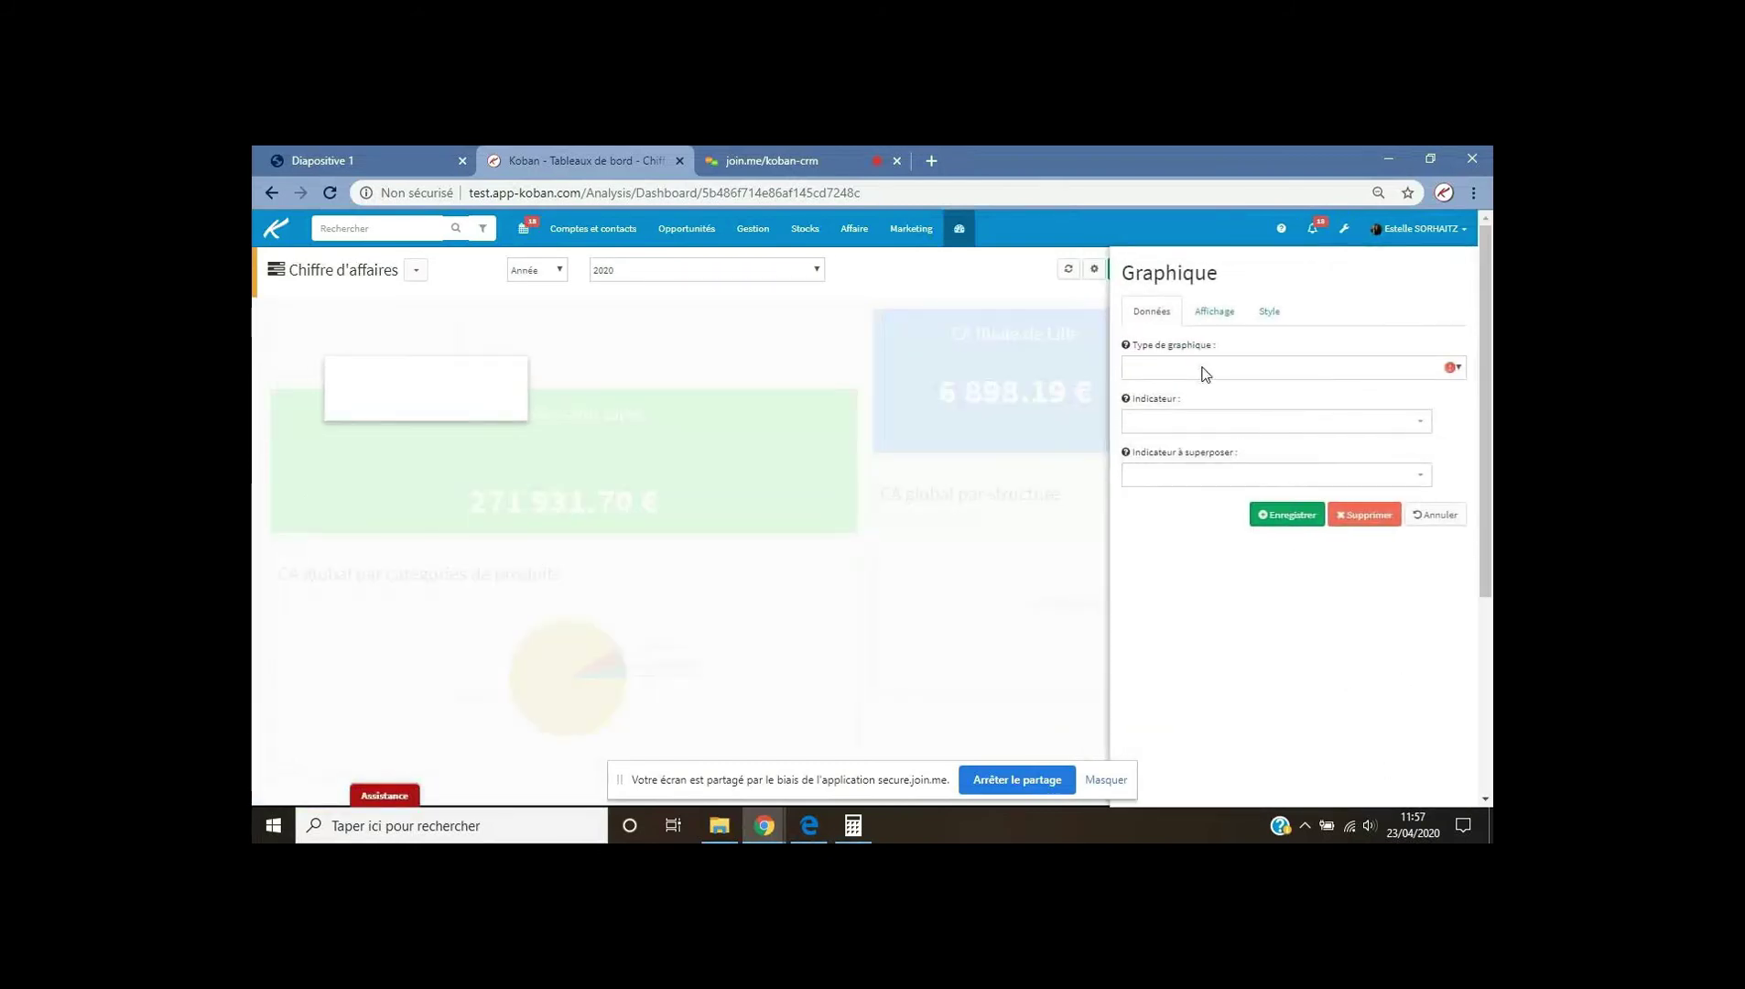
Configure the chart as a Courbe with indicator Chiffre d'affaires, Mois as the Ligne and Année as the Série.
{"action": "left_click", "coordinate": [1206, 370]}
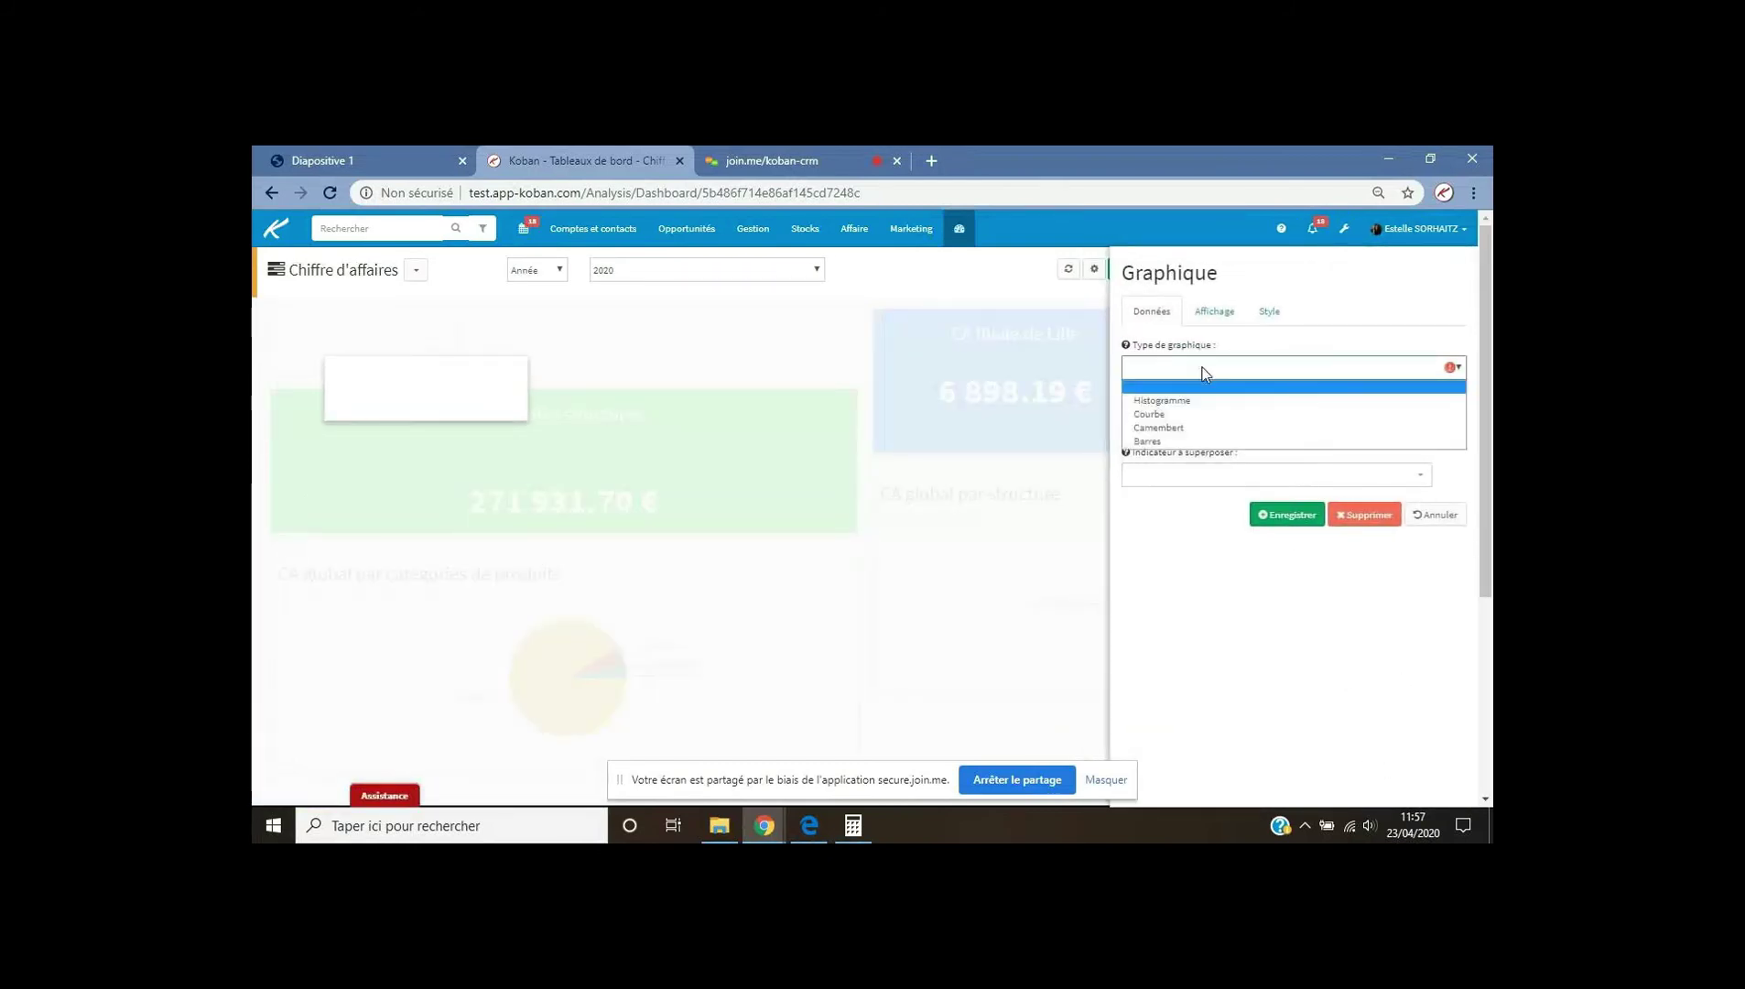
{"action": "left_click", "coordinate": [1184, 417]}
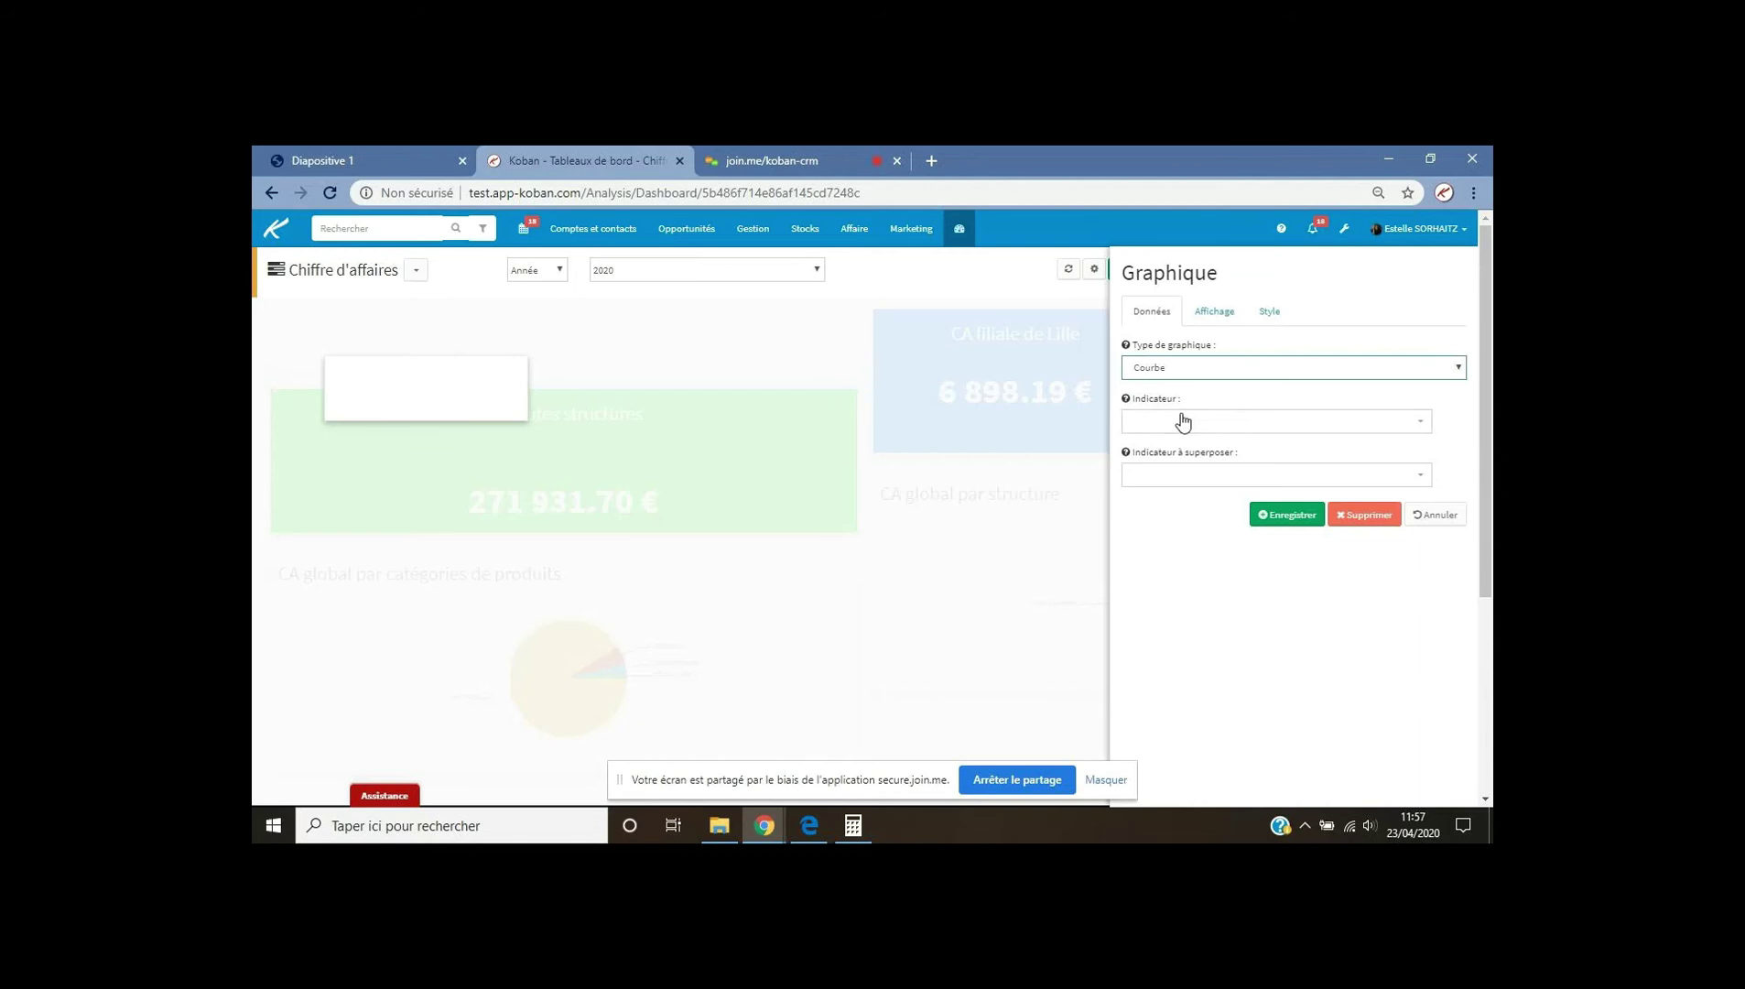
{"action": "left_click", "coordinate": [1218, 423]}
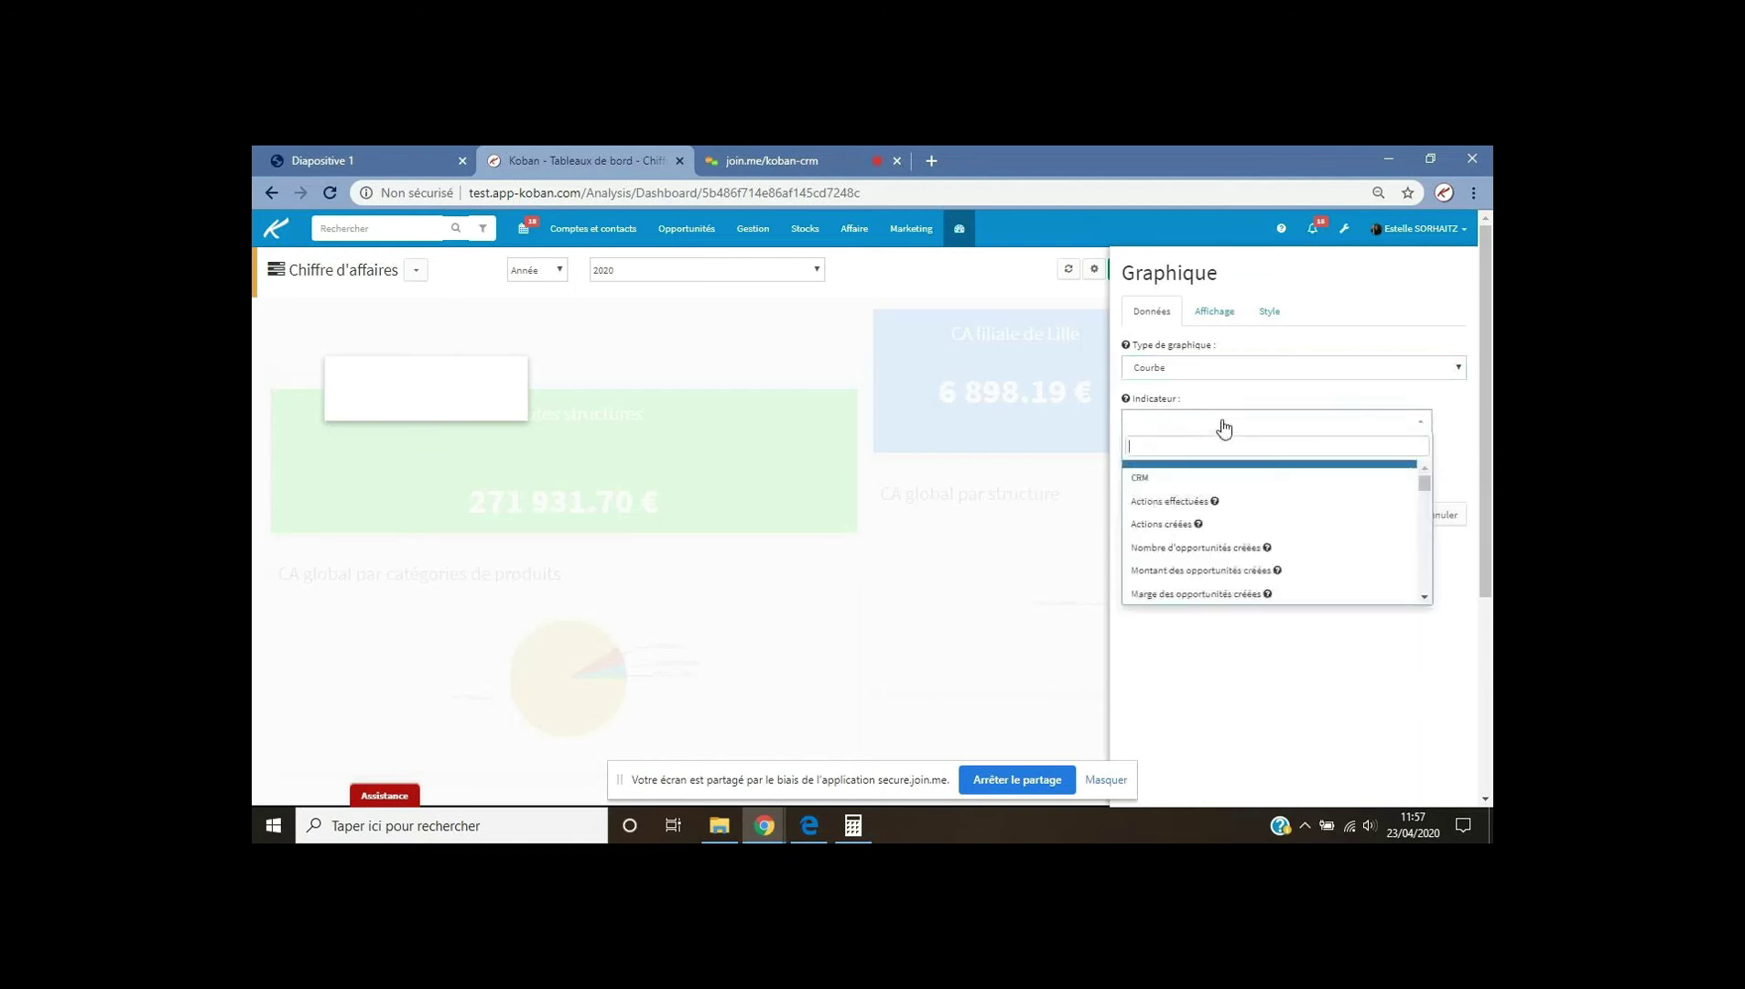
{"action": "left_click_drag", "start_coordinate": [1425, 487], "coordinate": [1425, 546]}
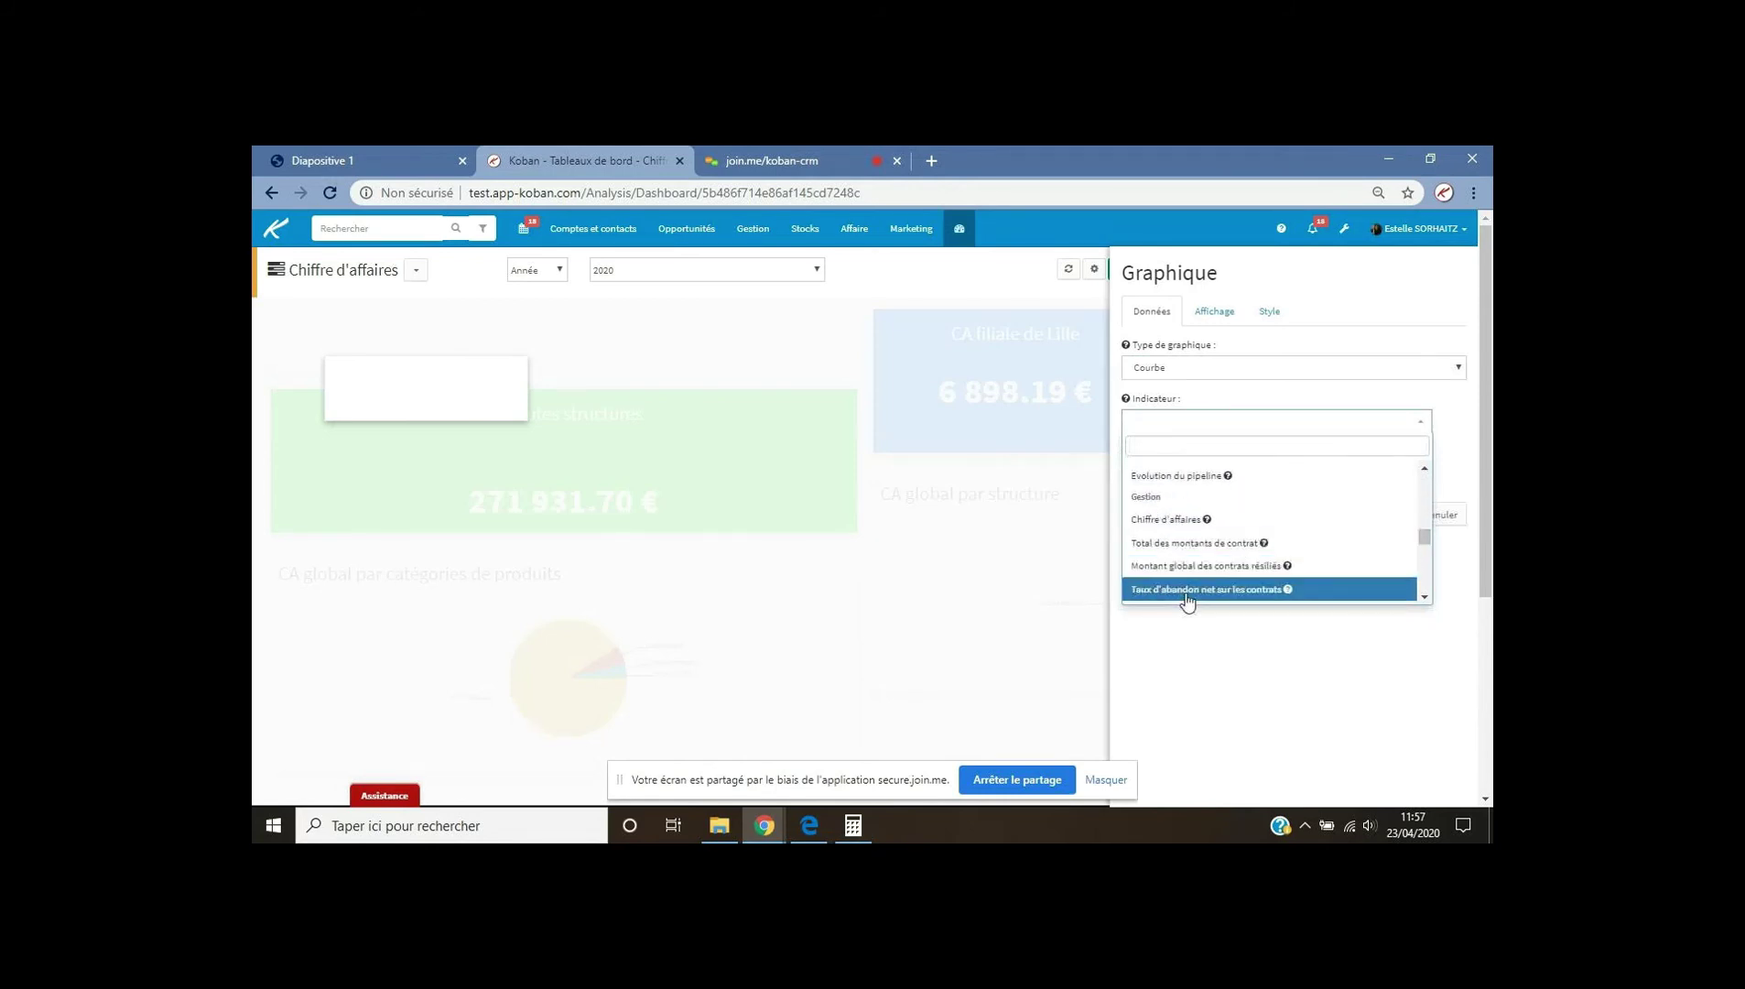
{"action": "left_click", "coordinate": [1170, 520]}
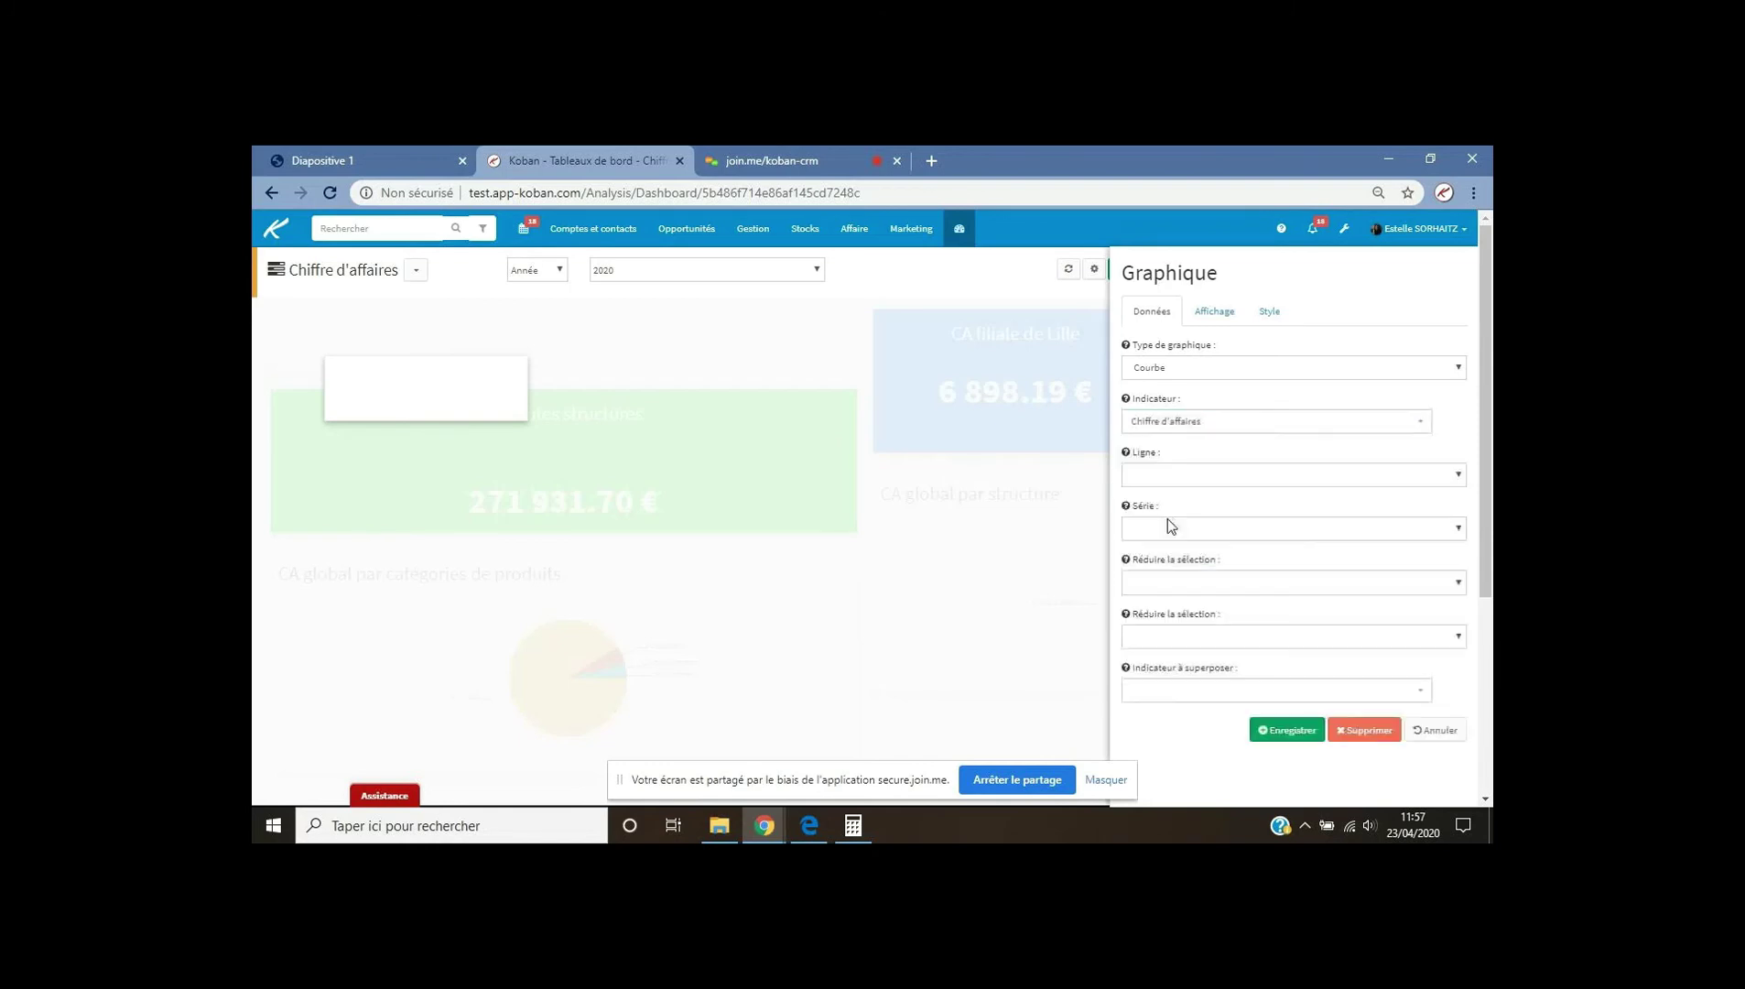
{"action": "left_click", "coordinate": [1227, 477]}
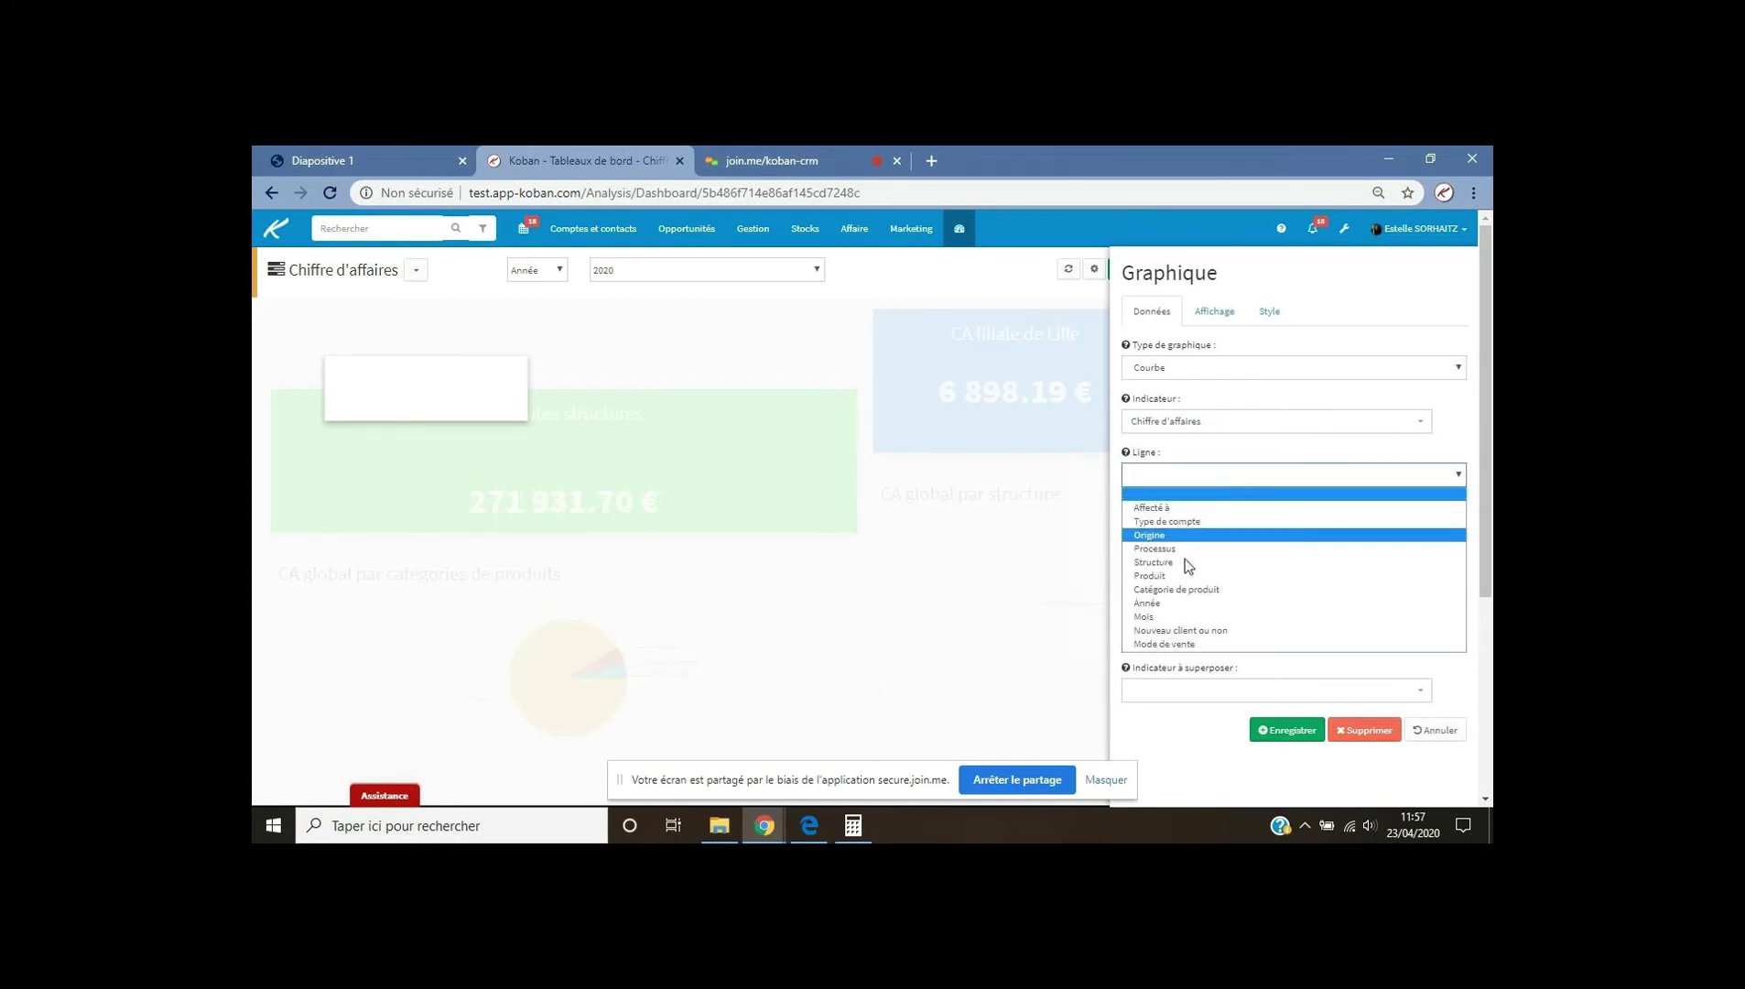
{"action": "left_click", "coordinate": [1150, 618]}
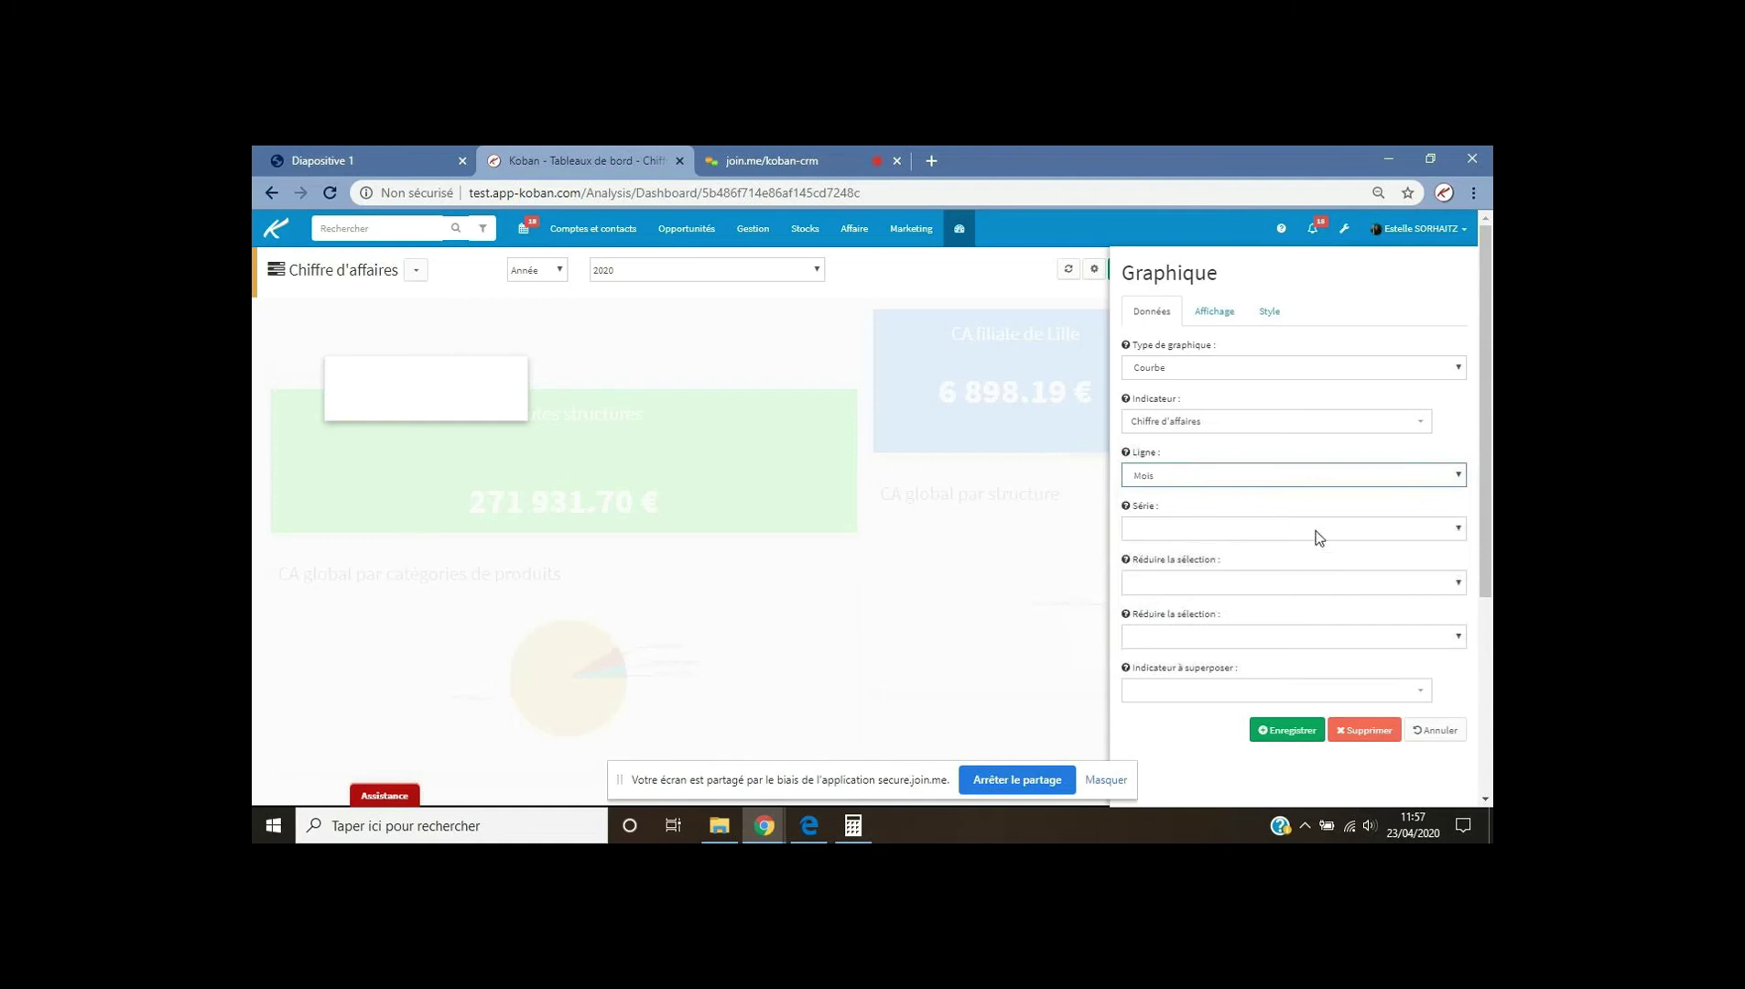
{"action": "left_click", "coordinate": [1194, 530]}
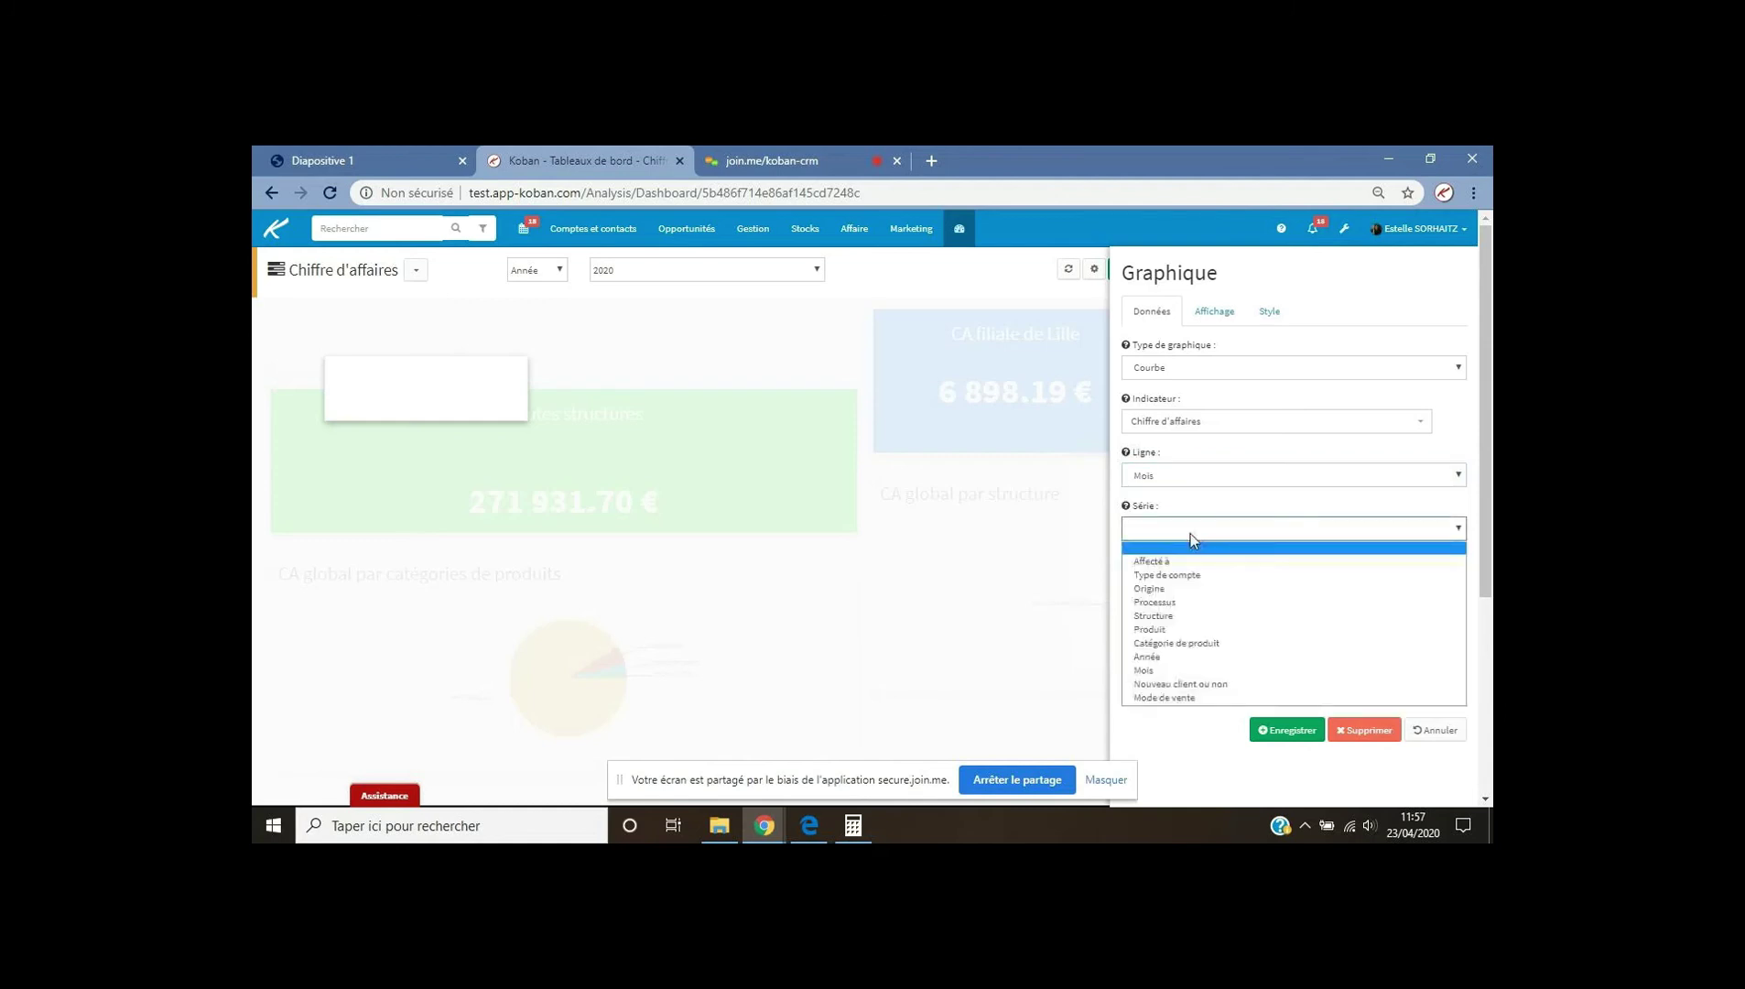
{"action": "left_click", "coordinate": [1148, 658]}
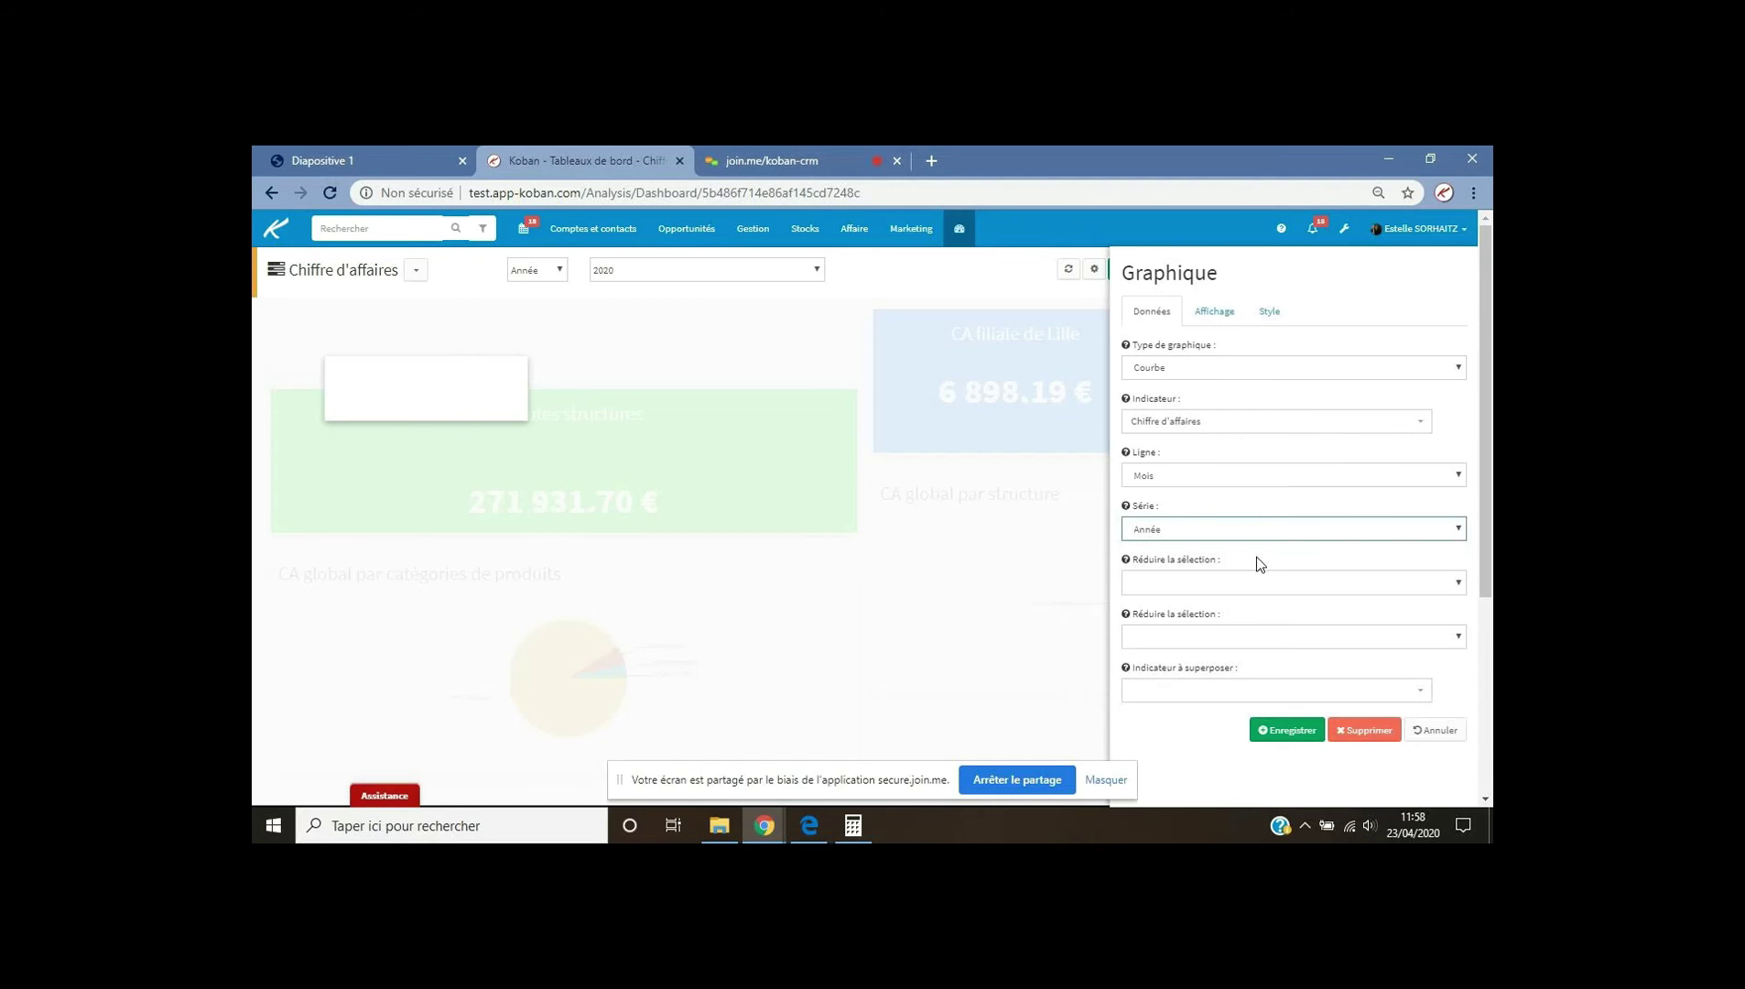
Label the chart CA mensuel and save the widget.
{"action": "left_click", "coordinate": [1270, 312]}
{"action": "left_click", "coordinate": [1220, 369]}
{"action": "type", "text": "CA mensuel"}
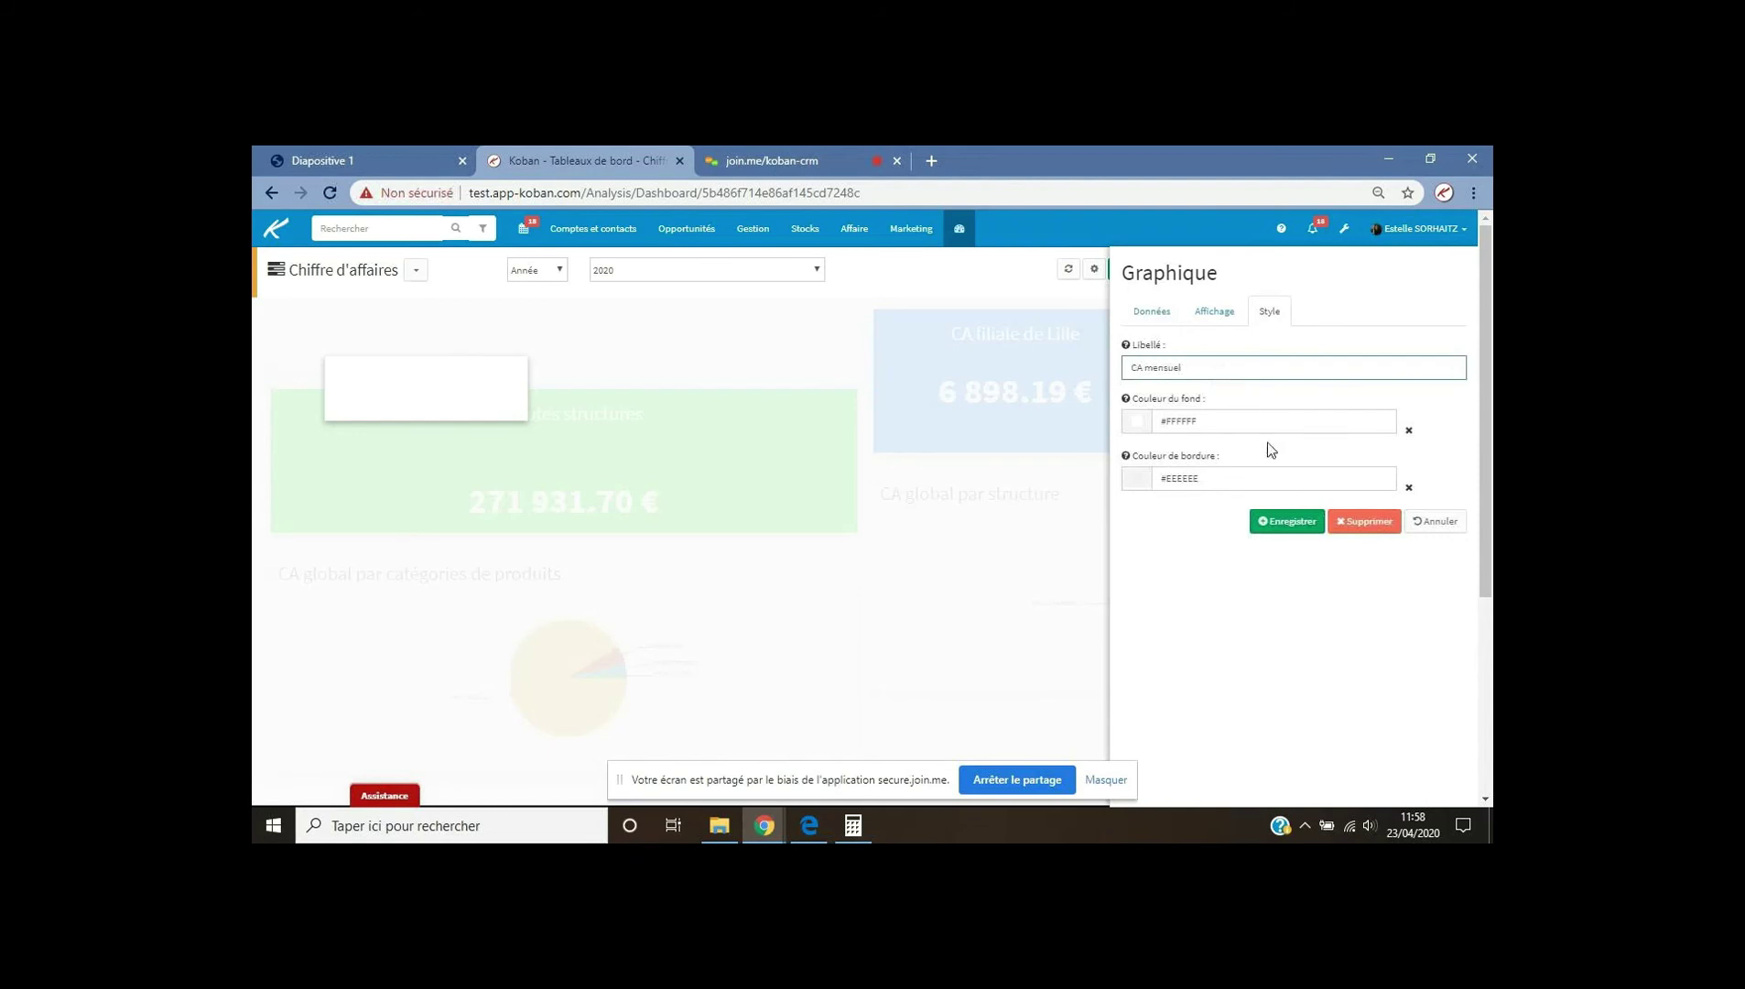
{"action": "left_click", "coordinate": [1281, 522]}
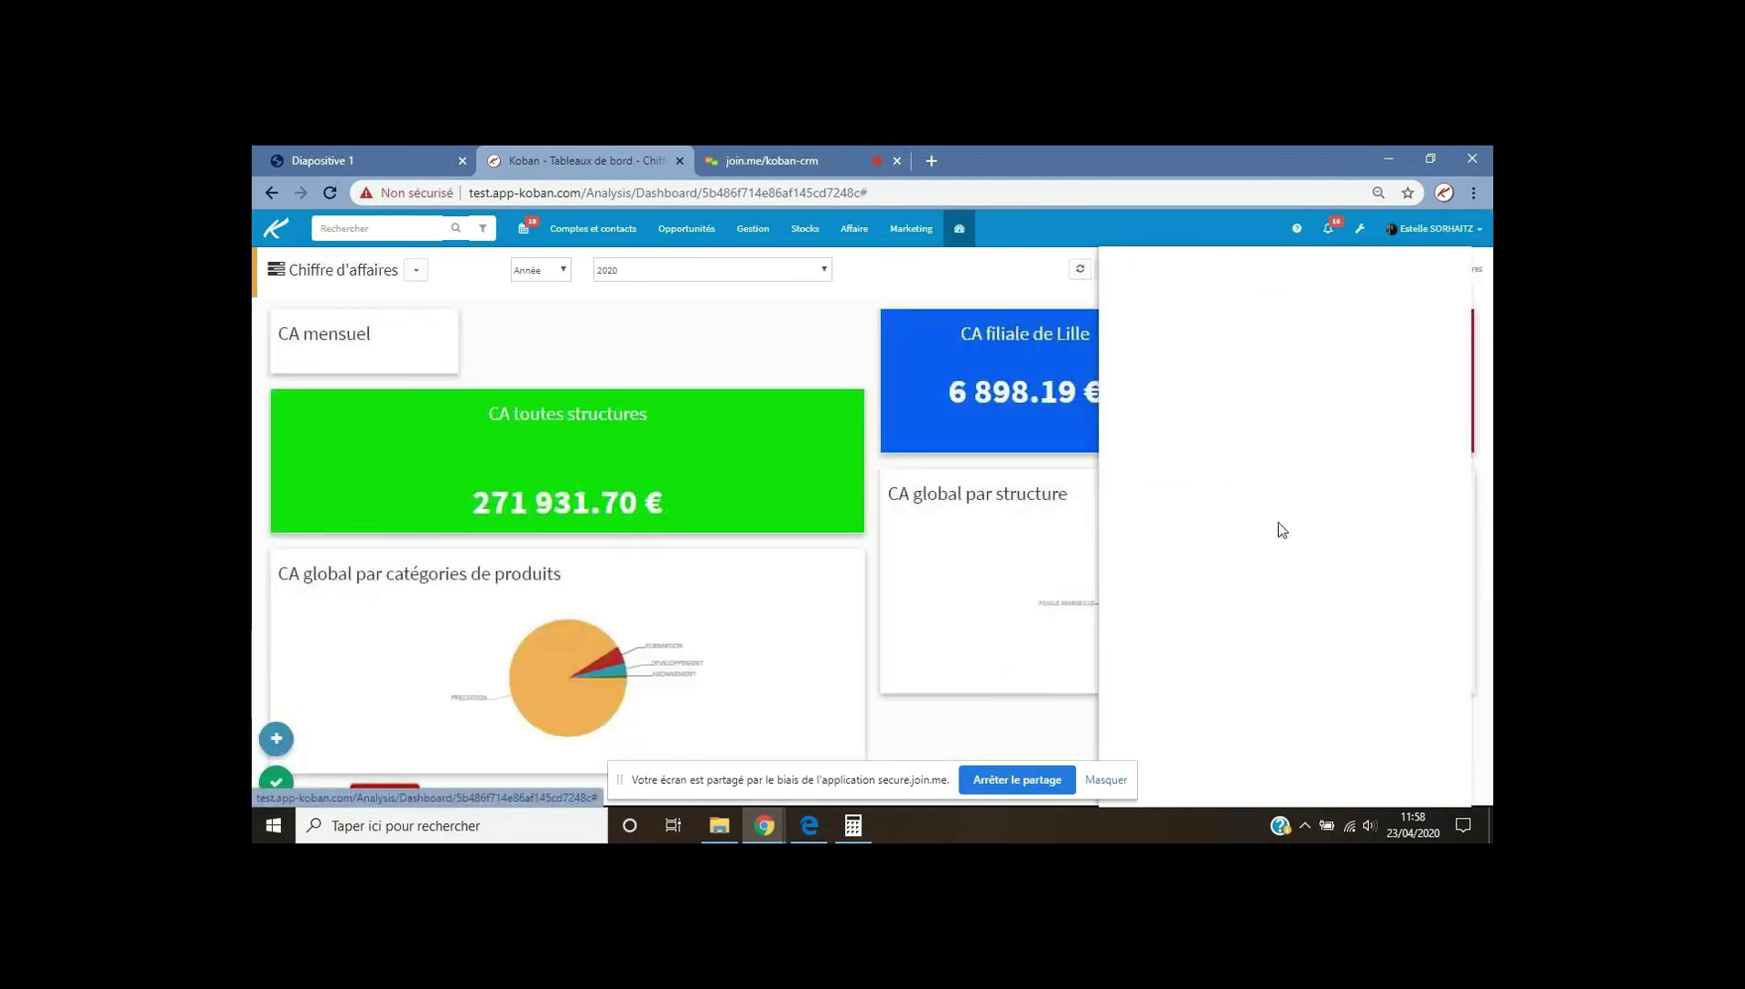
Enlarge the CA mensuel chart to the dashboard's full width, finish editing and refresh the display.
{"action": "left_click_drag", "start_coordinate": [456, 368], "coordinate": [1454, 613]}
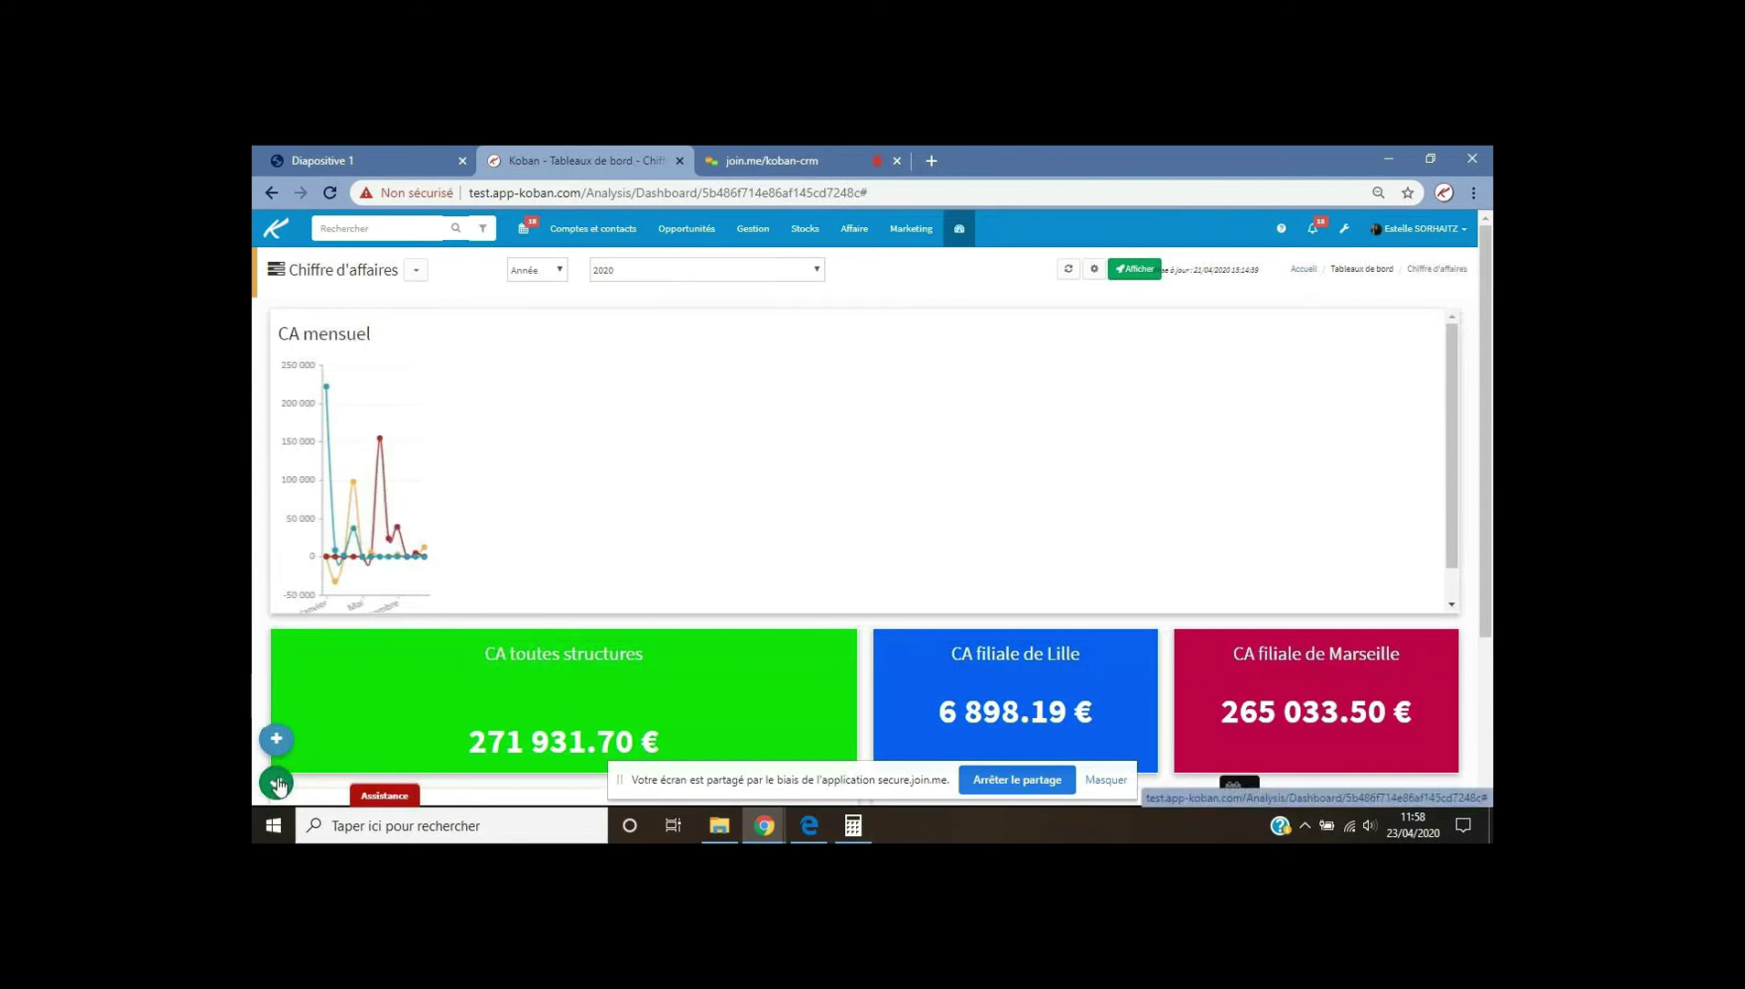
{"action": "left_click", "coordinate": [1135, 272]}
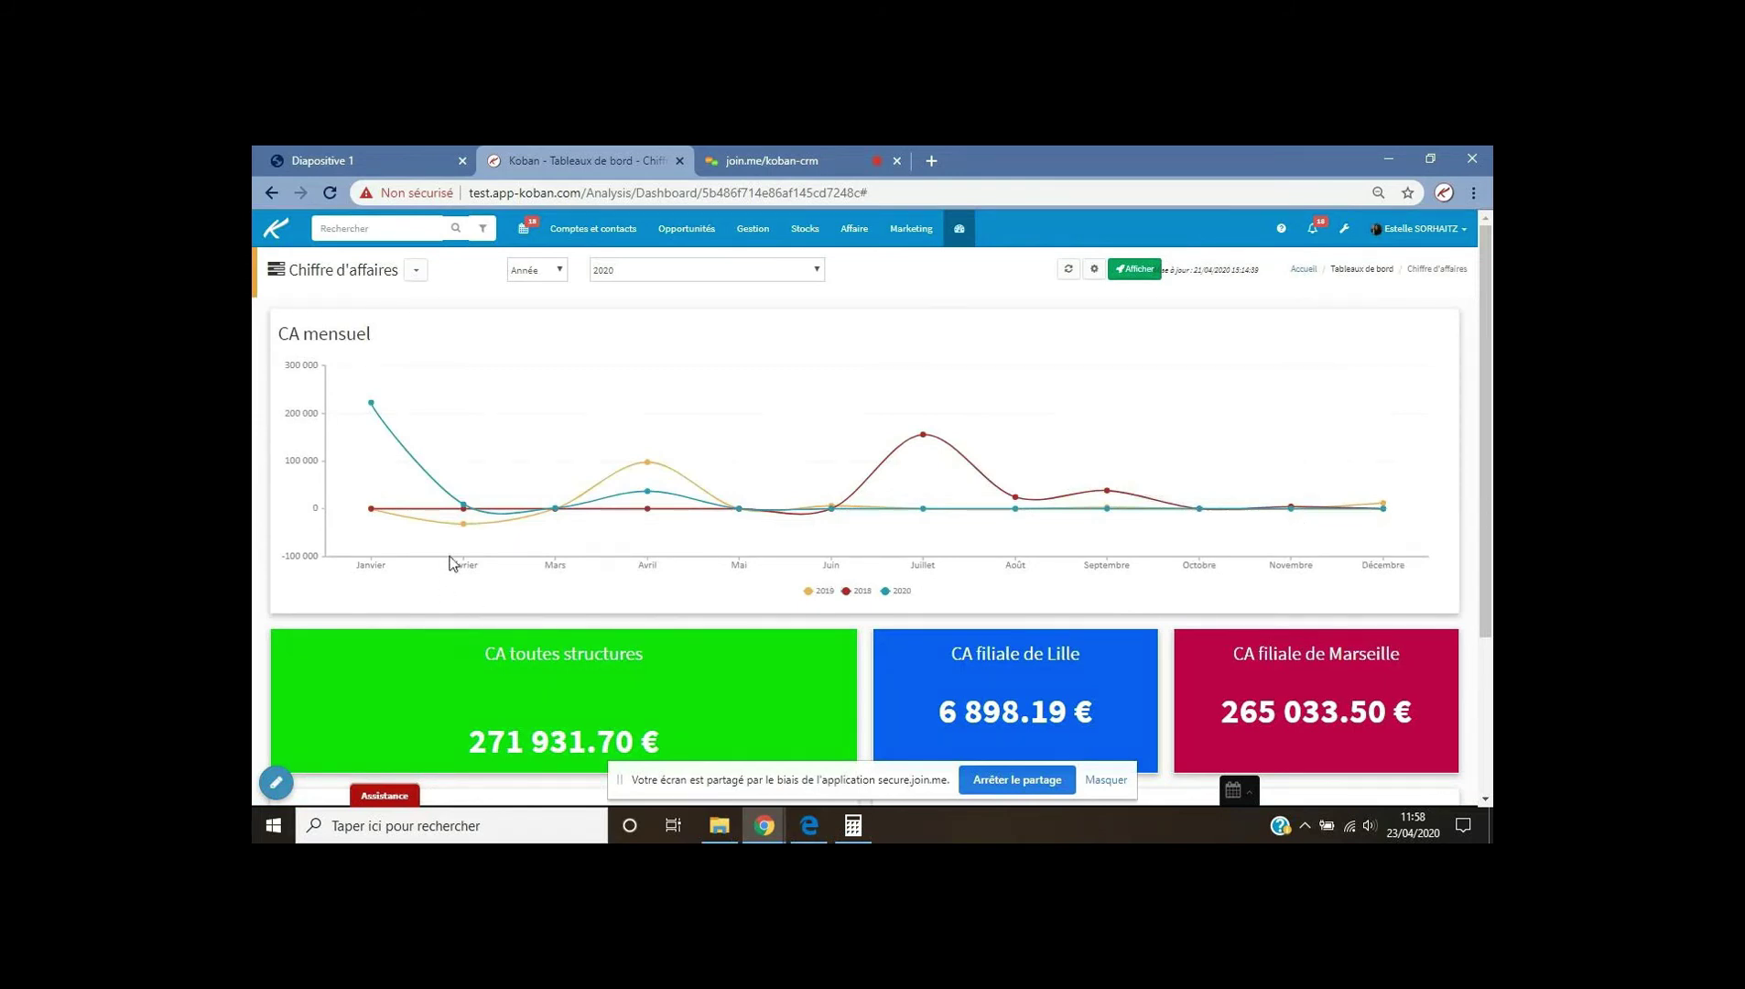
{"action": "mouse_move", "coordinate": [470, 536]}
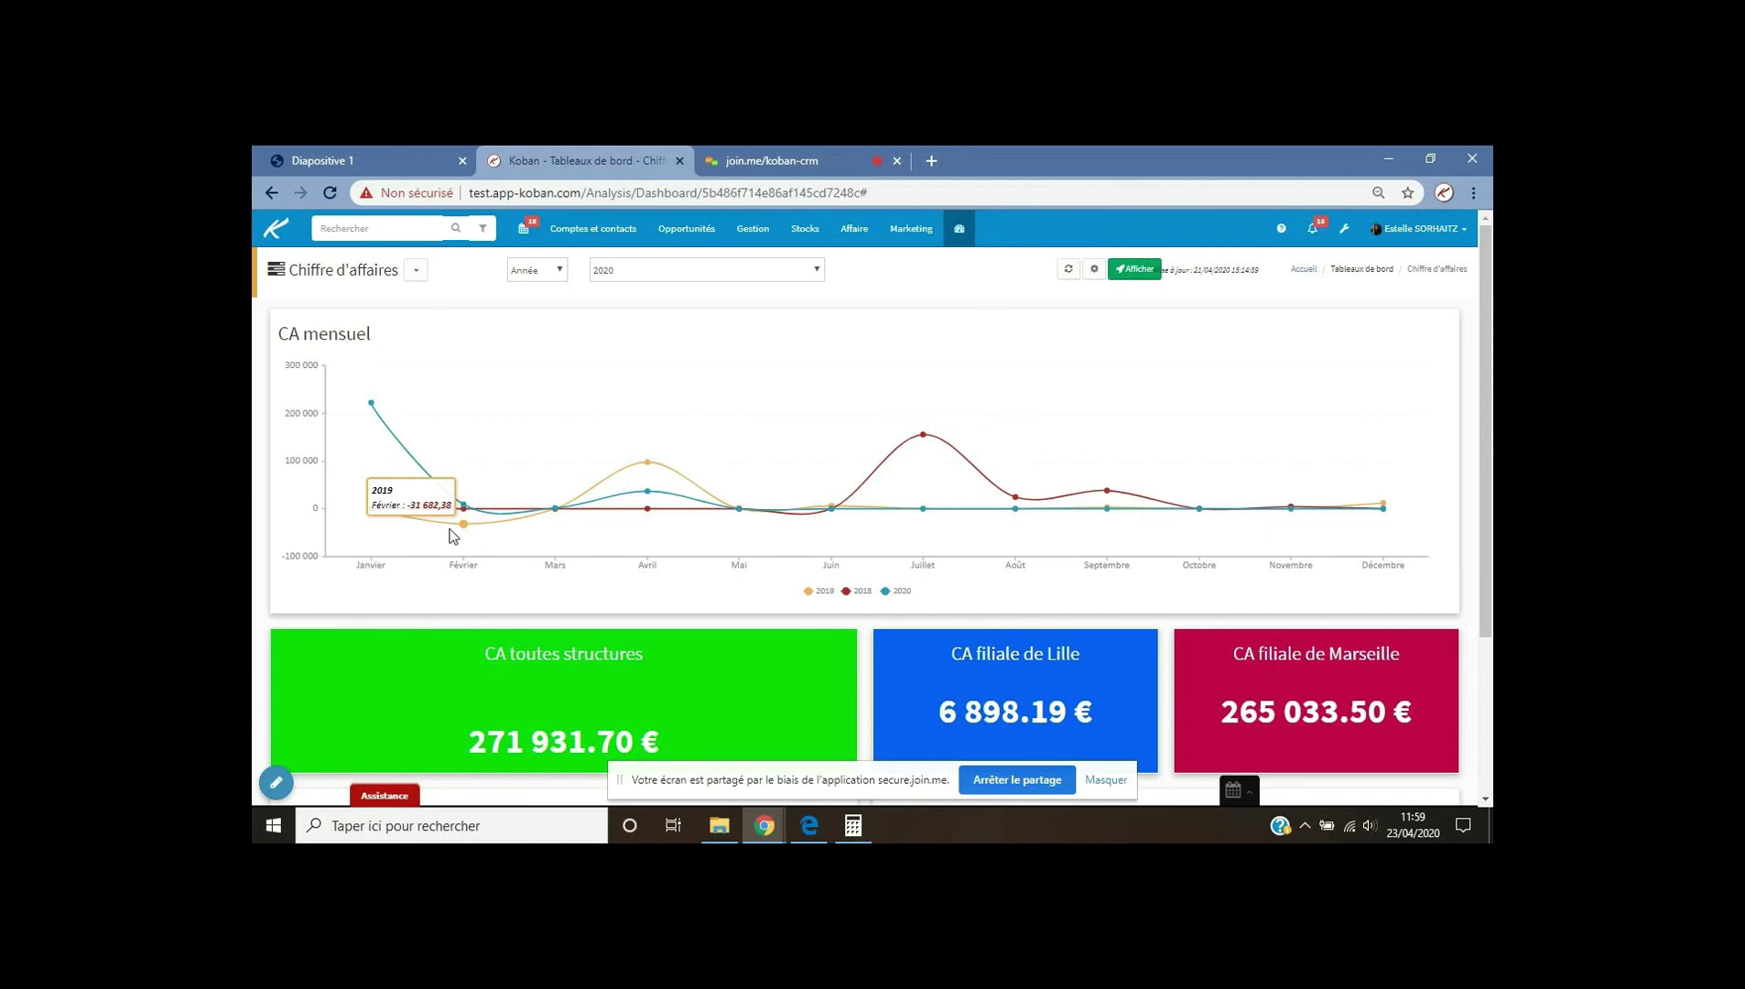
Reopen the dashboard for editing and add a second Graphique widget.
{"action": "left_click", "coordinate": [276, 782]}
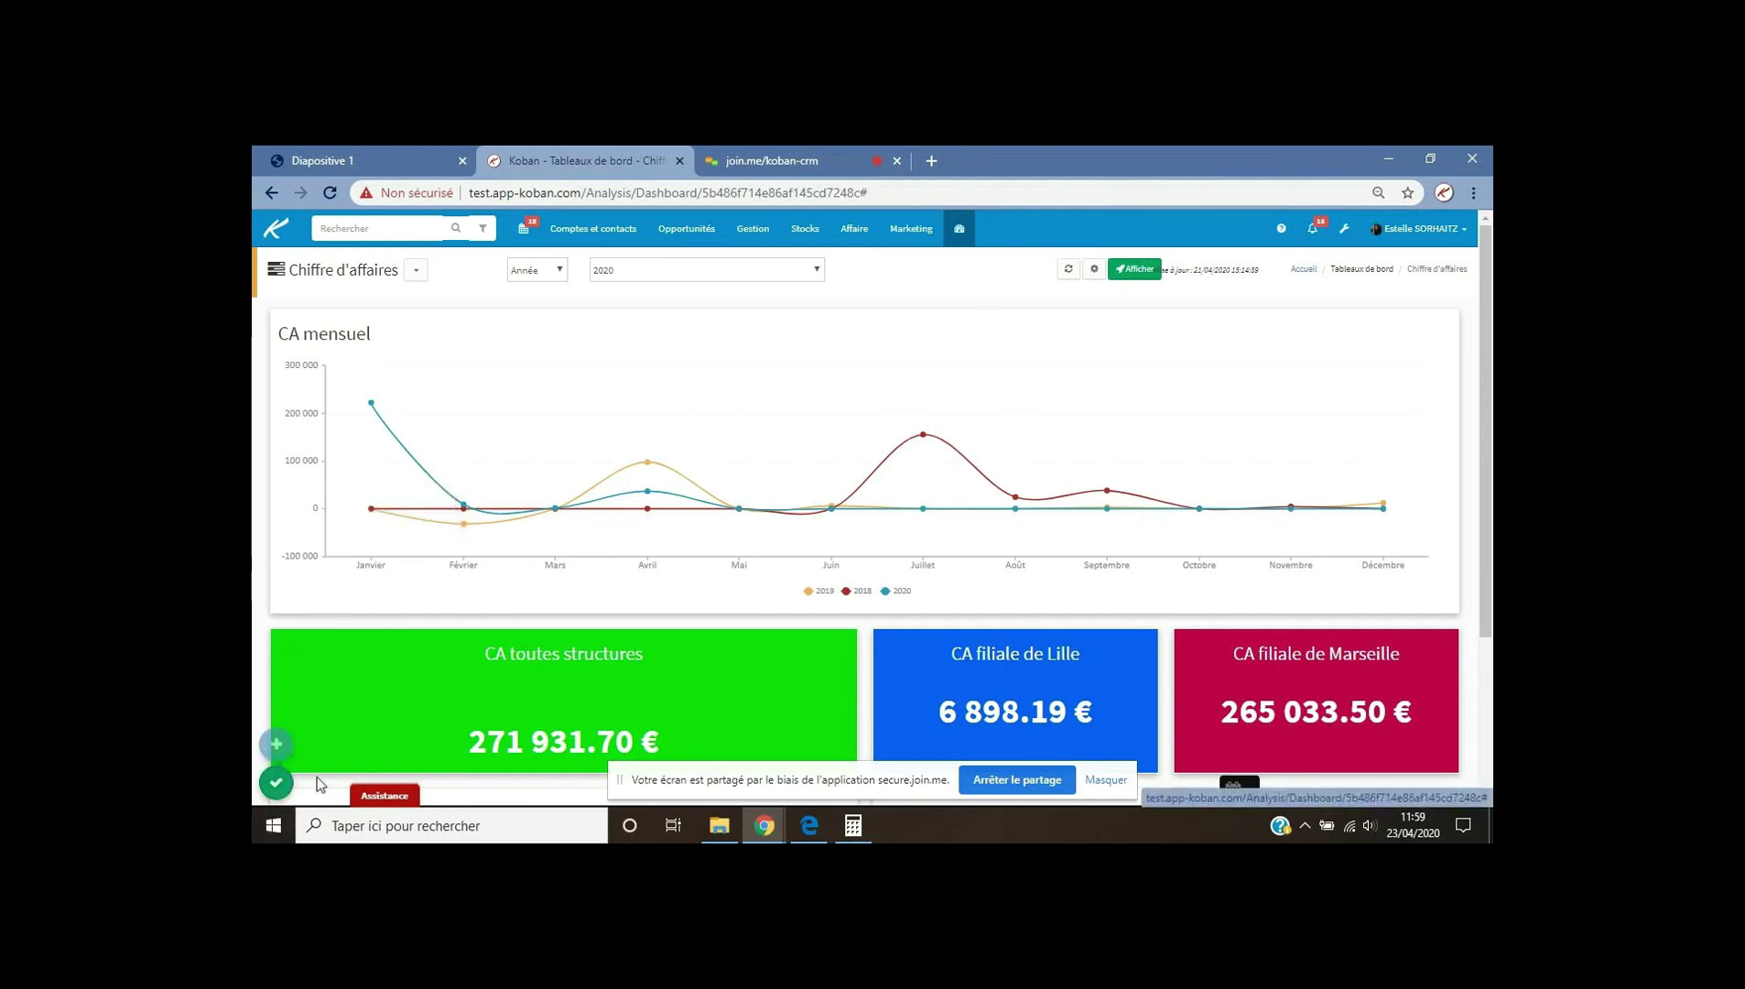
{"action": "left_click", "coordinate": [275, 743]}
{"action": "left_click", "coordinate": [1306, 600]}
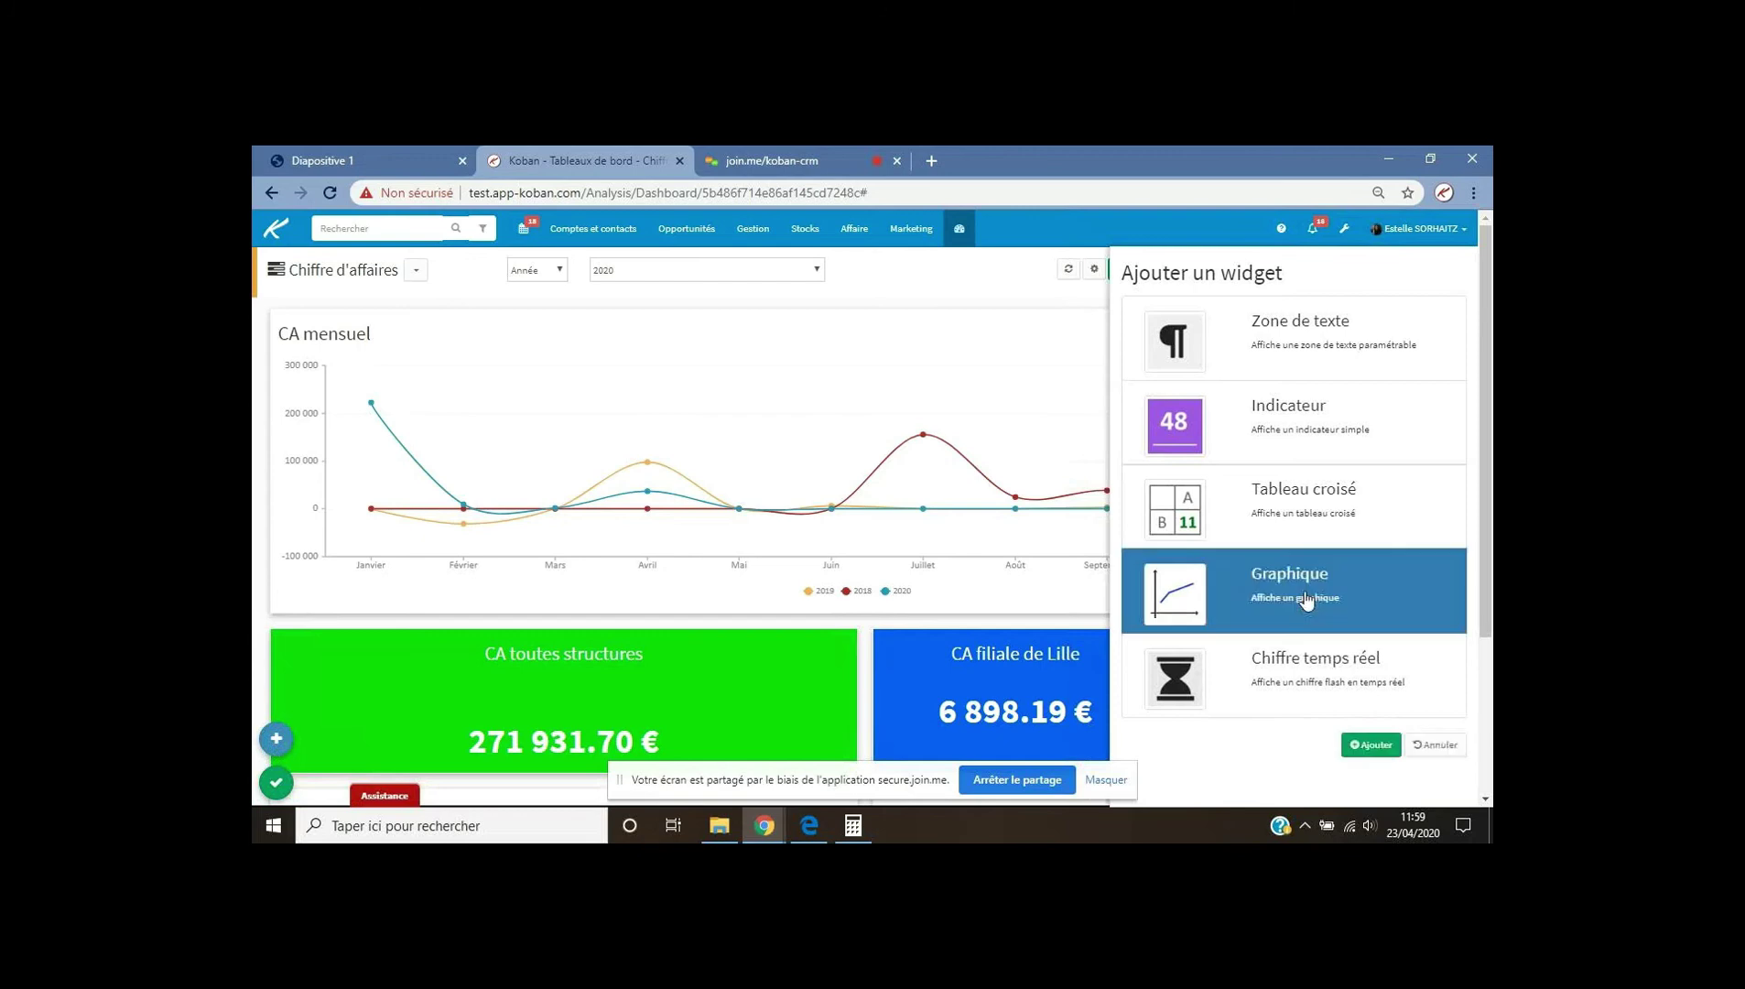
{"action": "left_click", "coordinate": [1373, 747]}
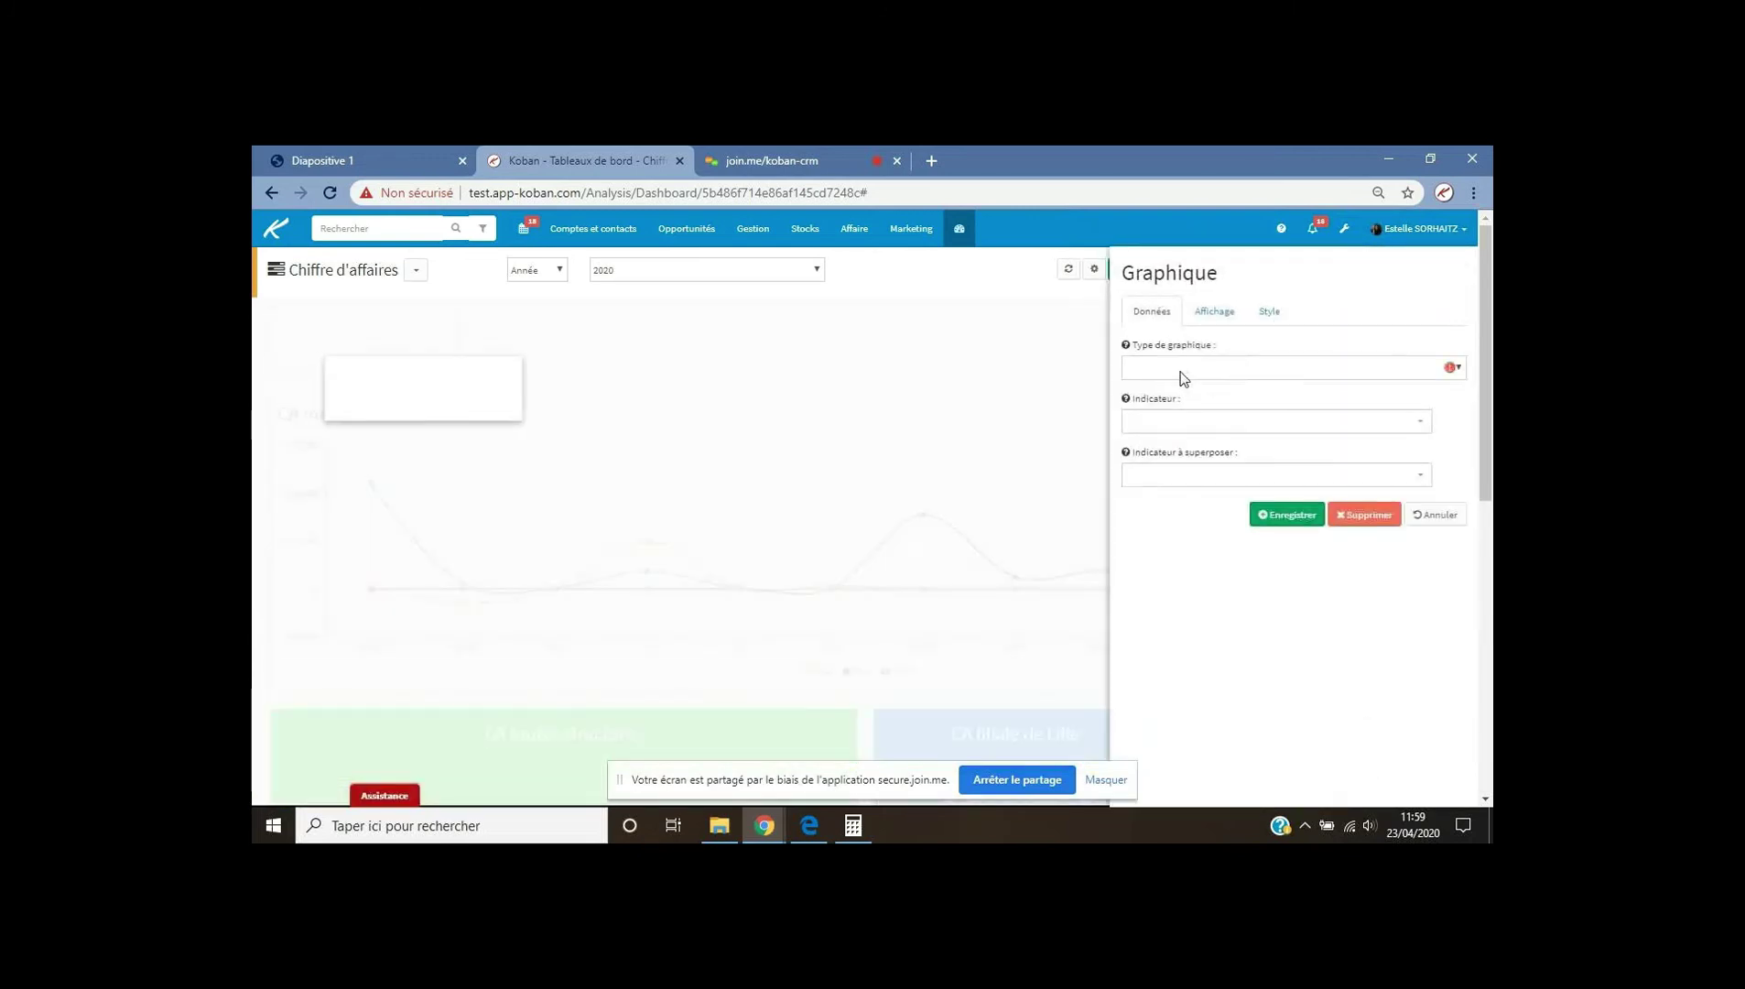
Set the second chart to Courbe with indicator Chiffre d'affaires, Mois as the Ligne and Année as the Série.
{"action": "left_click", "coordinate": [1181, 369]}
{"action": "left_click", "coordinate": [1161, 416]}
{"action": "left_click", "coordinate": [1215, 427]}
{"action": "left_click_drag", "start_coordinate": [1425, 482], "coordinate": [1445, 542]}
{"action": "left_click", "coordinate": [1169, 489]}
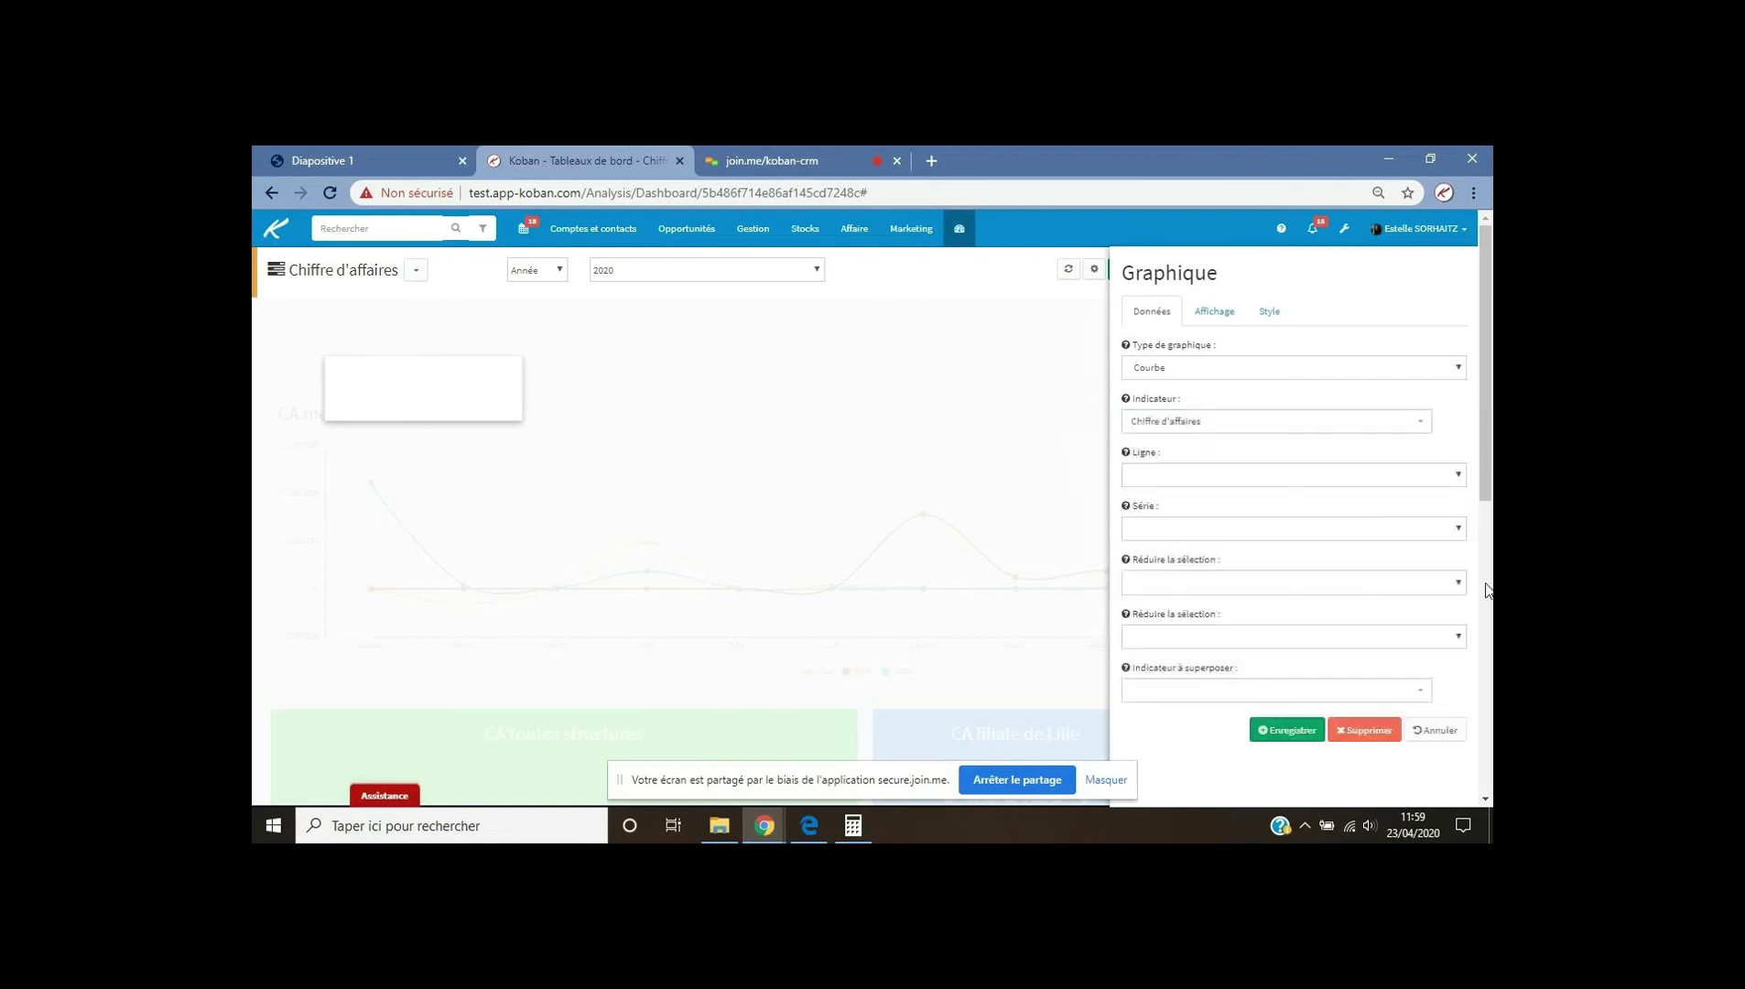
{"action": "left_click", "coordinate": [1169, 478]}
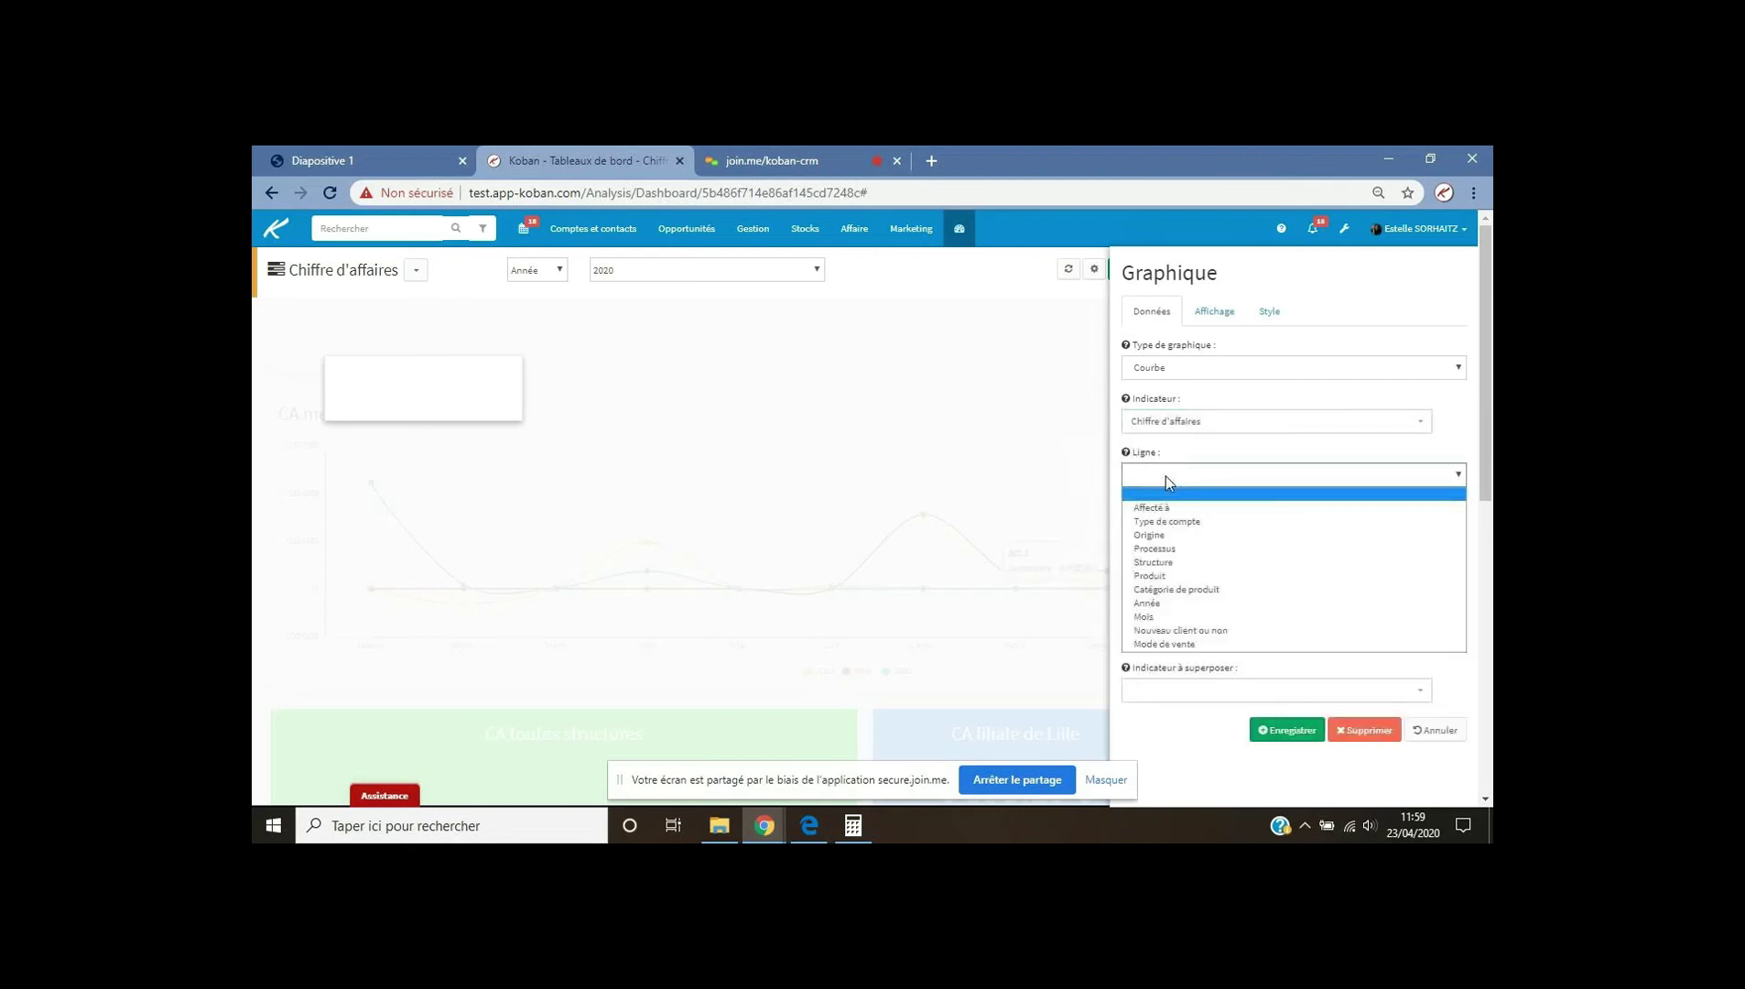
{"action": "left_click", "coordinate": [1181, 616]}
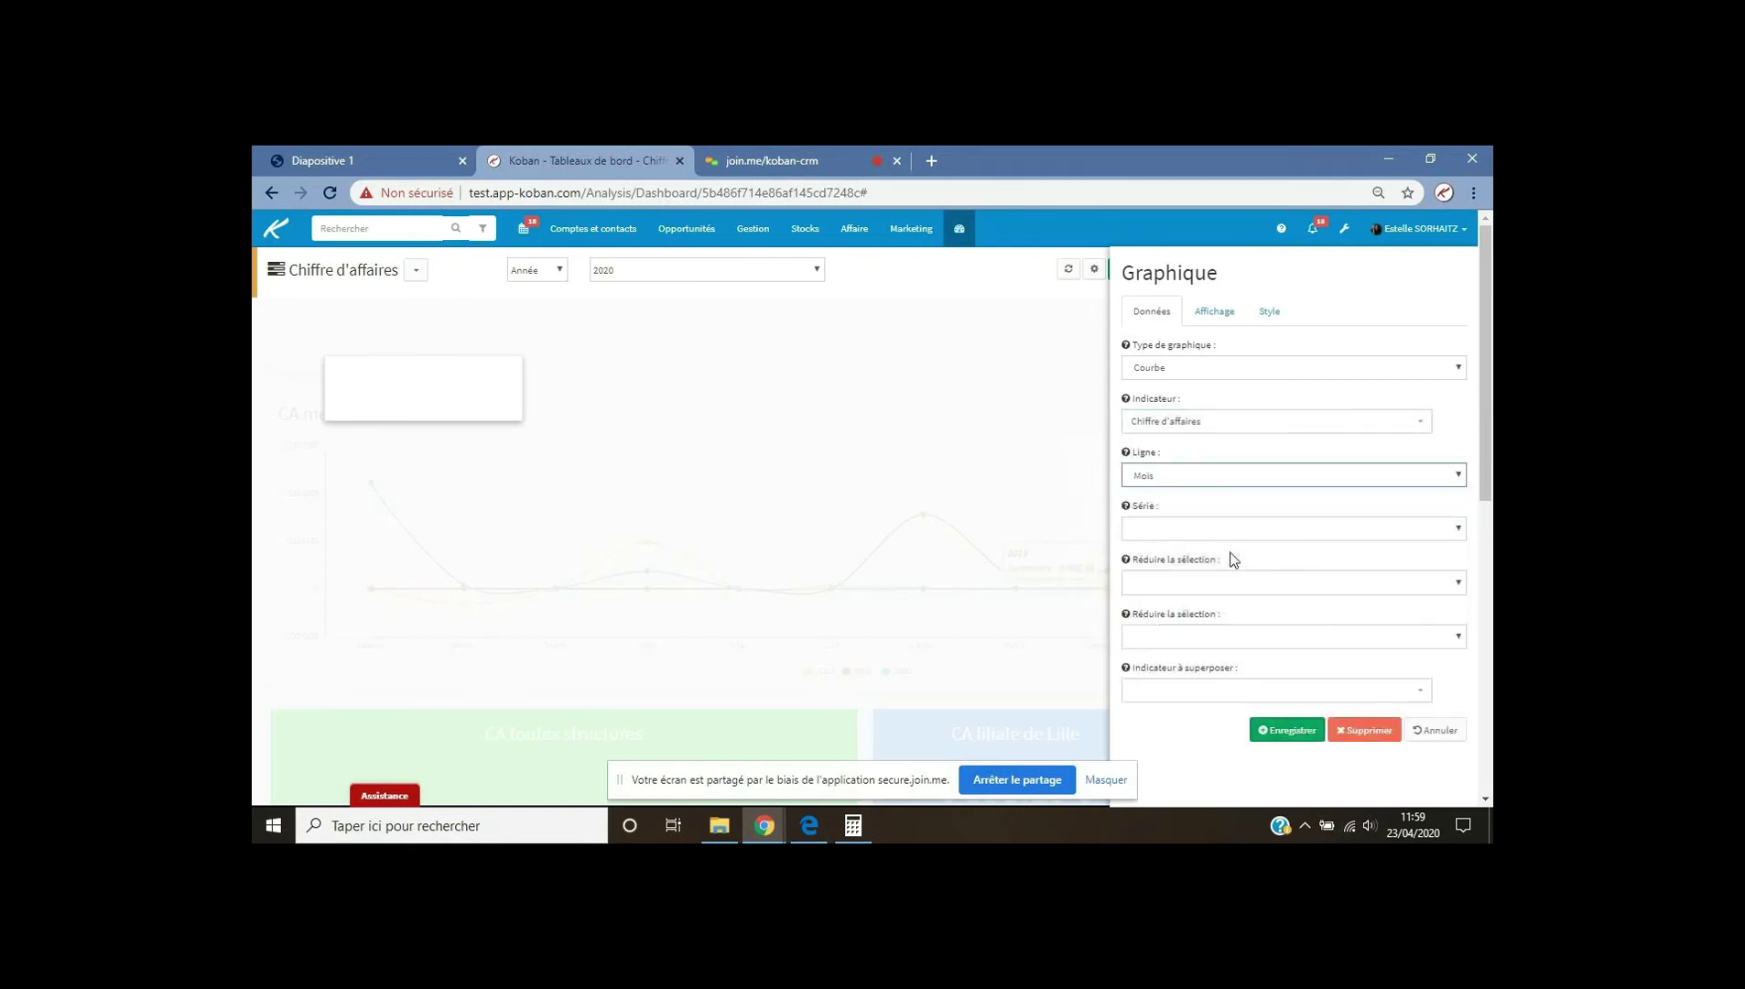
{"action": "left_click", "coordinate": [1186, 531]}
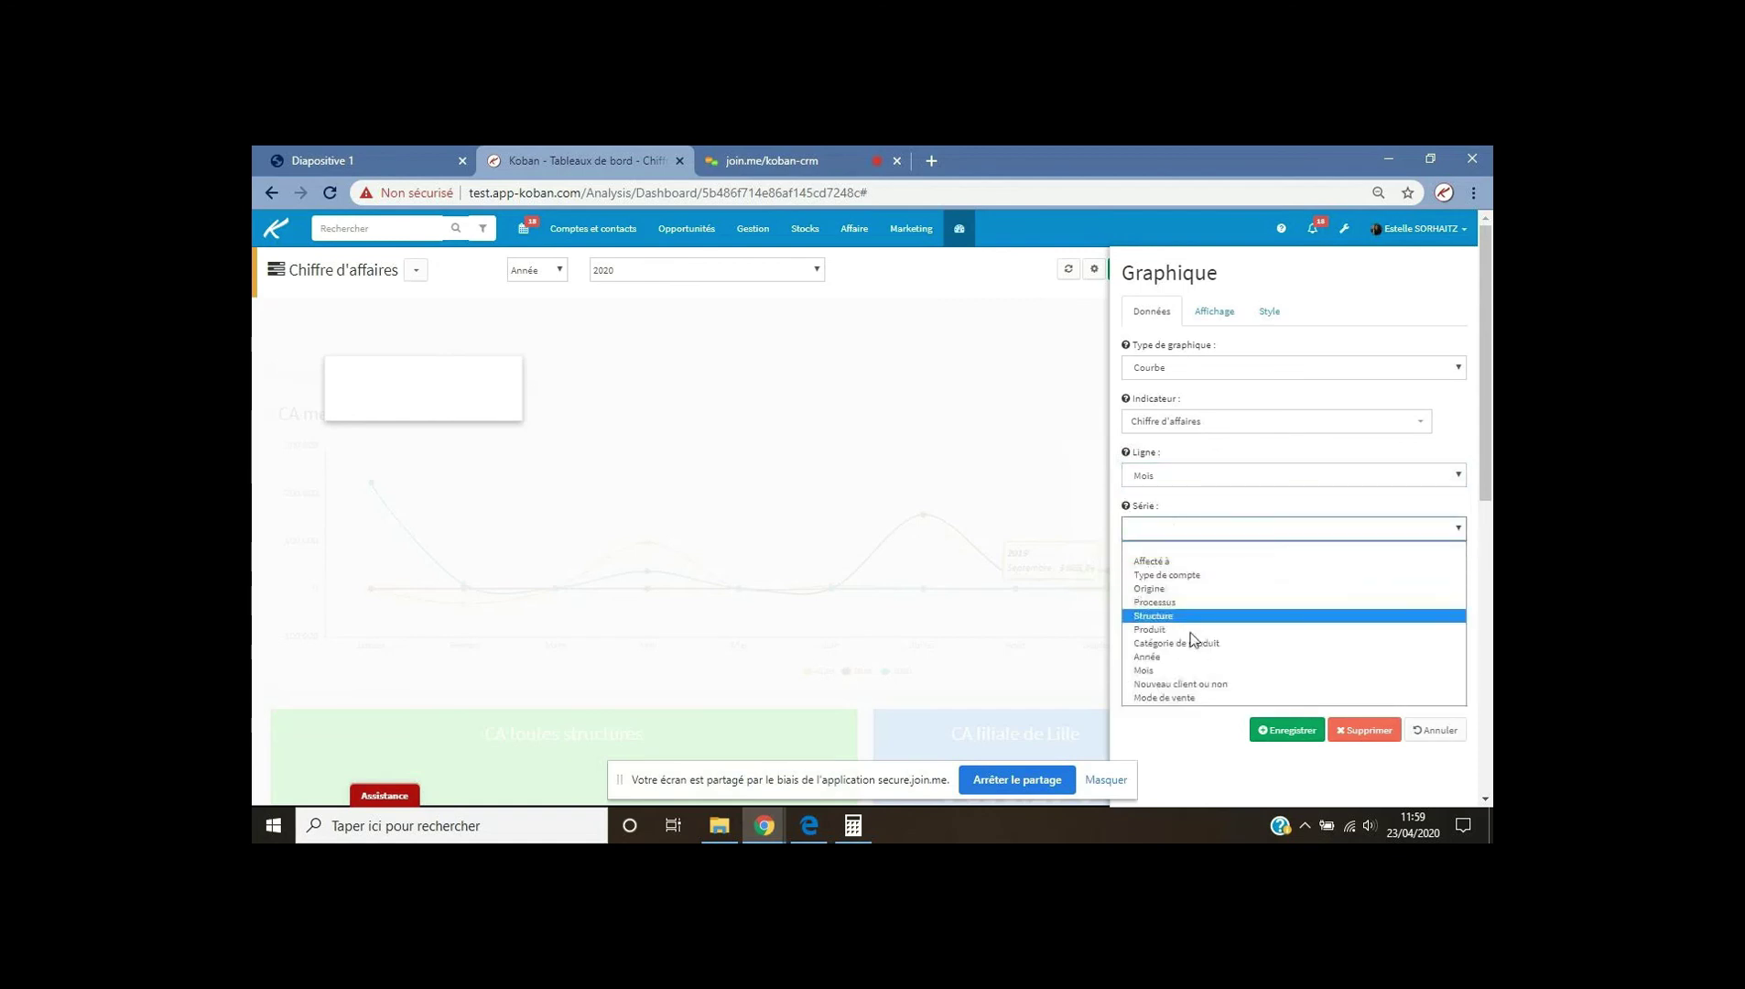
{"action": "left_click", "coordinate": [1156, 657]}
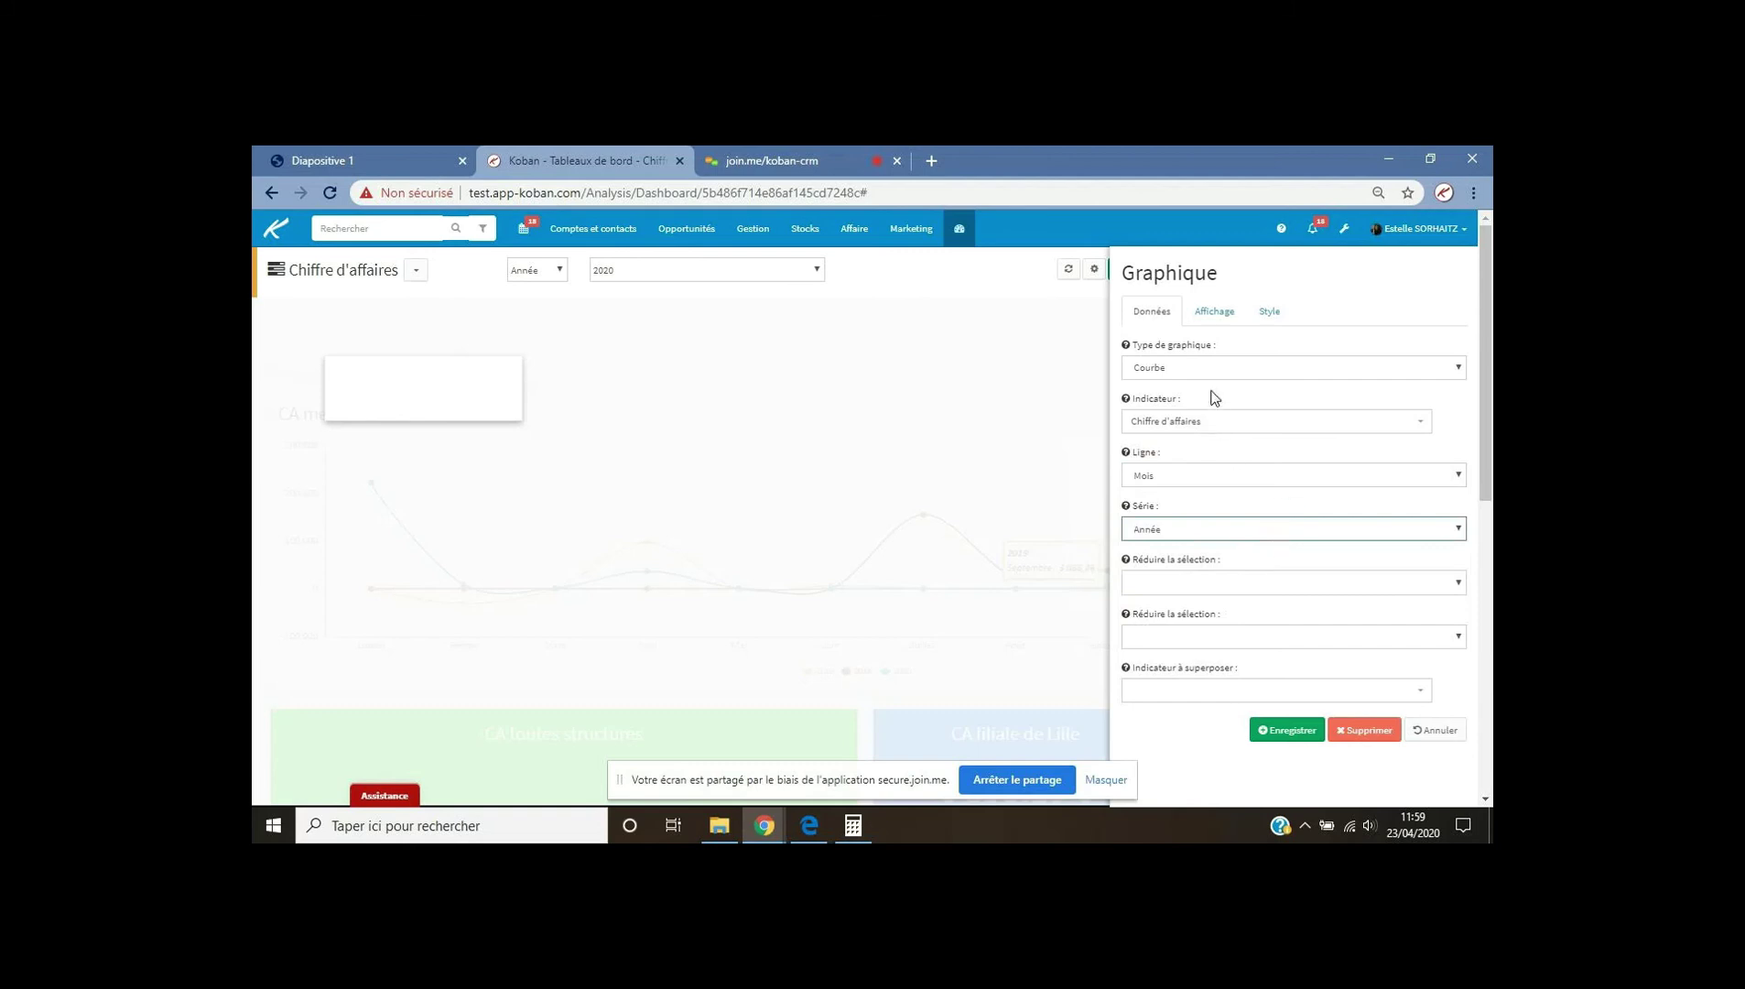
Enable Afficher en cumulé for the new chart, label it CA cumulé and save the widget.
{"action": "left_click", "coordinate": [1216, 315]}
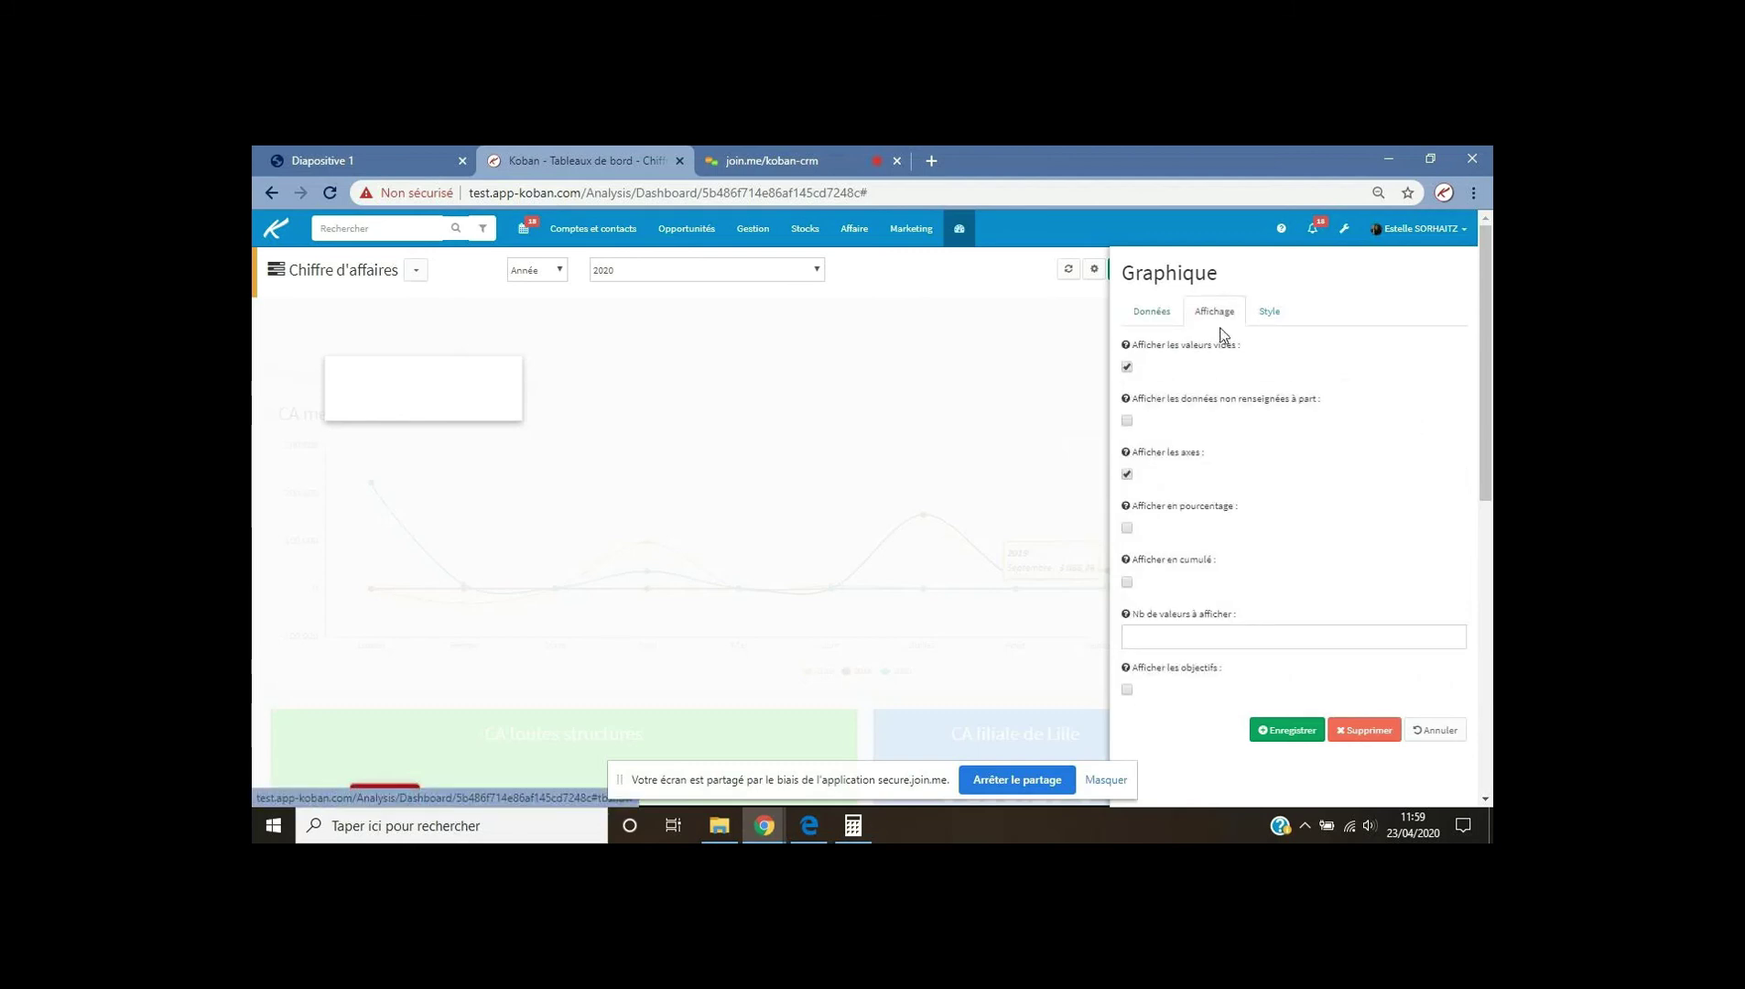
{"action": "left_click", "coordinate": [1127, 583]}
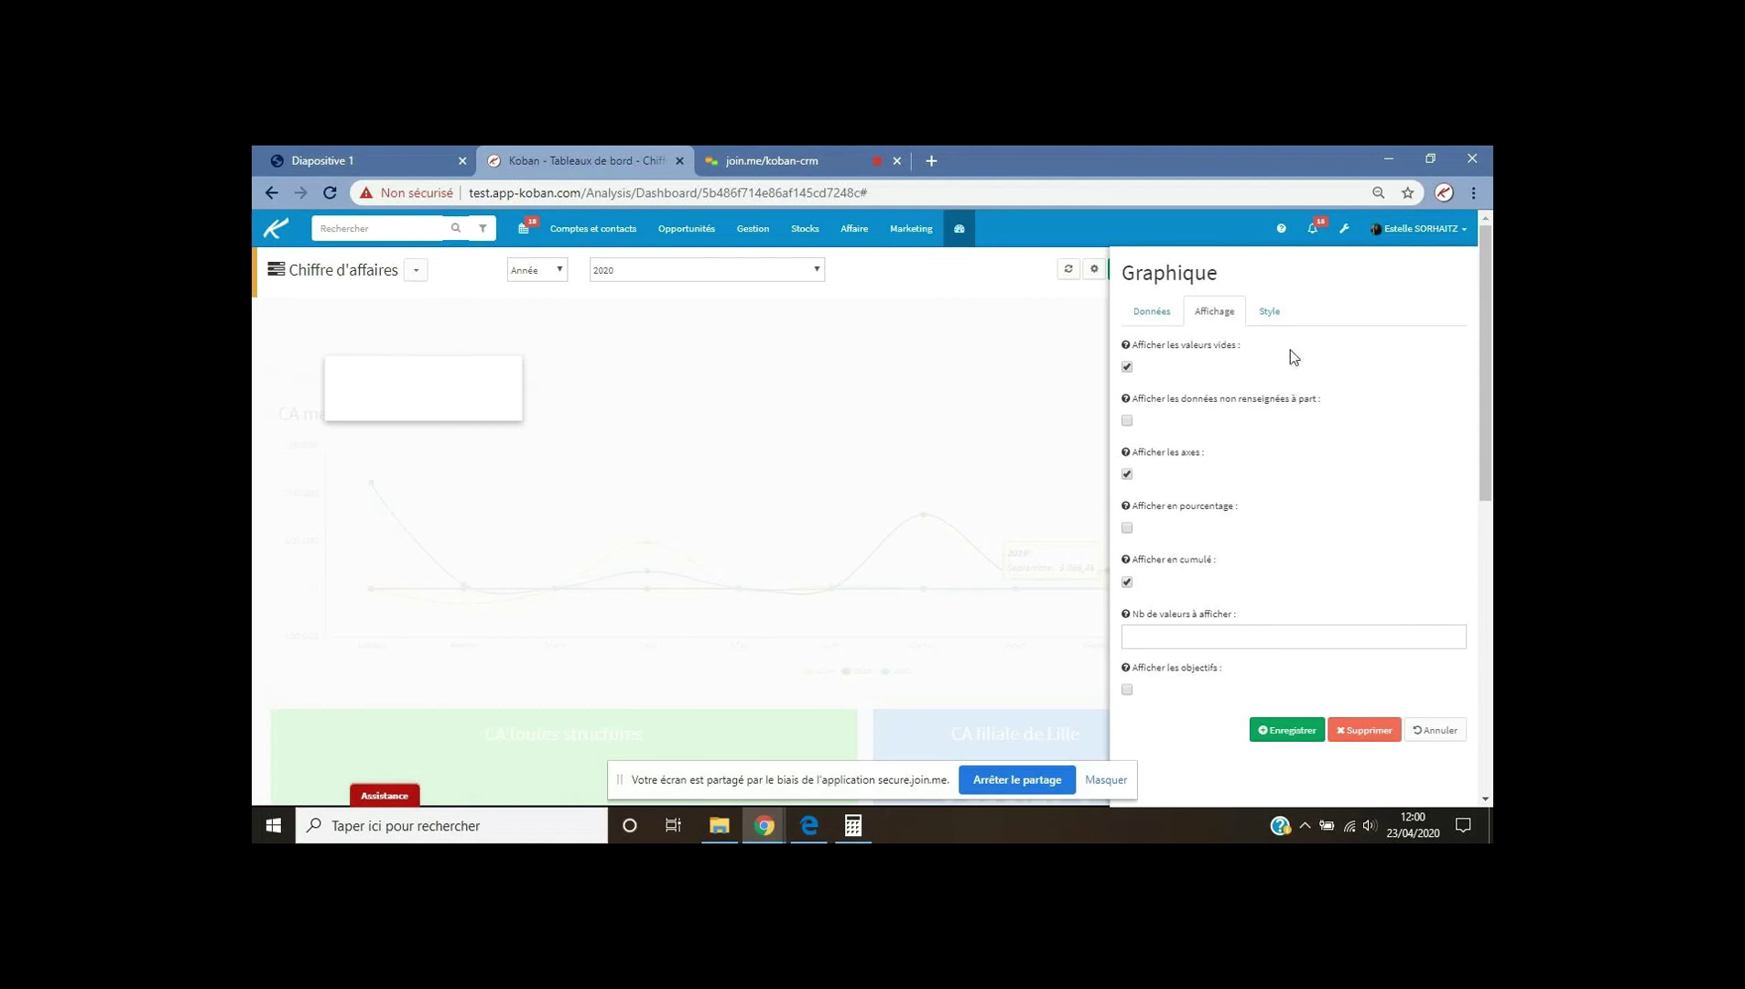
{"action": "left_click", "coordinate": [1268, 314]}
{"action": "left_click", "coordinate": [1182, 365]}
{"action": "type", "text": "CA"}
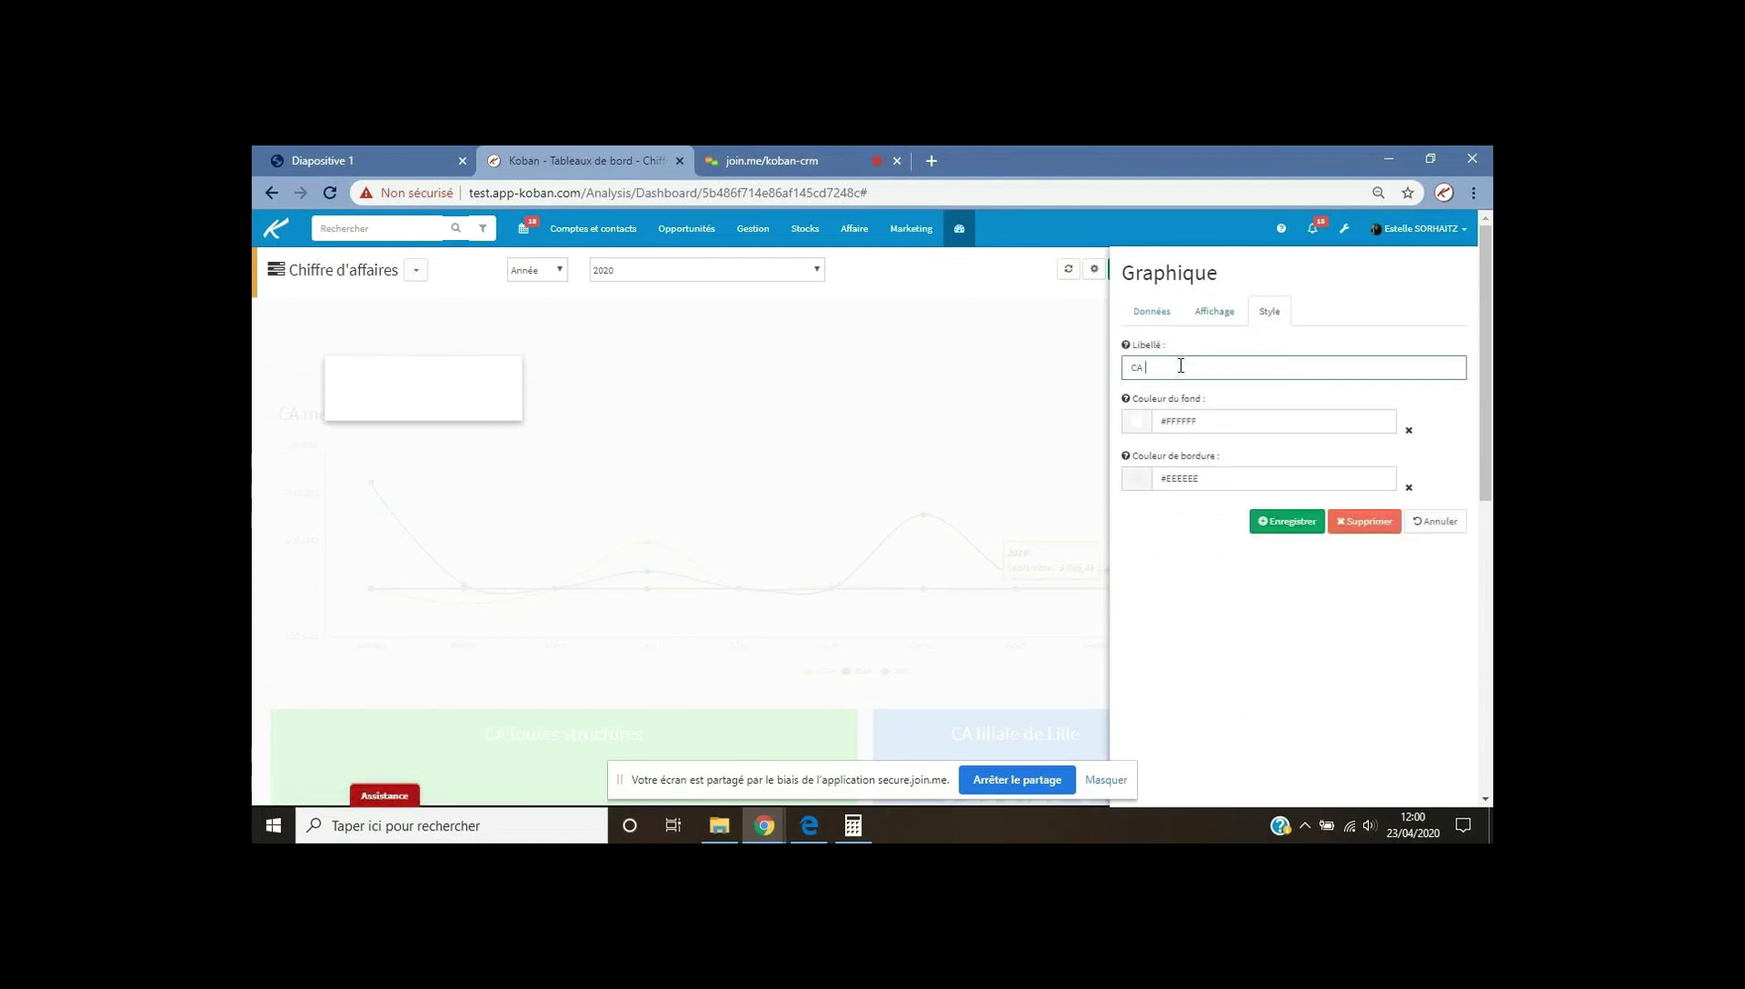
{"action": "type", "text": " cumulé"}
{"action": "left_click", "coordinate": [1286, 521]}
Enlarge the CA cumulé chart to the dashboard's full width, finish editing and refresh the display.
{"action": "left_click_drag", "start_coordinate": [449, 367], "coordinate": [1458, 582]}
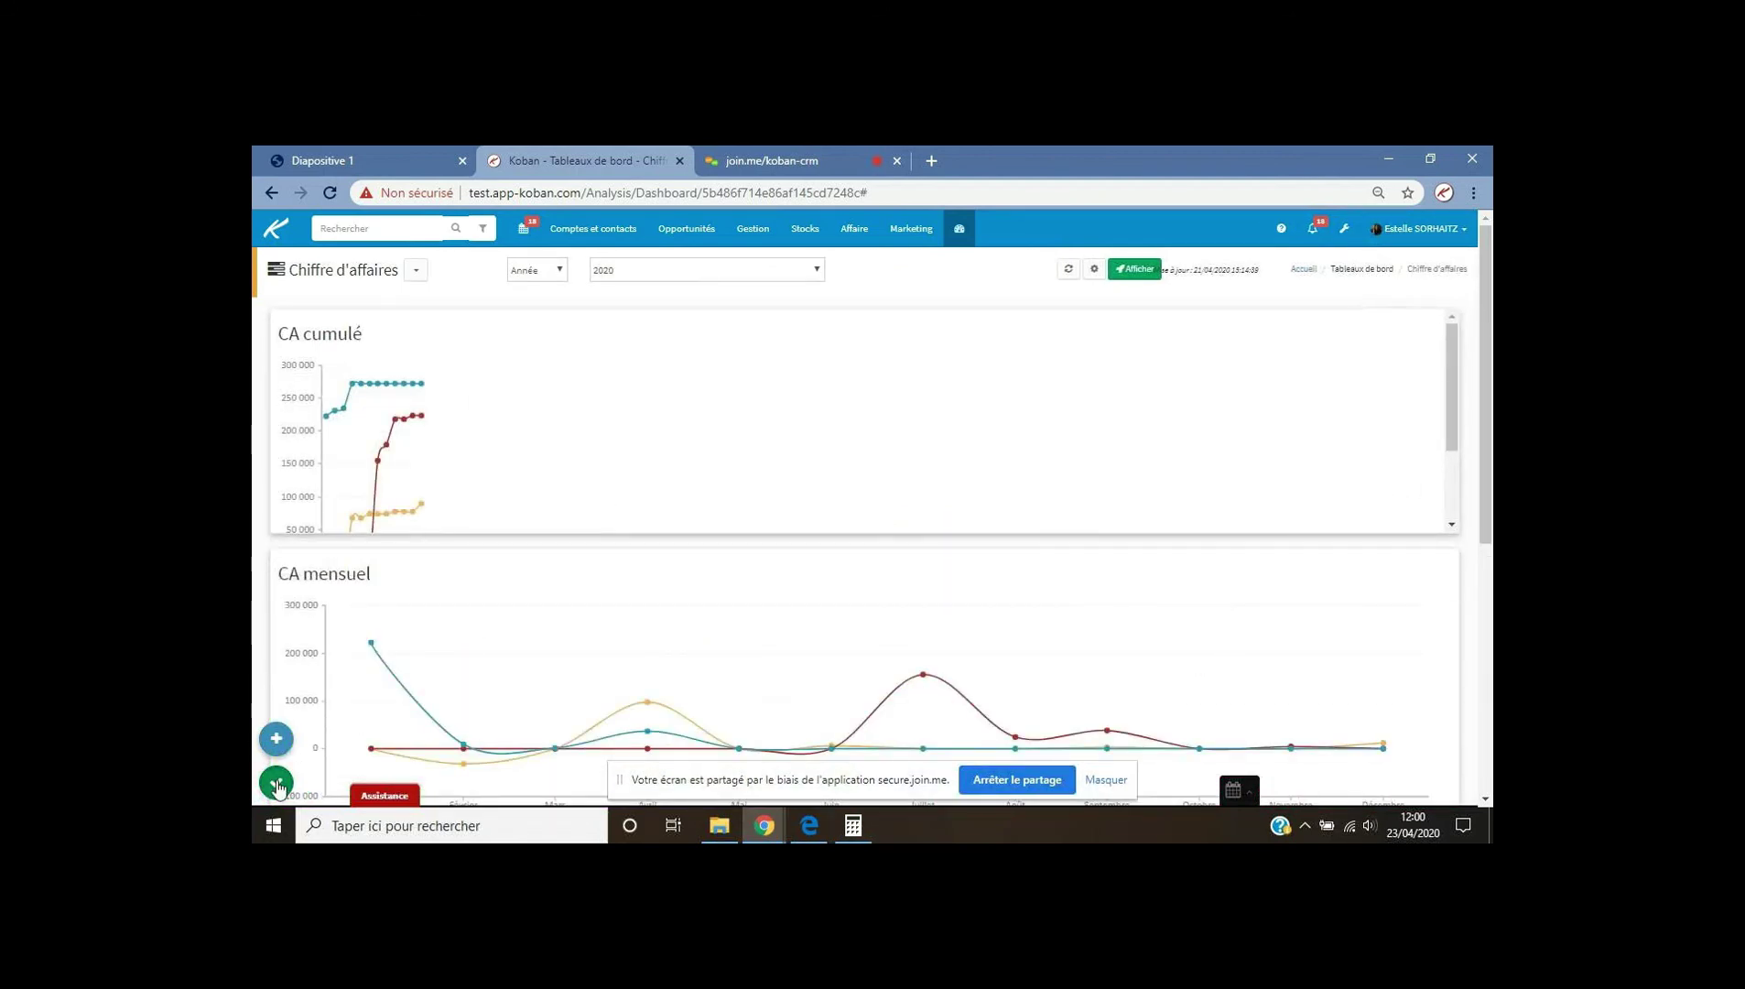
{"action": "left_click", "coordinate": [1122, 271]}
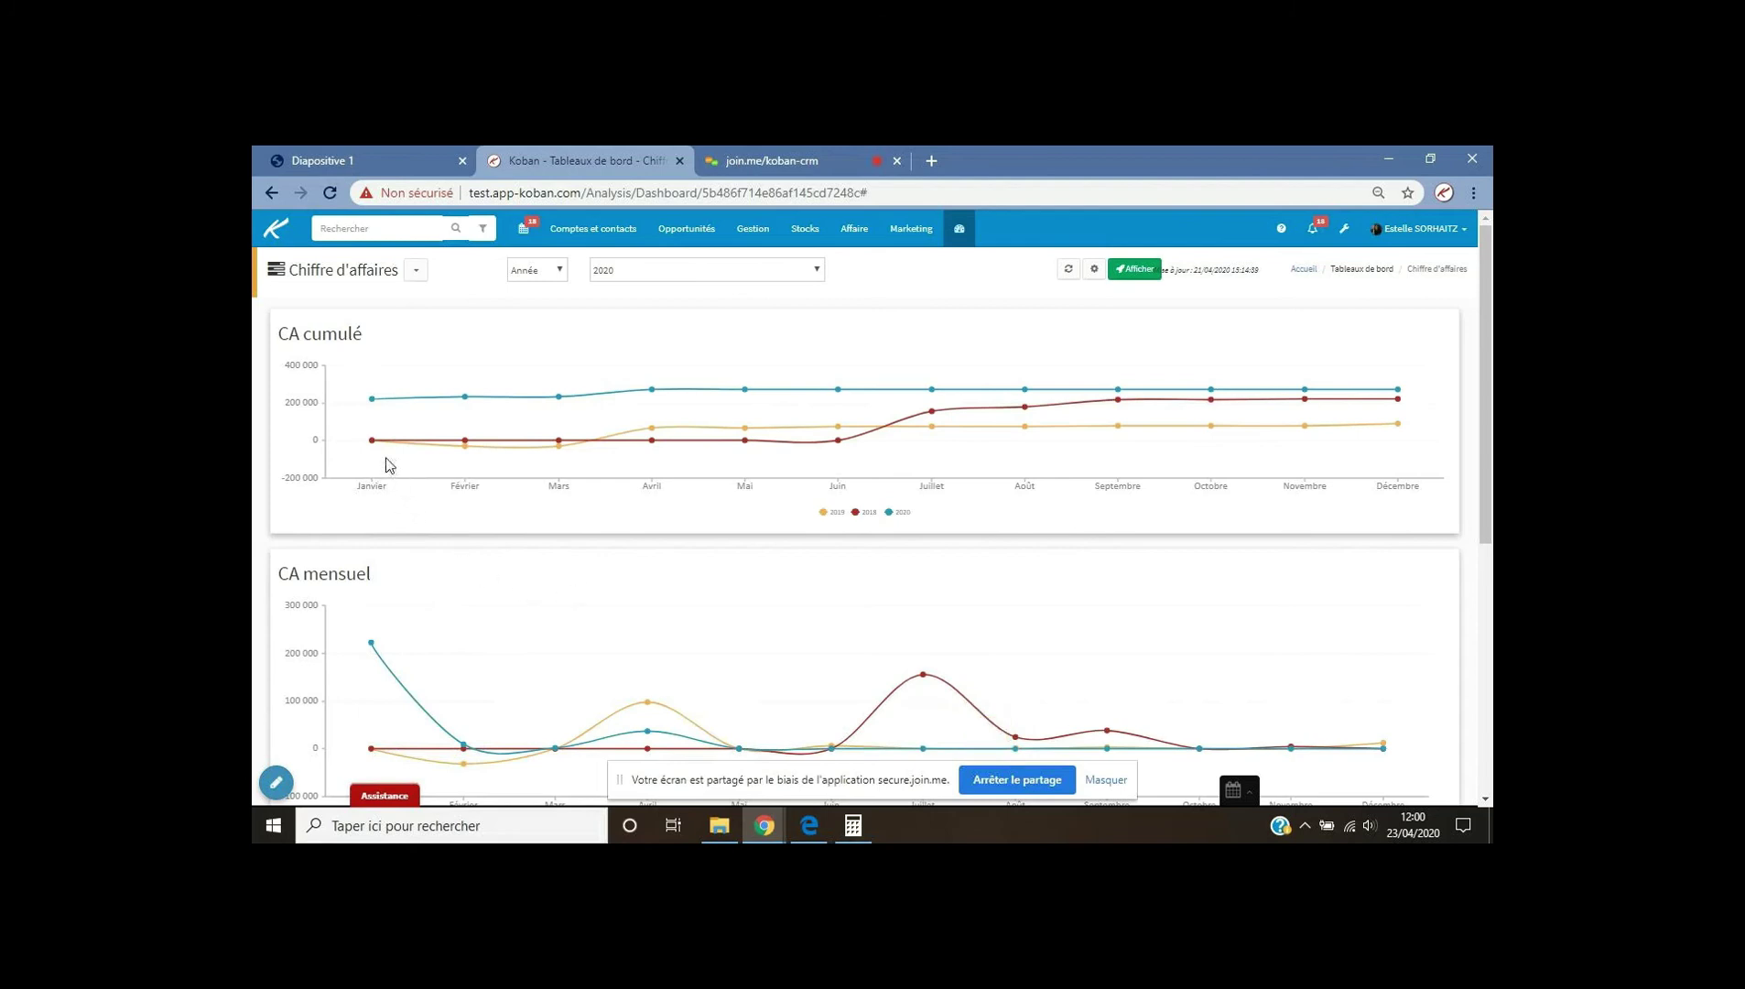
{"action": "mouse_move", "coordinate": [566, 440]}
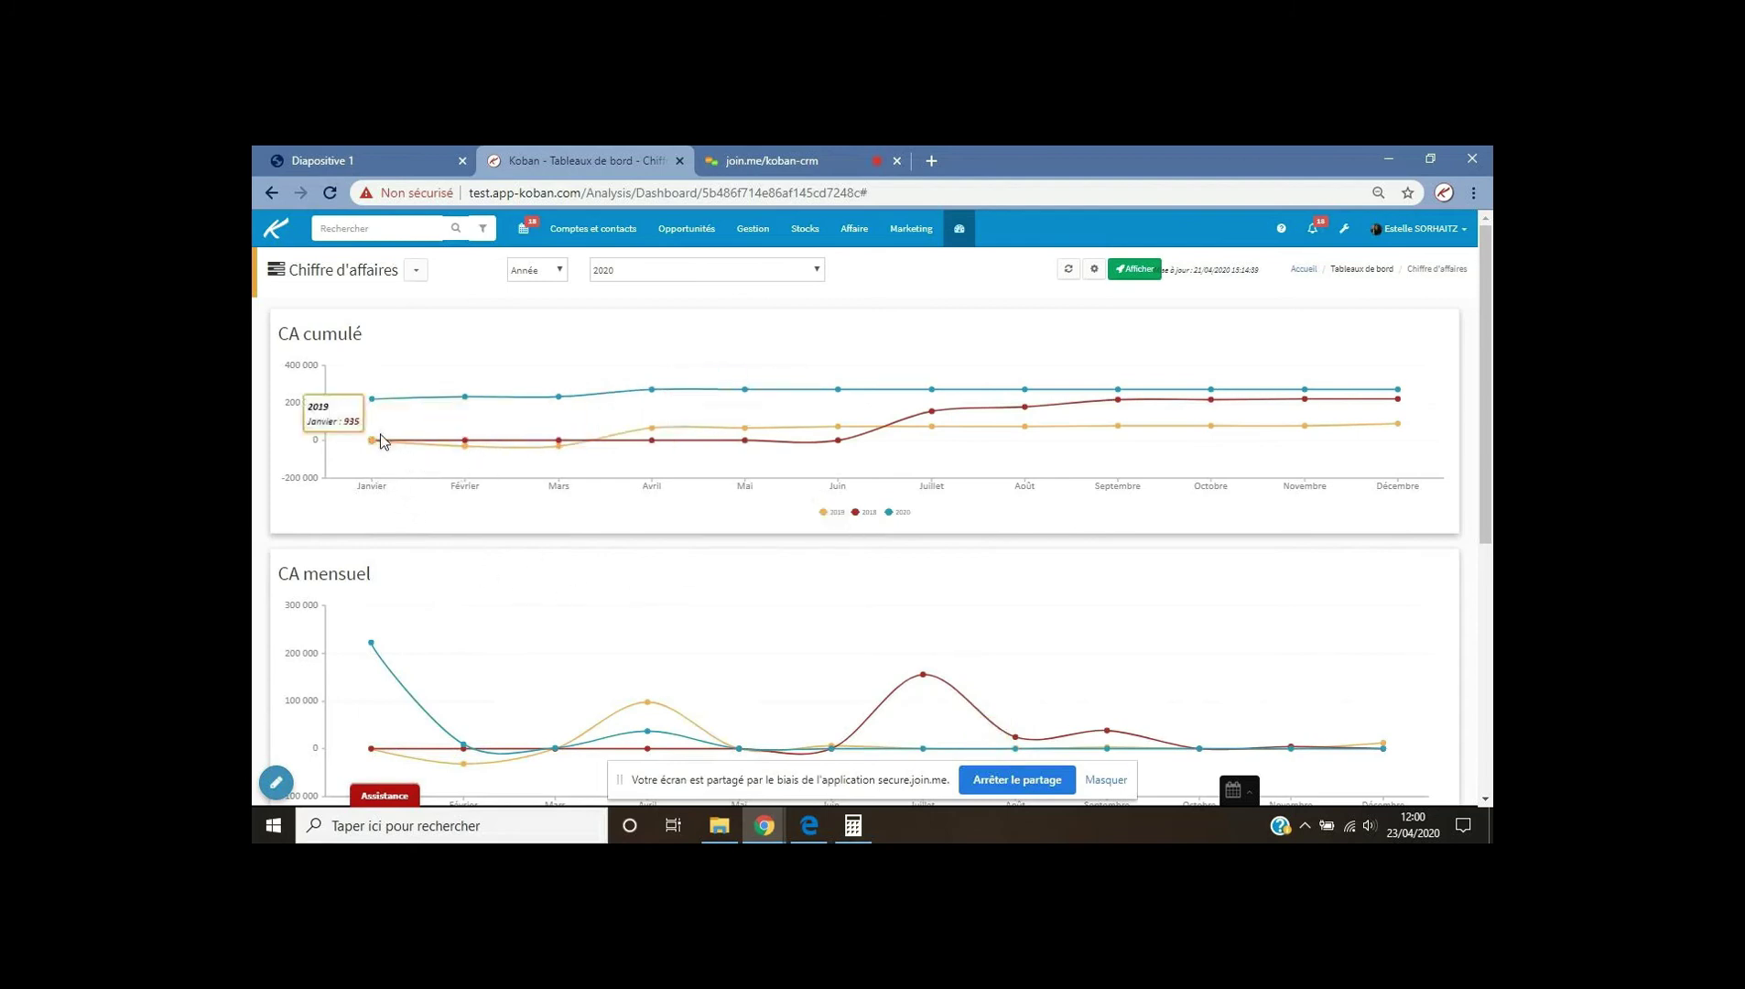
{"action": "mouse_move", "coordinate": [829, 439]}
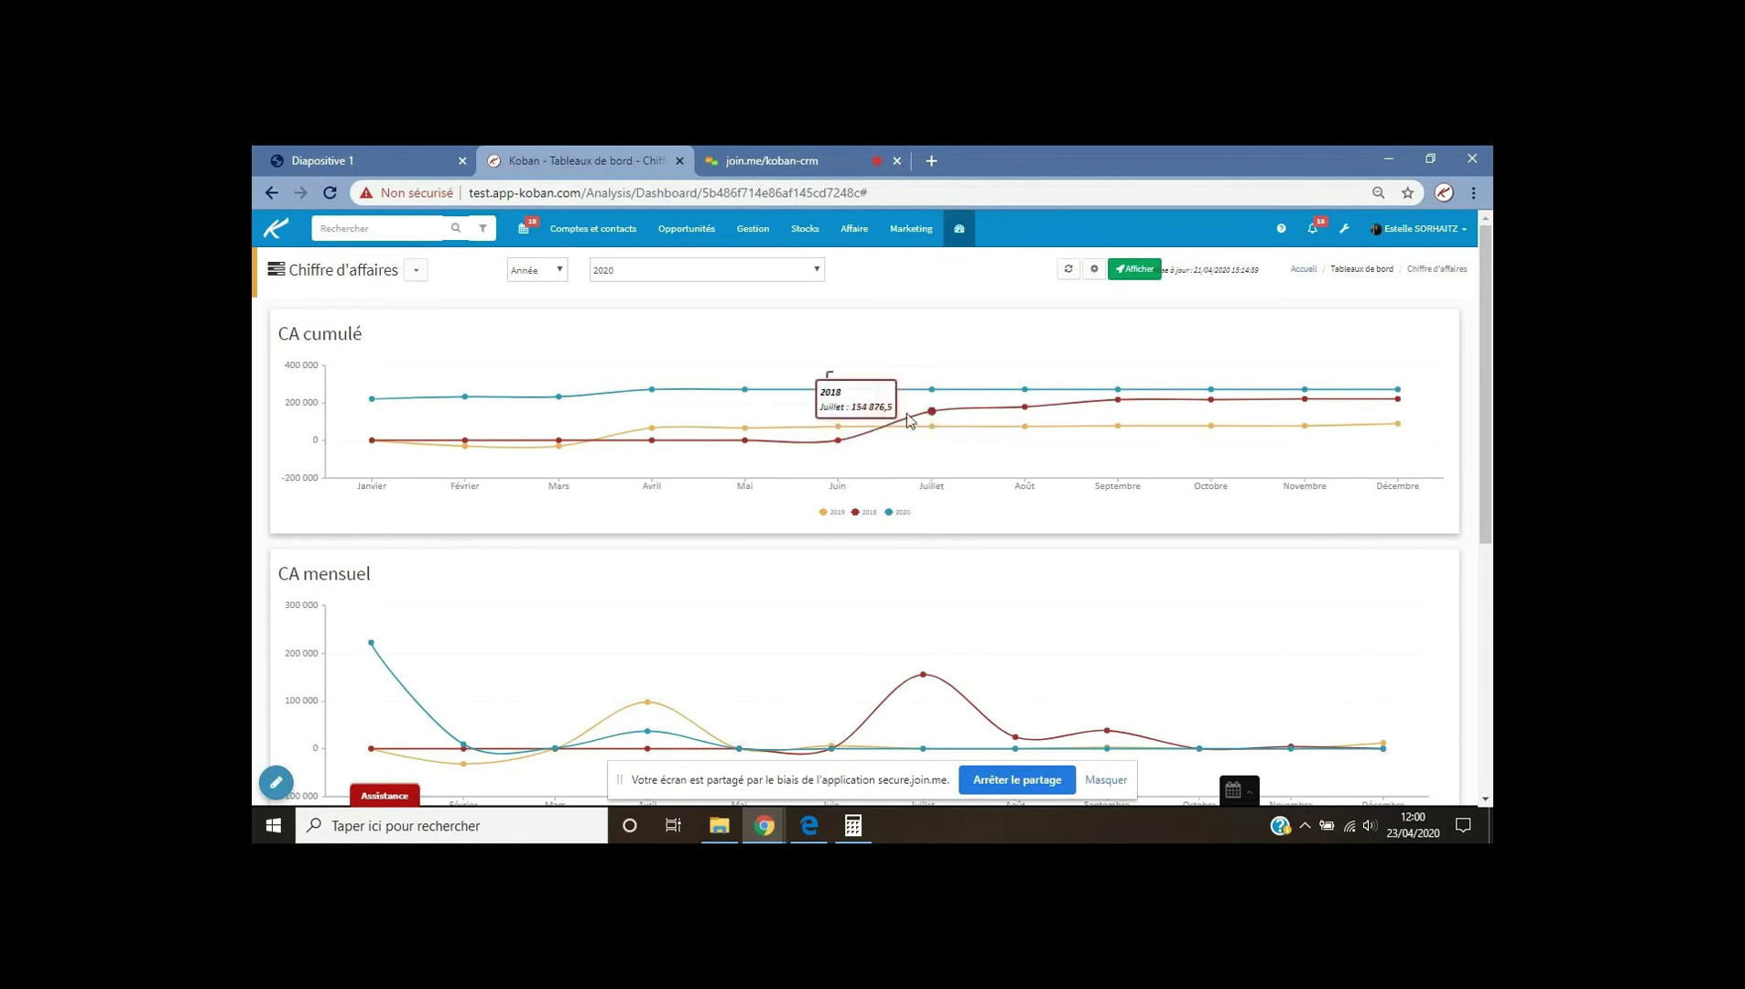
Inspect the monthly points on the CA cumulé curves and consult the slide on chiffre d'affaires analysis.
{"action": "mouse_move", "coordinate": [1085, 415]}
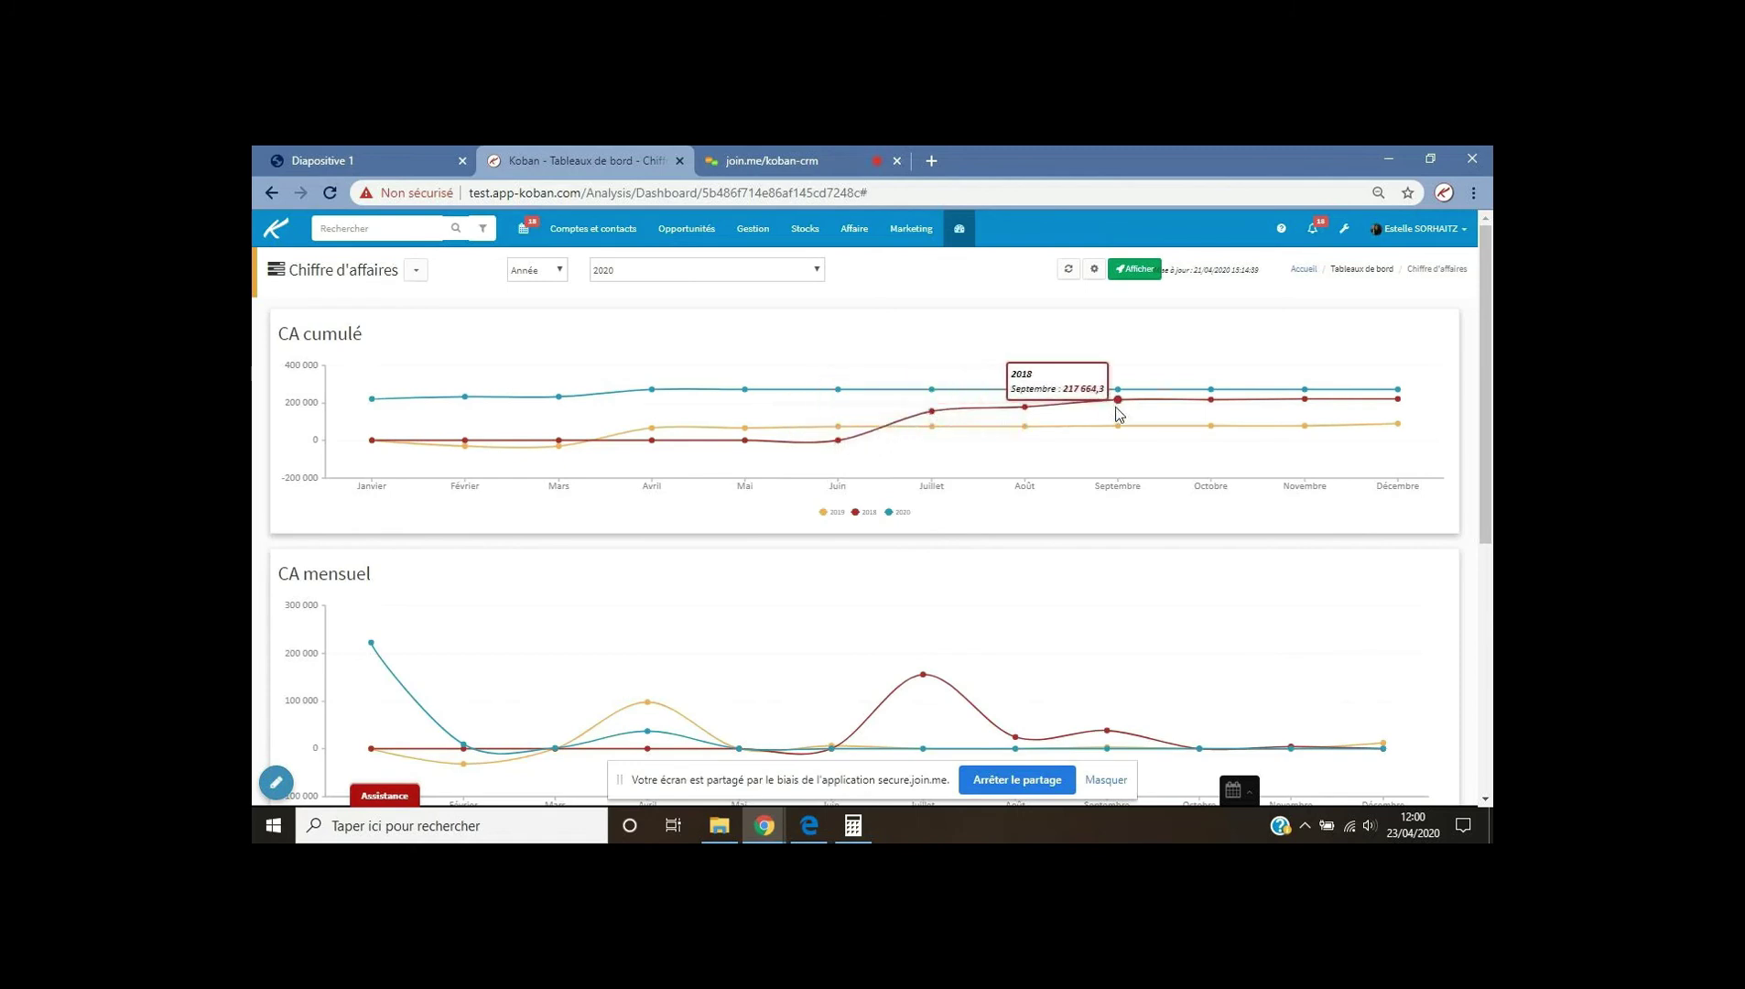
{"action": "mouse_move", "coordinate": [1421, 413]}
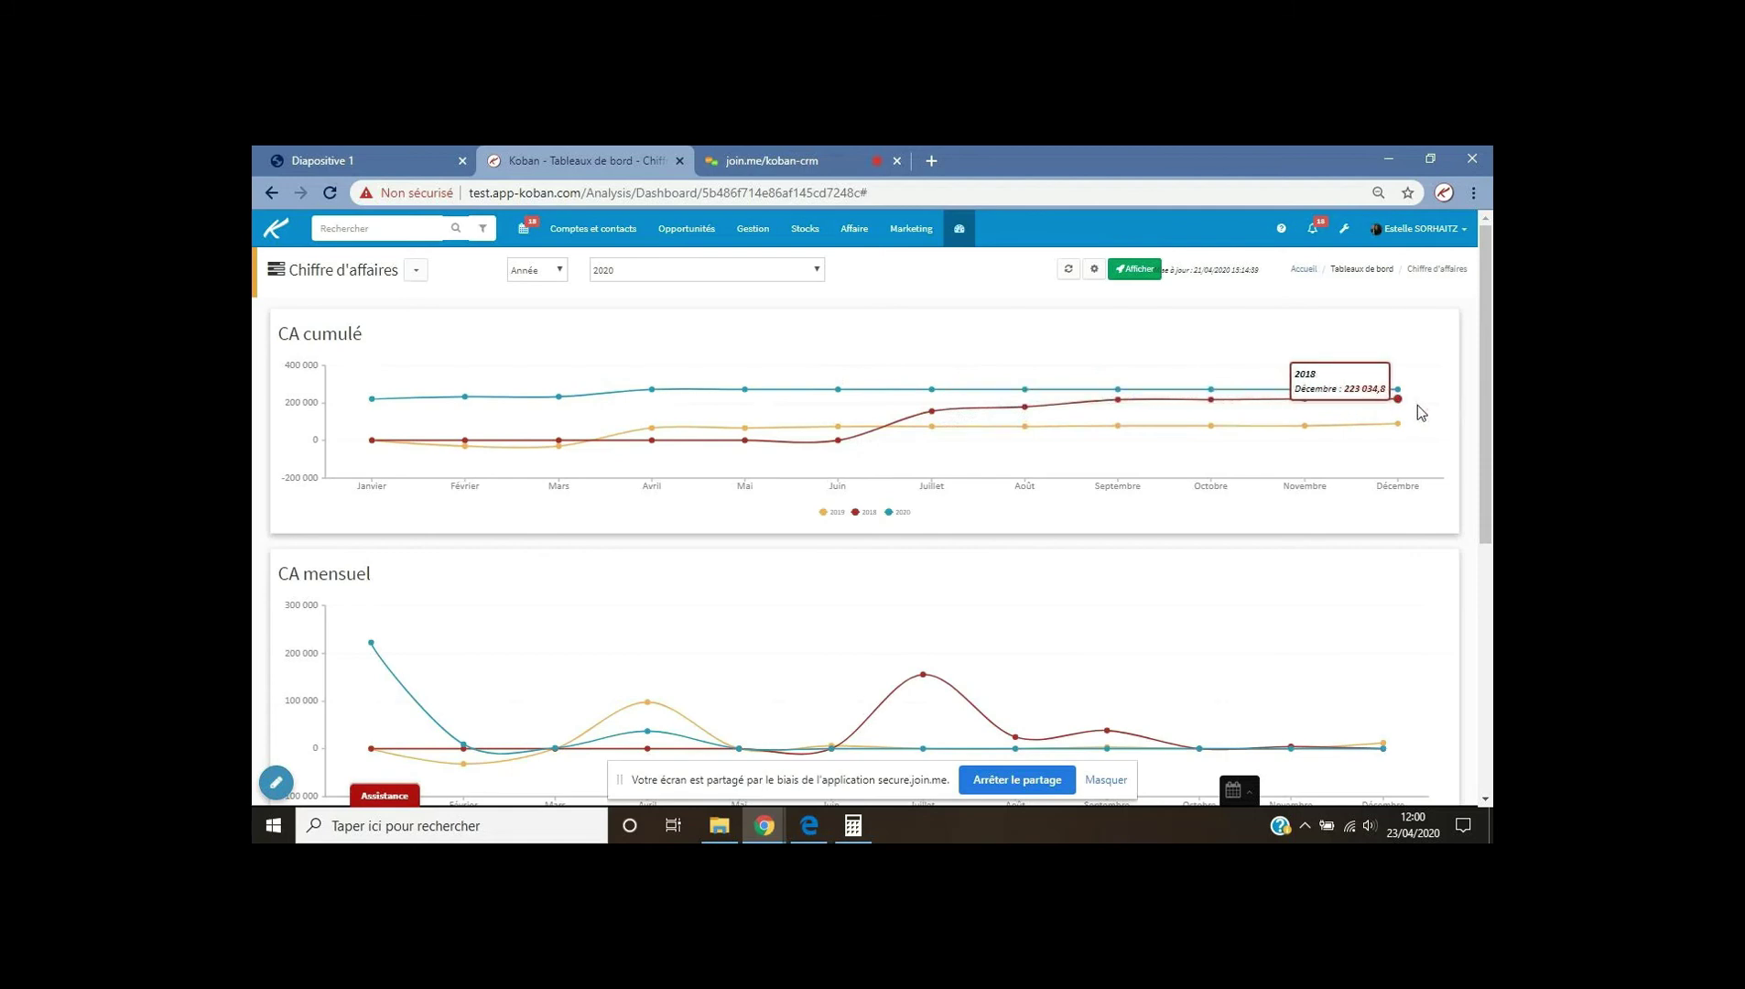
{"action": "mouse_move", "coordinate": [399, 415]}
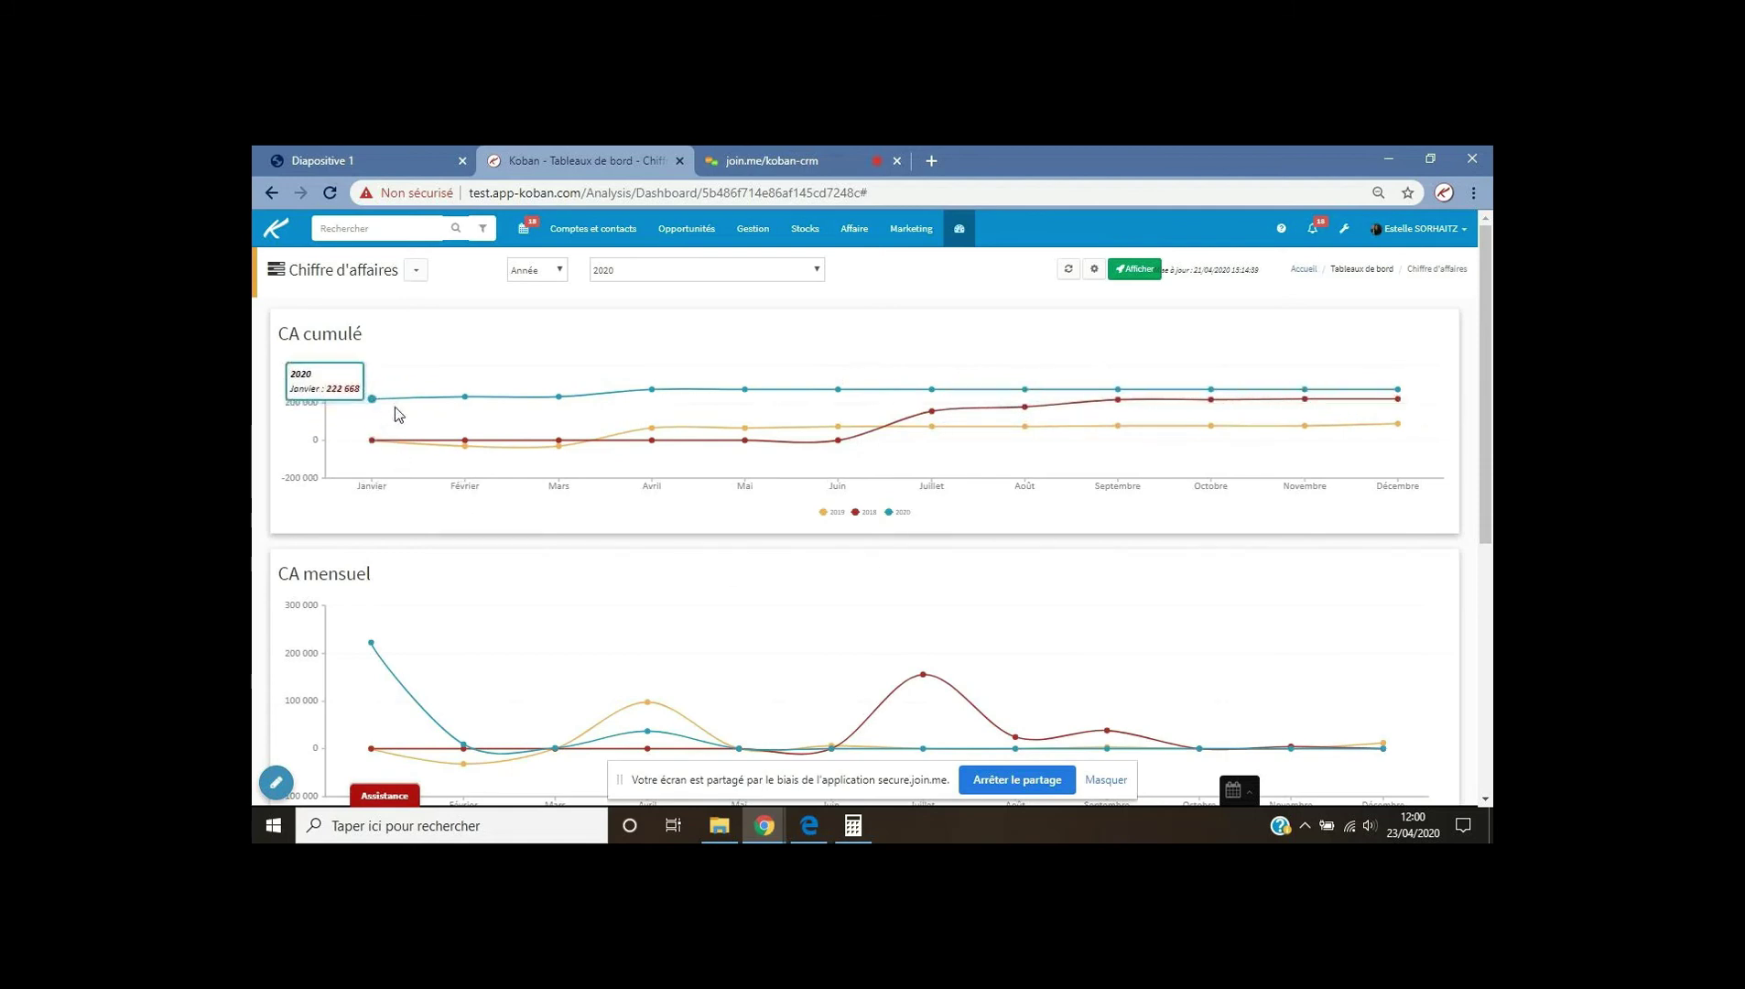
{"action": "mouse_move", "coordinate": [653, 392]}
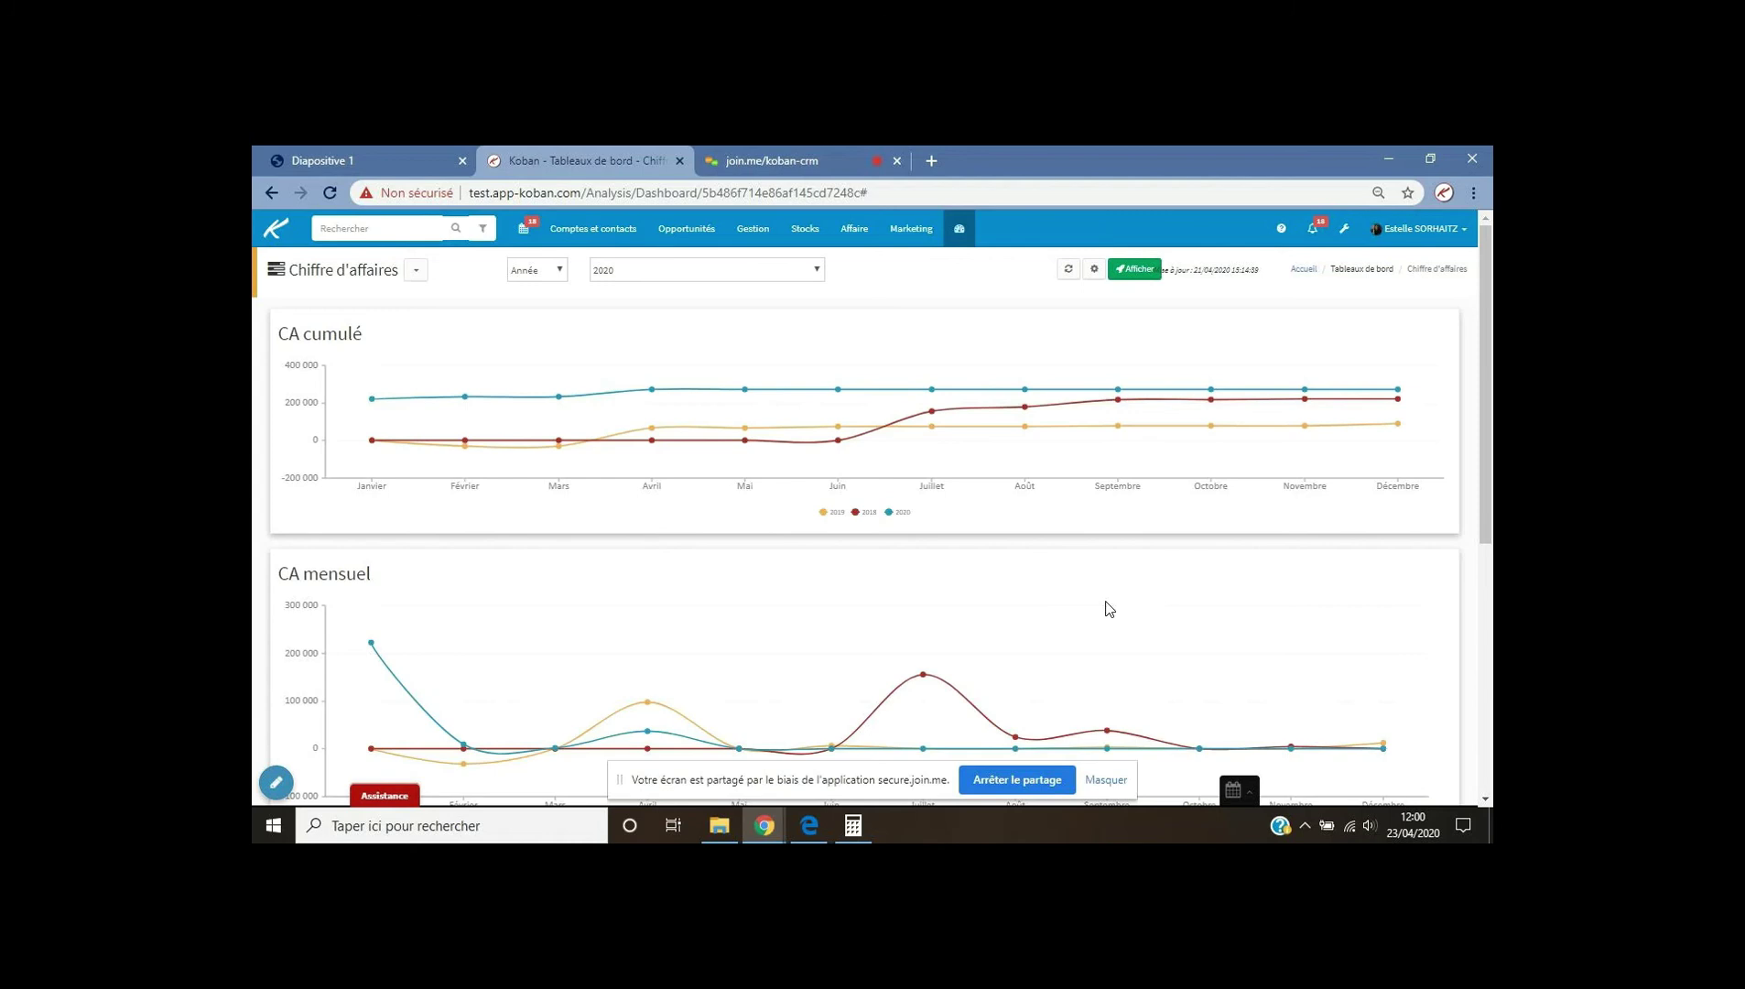
{"action": "left_click", "coordinate": [392, 164]}
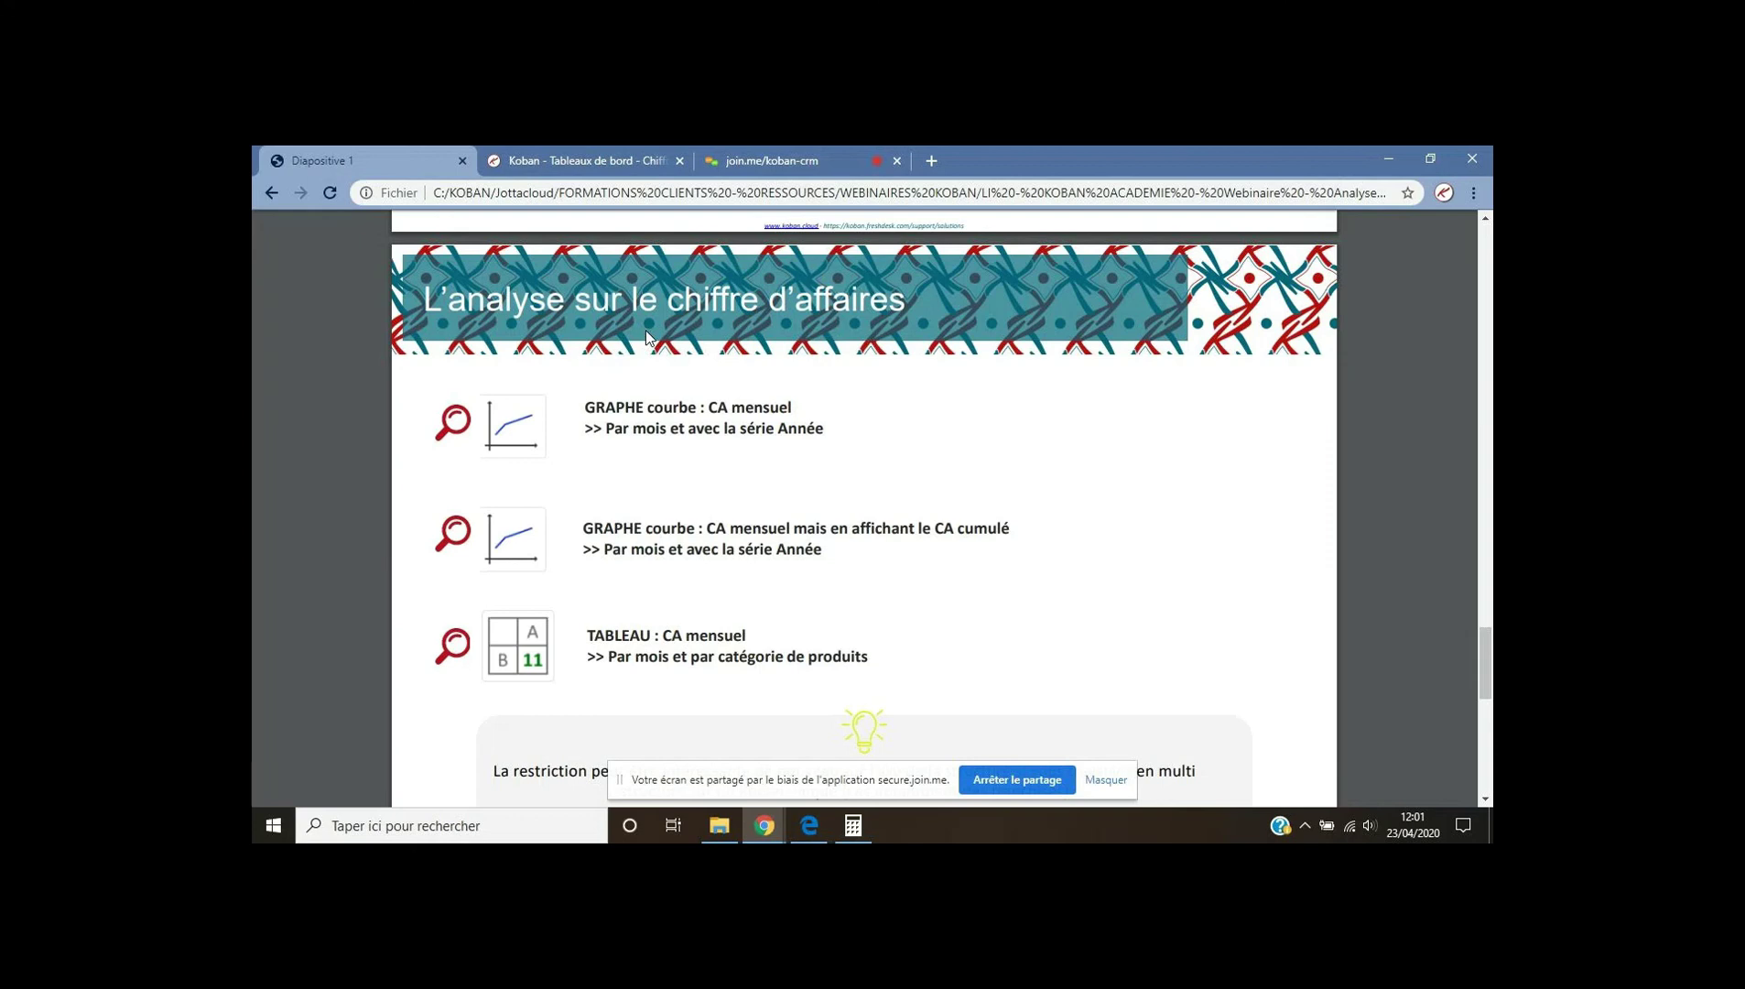
Return to the Koban dashboard, open it for editing and add a Tableau croisé widget.
{"action": "left_click", "coordinate": [600, 160]}
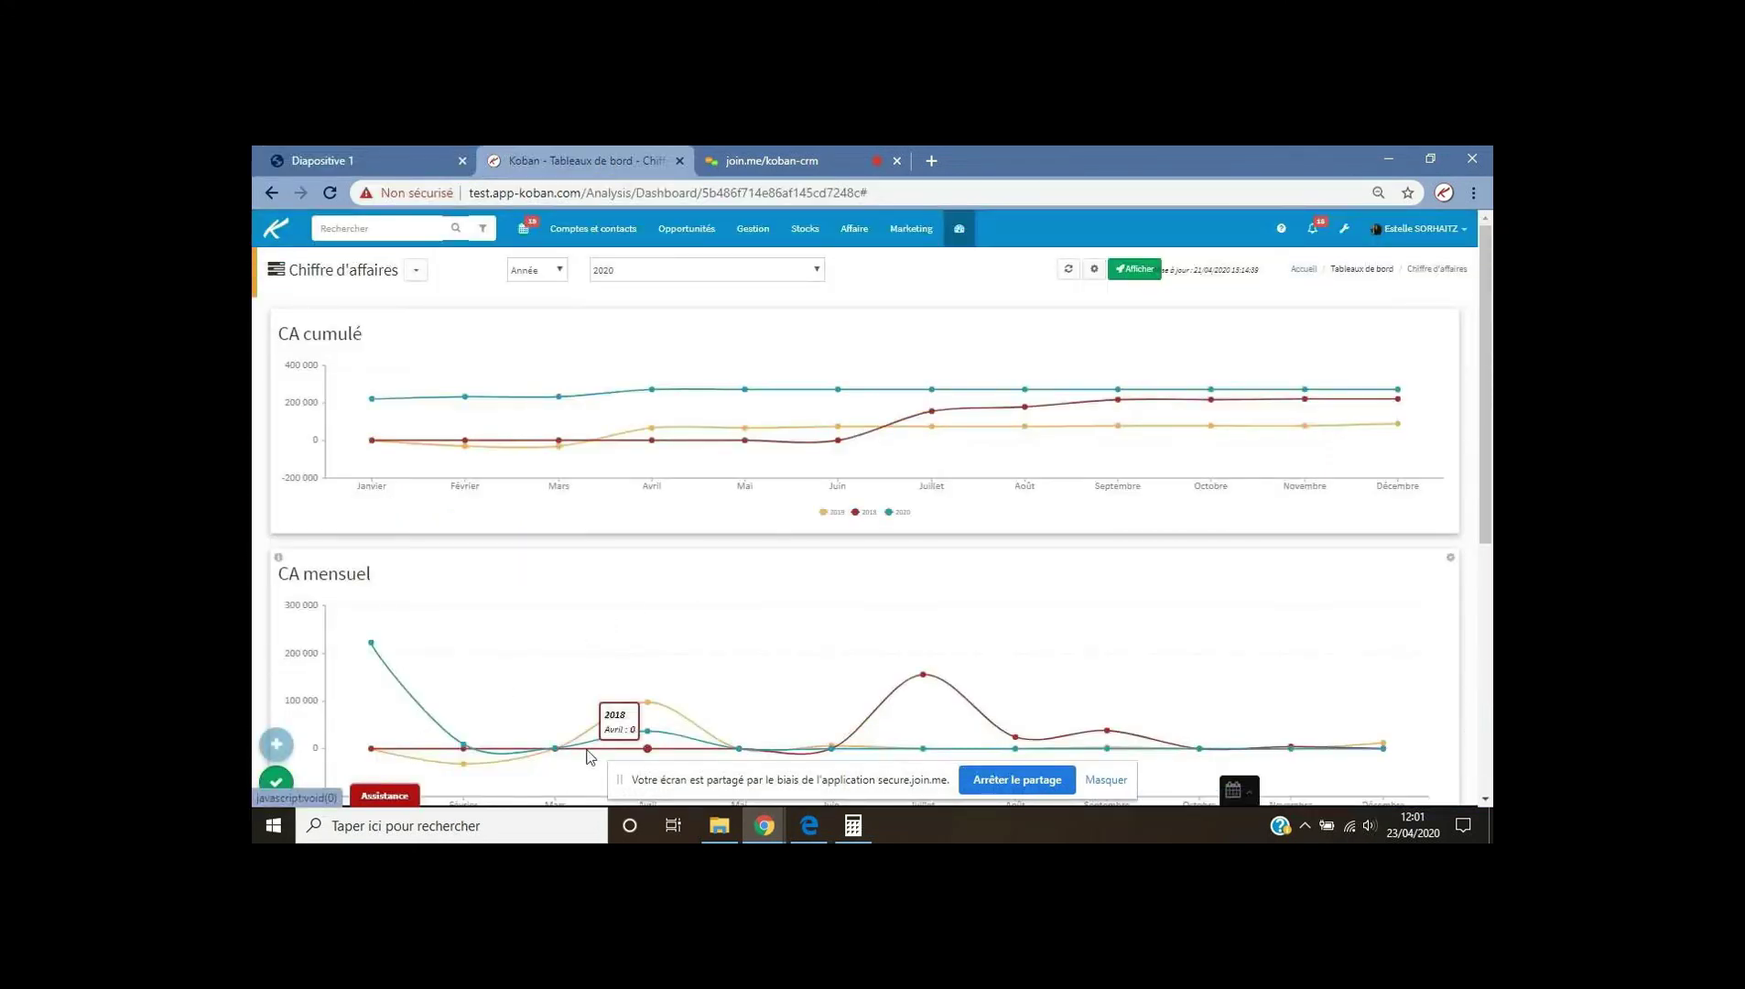
{"action": "left_click", "coordinate": [275, 741]}
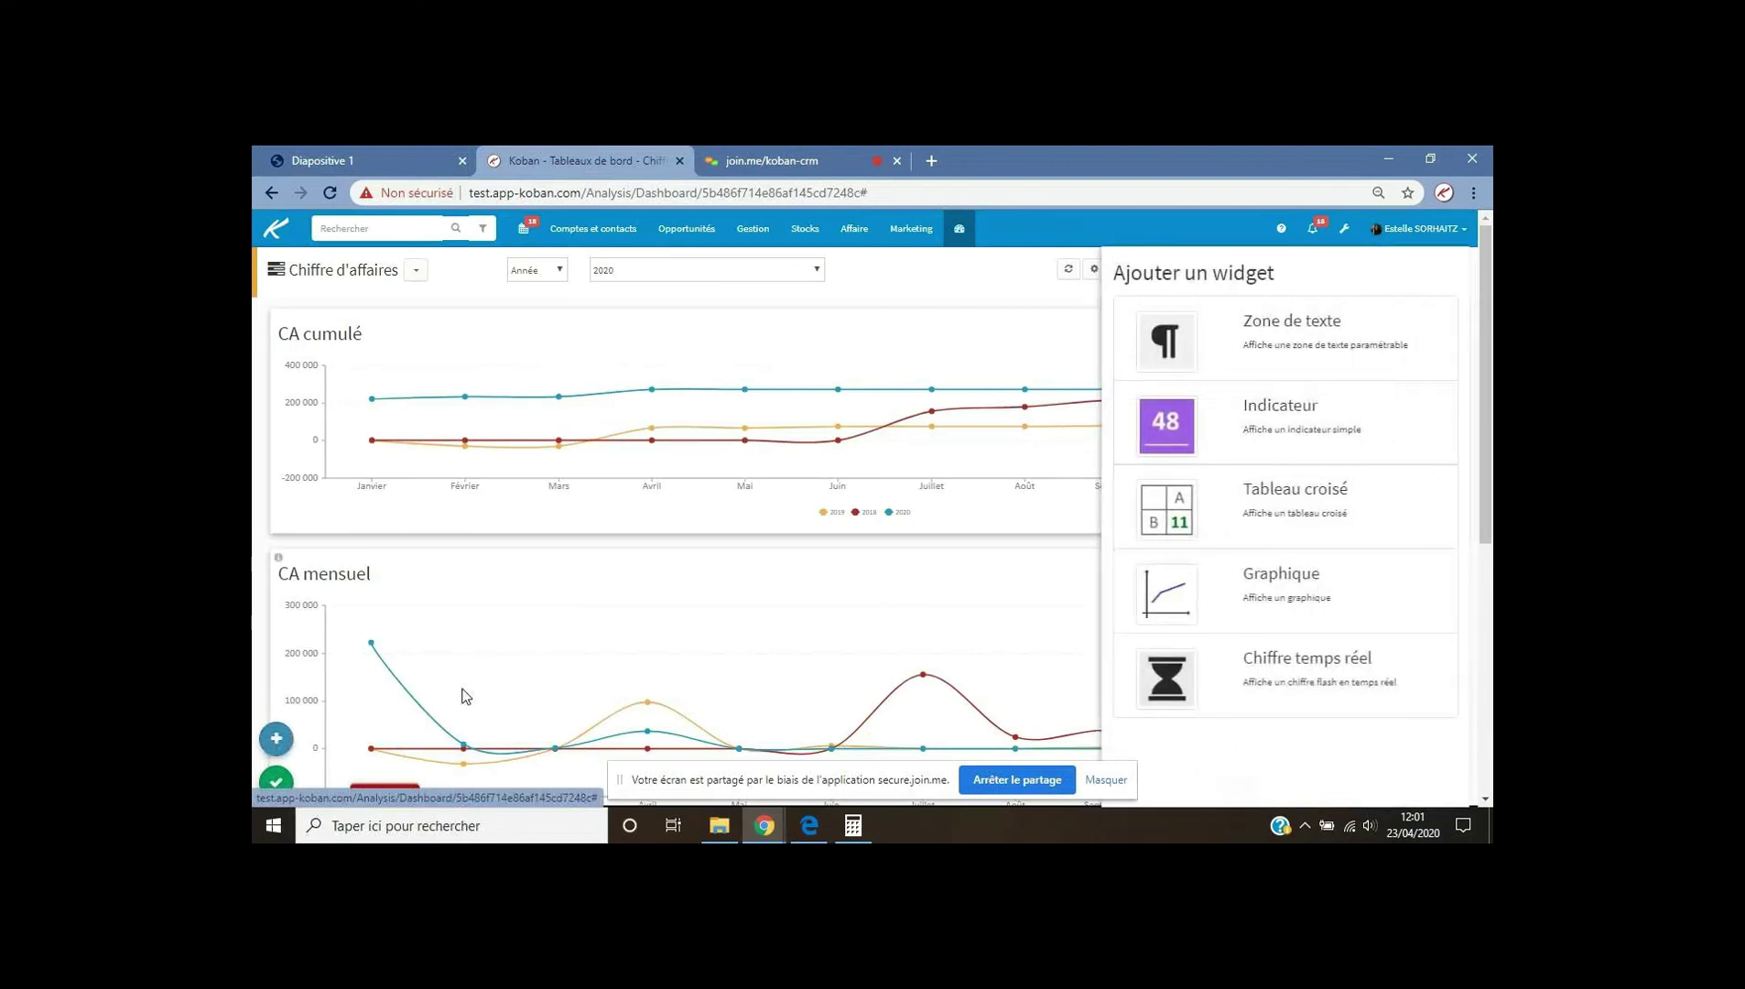
{"action": "left_click", "coordinate": [1291, 497]}
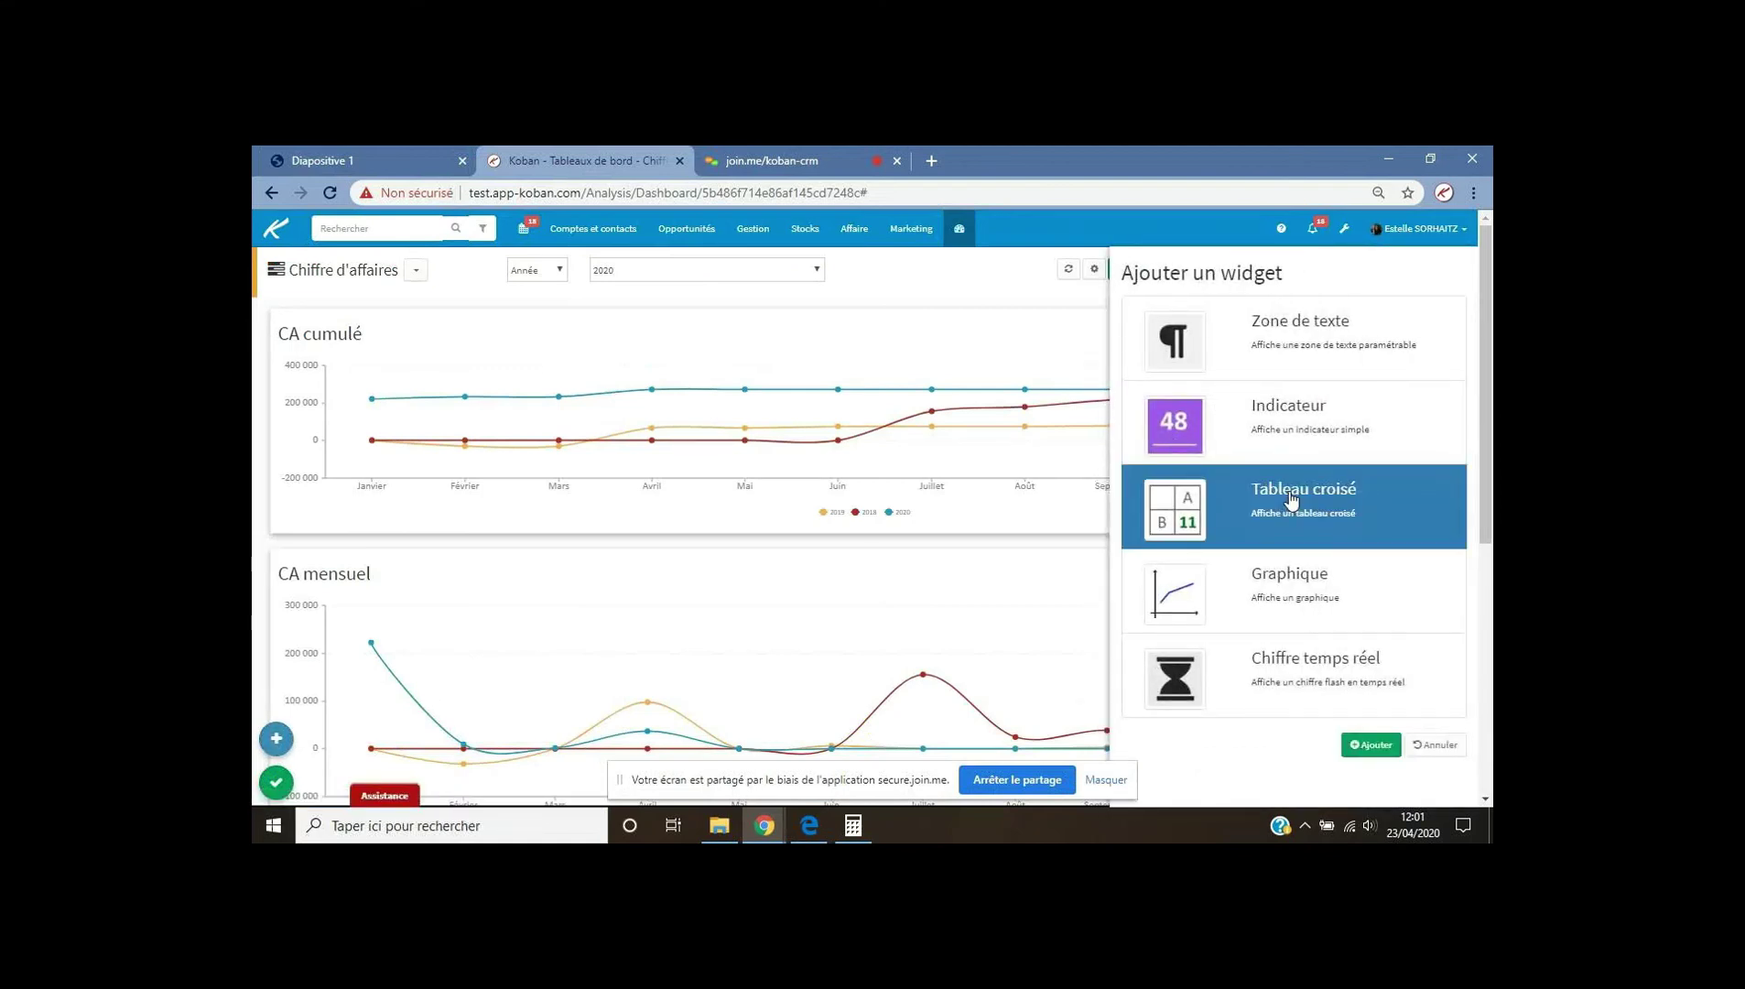
{"action": "left_click", "coordinate": [1376, 748]}
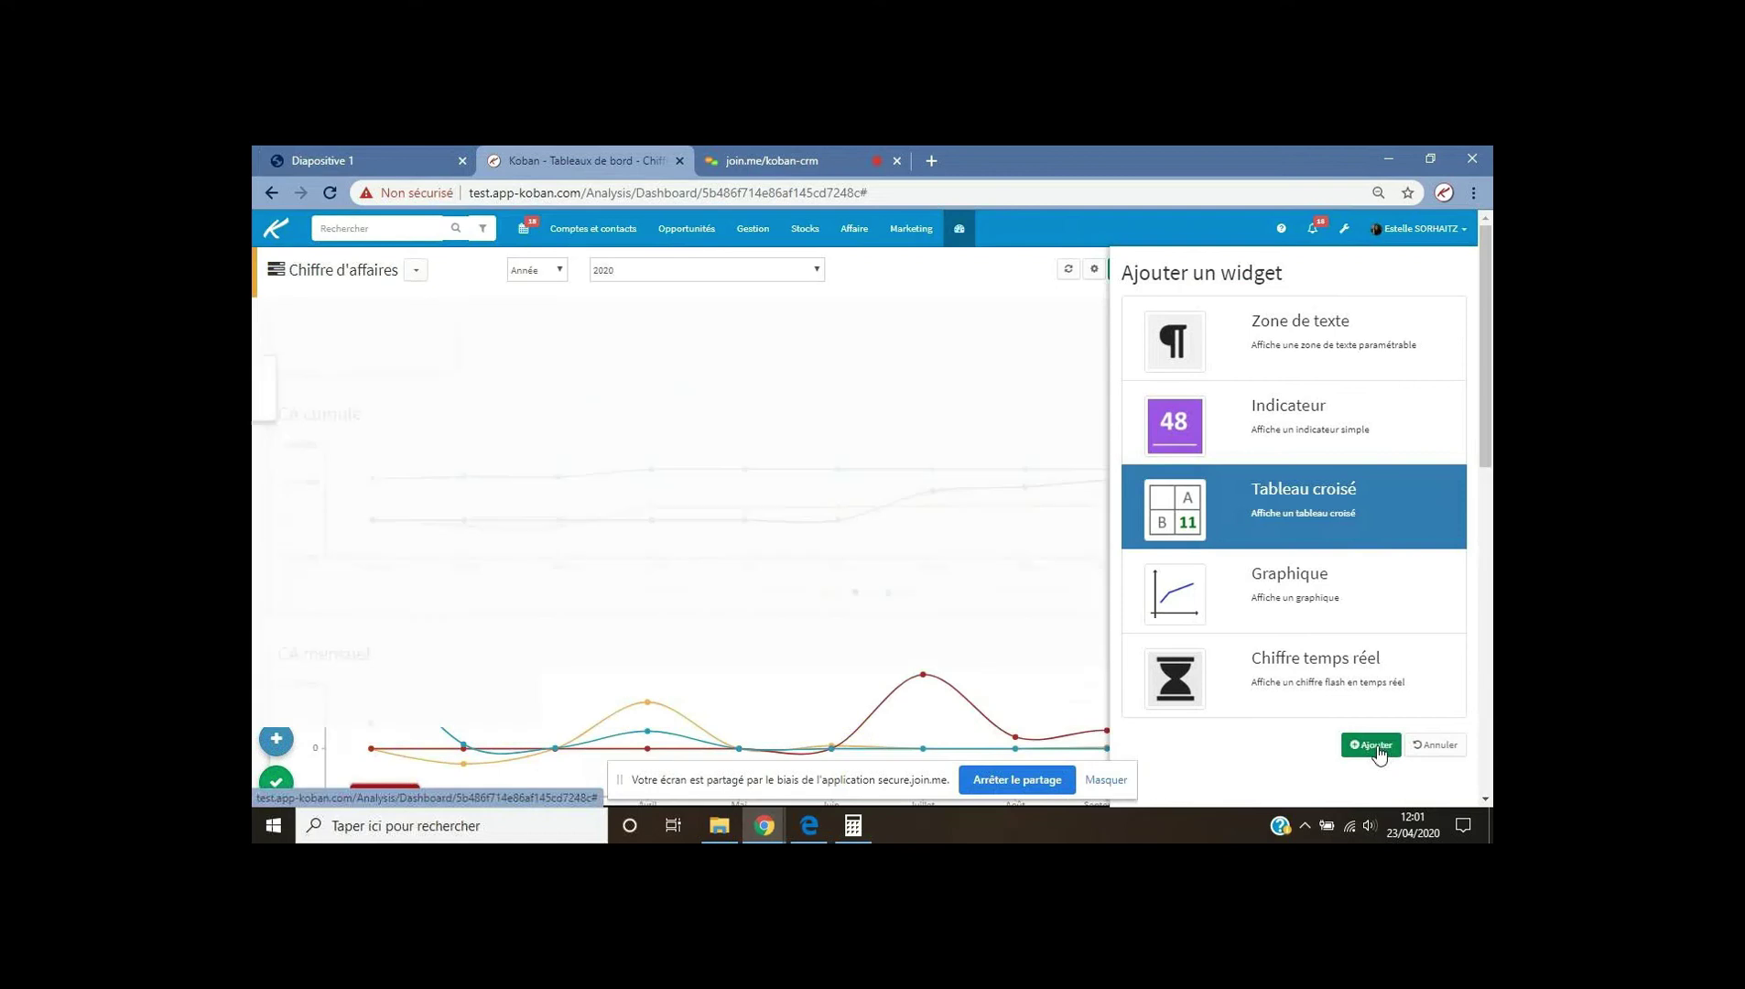
Set the crosstab's indicator to Chiffre d'affaires, with Mois as the Colonne and Catégorie de produit as the Ligne.
{"action": "left_click", "coordinate": [1188, 378]}
{"action": "left_click_drag", "start_coordinate": [1429, 435], "coordinate": [1429, 495]}
{"action": "left_click", "coordinate": [1187, 464]}
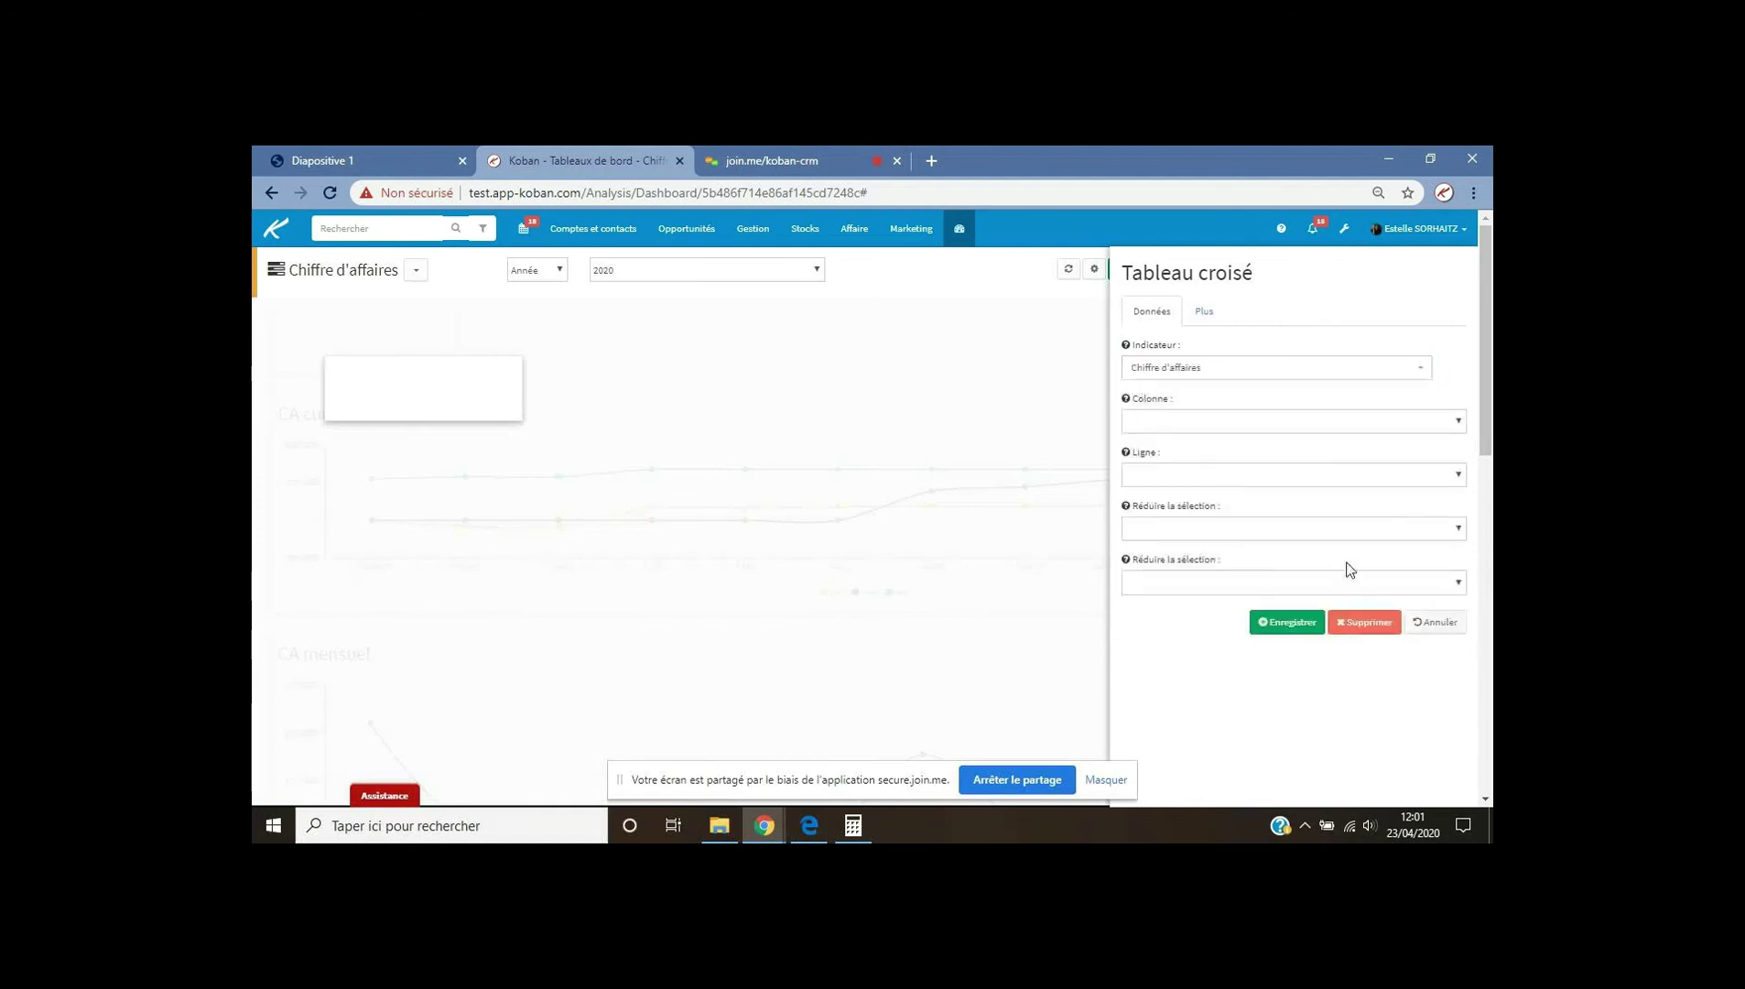
{"action": "left_click", "coordinate": [1157, 418]}
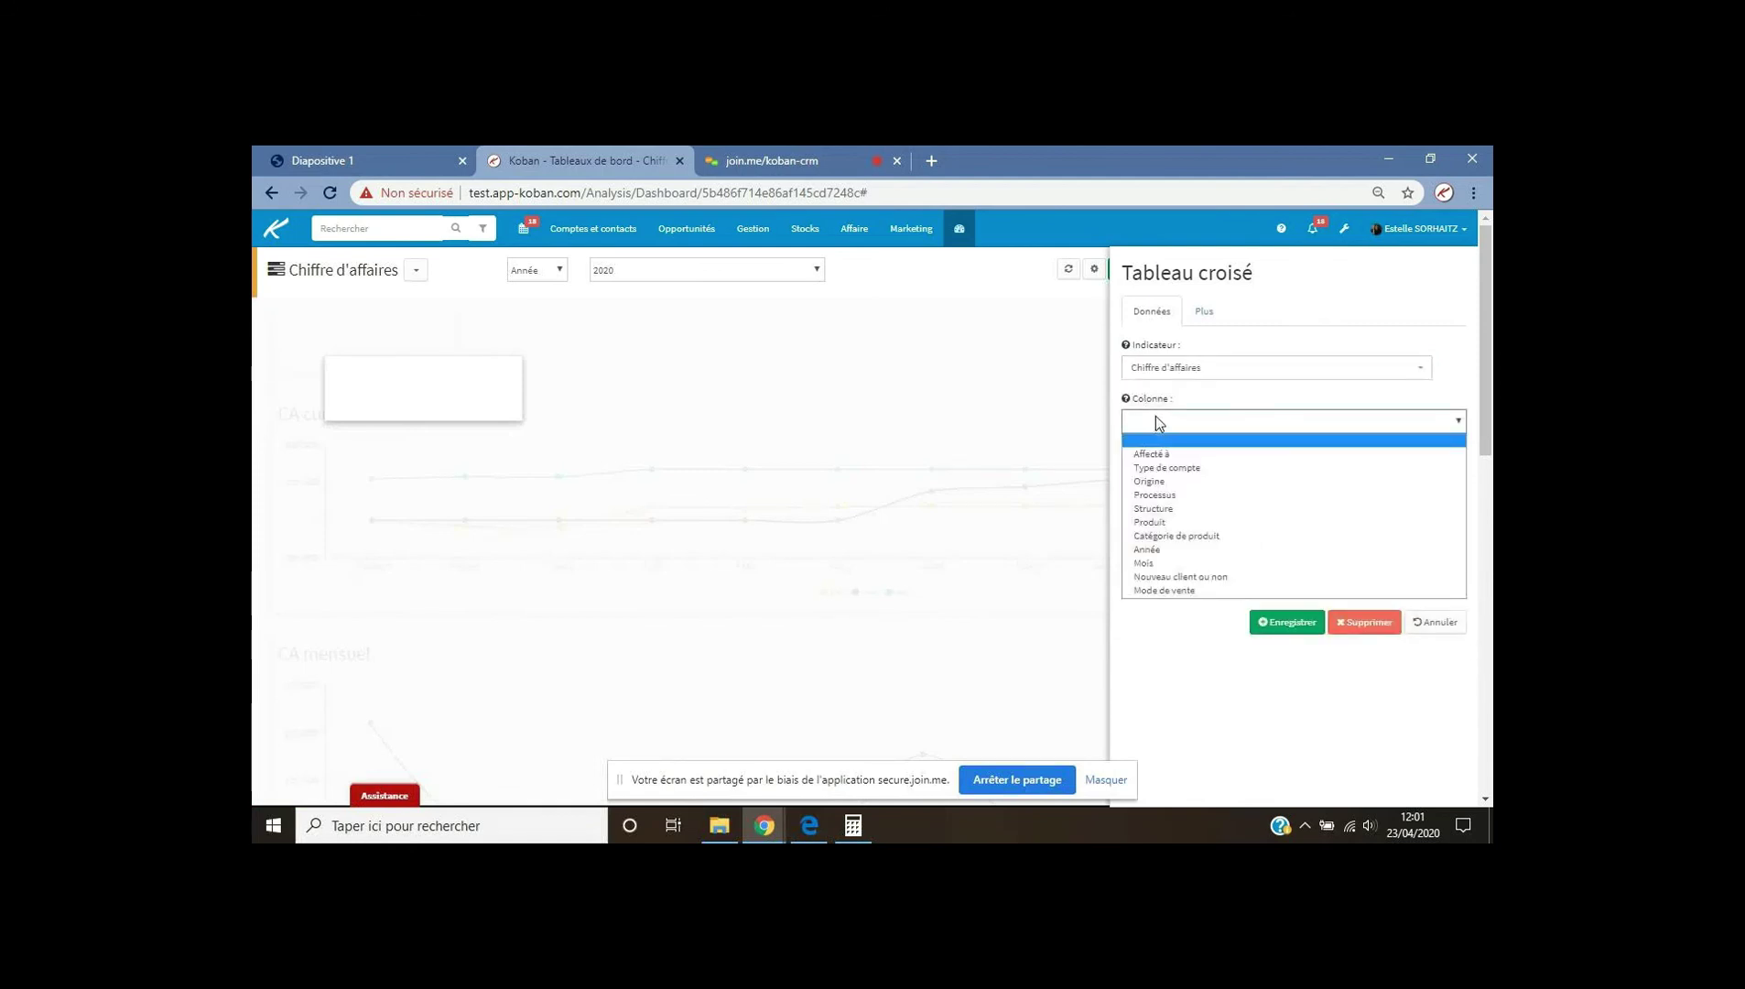
{"action": "left_click", "coordinate": [1160, 562]}
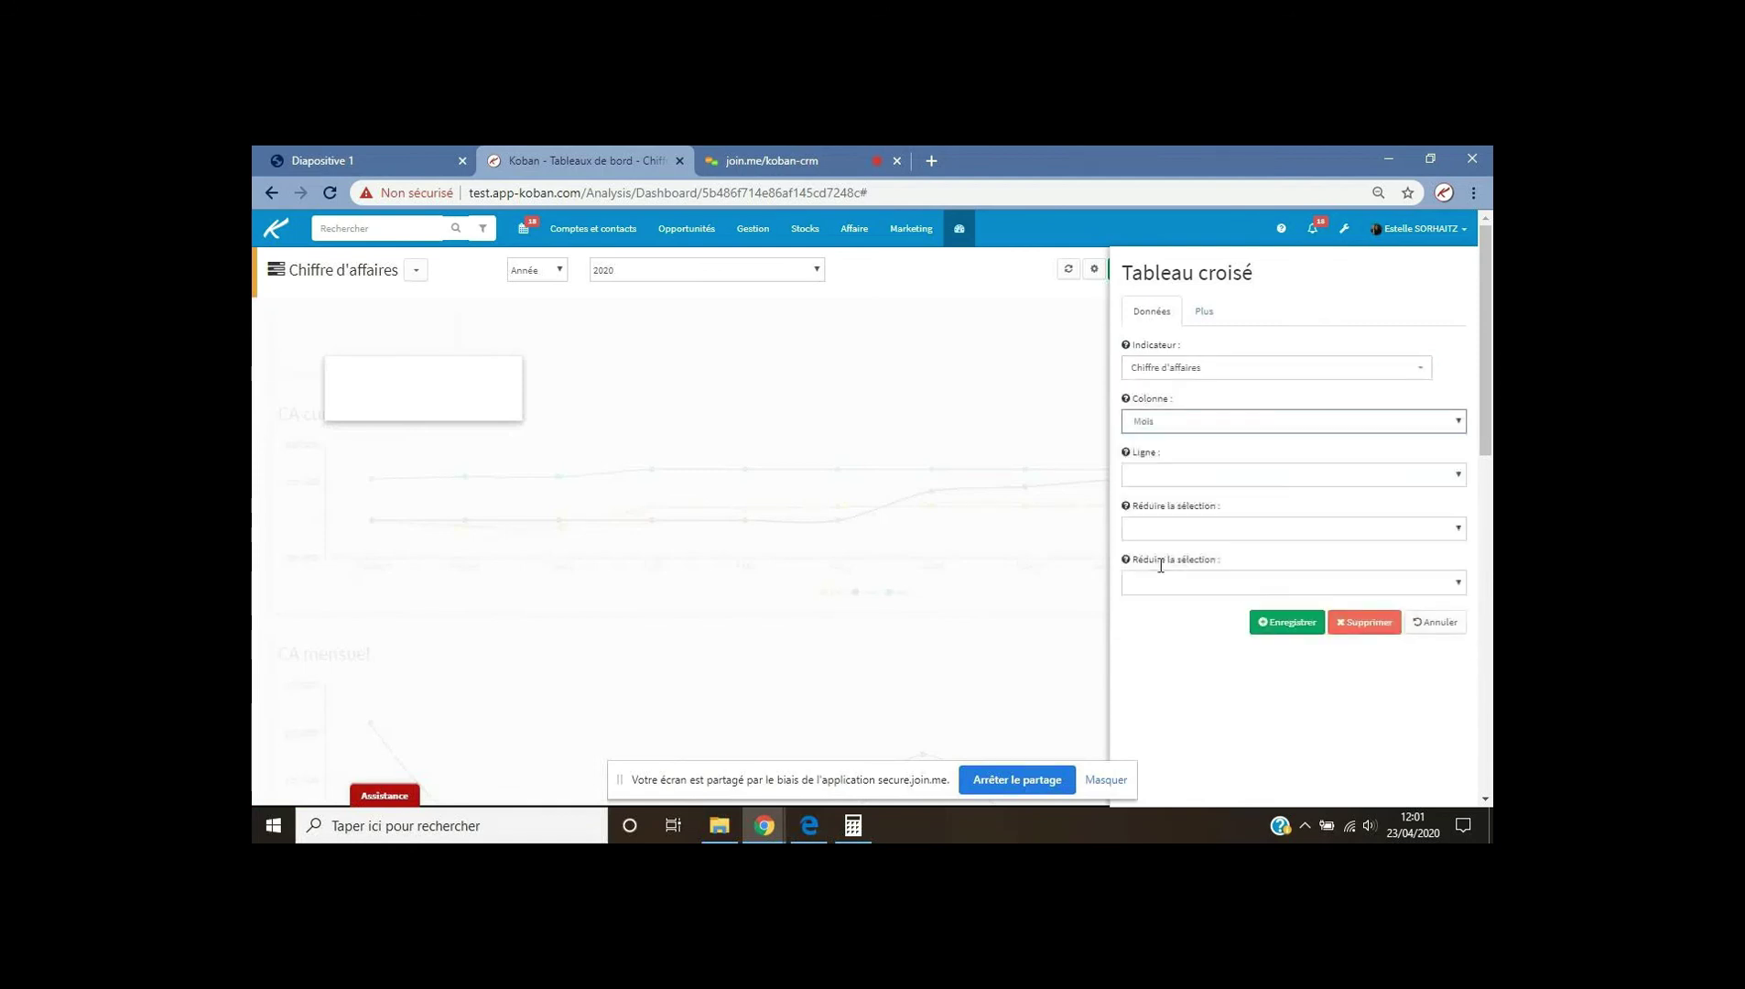
{"action": "left_click", "coordinate": [1161, 478]}
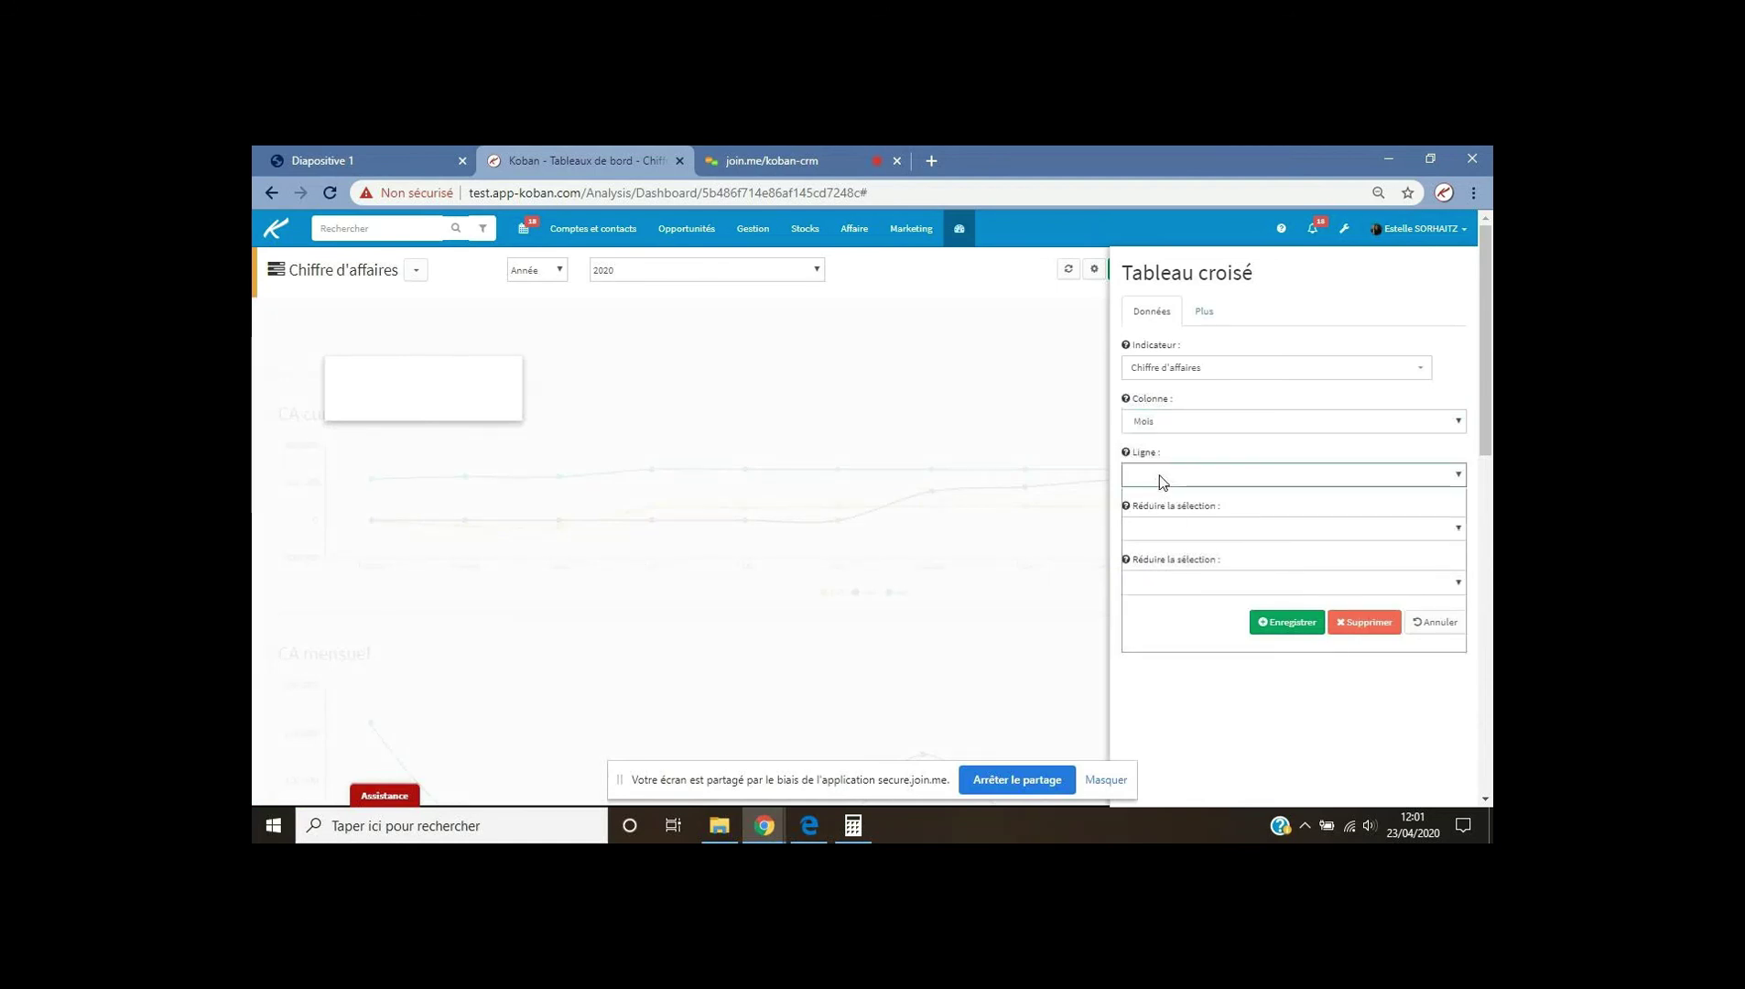
{"action": "left_click", "coordinate": [1161, 597]}
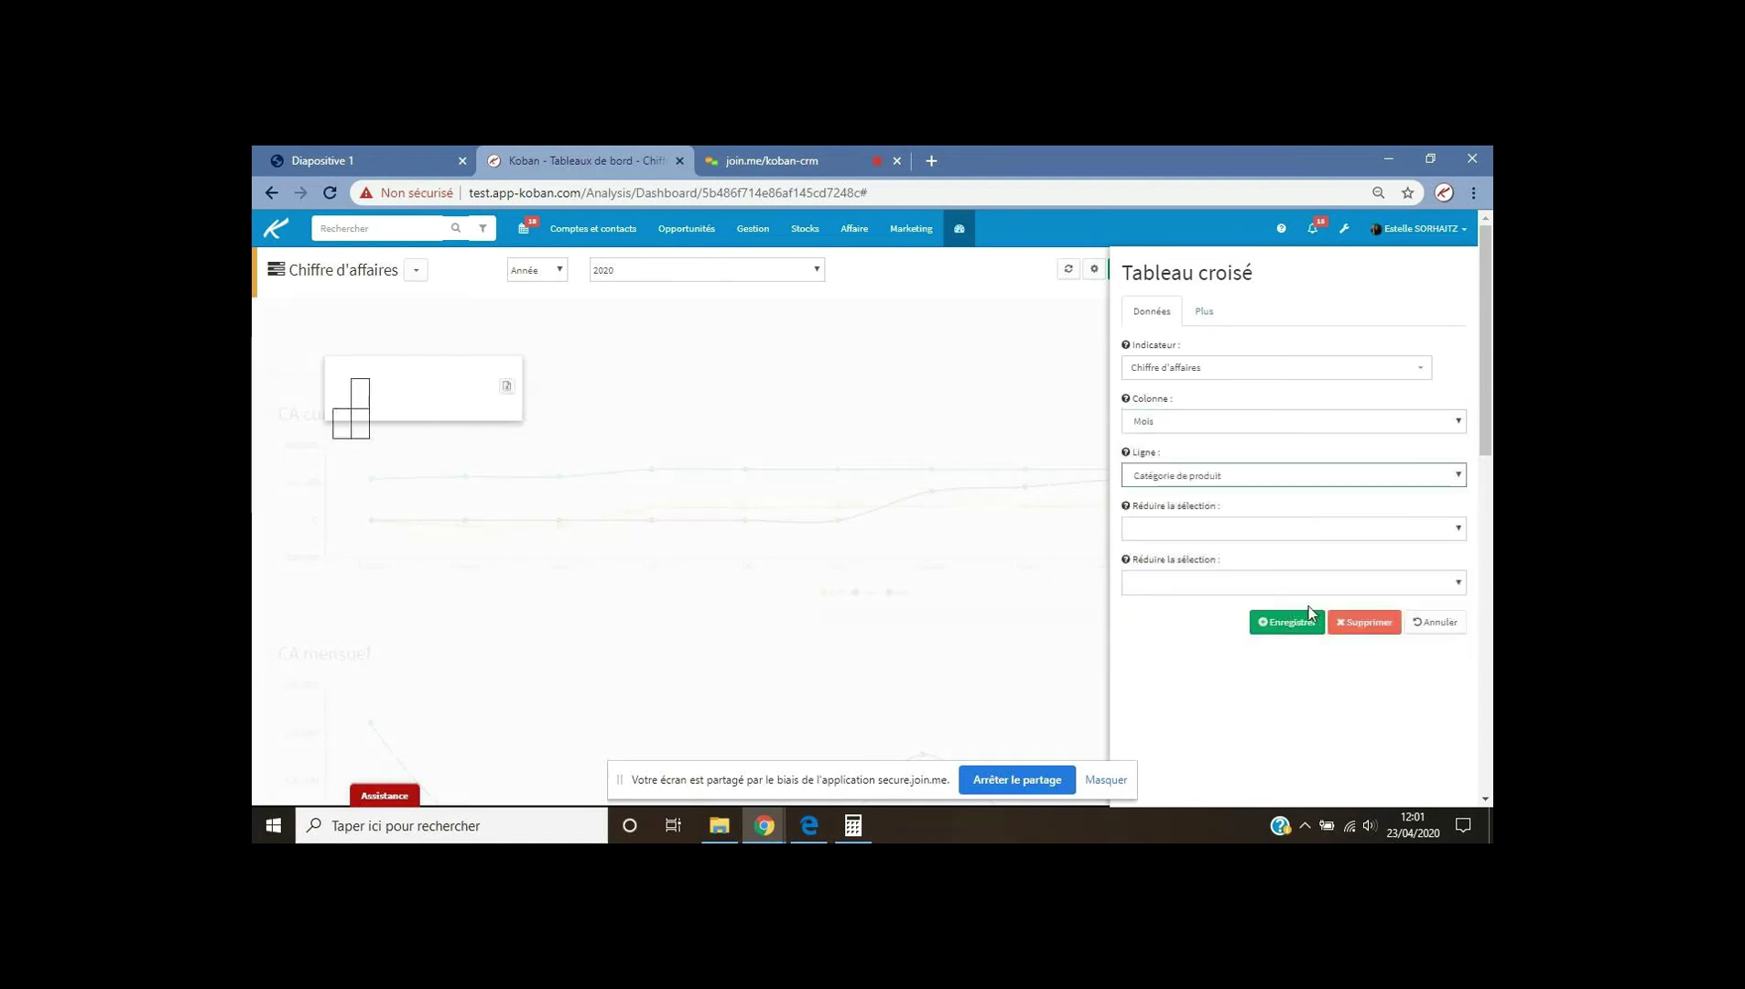
Label the crosstab CA par cat de produits, save it, and enlarge it to the dashboard's full width before refreshing the display.
{"action": "left_click", "coordinate": [1205, 314]}
{"action": "left_click", "coordinate": [1167, 369]}
{"action": "type", "text": "C"}
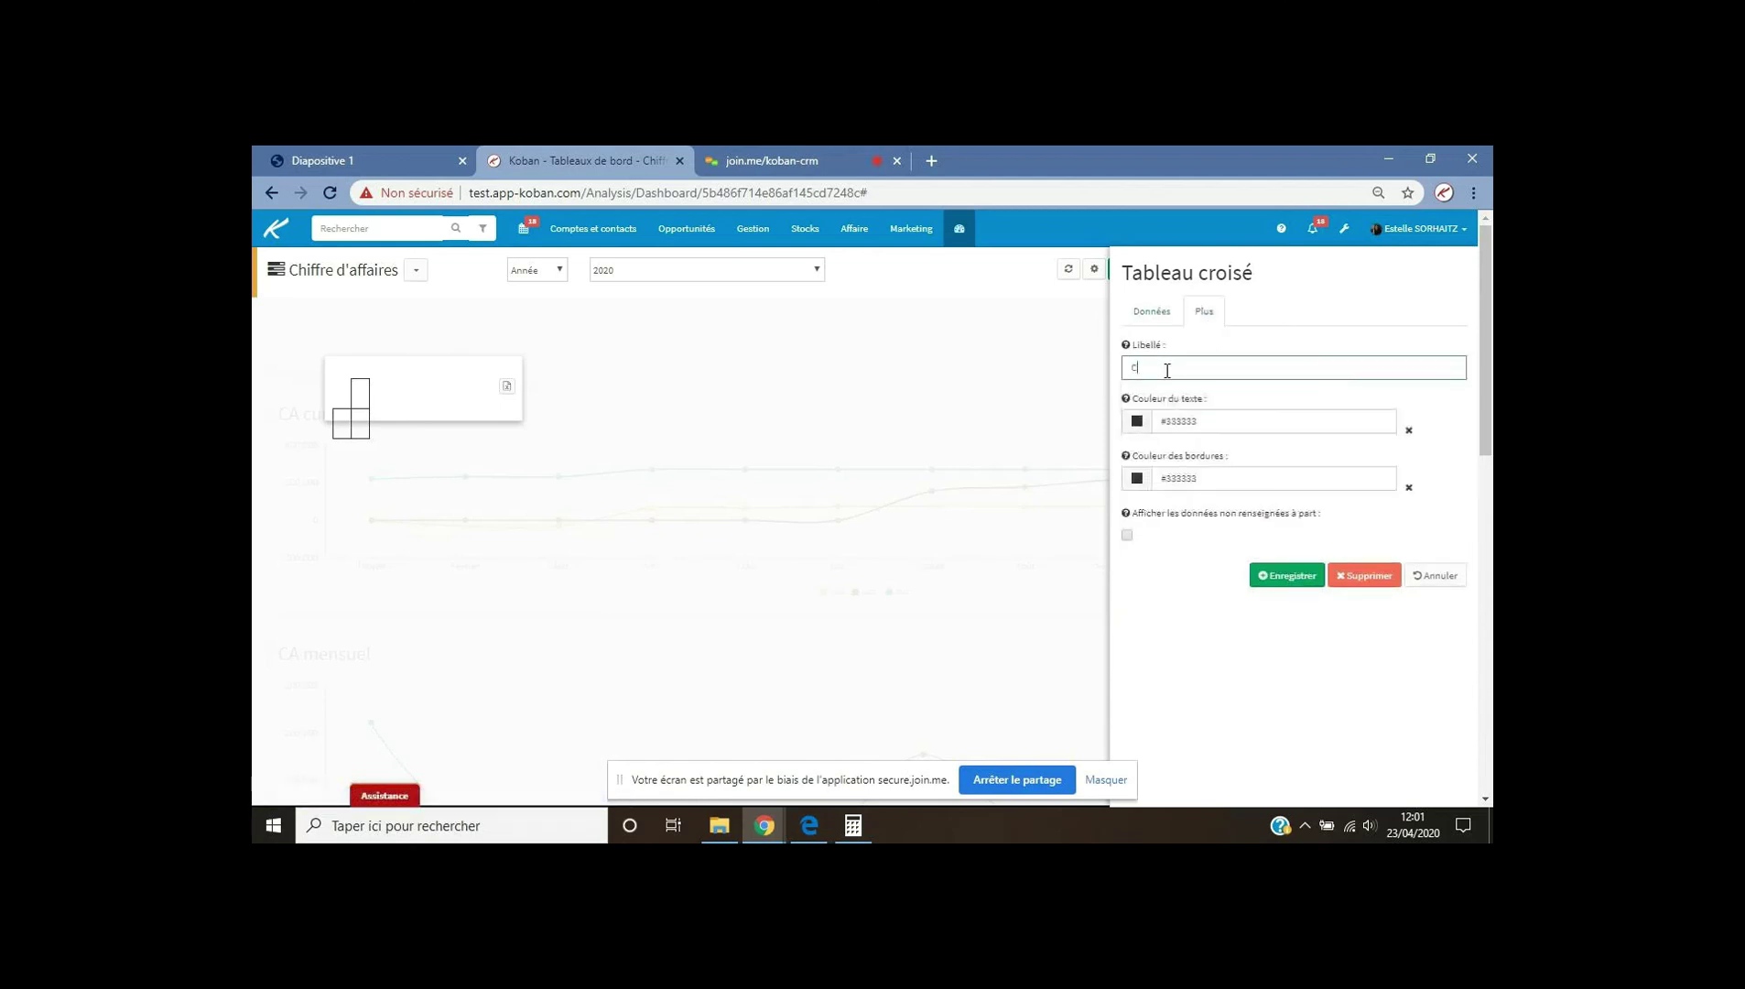
{"action": "type", "text": "A par cat de produits"}
{"action": "left_click", "coordinate": [1287, 574]}
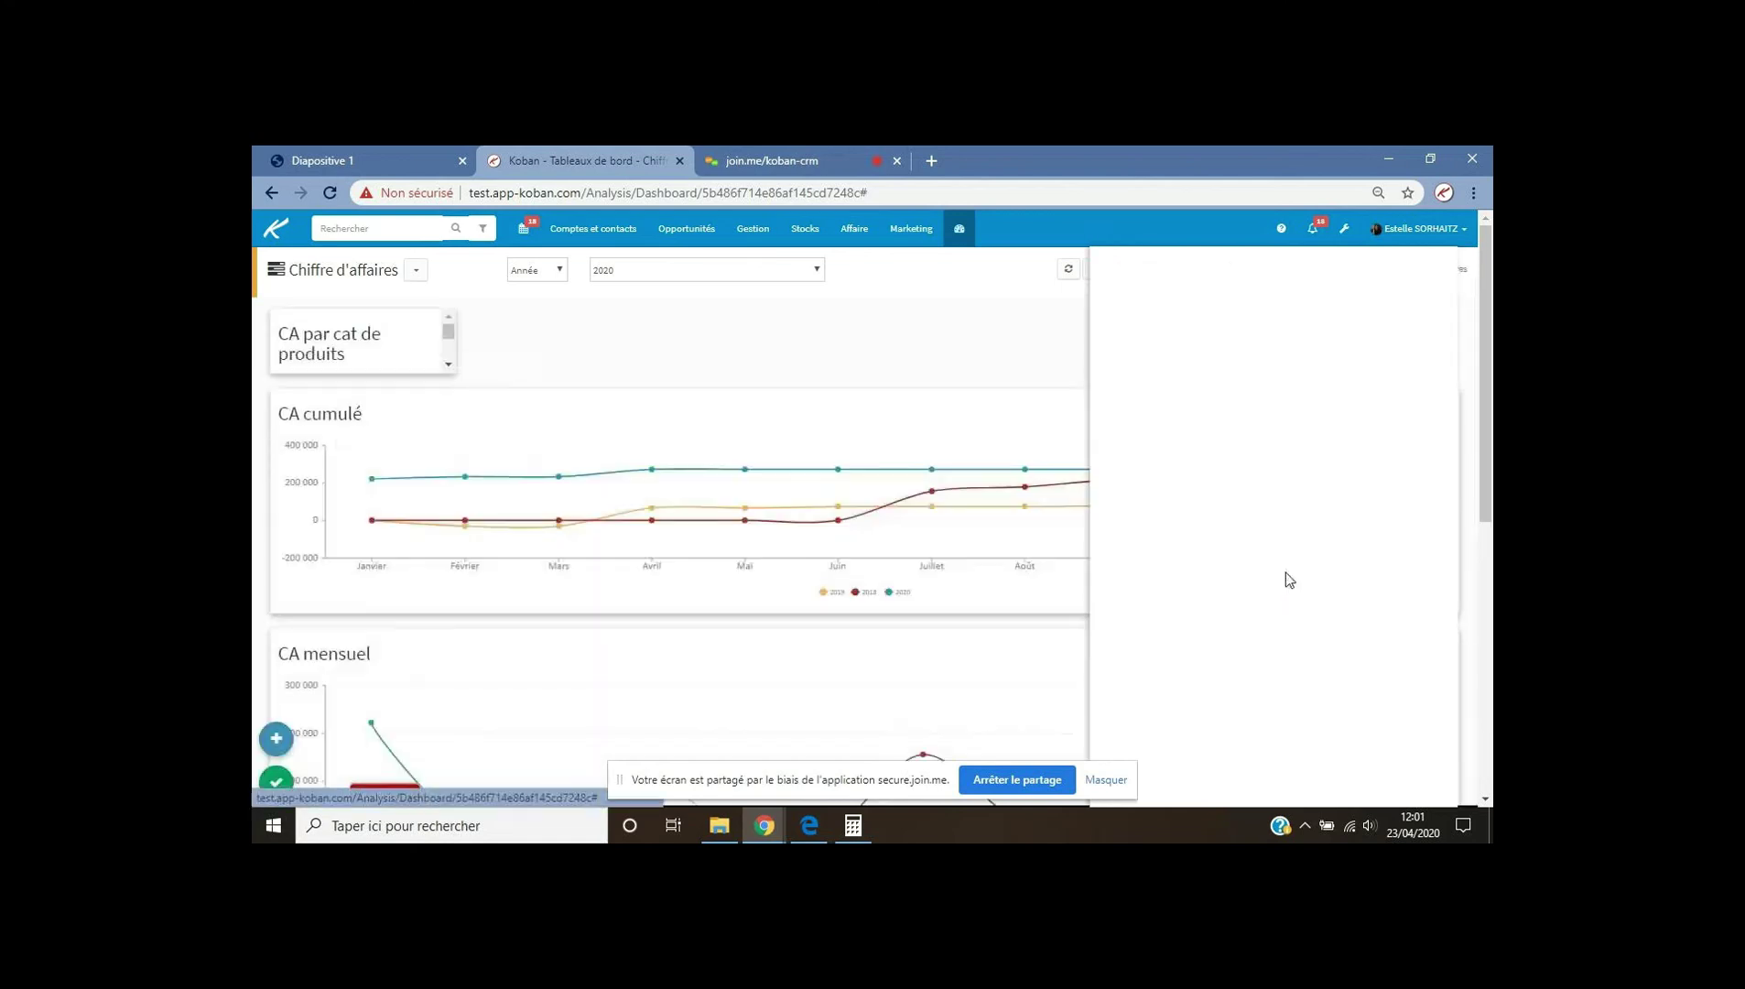
{"action": "left_click_drag", "start_coordinate": [452, 371], "coordinate": [1418, 572]}
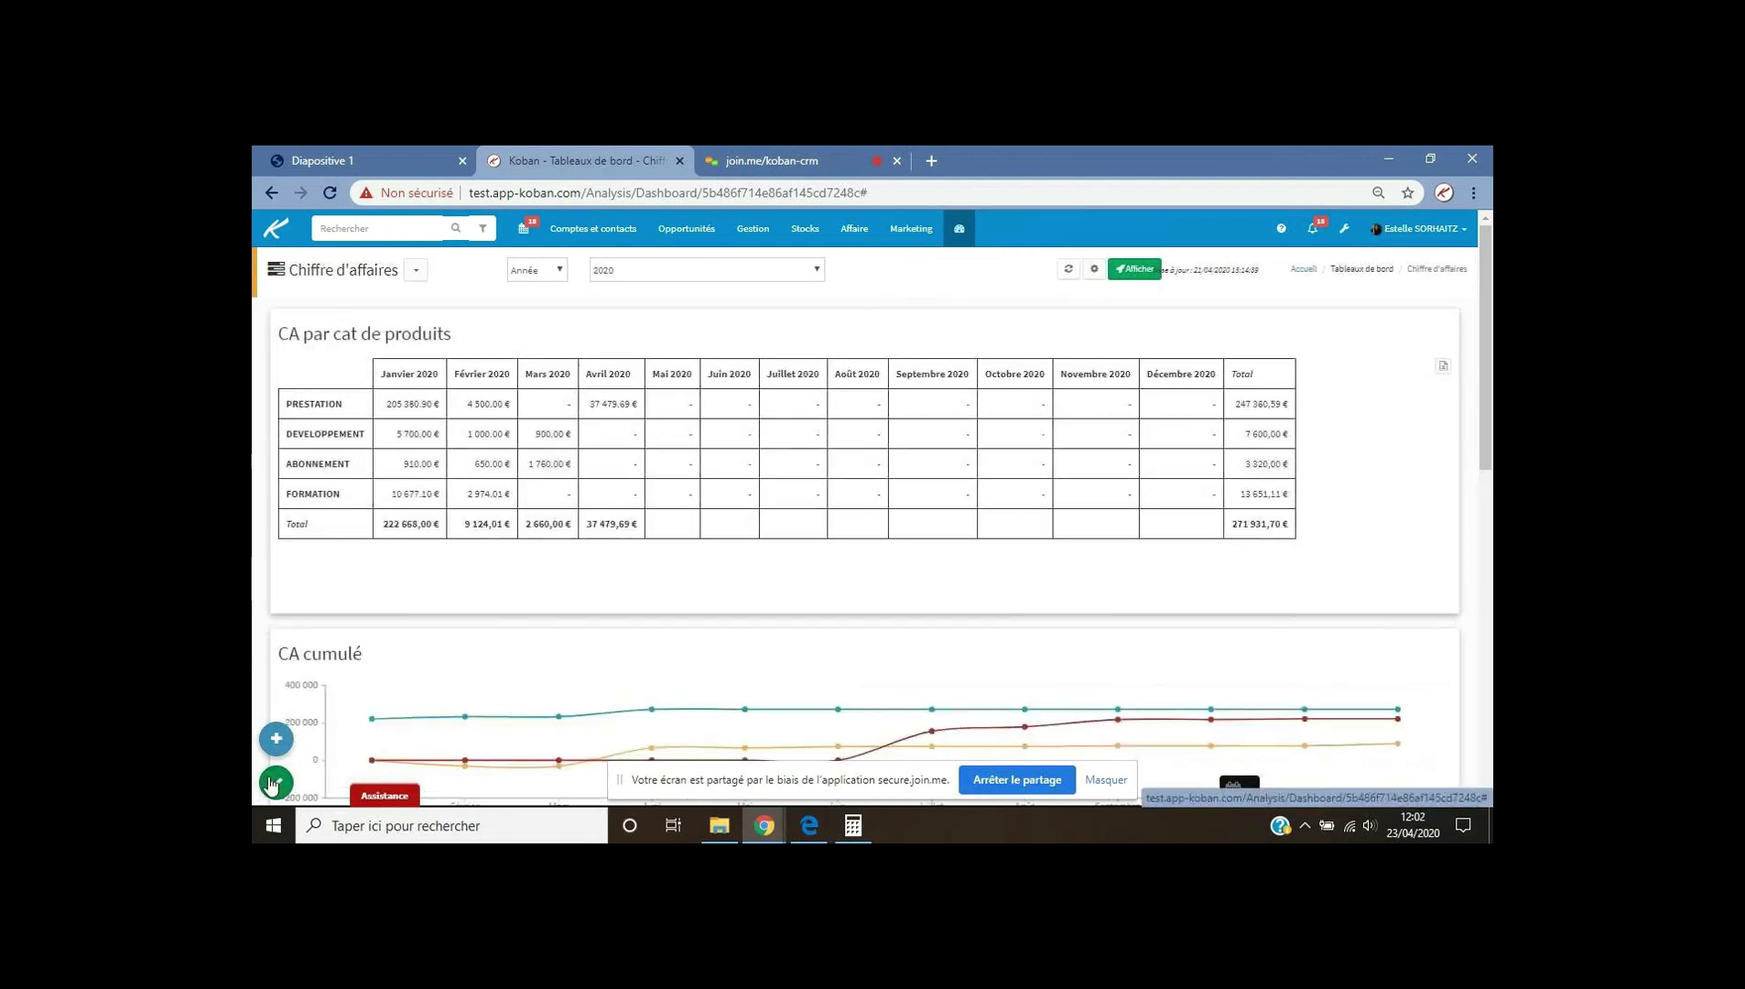
{"action": "left_click", "coordinate": [1129, 275]}
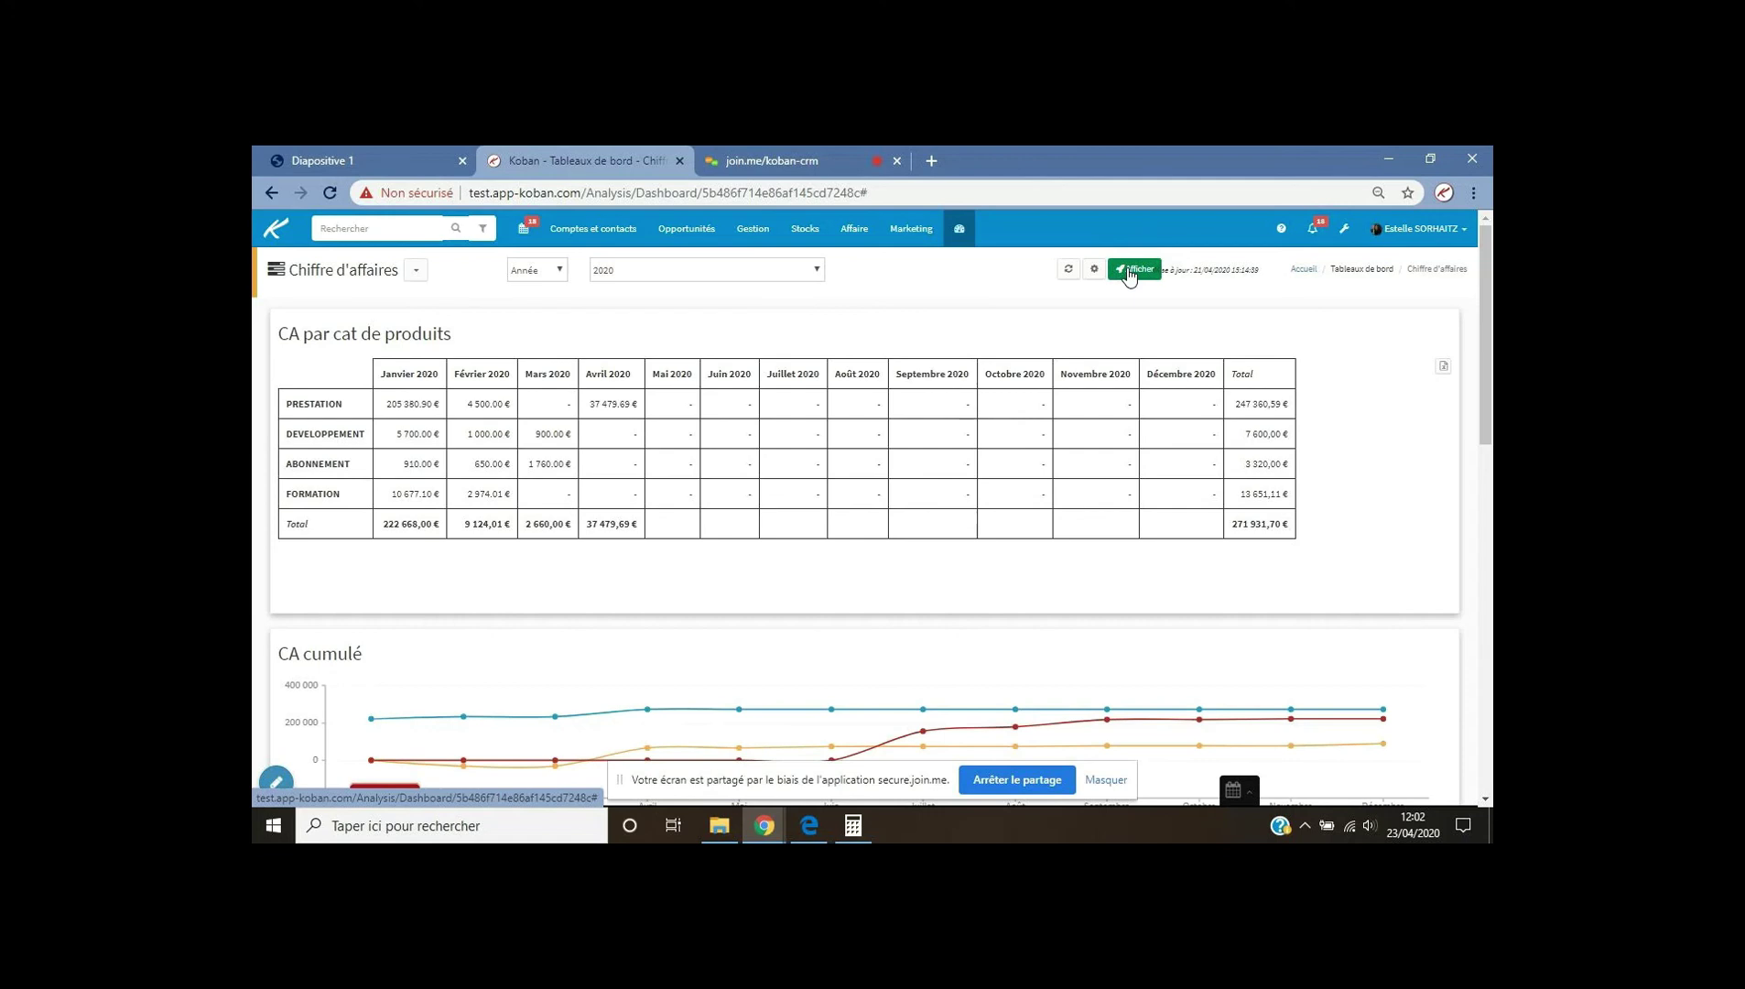
Review the restriction tip on the chiffre d'affaires slide and read the new question in the join.me chat.
{"action": "left_click", "coordinate": [370, 164]}
{"action": "scroll", "coordinate": [1227, 502], "scroll_direction": "down", "scroll_amount": 1}
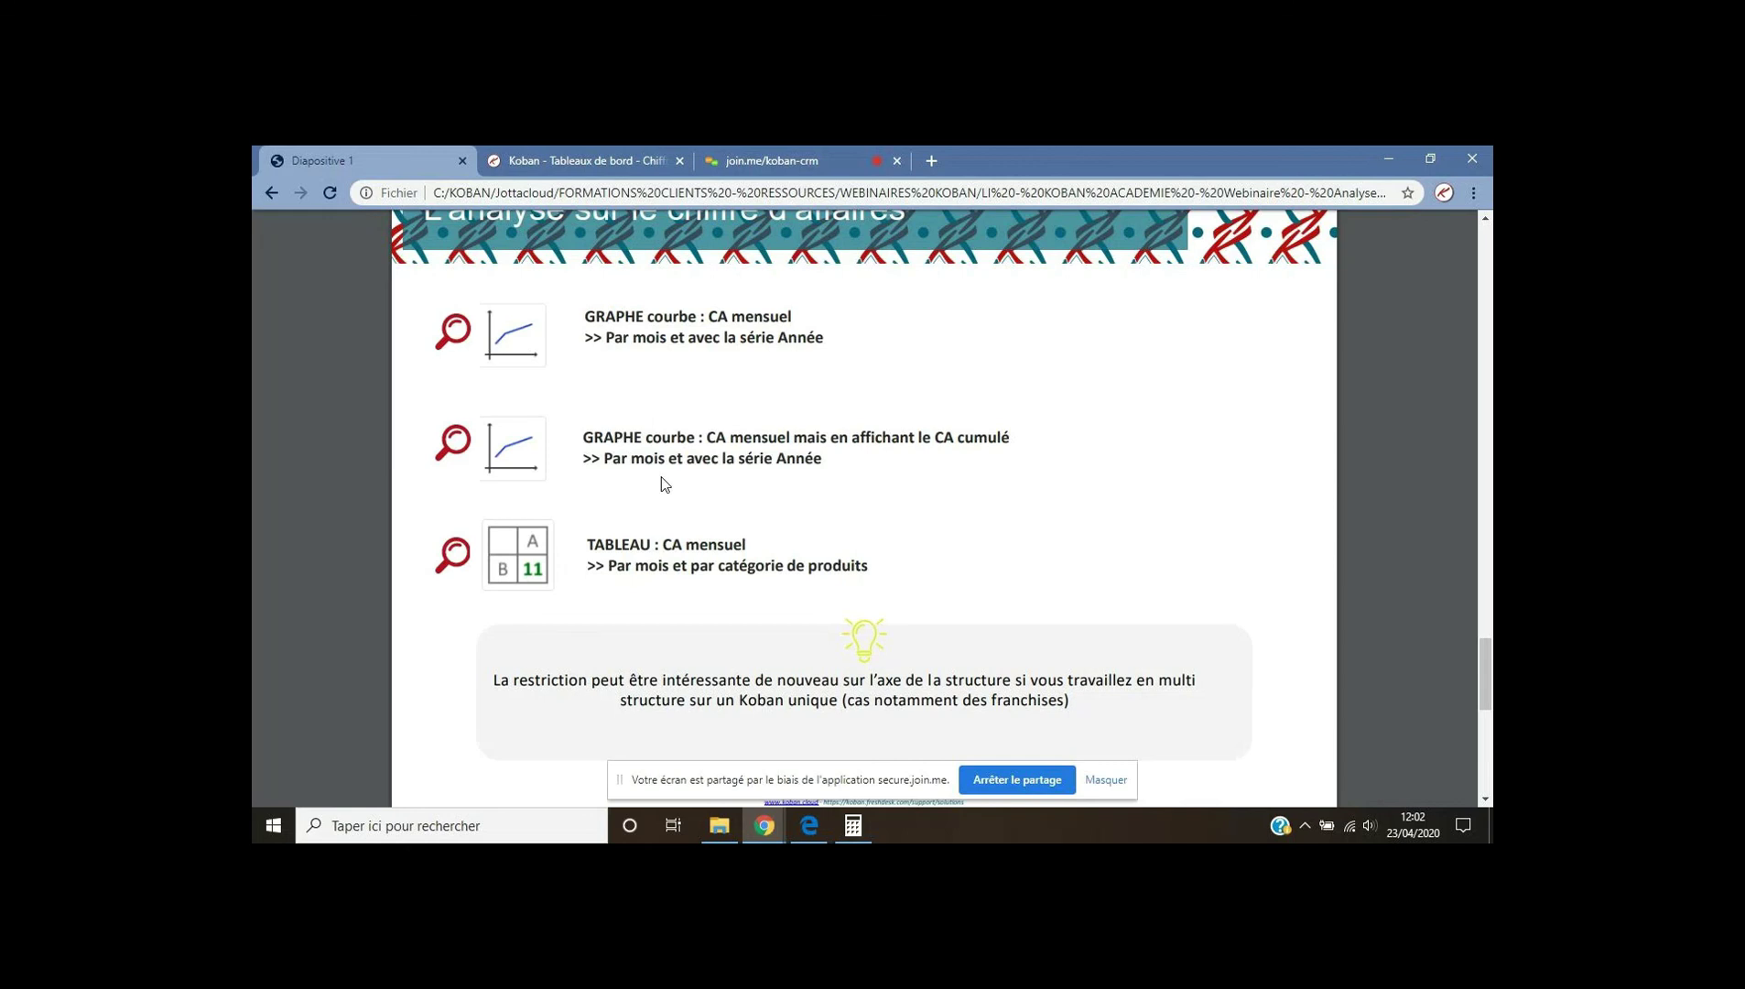
{"action": "left_click", "coordinate": [592, 158]}
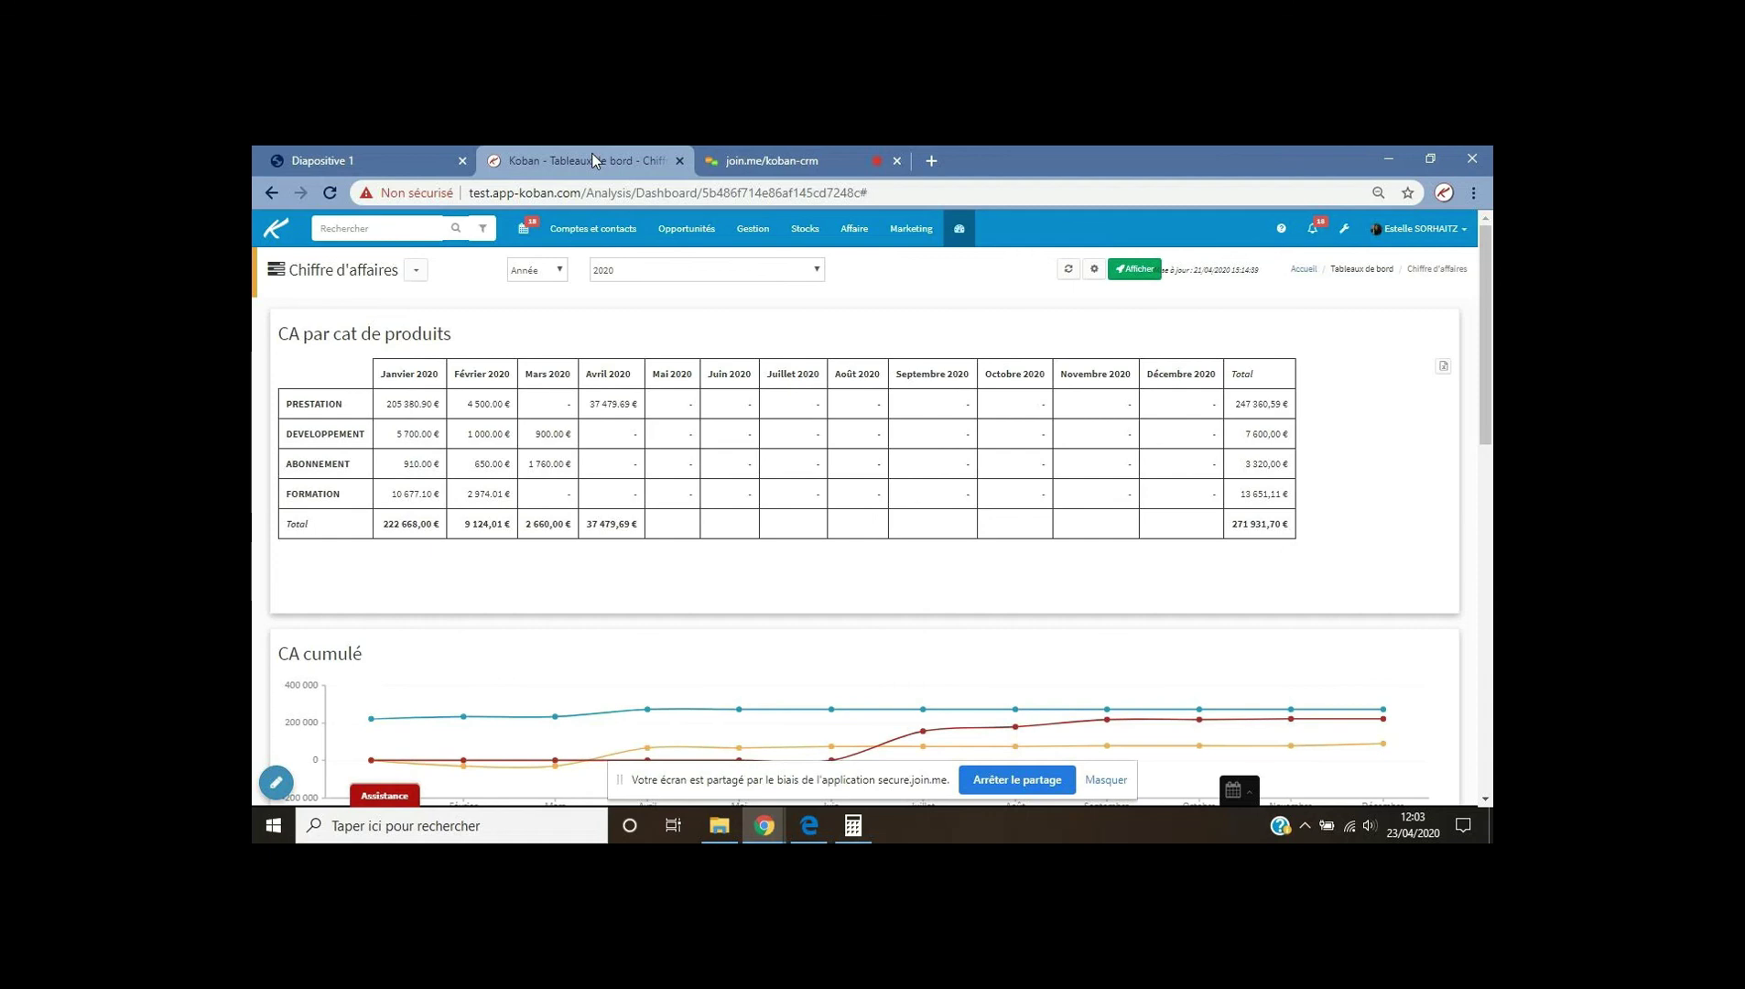
{"action": "left_click", "coordinate": [750, 157]}
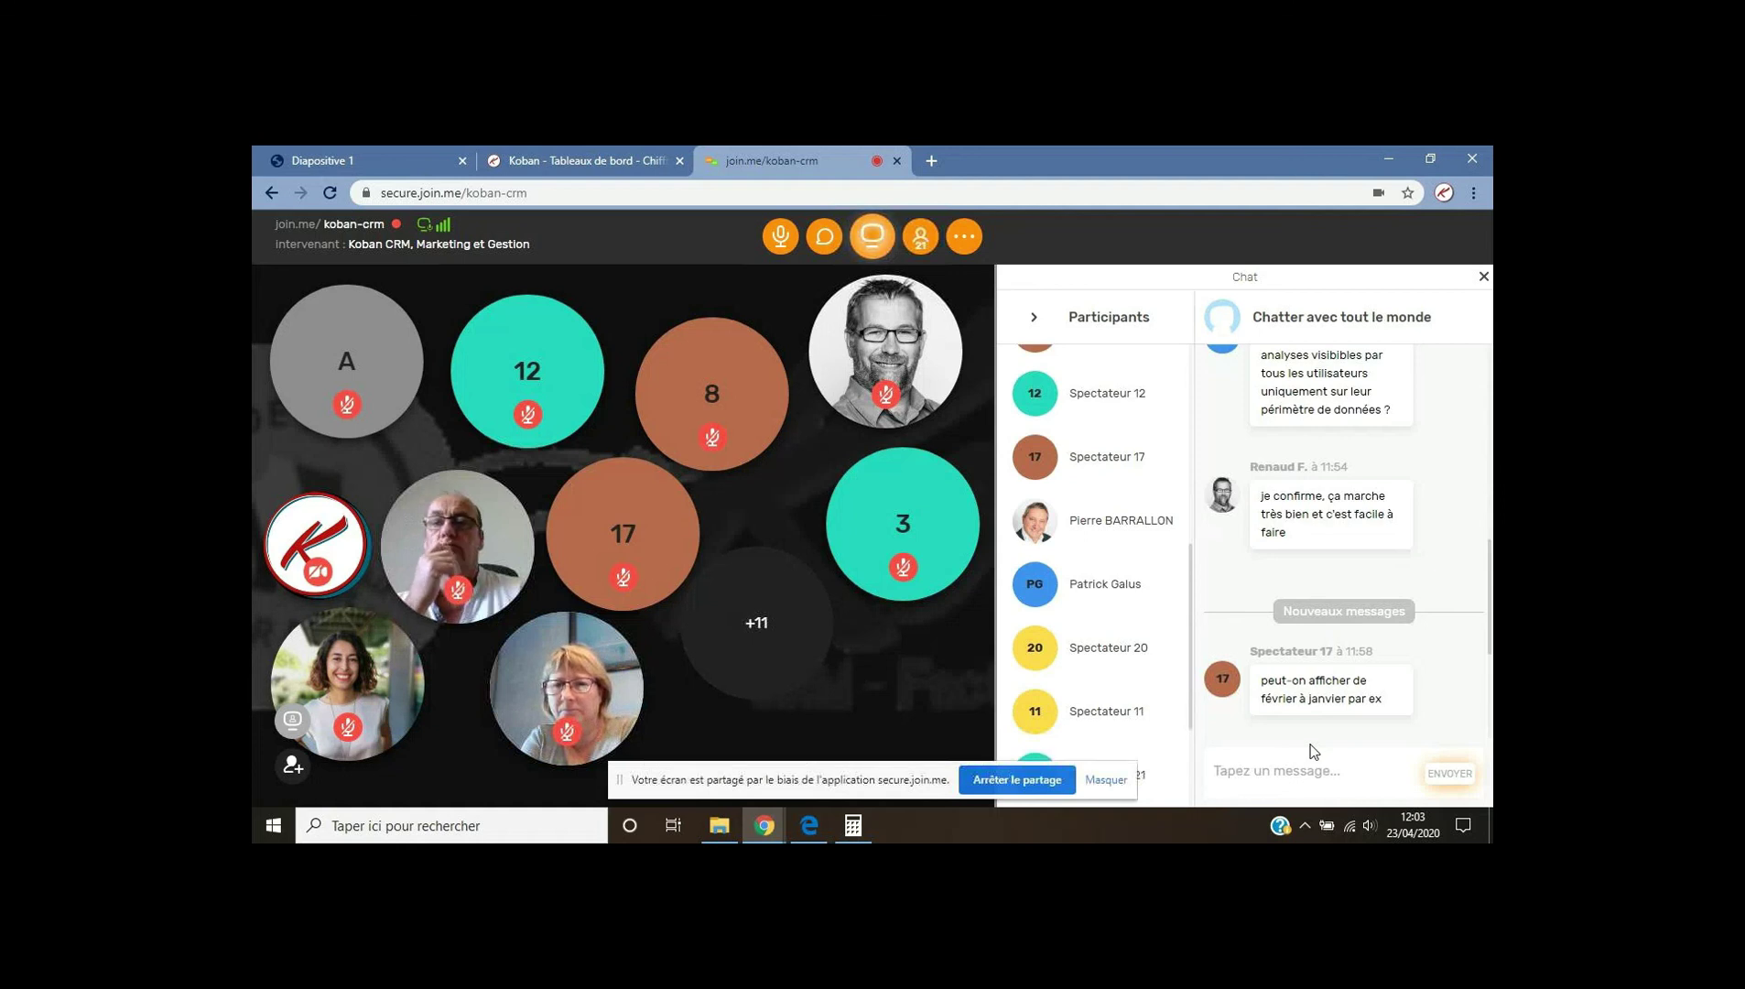
Return to the Koban dashboard, try the Année comptable period and switch the period type to Personnalisé.
{"action": "left_click", "coordinate": [550, 160]}
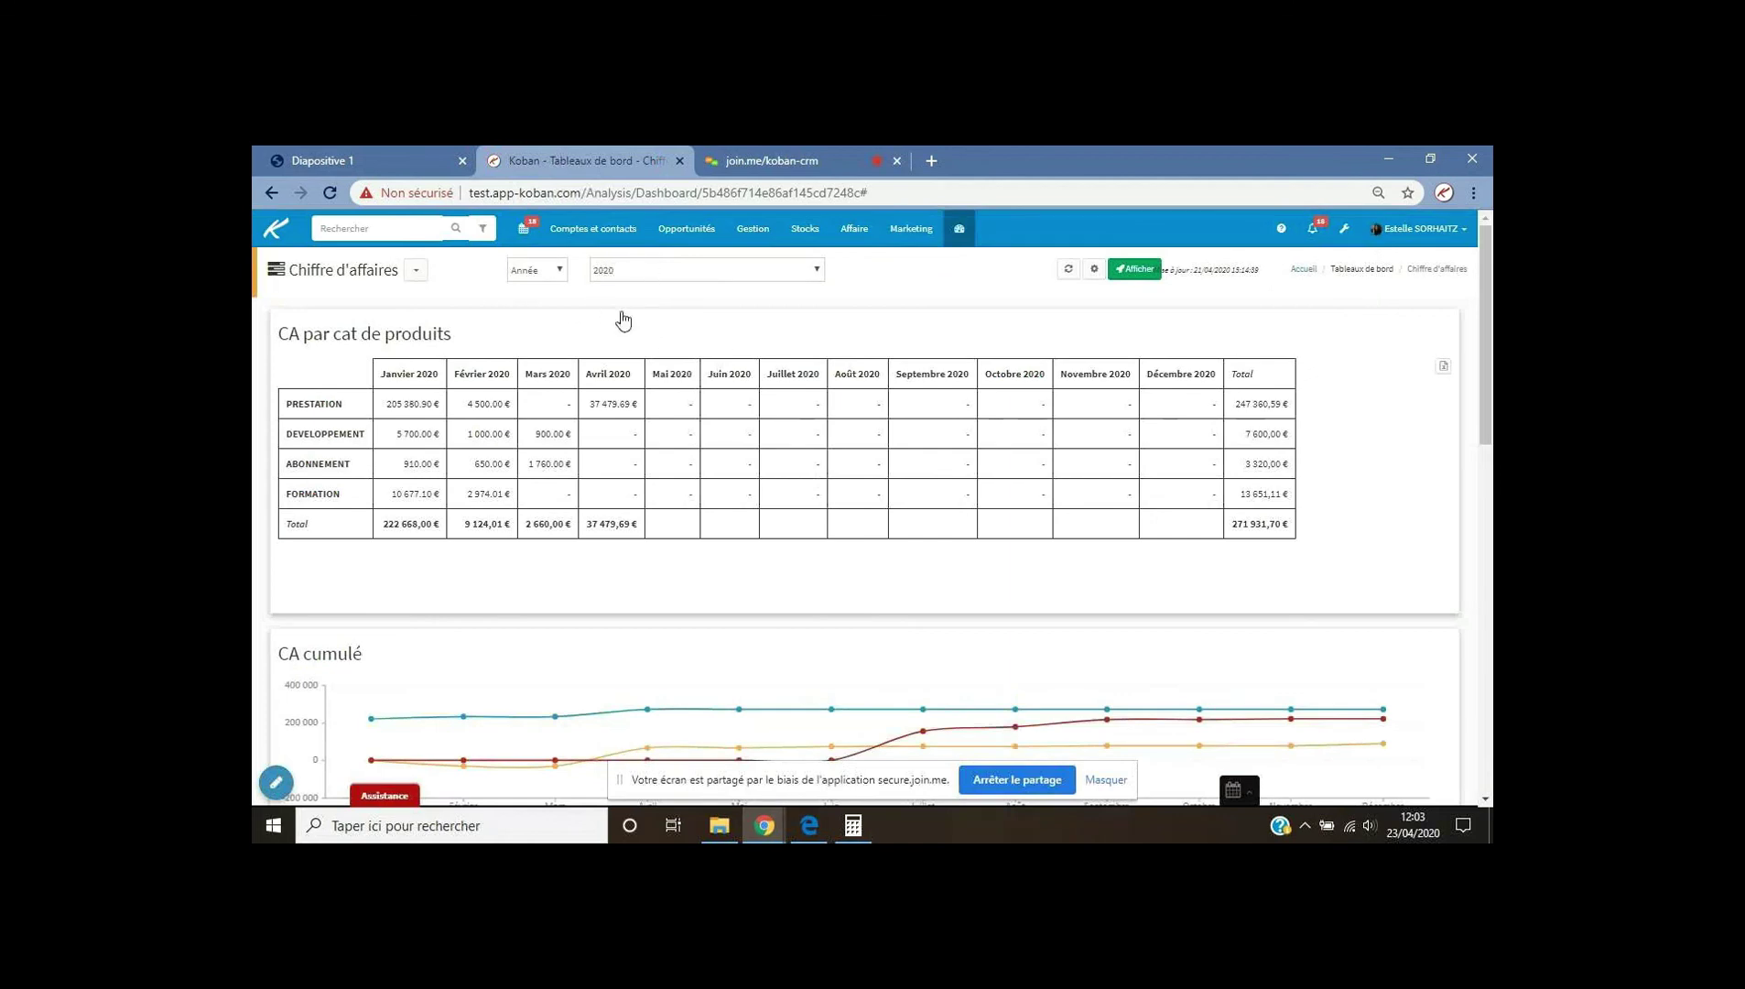
{"action": "left_click", "coordinate": [536, 272]}
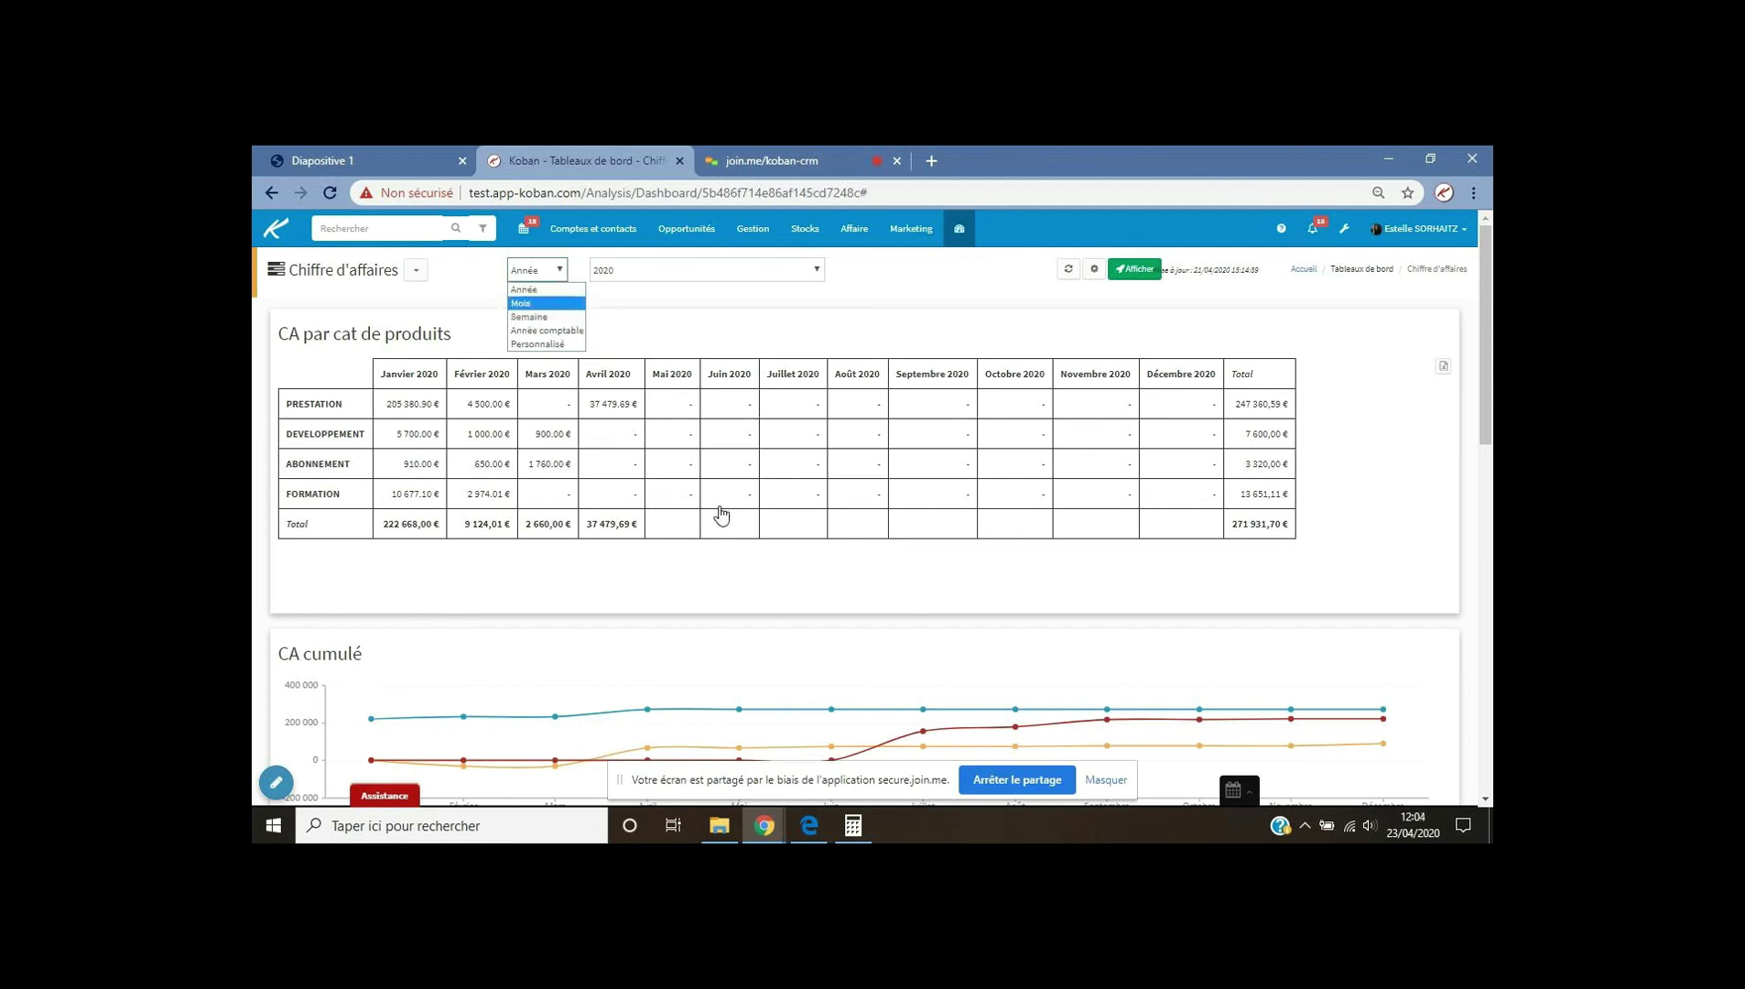
{"action": "left_click", "coordinate": [537, 331]}
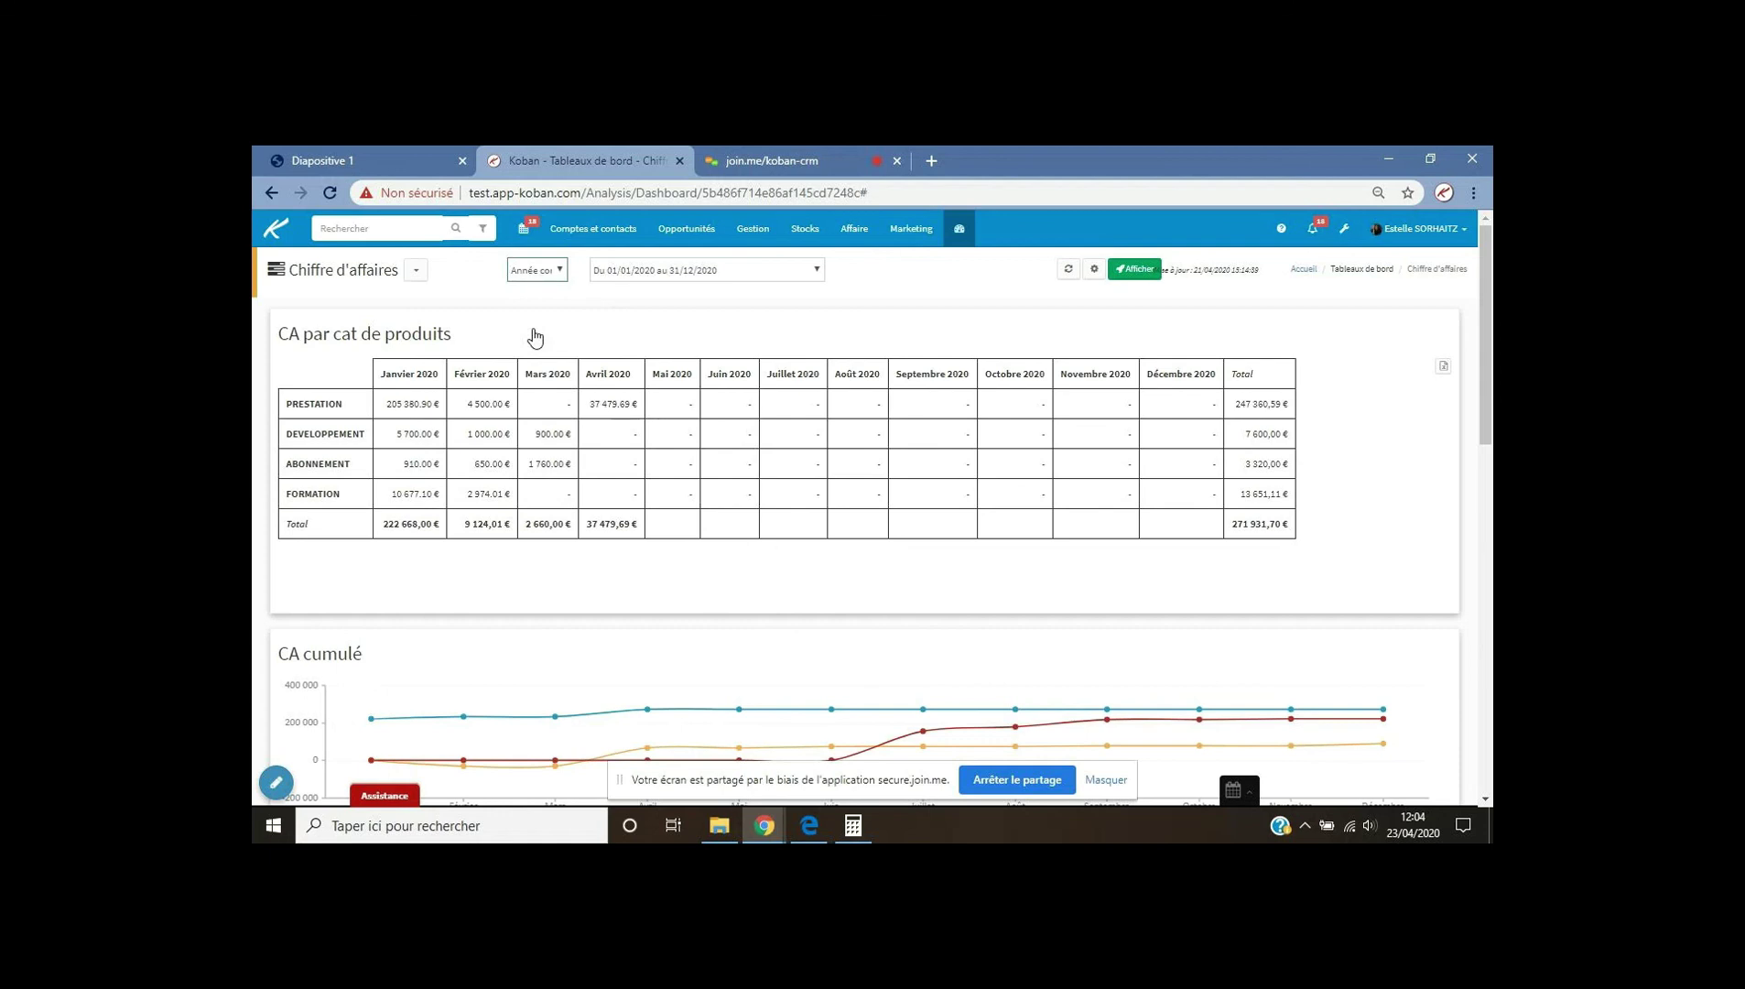
{"action": "left_click", "coordinate": [537, 269]}
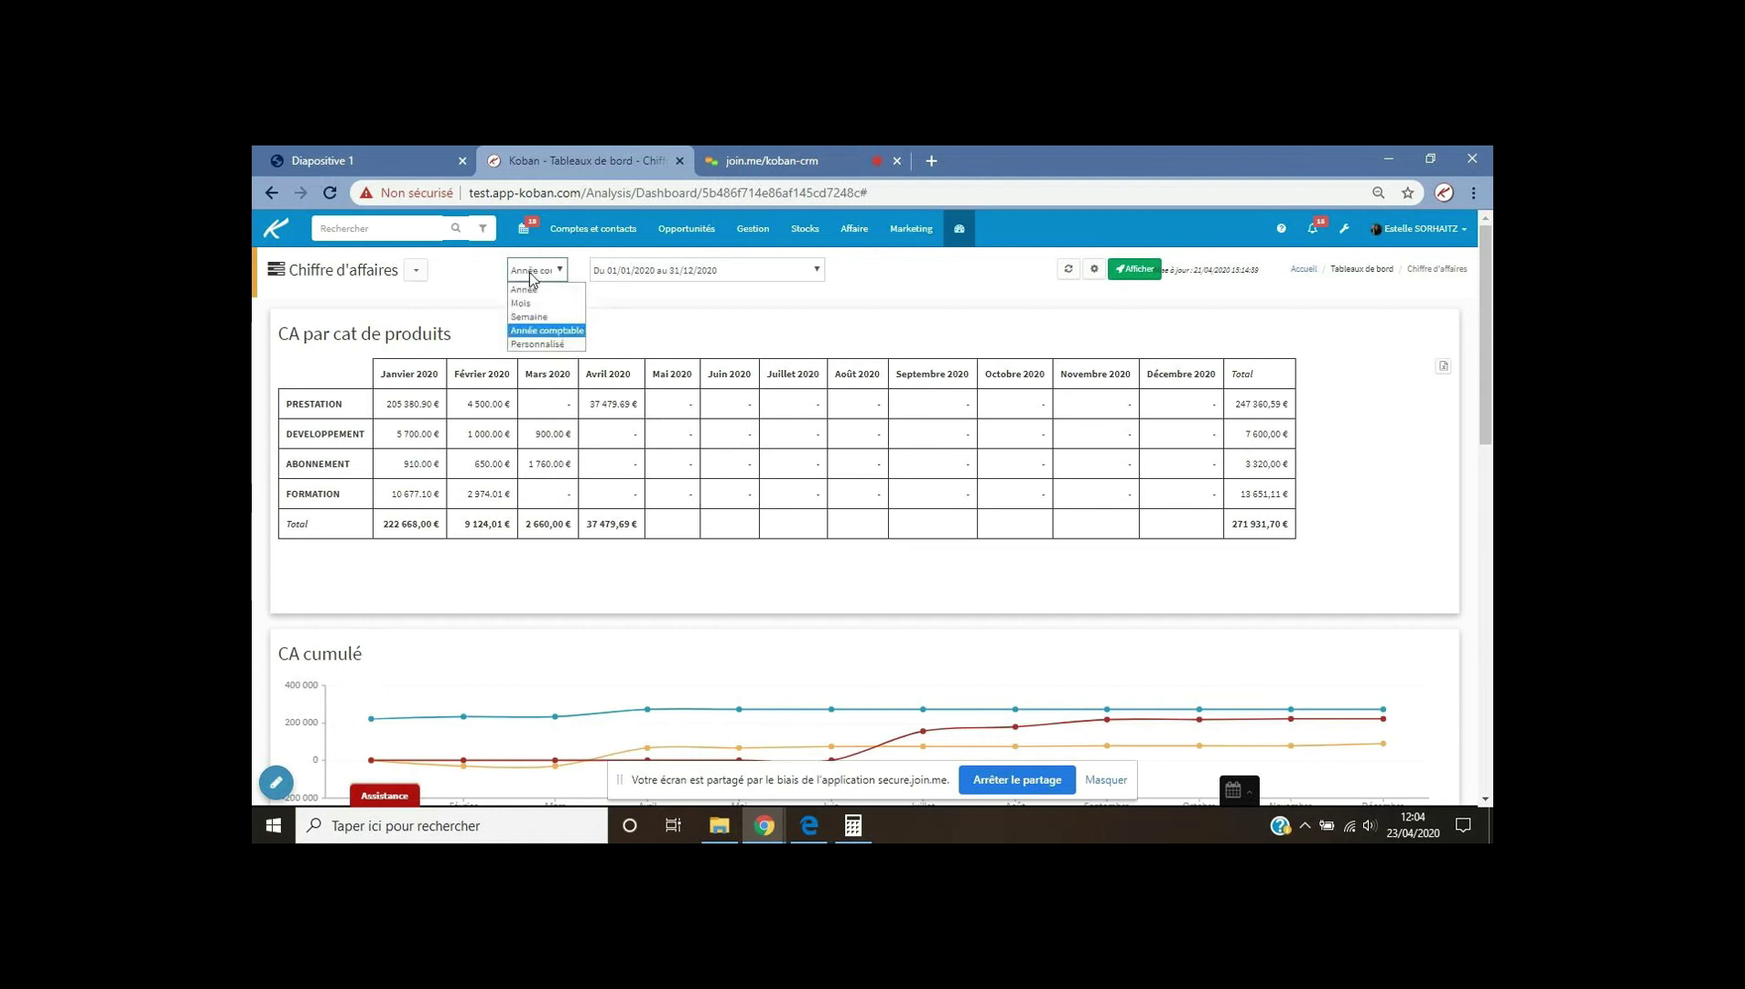
{"action": "left_click", "coordinate": [534, 344]}
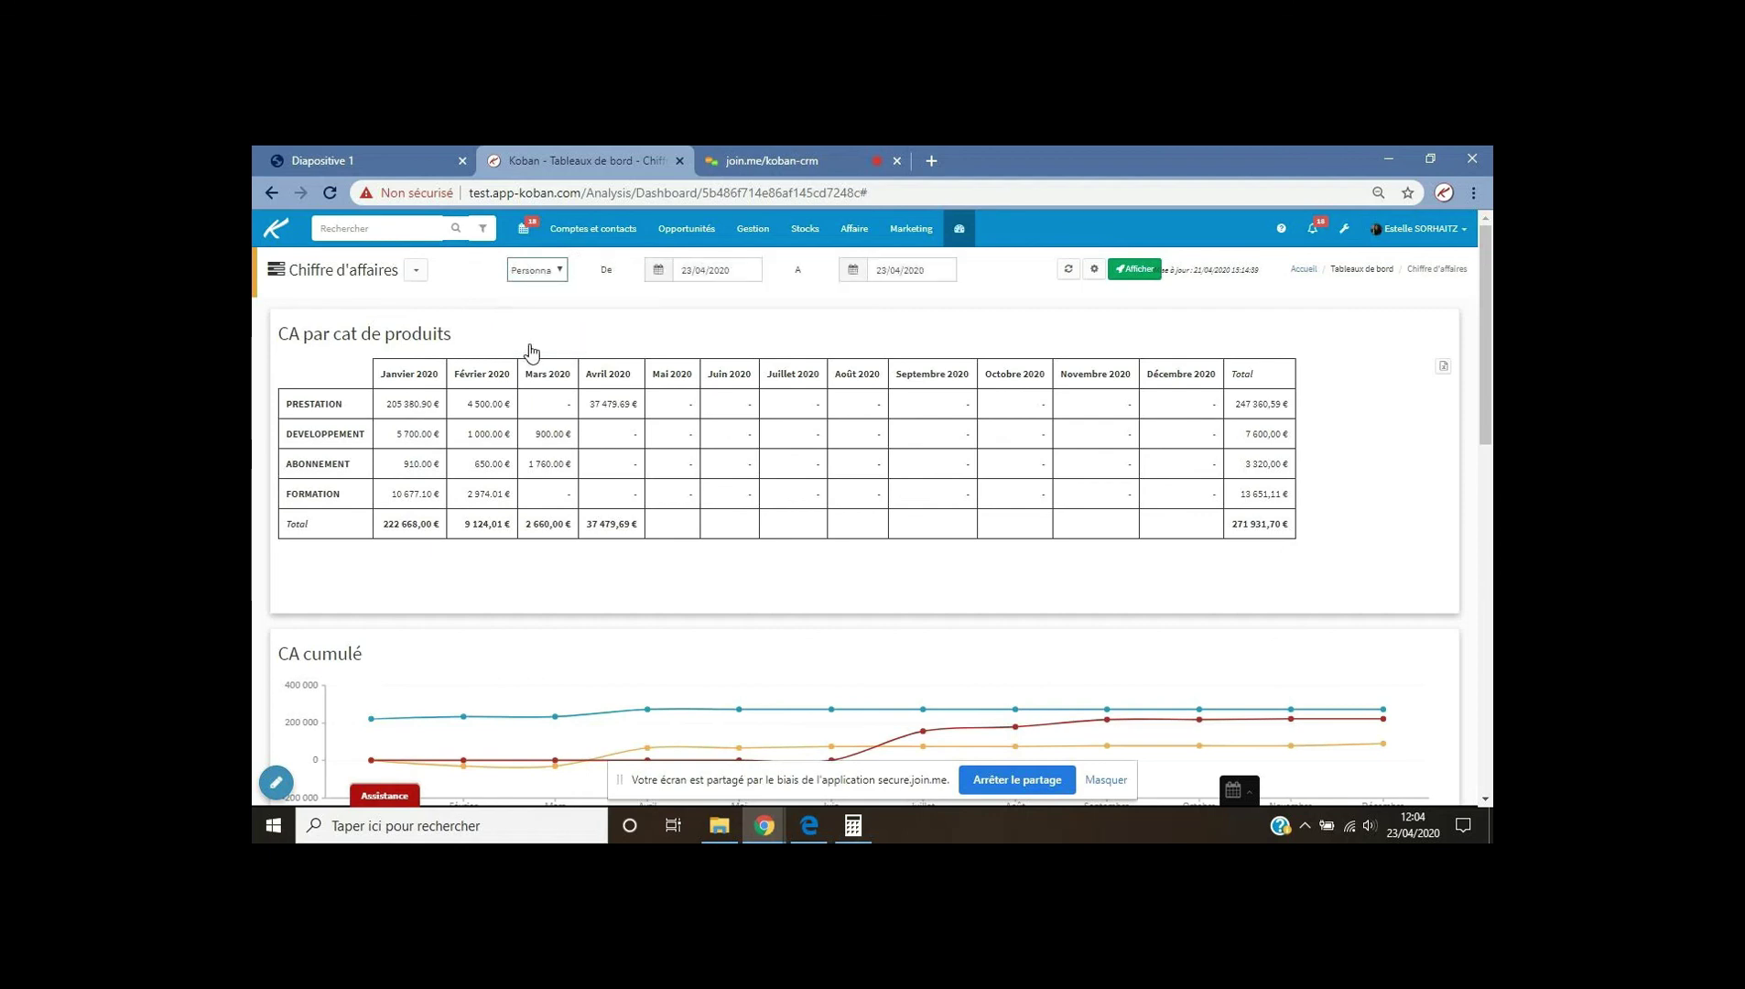